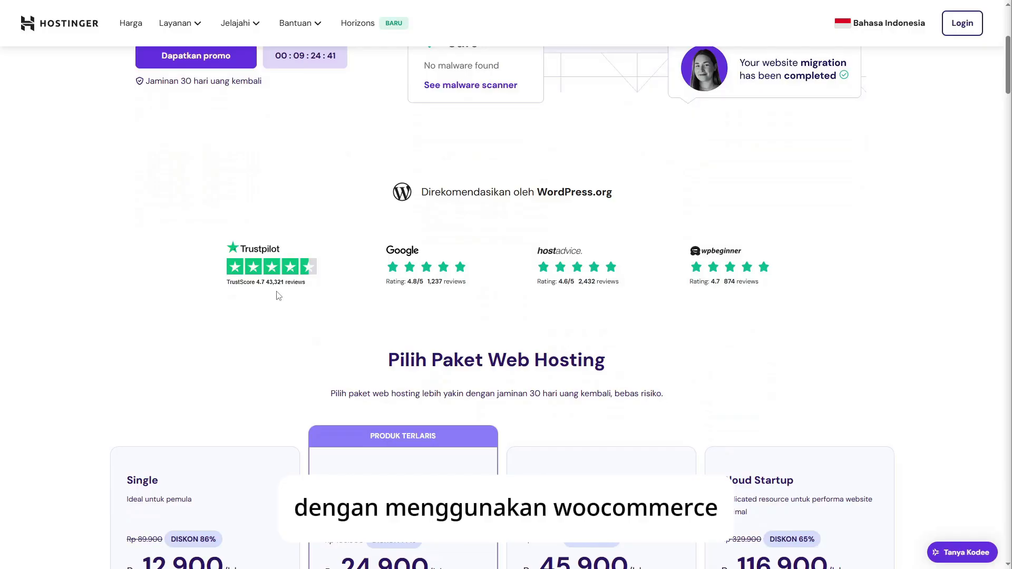
Look over the web hosting page, comparing the prices and features of the Single, Premium, Business and Cloud Startup plans.
scroll(275, 301, down, 1)
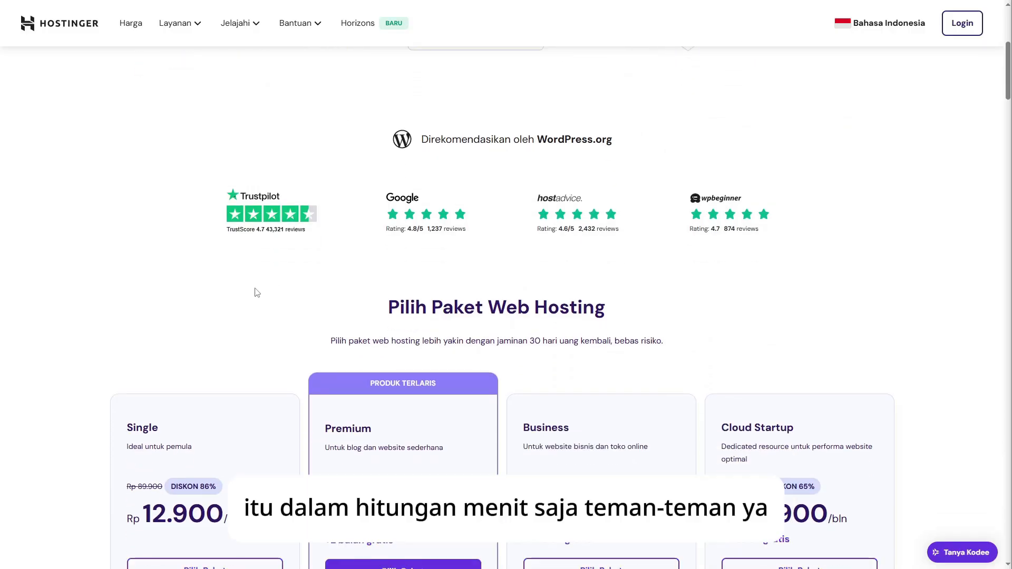
scroll(256, 292, down, 3)
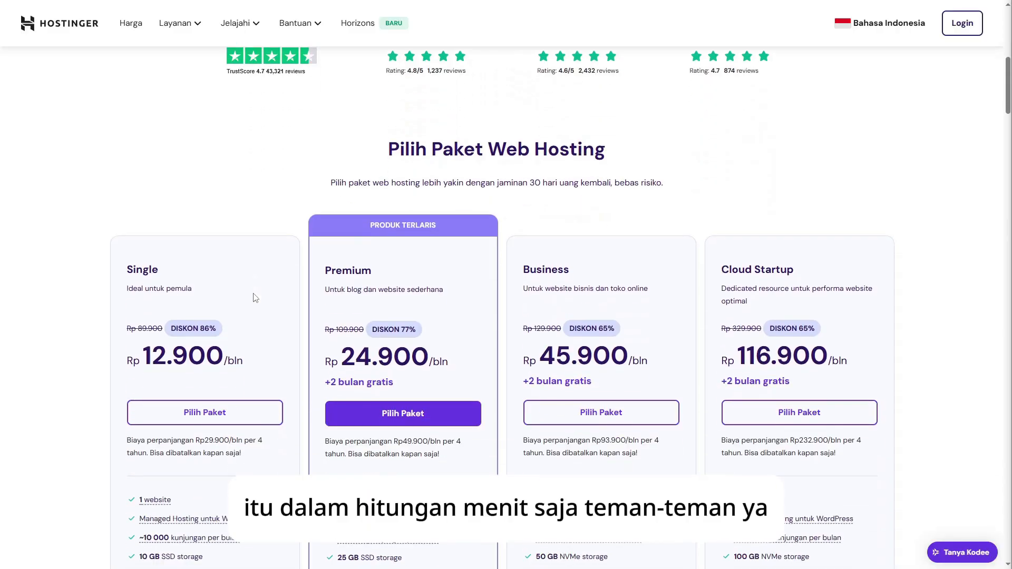
scroll(254, 295, down, 2)
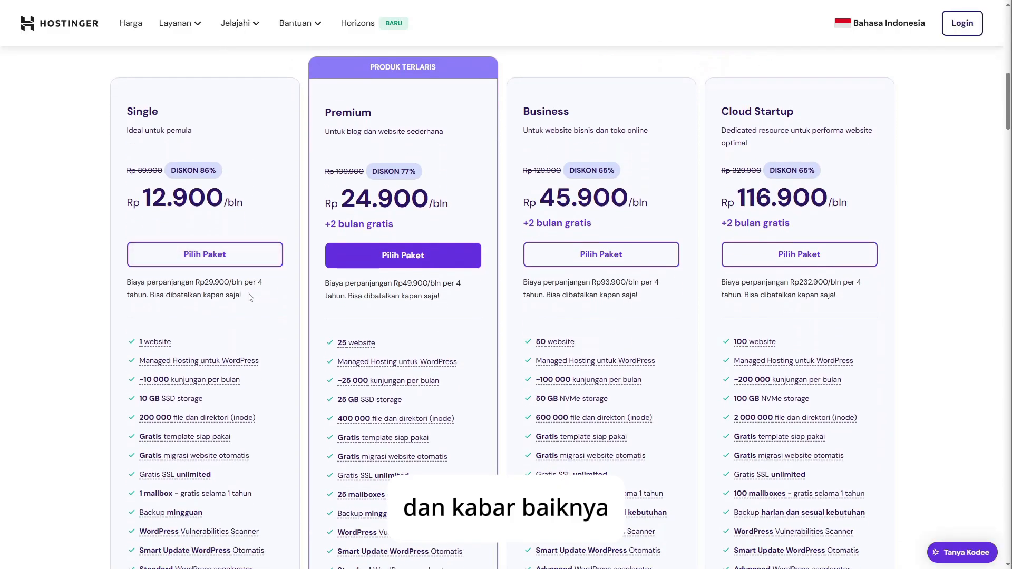
scroll(250, 290, up, 10)
scroll(247, 287, up, 2)
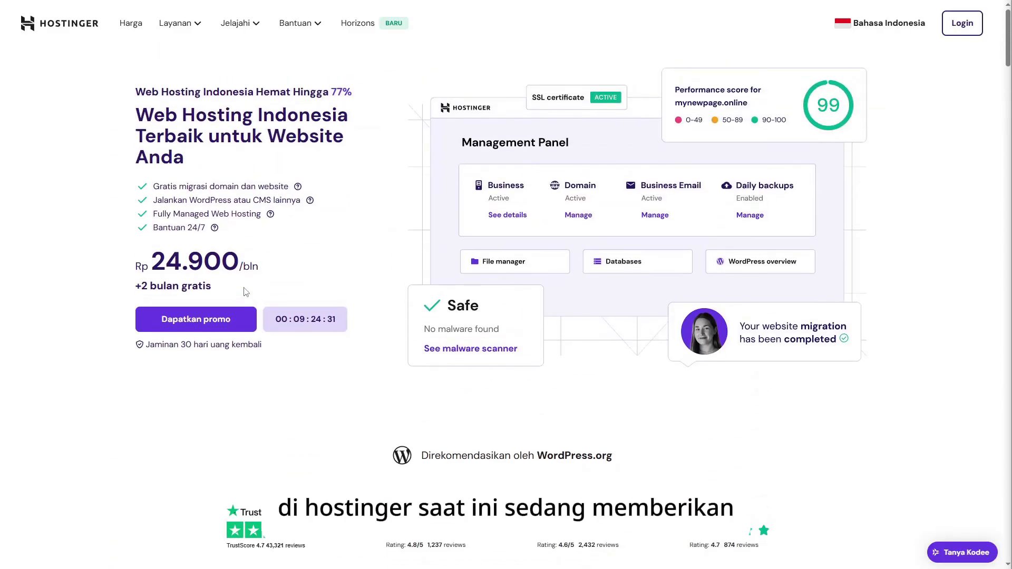
scroll(246, 292, down, 5)
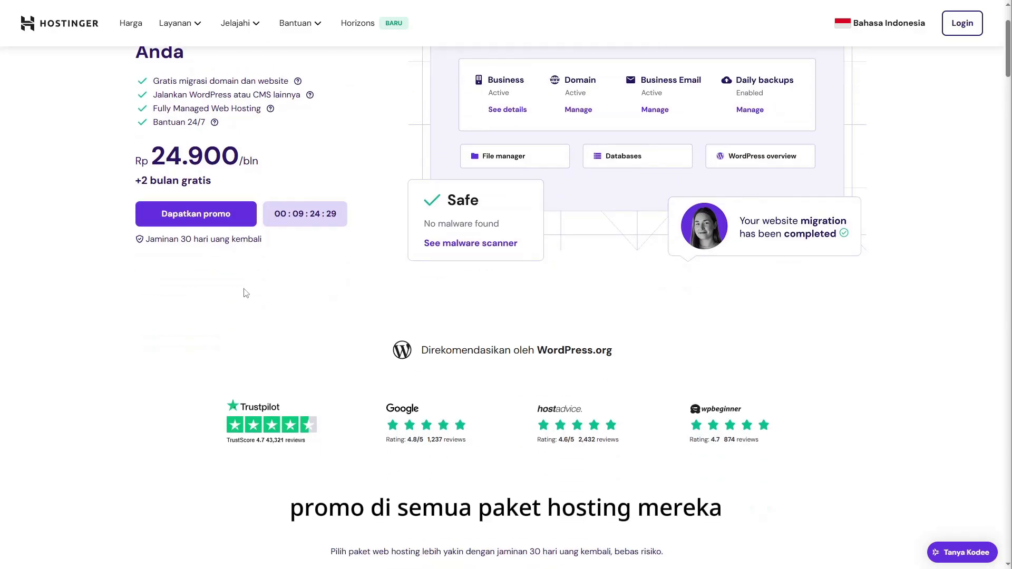
scroll(246, 288, down, 2)
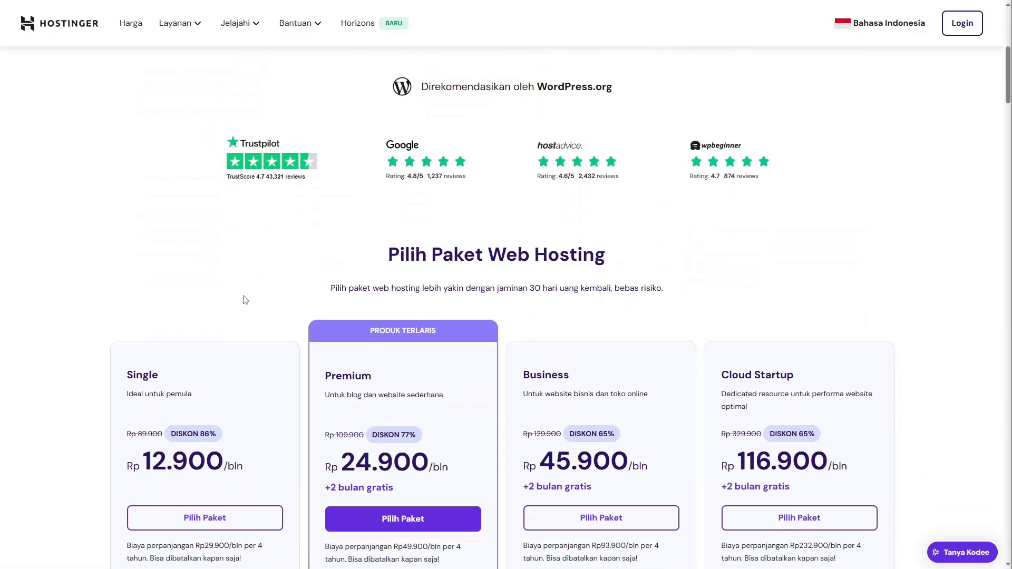
scroll(245, 302, up, 2)
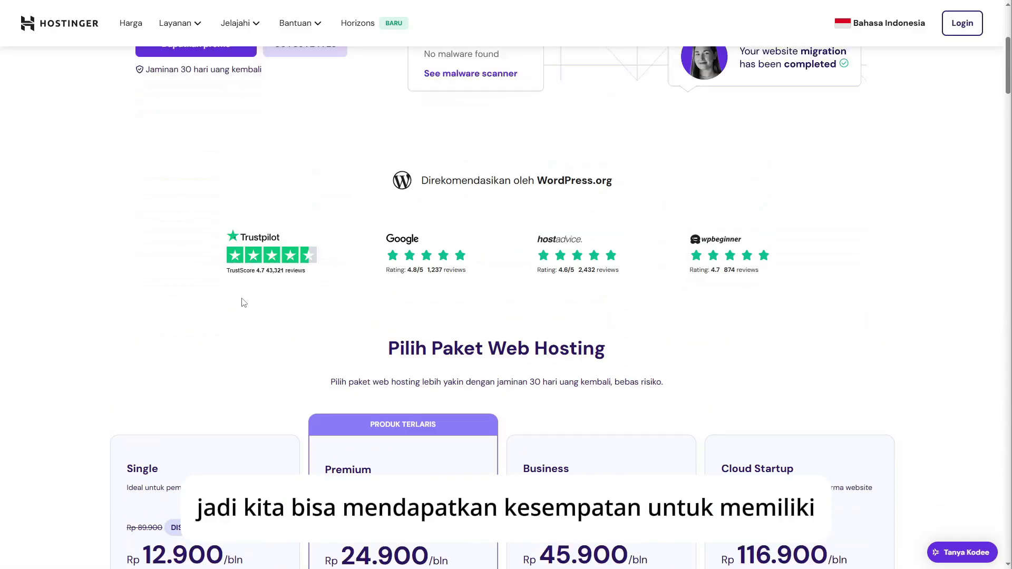
scroll(242, 300, down, 3)
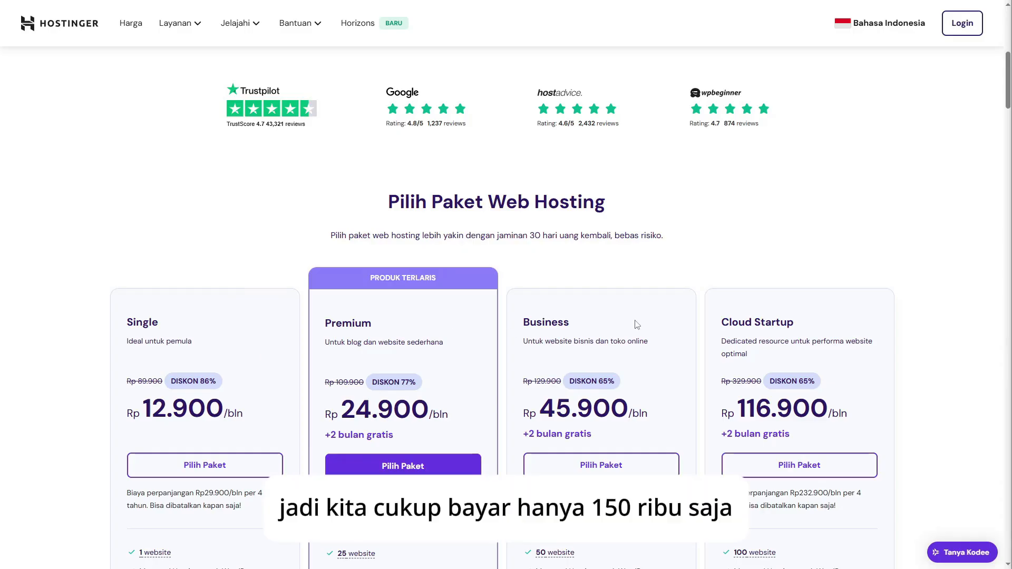
scroll(534, 259, down, 1)
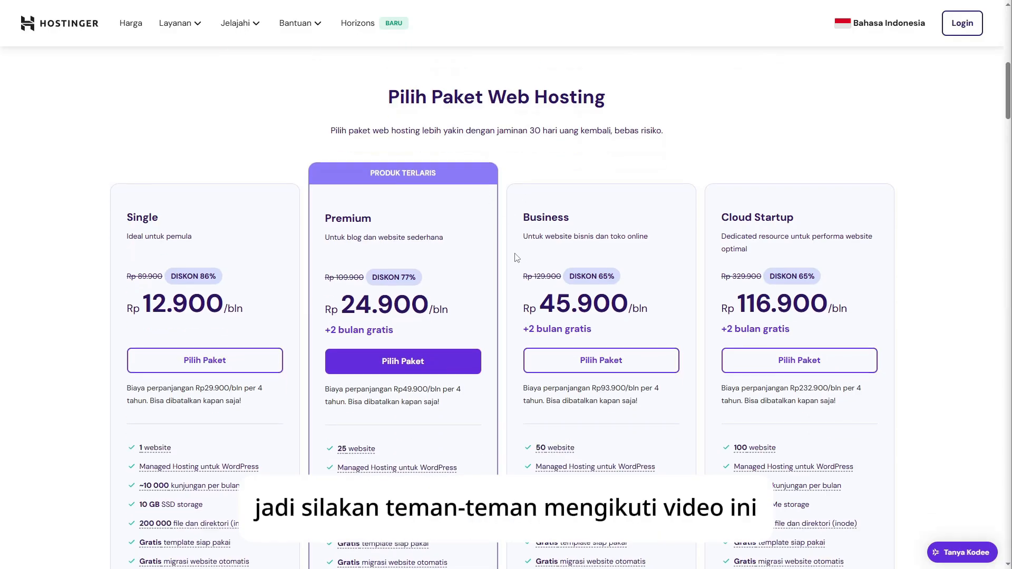
scroll(518, 262, up, 5)
scroll(517, 257, up, 3)
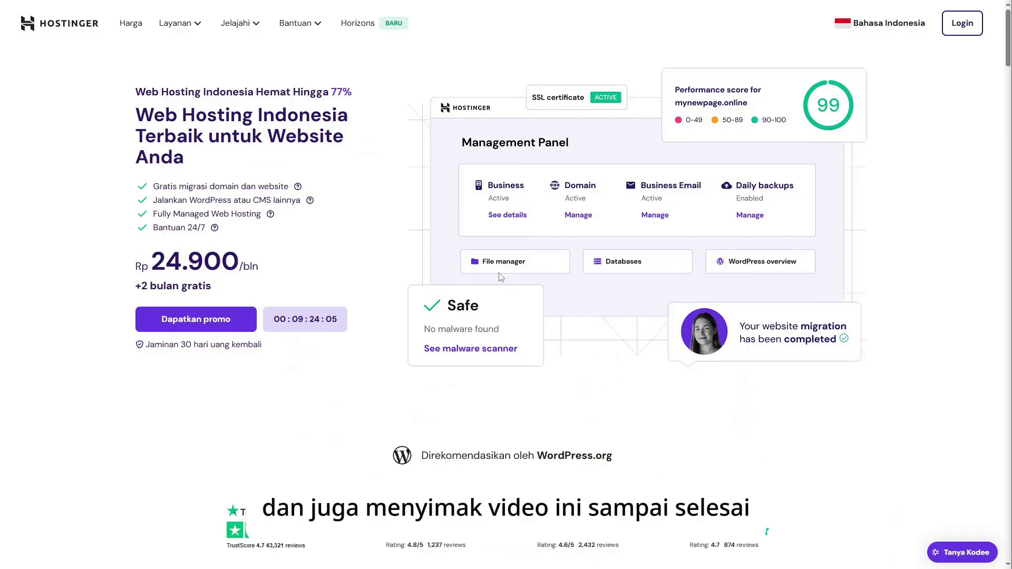
scroll(567, 306, down, 1)
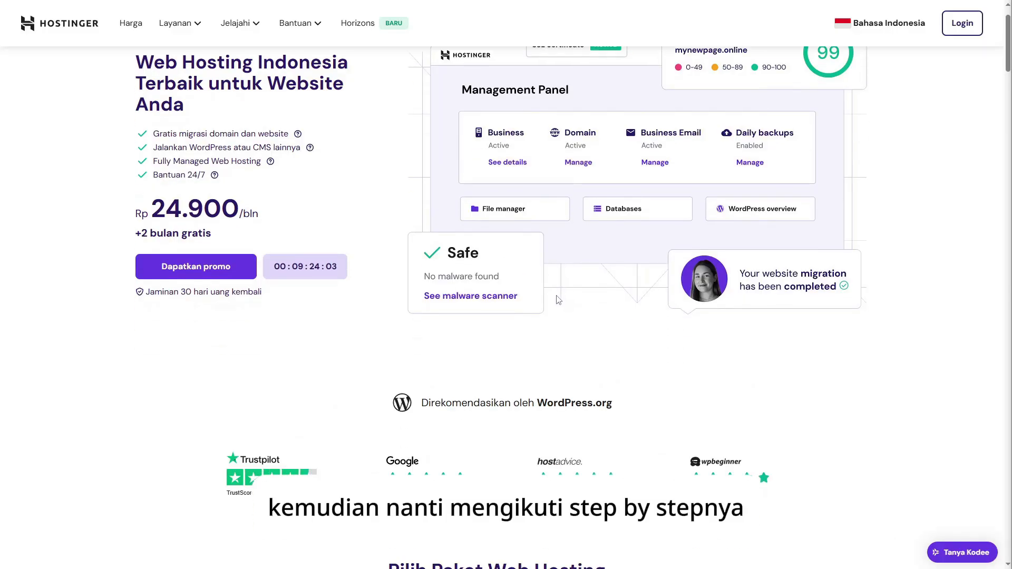
scroll(553, 299, up, 1)
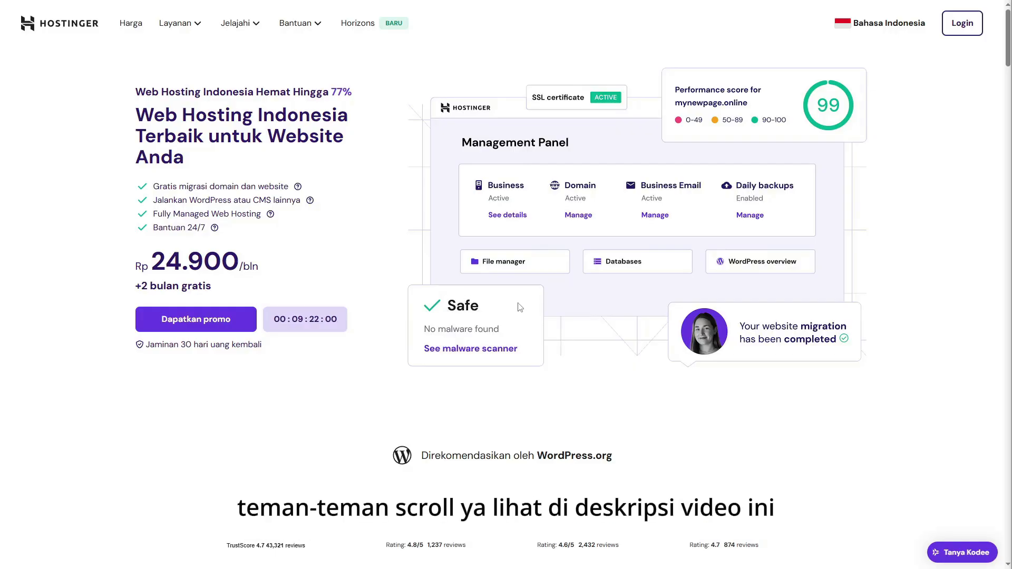
scroll(501, 317, down, 1)
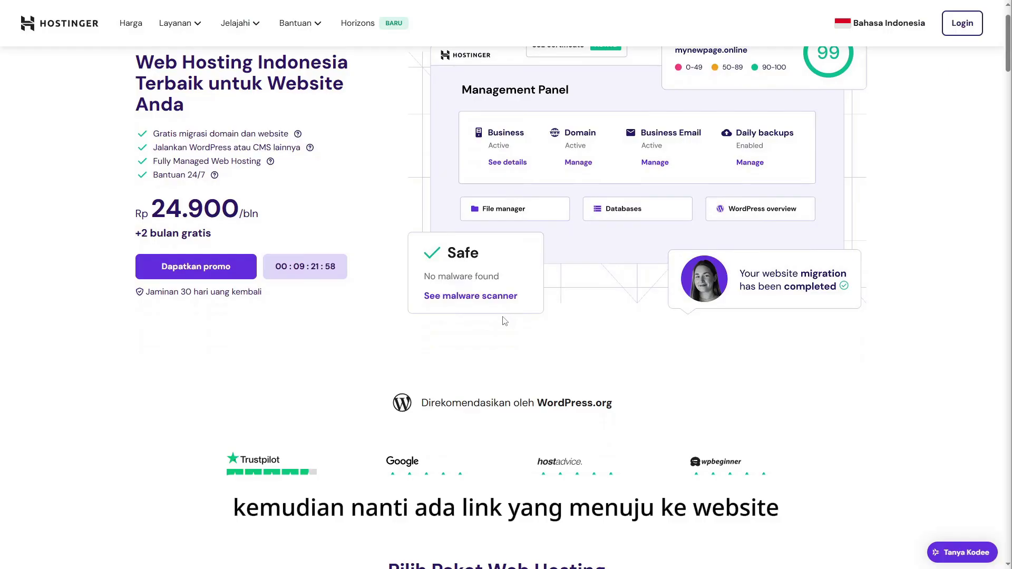
scroll(498, 314, up, 1)
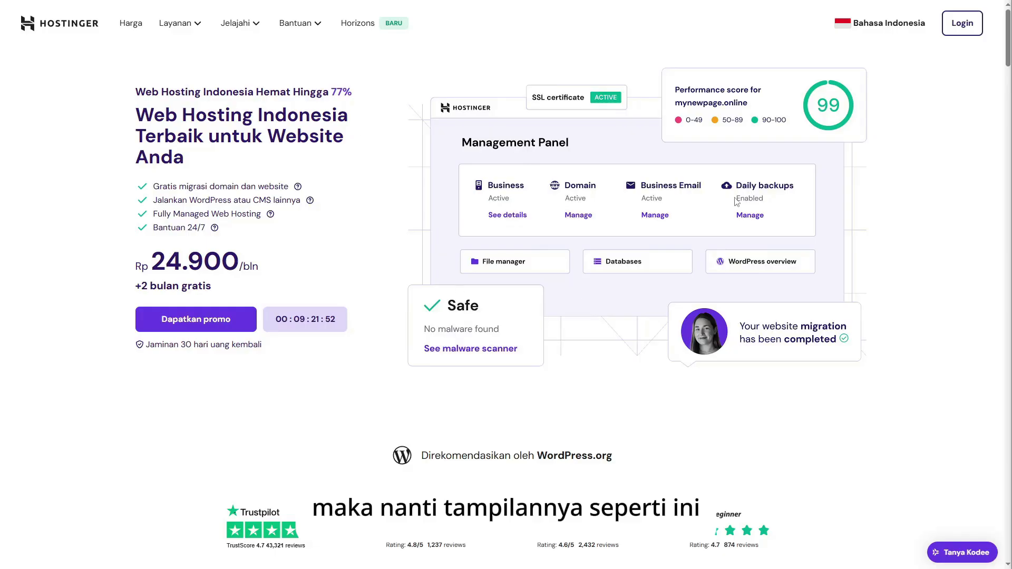
scroll(736, 201, down, 4)
scroll(565, 314, up, 4)
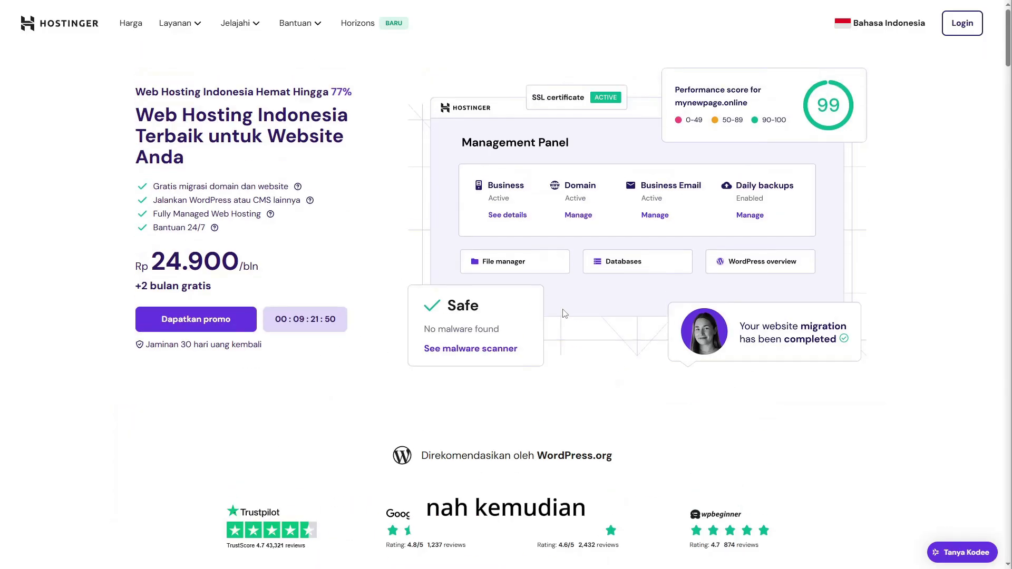
scroll(565, 314, down, 1)
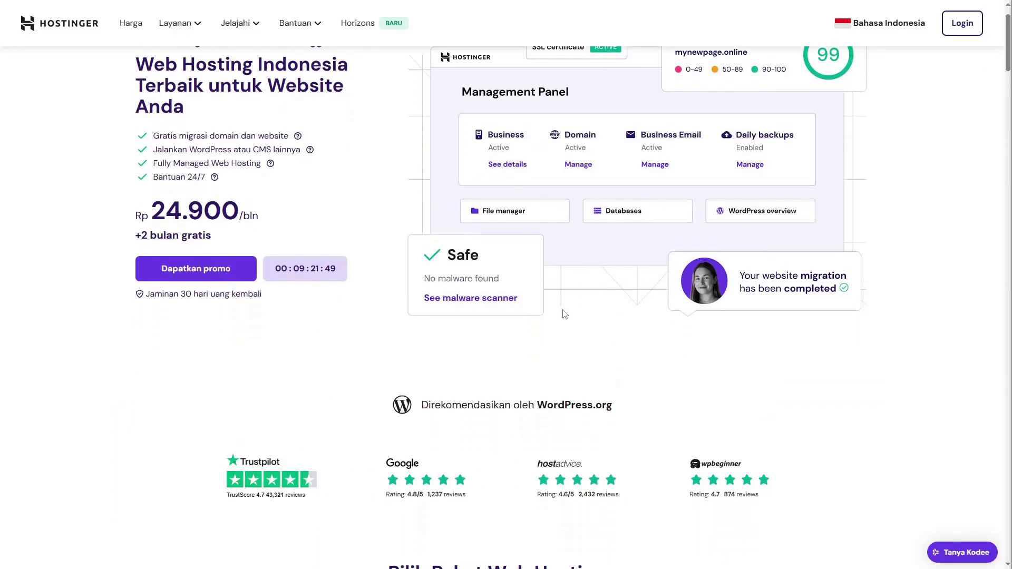
Open the managed hosting offer for WordPress and choose the Business plan.
click(189, 28)
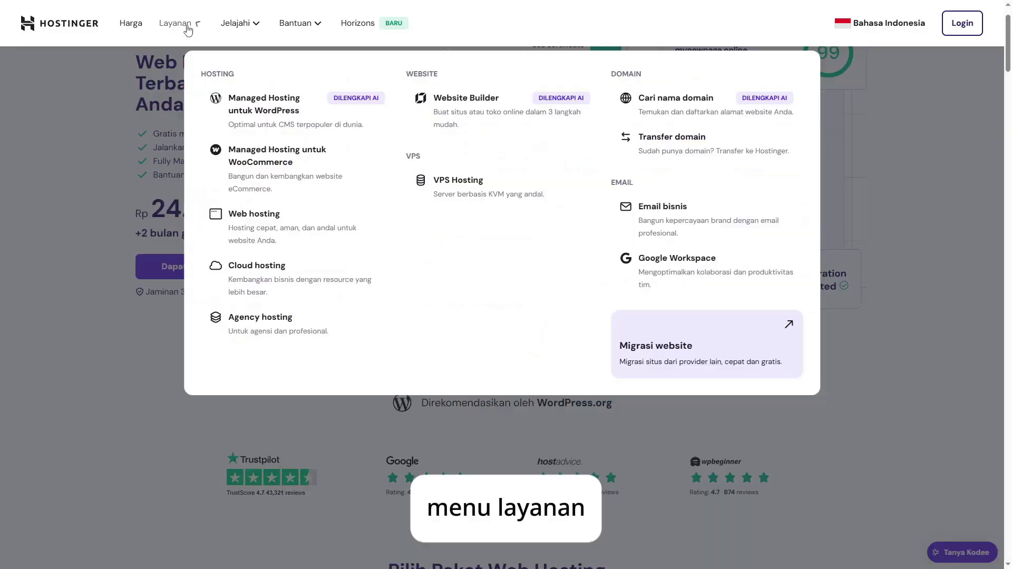
click(303, 110)
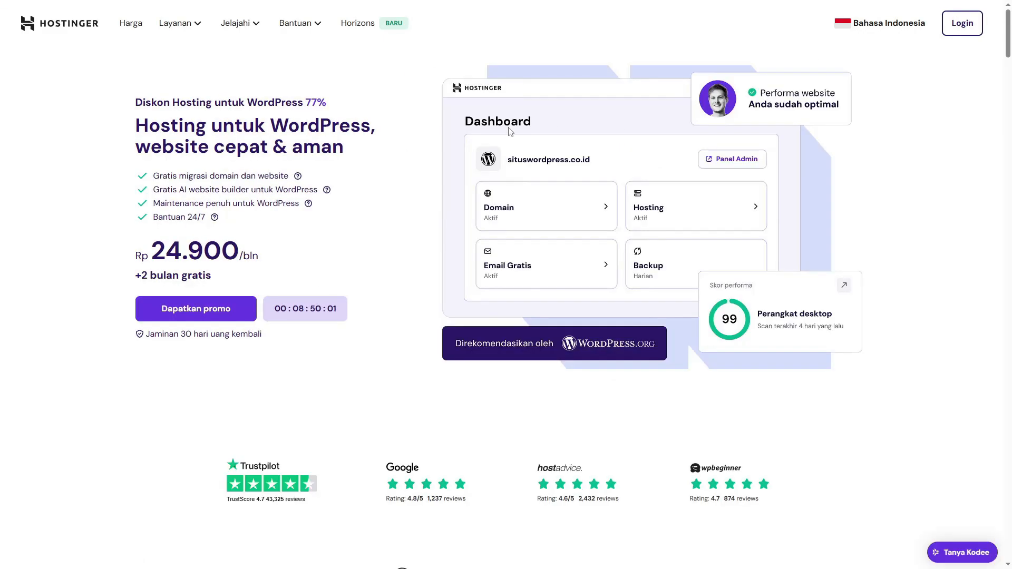
scroll(508, 221, down, 3)
scroll(514, 224, down, 5)
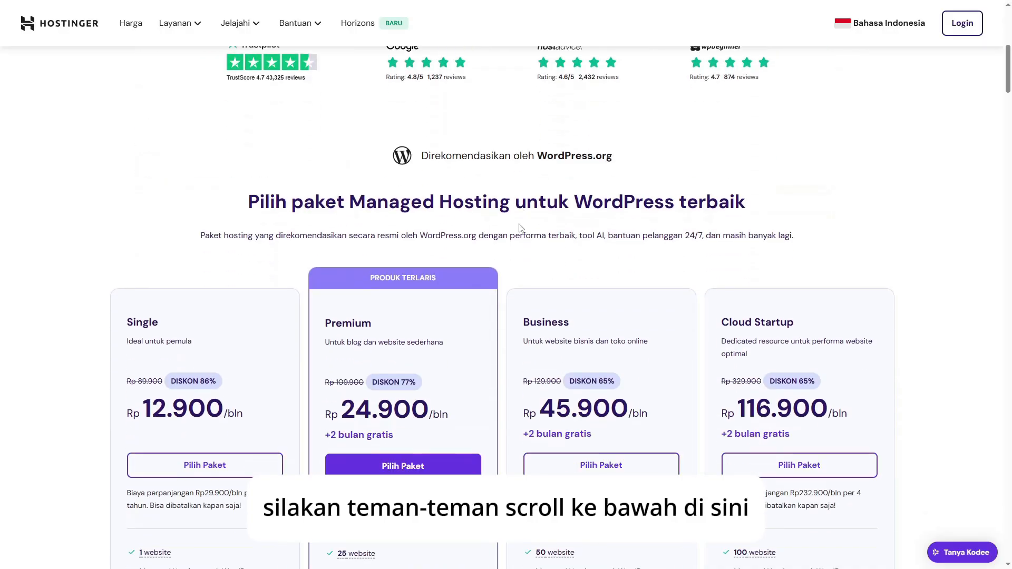
scroll(518, 233, down, 3)
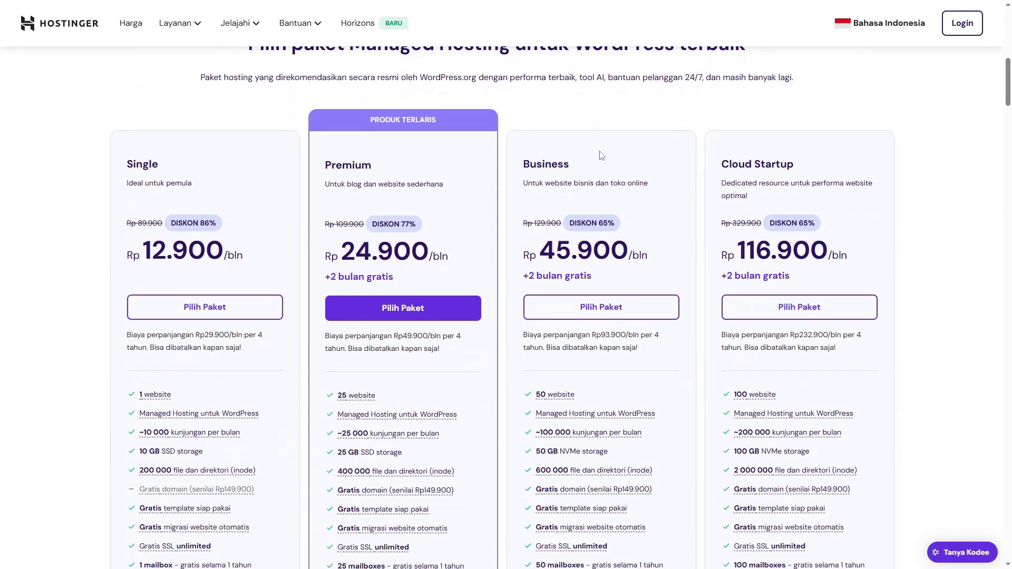
click(594, 313)
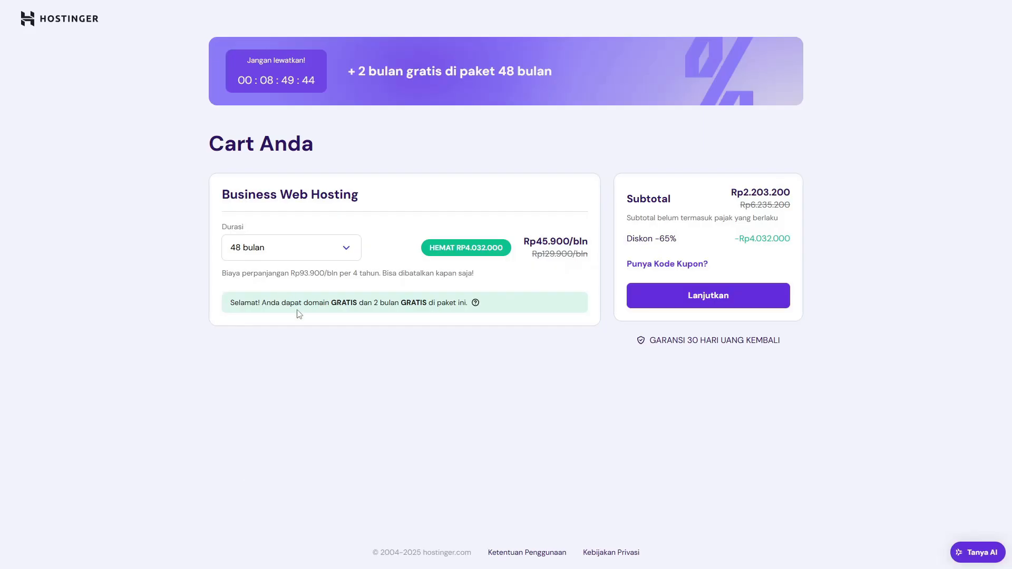
Set the Business Web Hosting duration to 12 bulan and apply the coupon code DNHST to the cart.
click(283, 251)
click(265, 302)
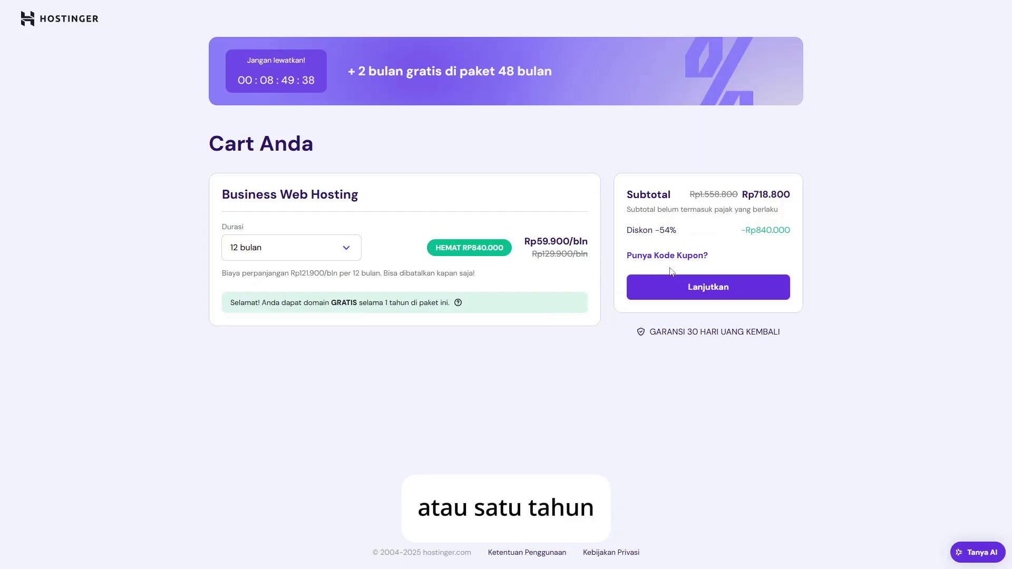
click(669, 258)
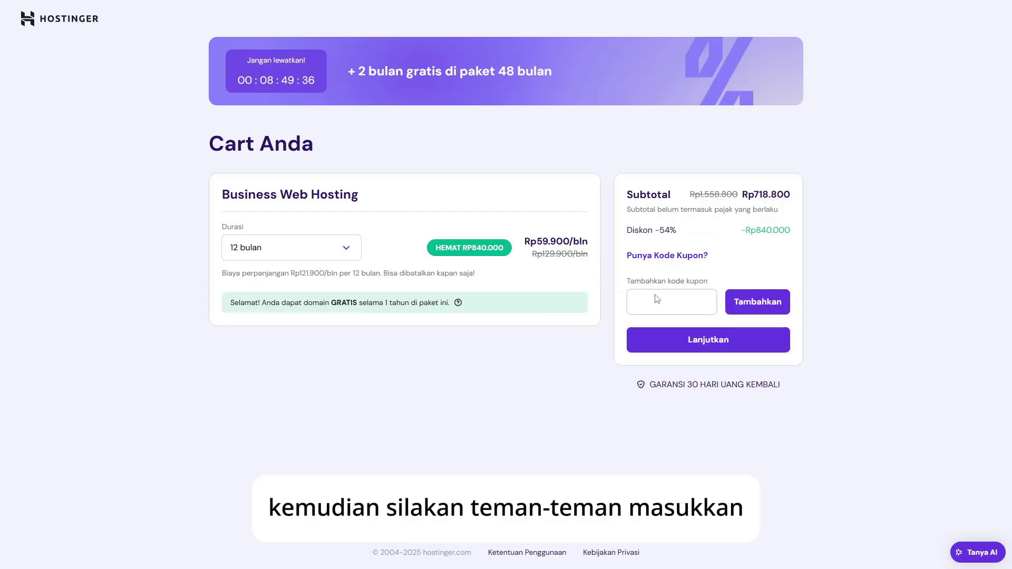
click(649, 307)
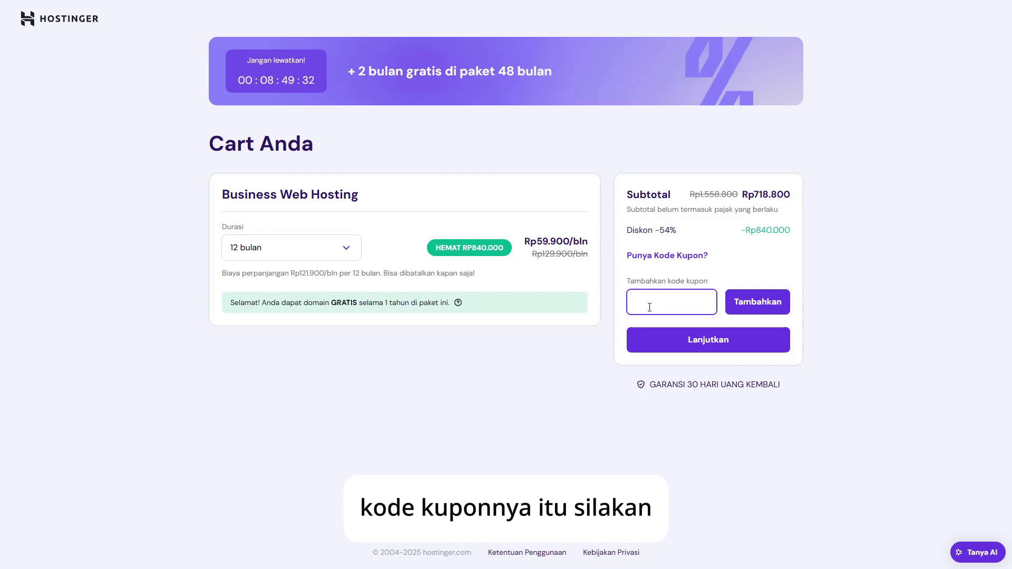
text(DNHS)
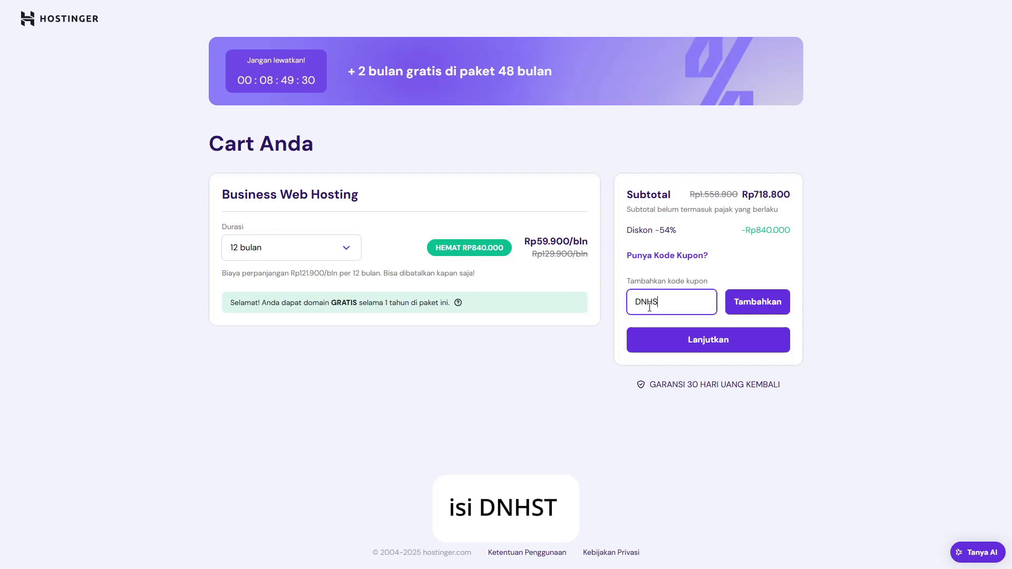
text(T)
click(744, 309)
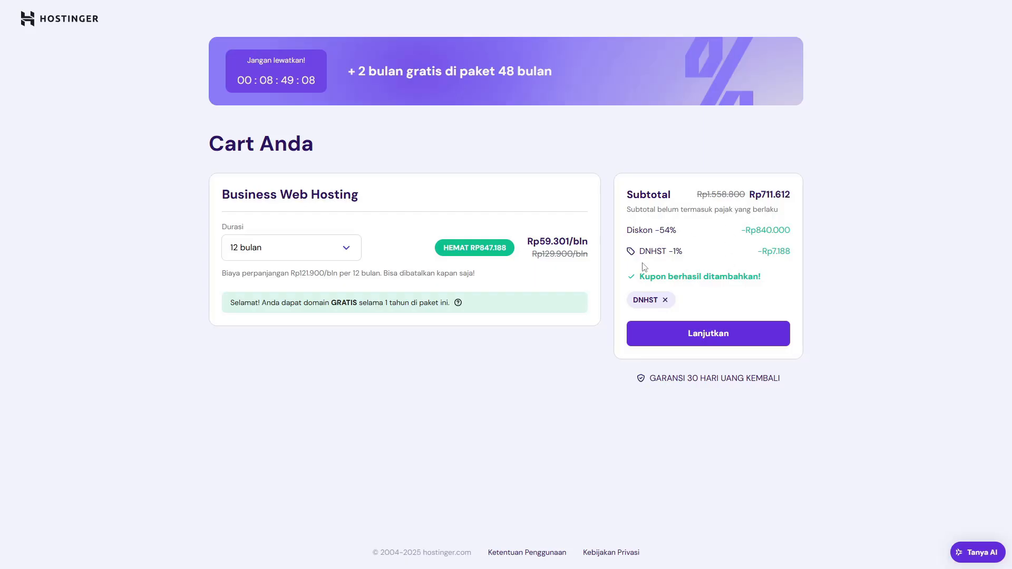
Continue from the cart to the account registration form with its email address and password fields.
click(708, 337)
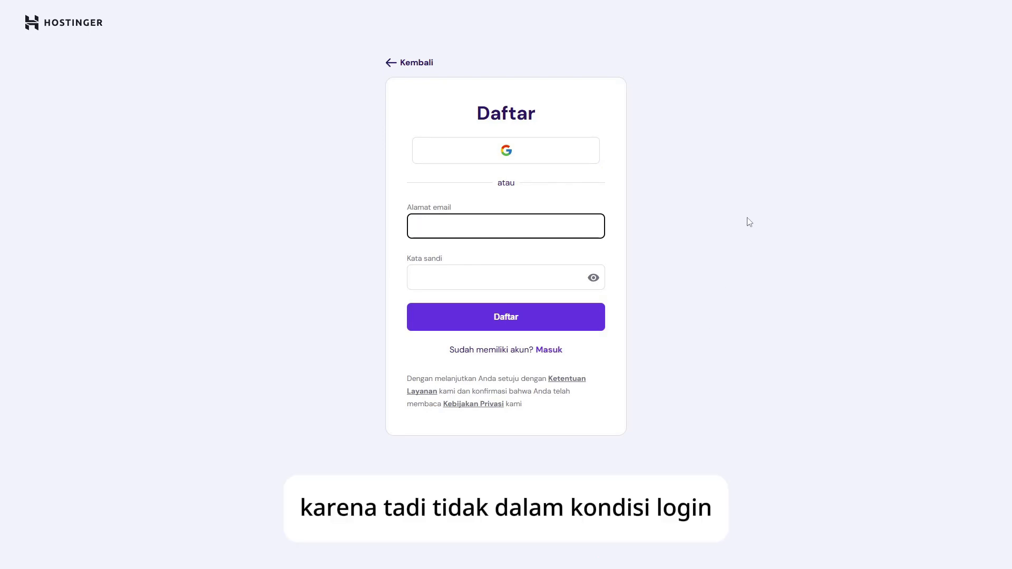
click(734, 250)
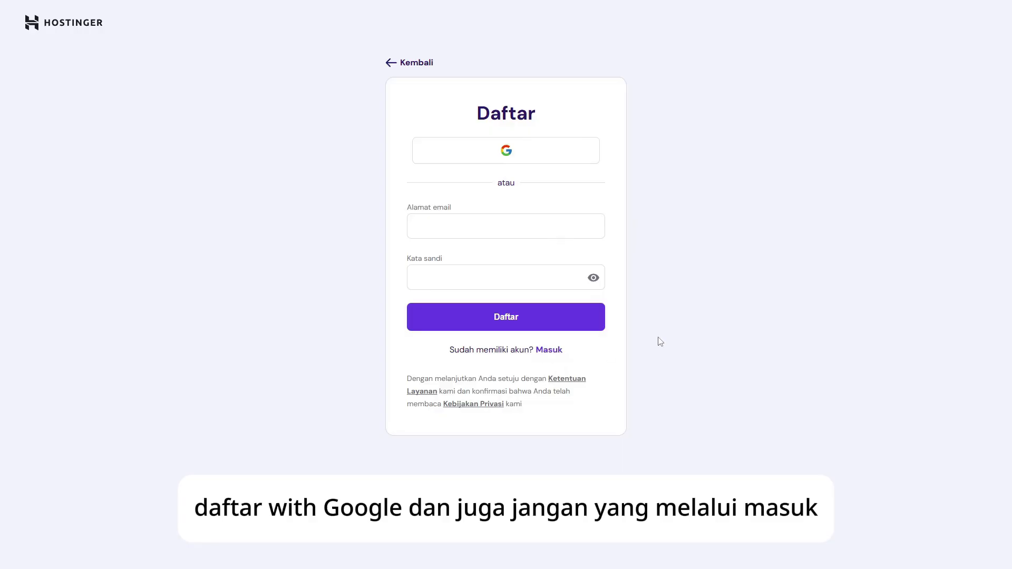
click(459, 232)
click(390, 262)
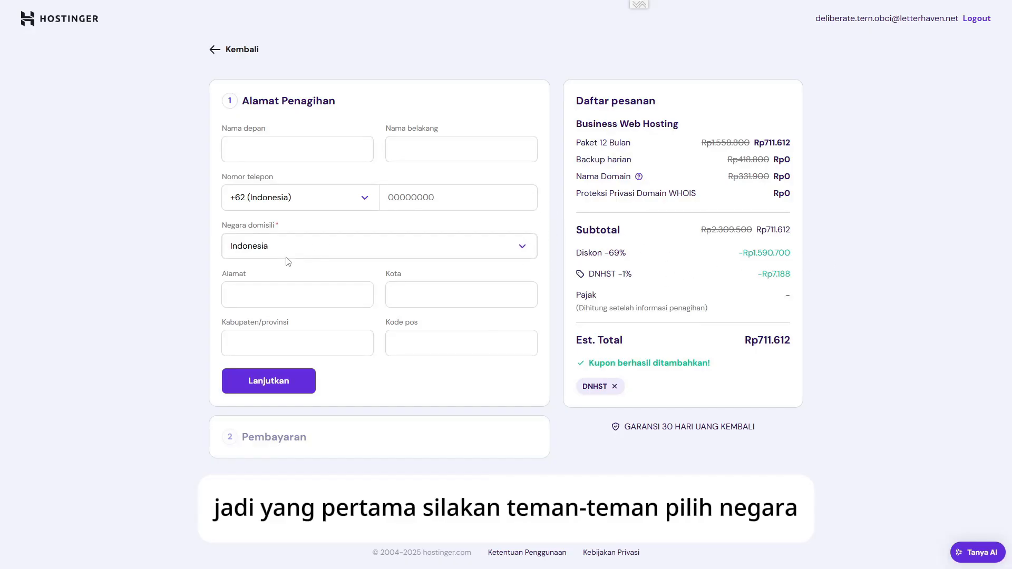
Keep Indonesia as the country of residence in the billing address and continue to payment.
click(273, 245)
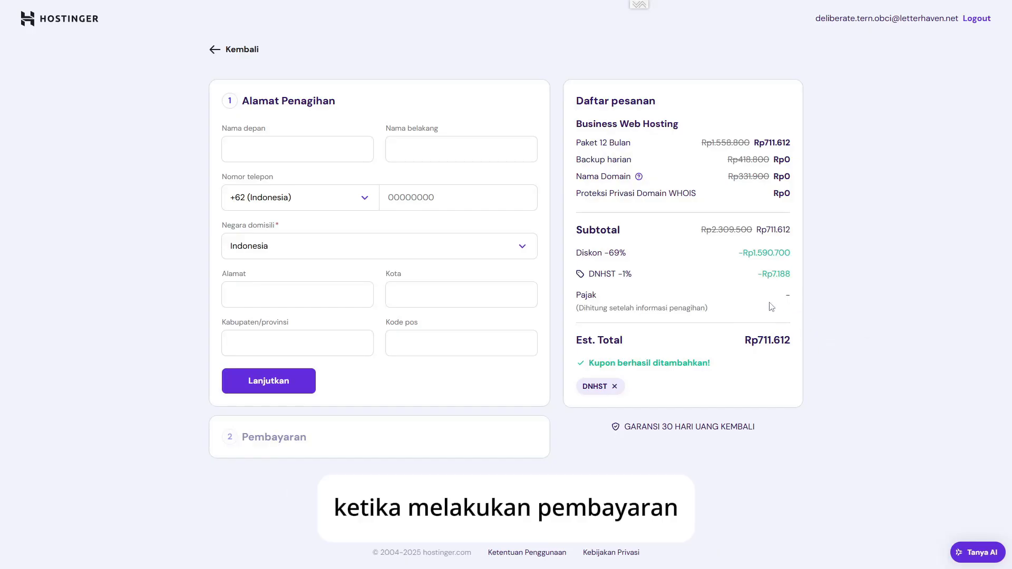
click(260, 386)
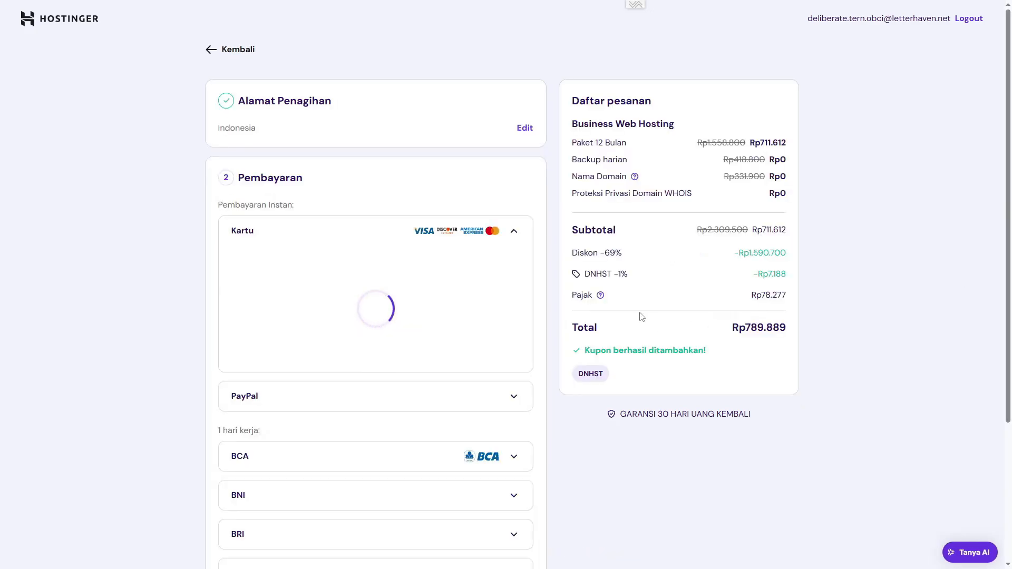
Choose QRIS as the payment method and create the payment bill, reloading its payment page.
scroll(467, 320, down, 3)
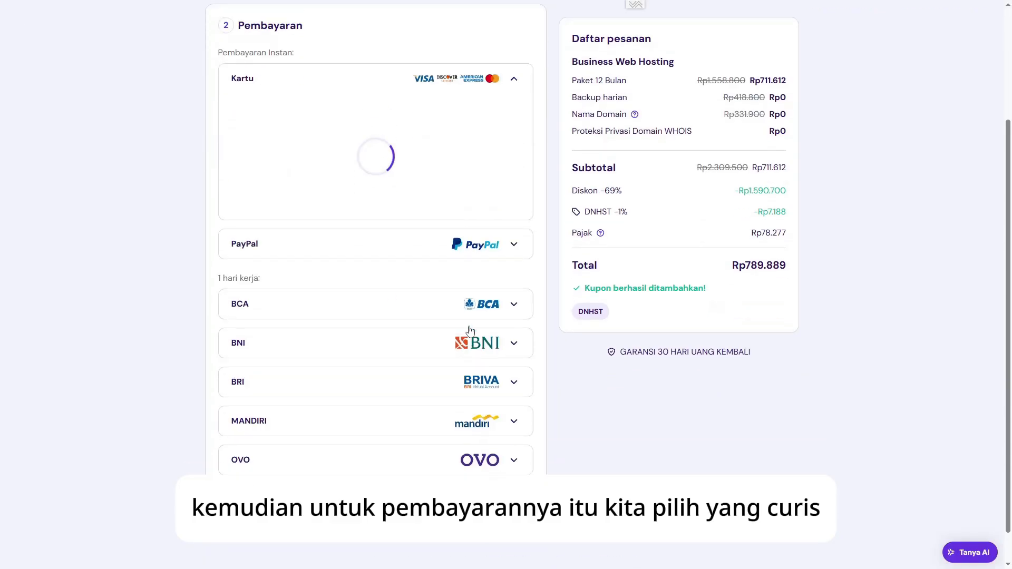
click(498, 464)
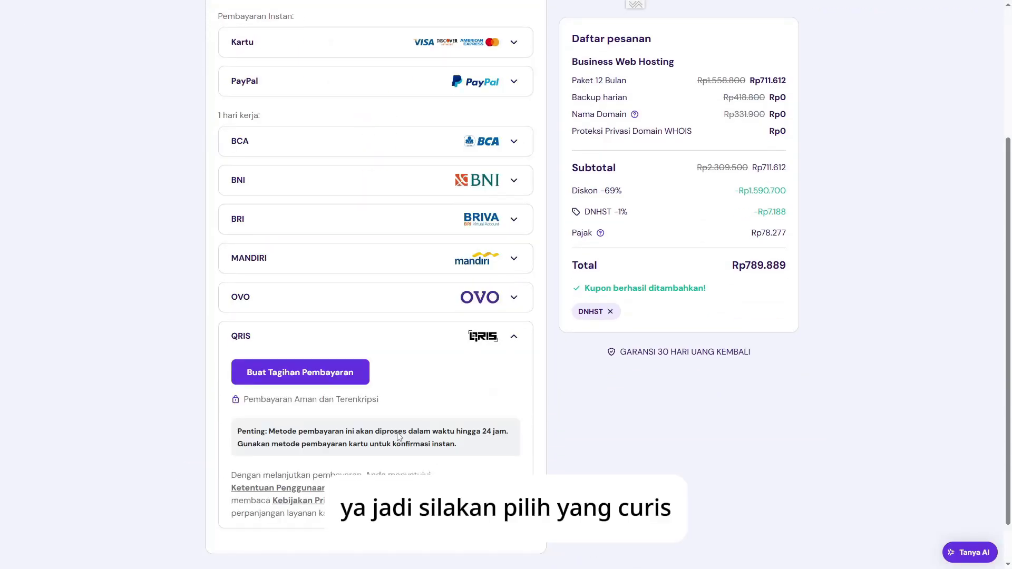
click(299, 373)
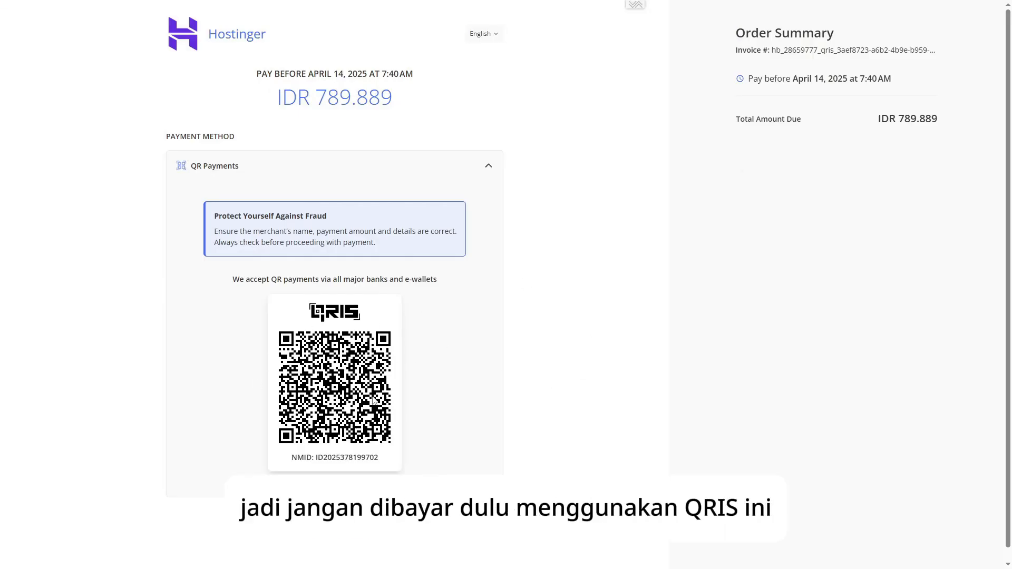
key(F5)
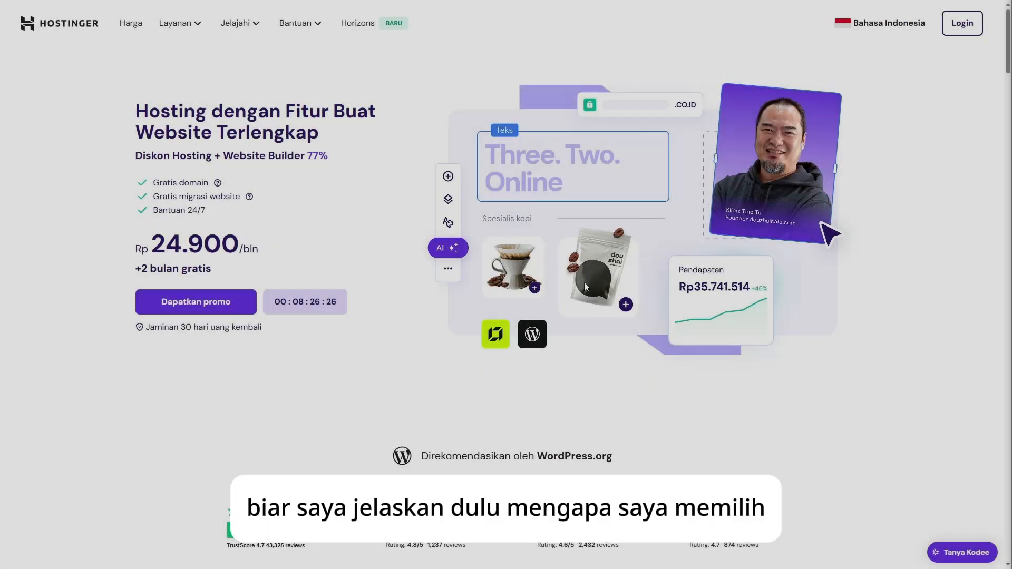
Review the Hostinger homepage's hosting plan features and its sections on website migration, data centers, speed, uptime and customer testimonials.
scroll(586, 287, down, 15)
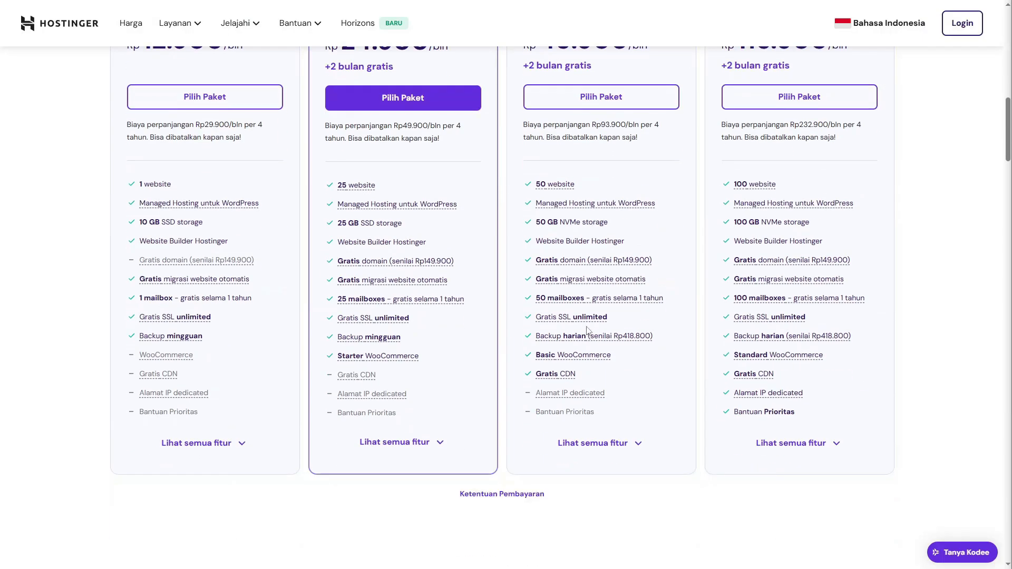
scroll(496, 332, down, 5)
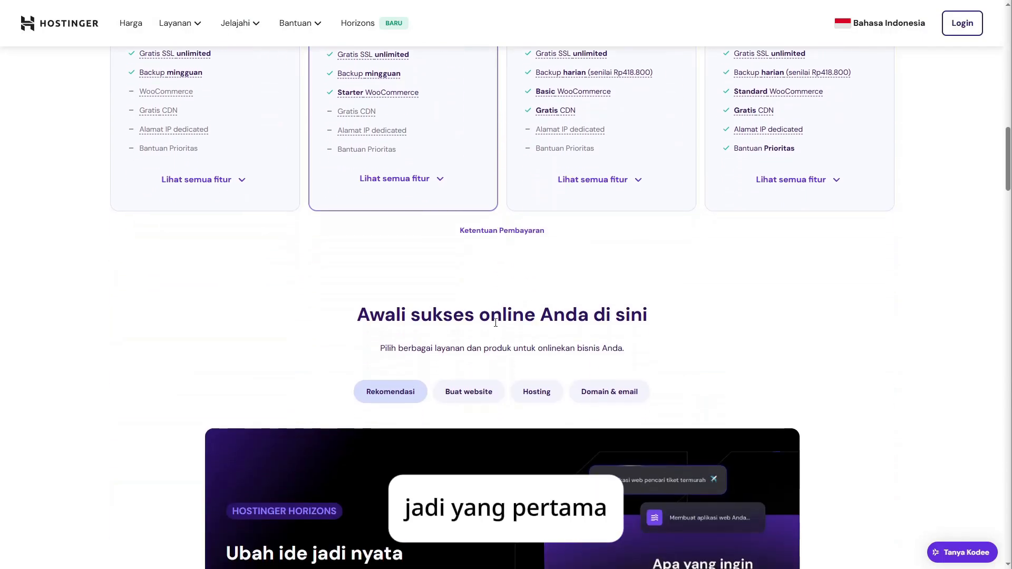
scroll(493, 332, down, 2)
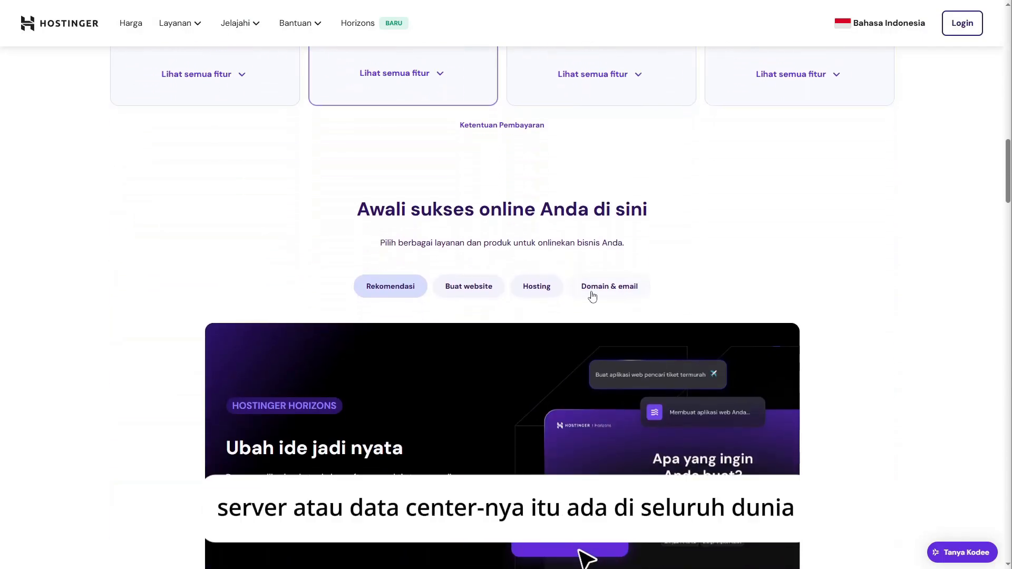
scroll(578, 287, down, 3)
scroll(577, 285, down, 4)
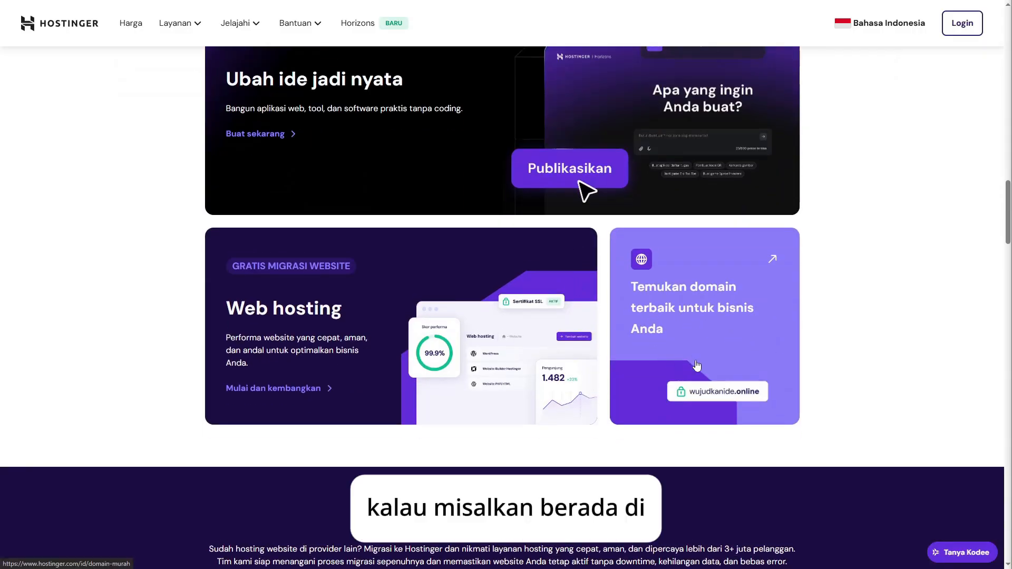
scroll(711, 363, down, 6)
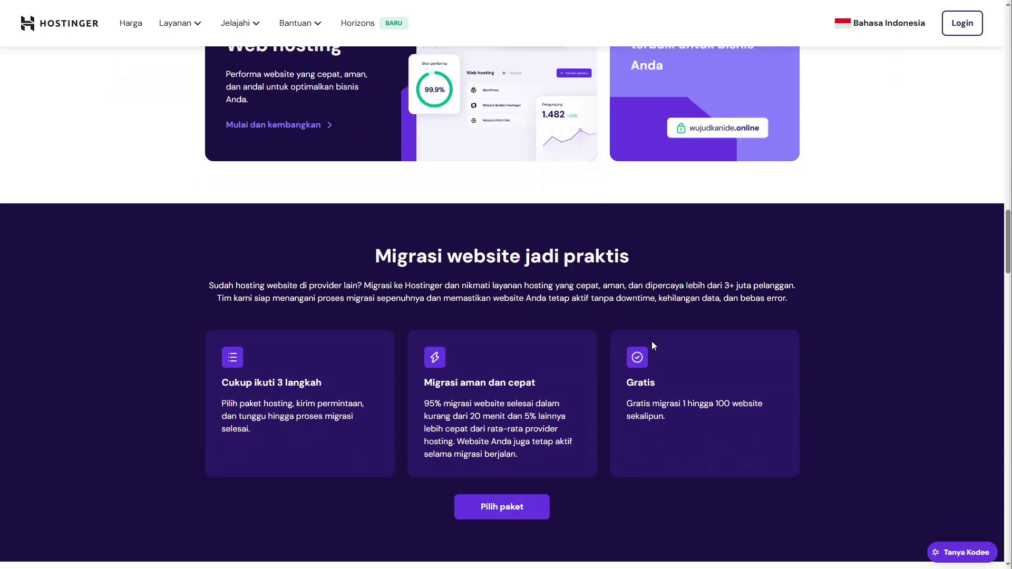
scroll(653, 346, down, 2)
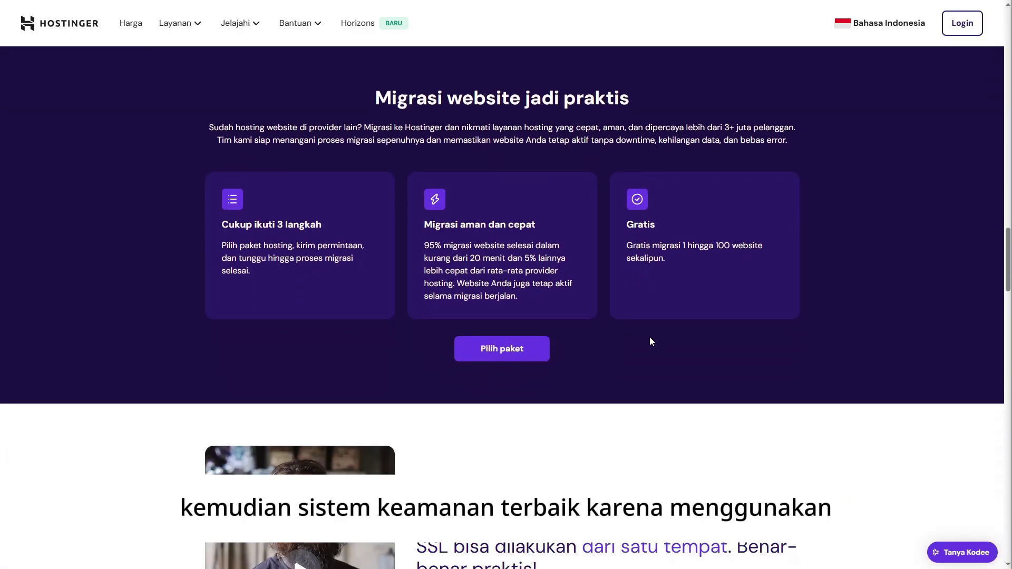
scroll(649, 343, down, 5)
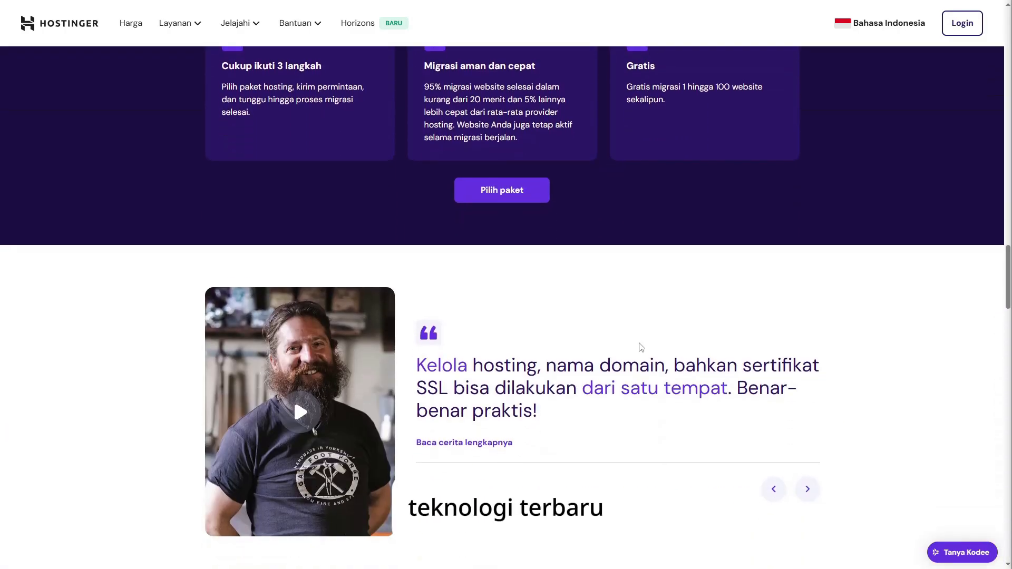
scroll(634, 353, down, 12)
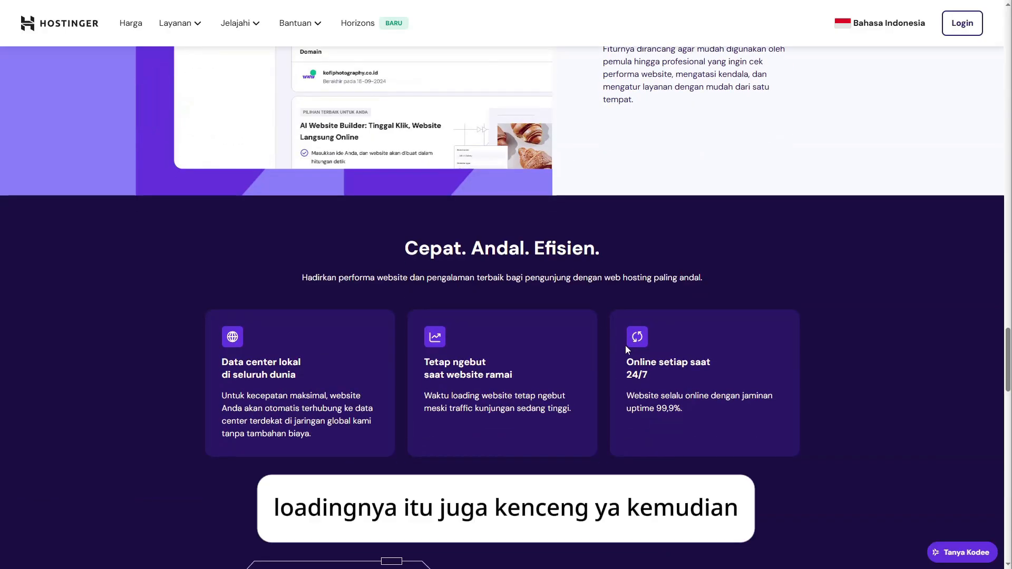
scroll(626, 348, down, 1)
scroll(627, 348, down, 2)
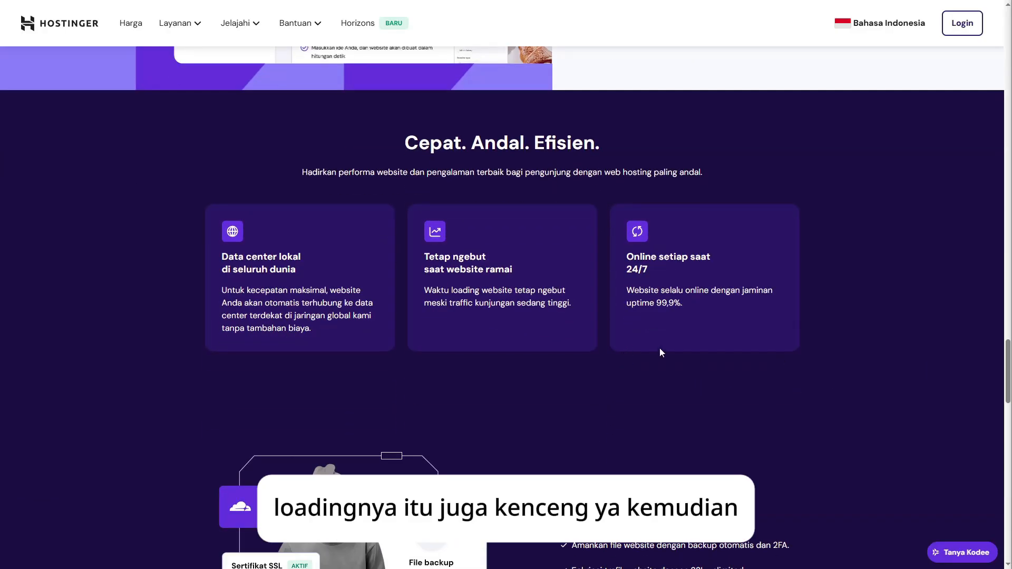
scroll(660, 348, down, 3)
scroll(656, 341, up, 9)
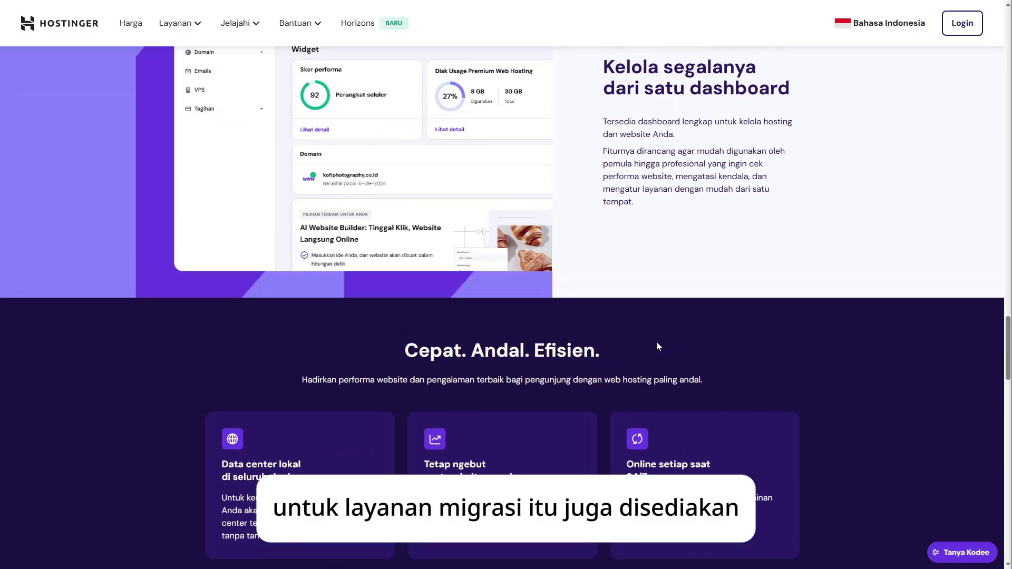
scroll(656, 346, down, 16)
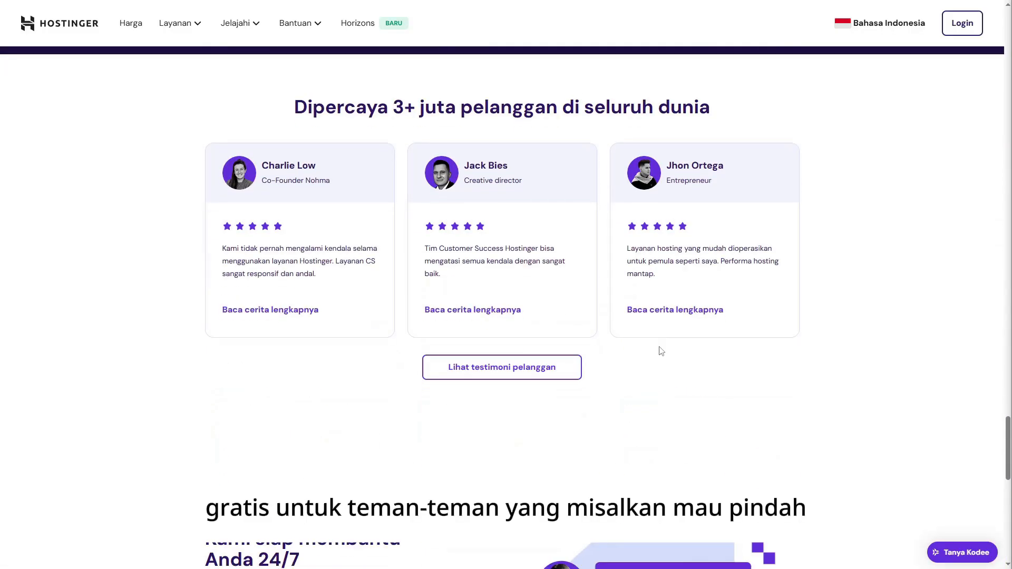
scroll(659, 346, up, 15)
scroll(659, 340, up, 20)
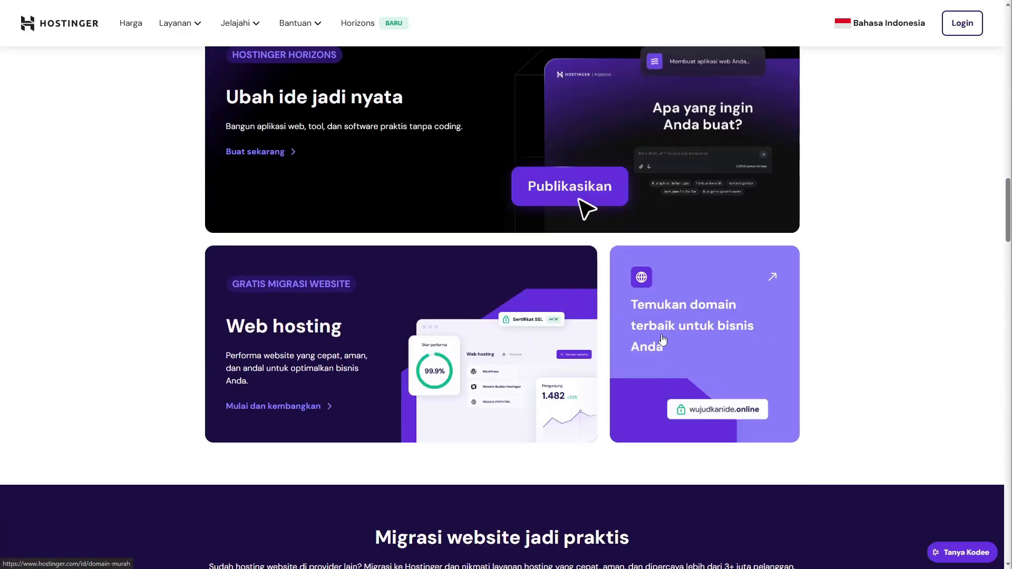
scroll(663, 339, down, 8)
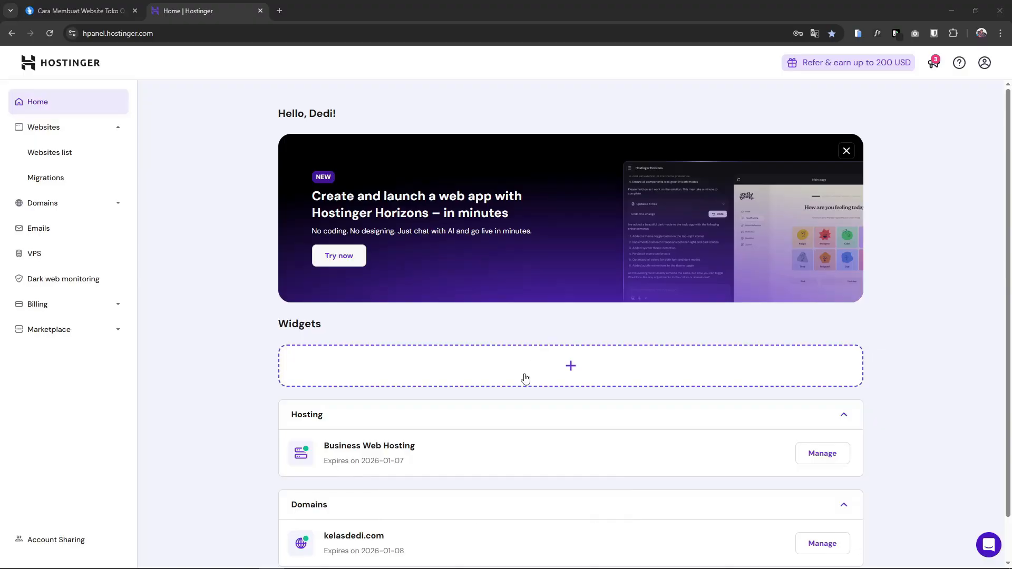
Check the hosting plan and domain listed on the hPanel home page.
scroll(544, 267, down, 1)
scroll(436, 306, up, 1)
scroll(383, 296, down, 1)
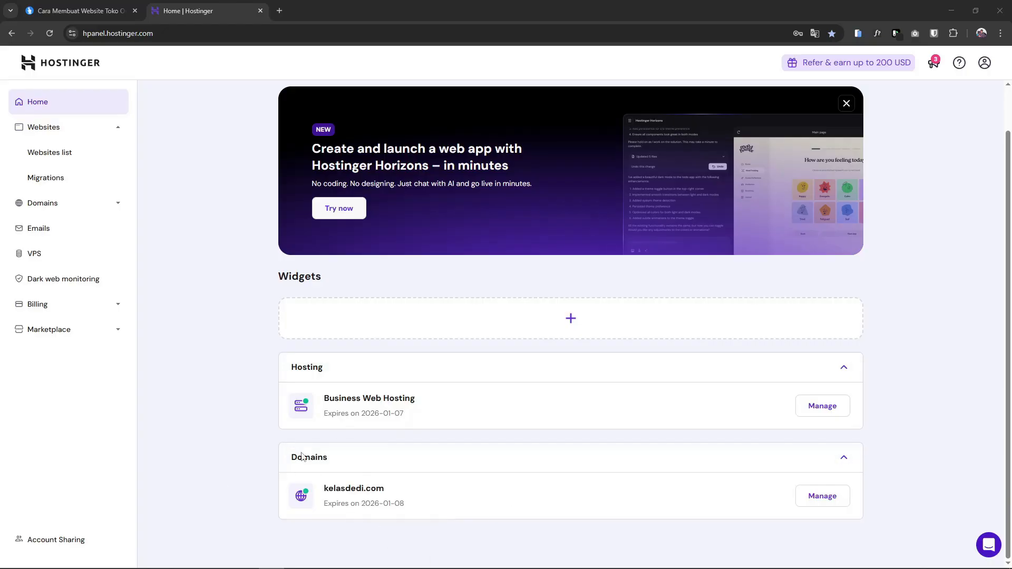
scroll(375, 409, up, 1)
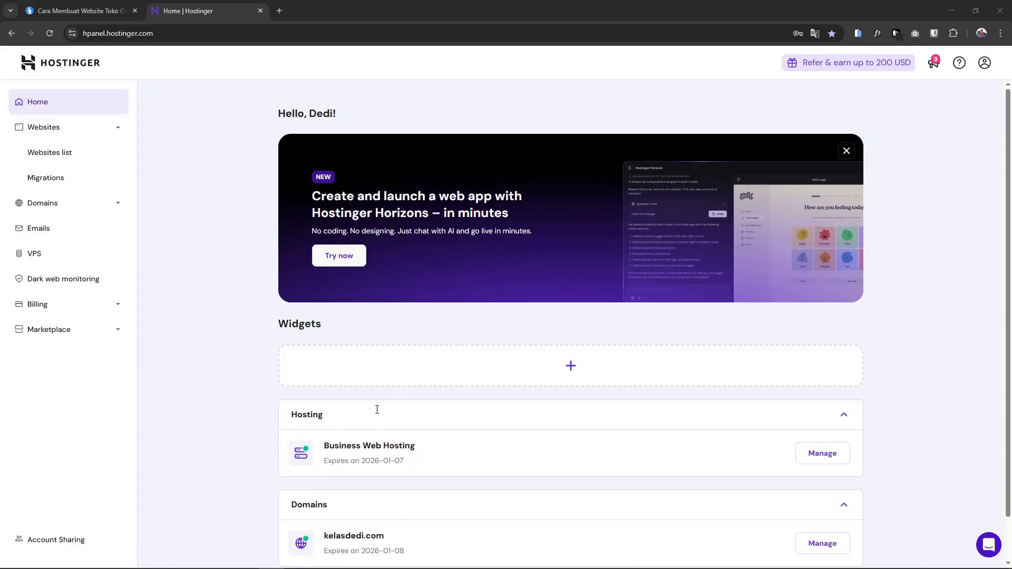
scroll(376, 408, down, 1)
scroll(325, 380, up, 1)
Read the WooCommerce and Blocksy online store article from its title through Langkah 1 on preparing the domain and hosting.
click(71, 6)
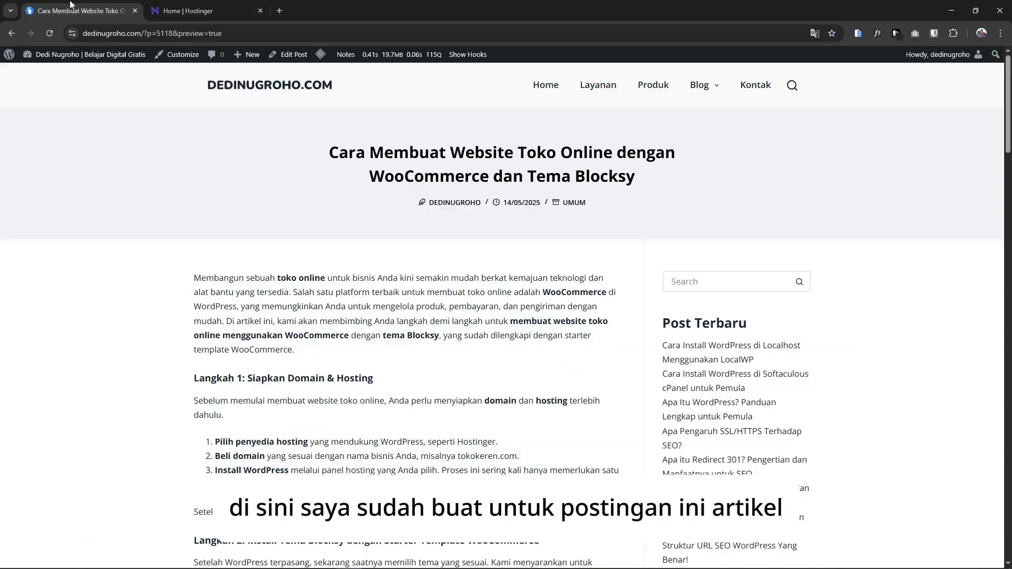
scroll(482, 292, down, 2)
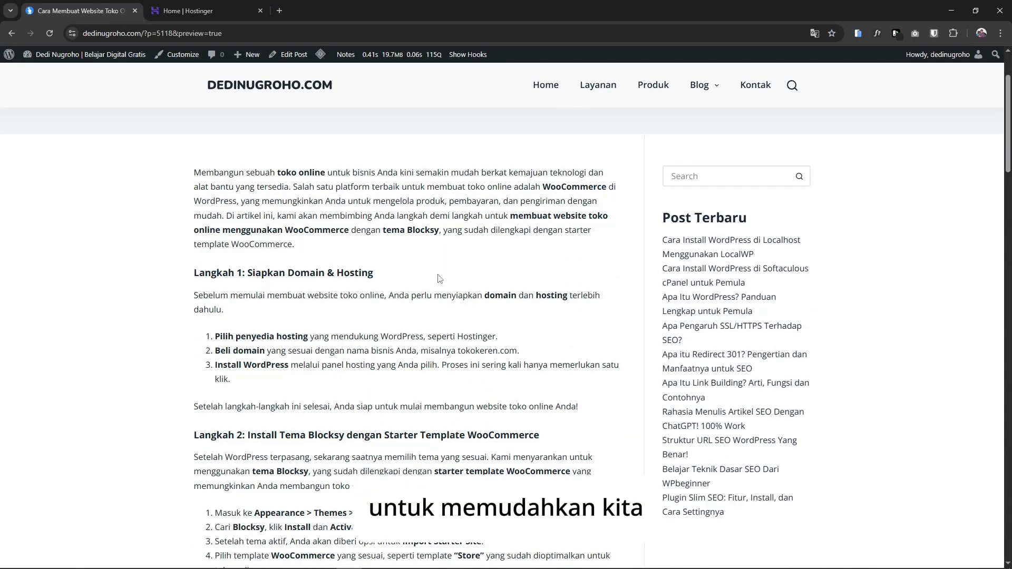
scroll(439, 278, up, 2)
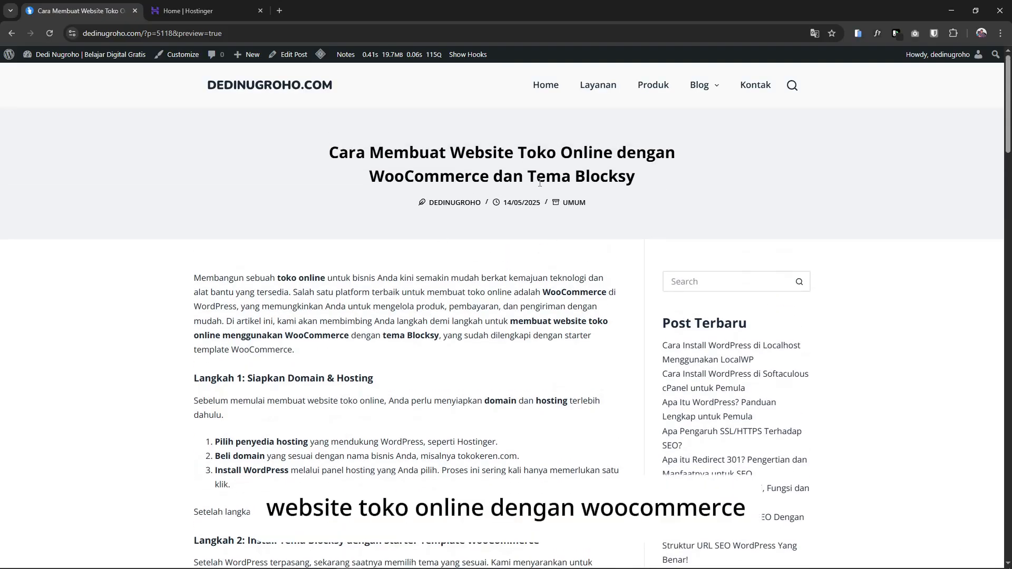
drag(579, 176, 643, 185)
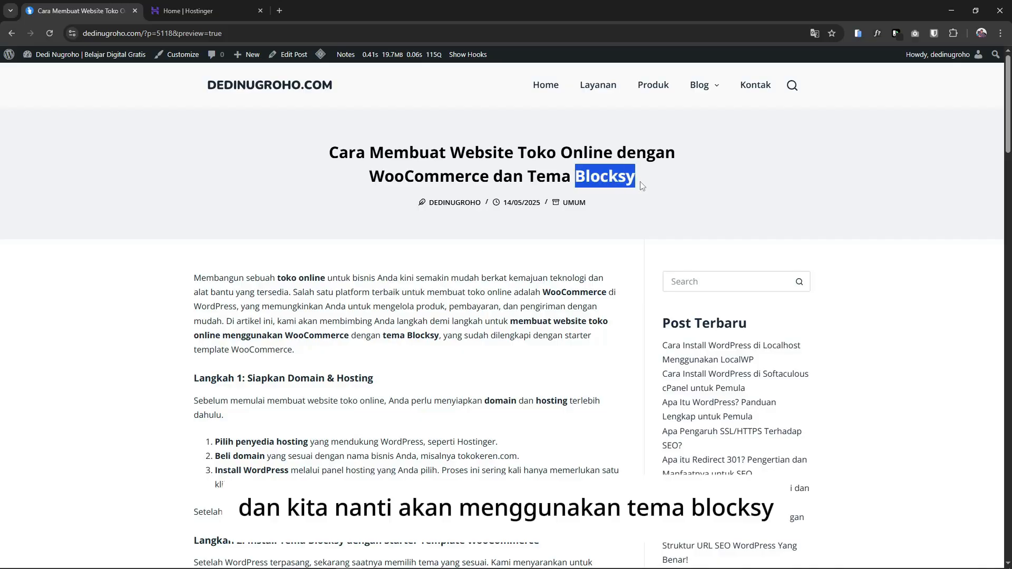
click(588, 277)
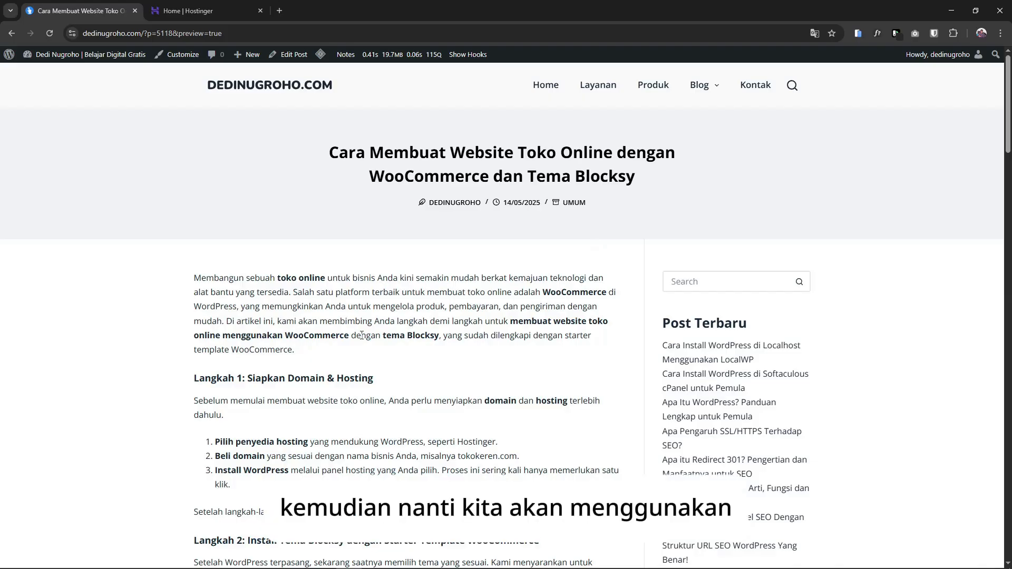
scroll(361, 339, down, 1)
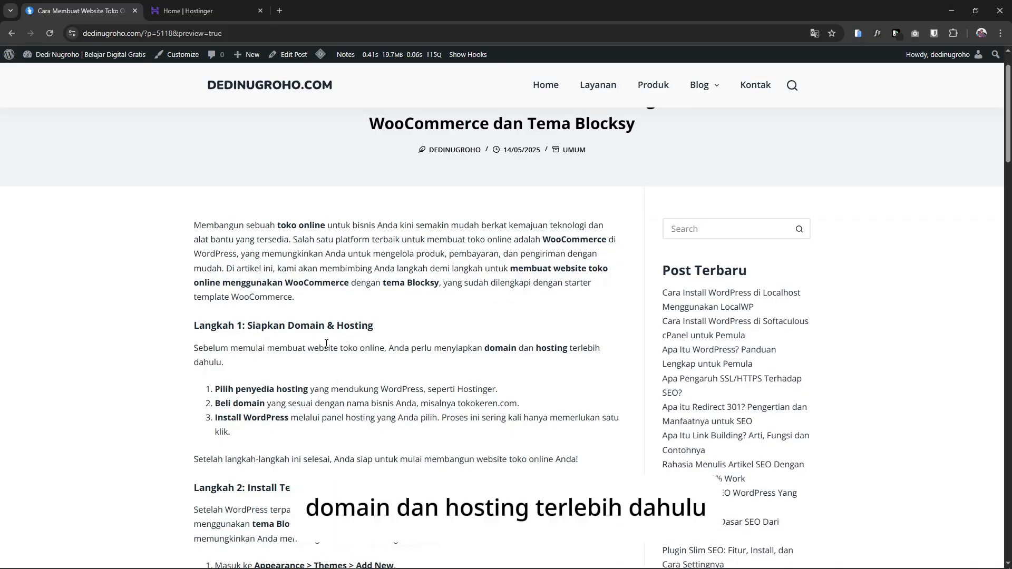
scroll(405, 401, down, 1)
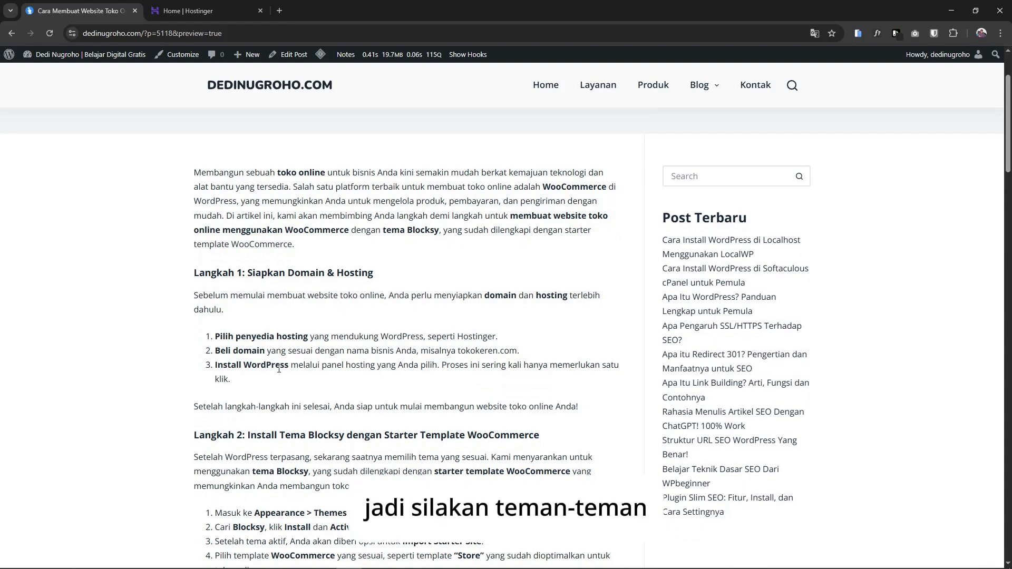
Compare the hosting and domain entries in hPanel with the article's Langkah 1 checklist, including the WordPress installation point.
key(ctrl+Tab)
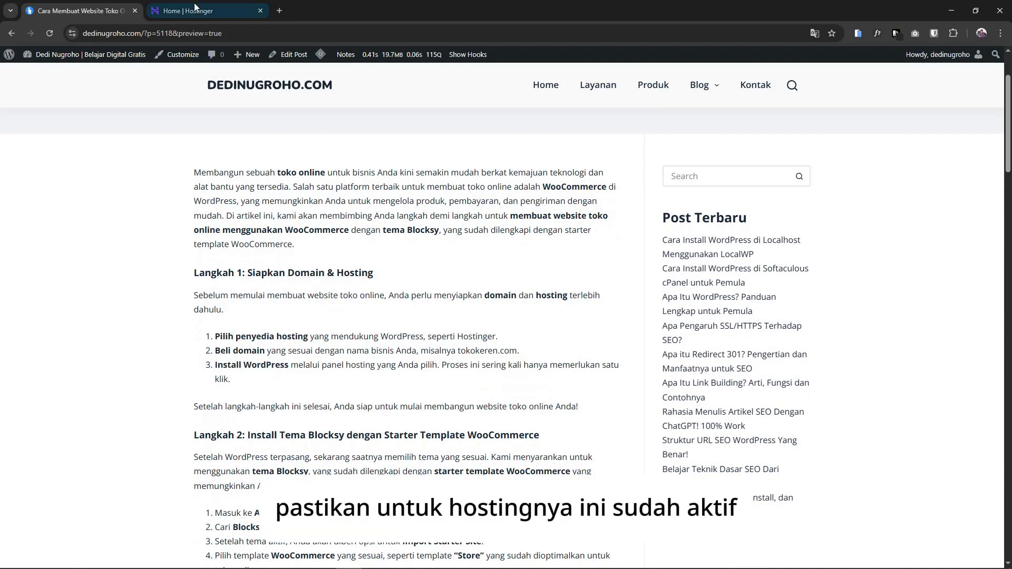
key(ctrl+Tab)
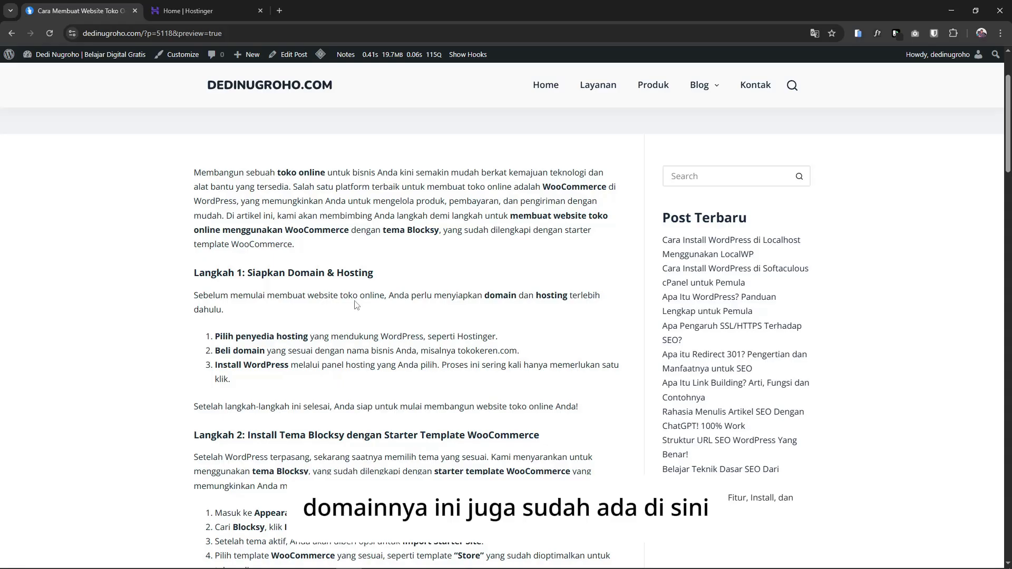
key(ctrl+Tab)
scroll(391, 474, down, 1)
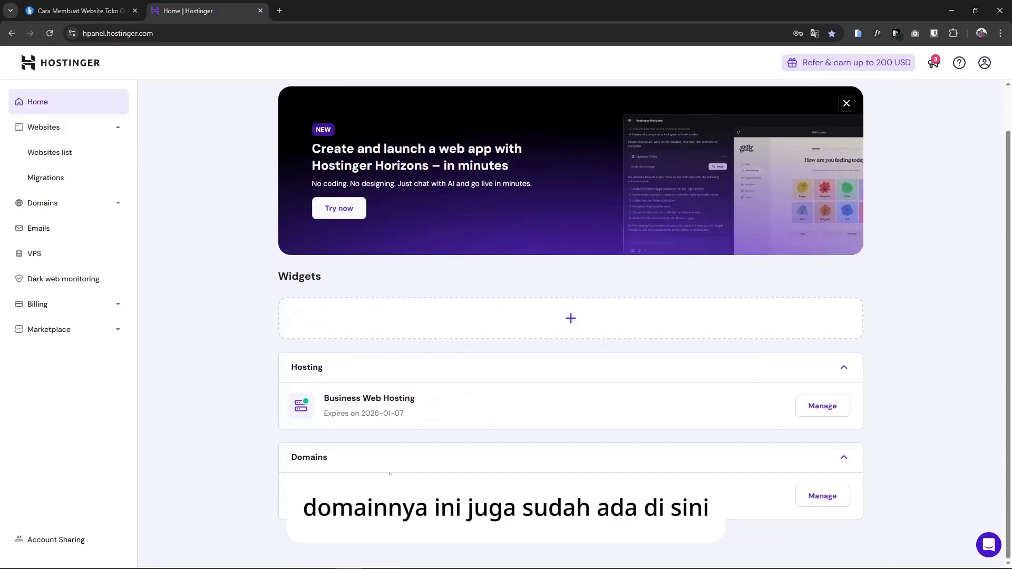
click(88, 10)
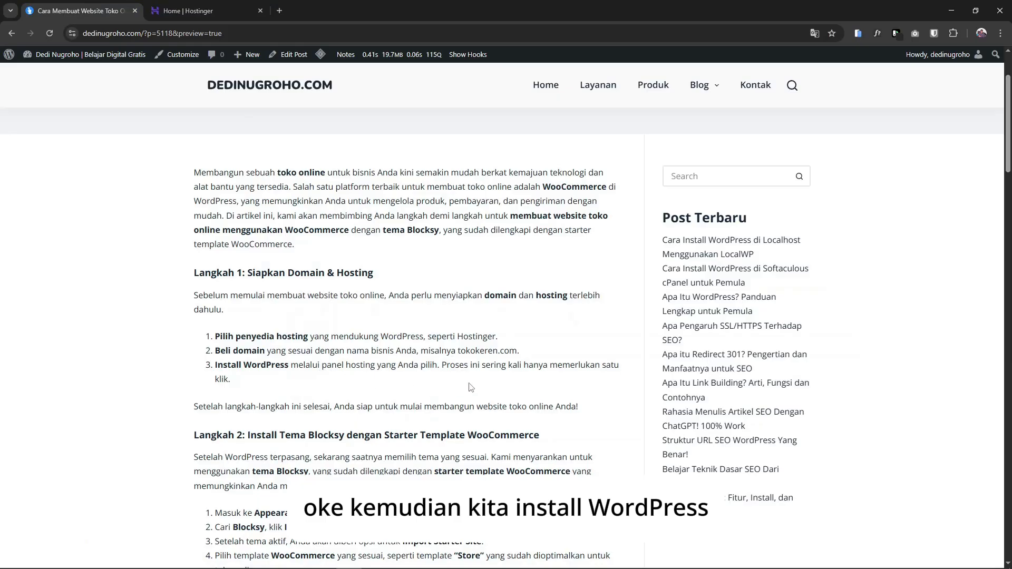
scroll(352, 347, down, 2)
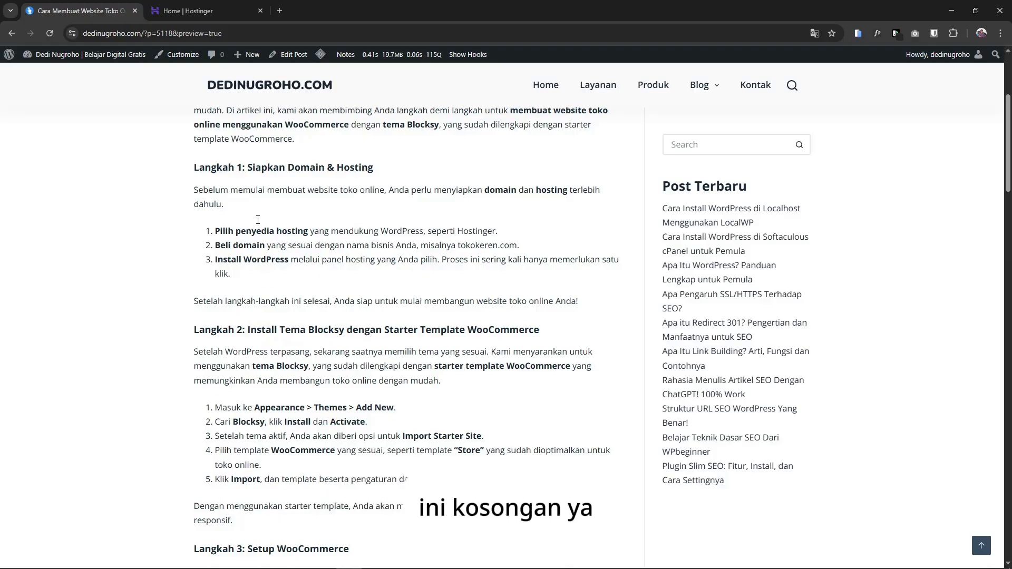
Add a new WordPress website to the Business Web Hosting plan from the hPanel websites list.
click(196, 10)
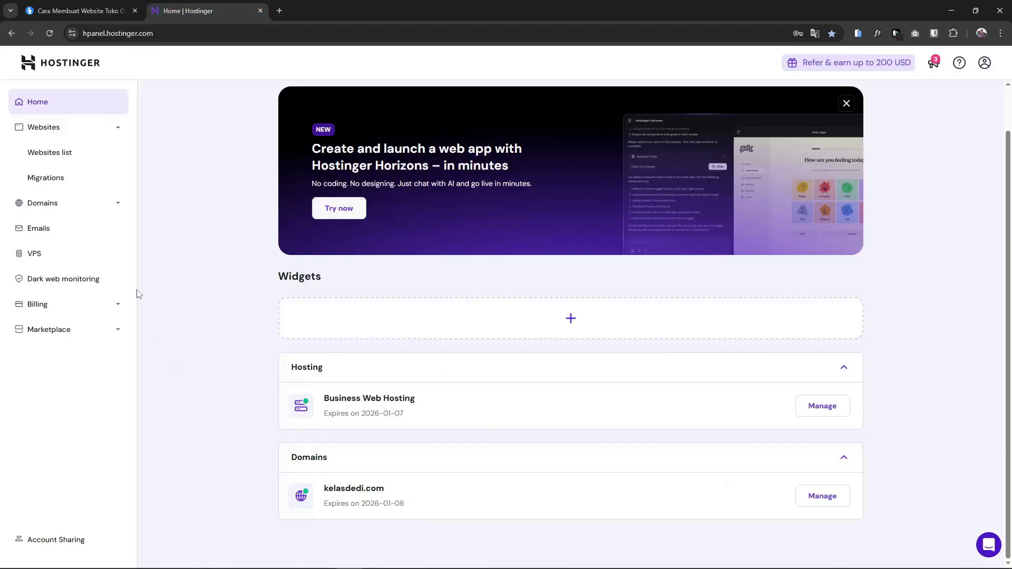
click(47, 151)
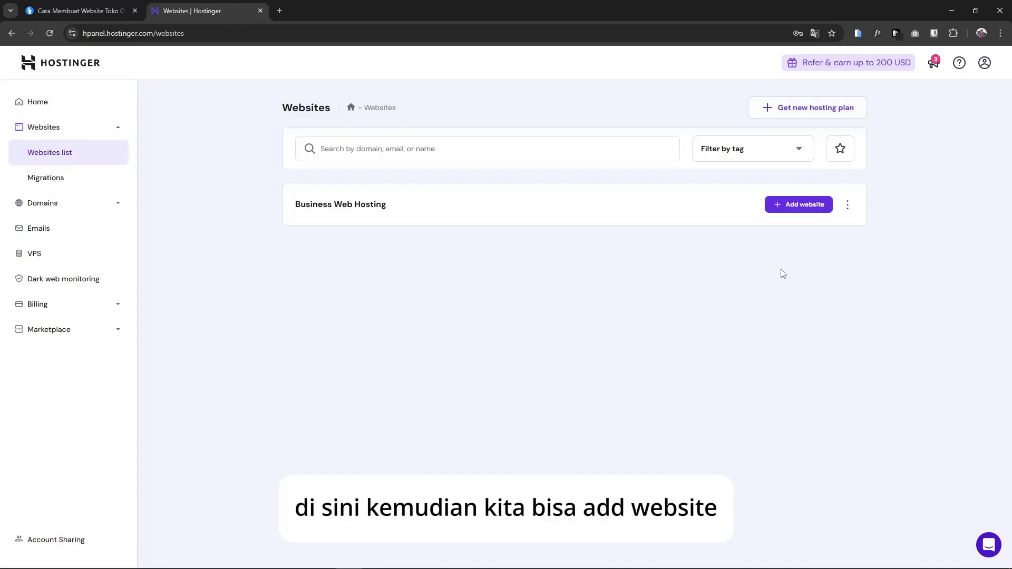
click(798, 213)
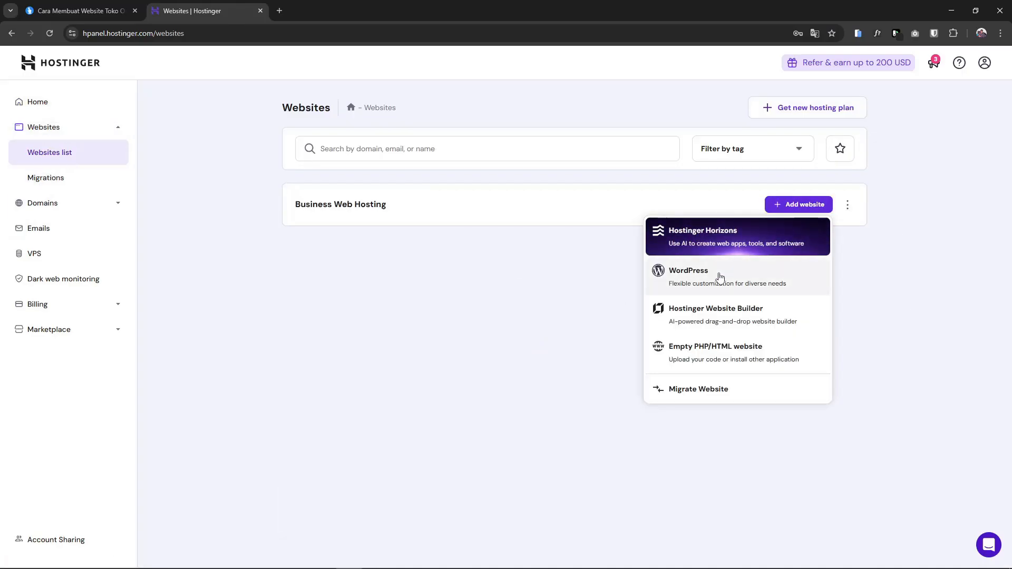
click(692, 269)
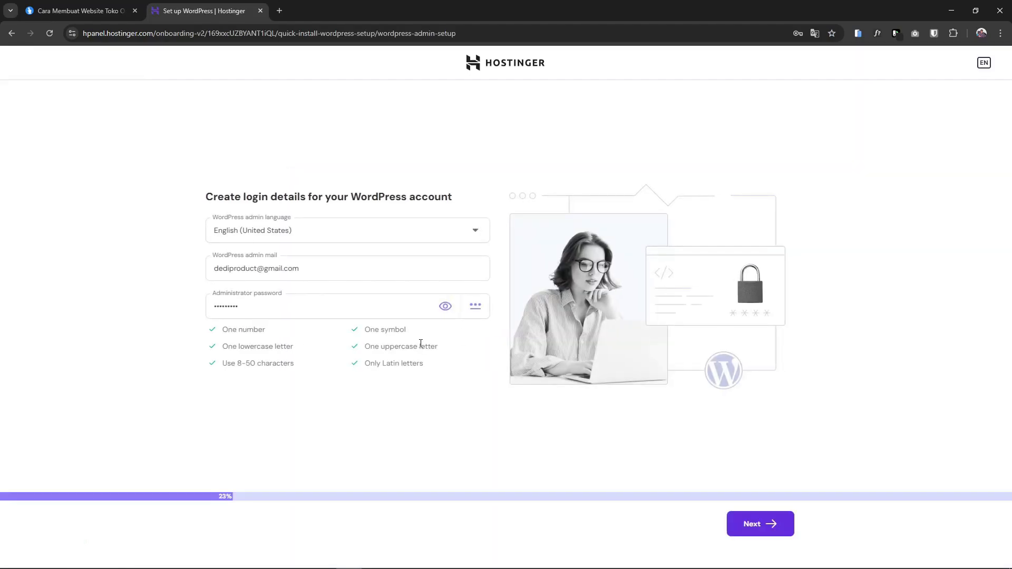
Replace the suggested administrator password with a custom one in the WordPress login details and continue the setup.
click(445, 307)
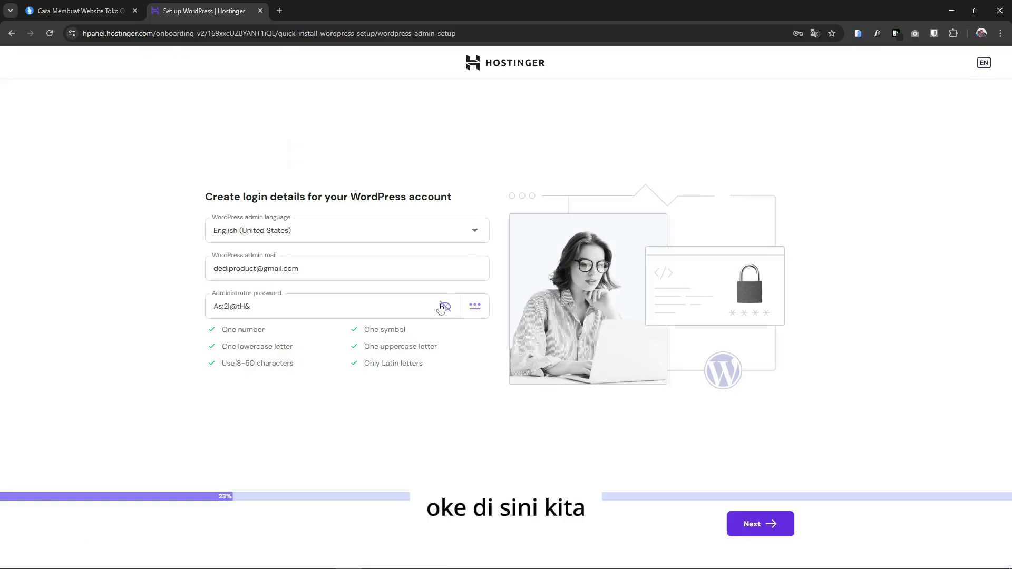
click(355, 308)
key(ctrl+a)
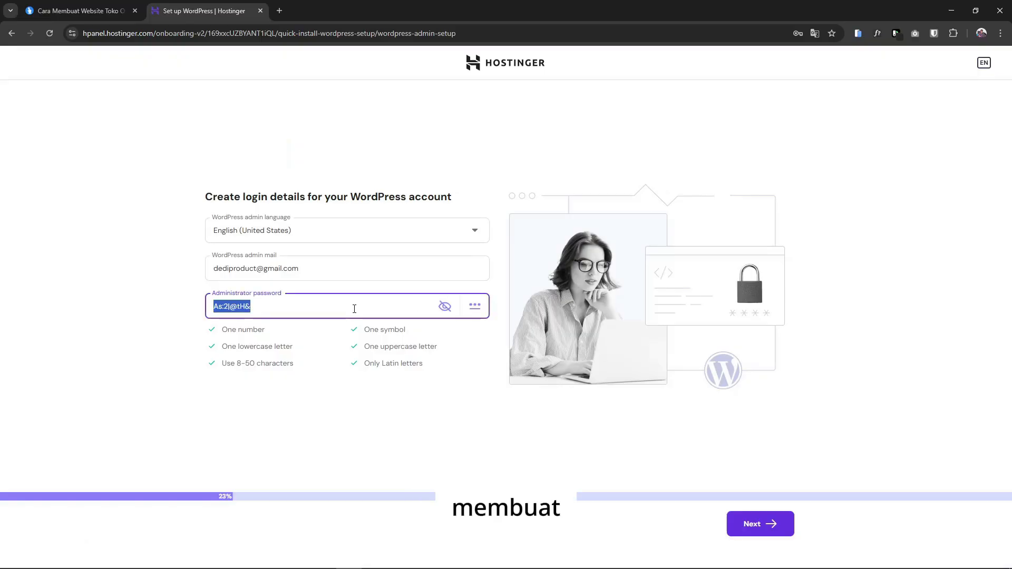
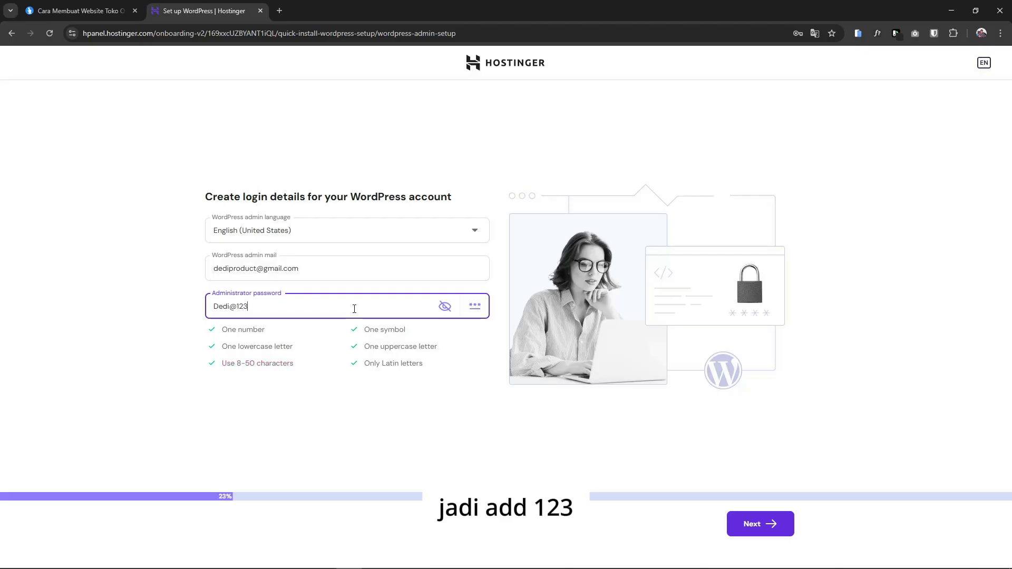
key(ctrl+a)
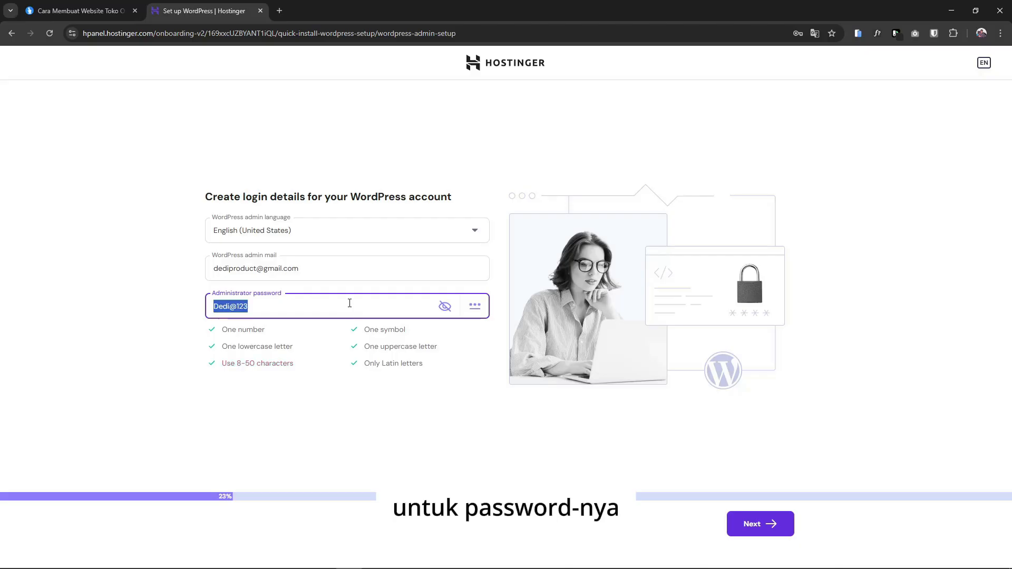
click(337, 473)
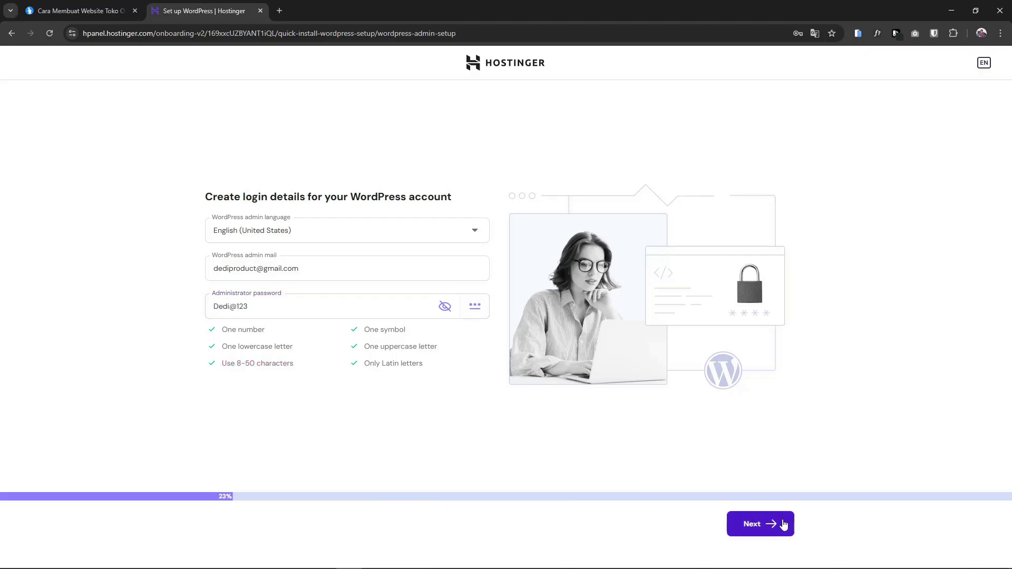
click(773, 526)
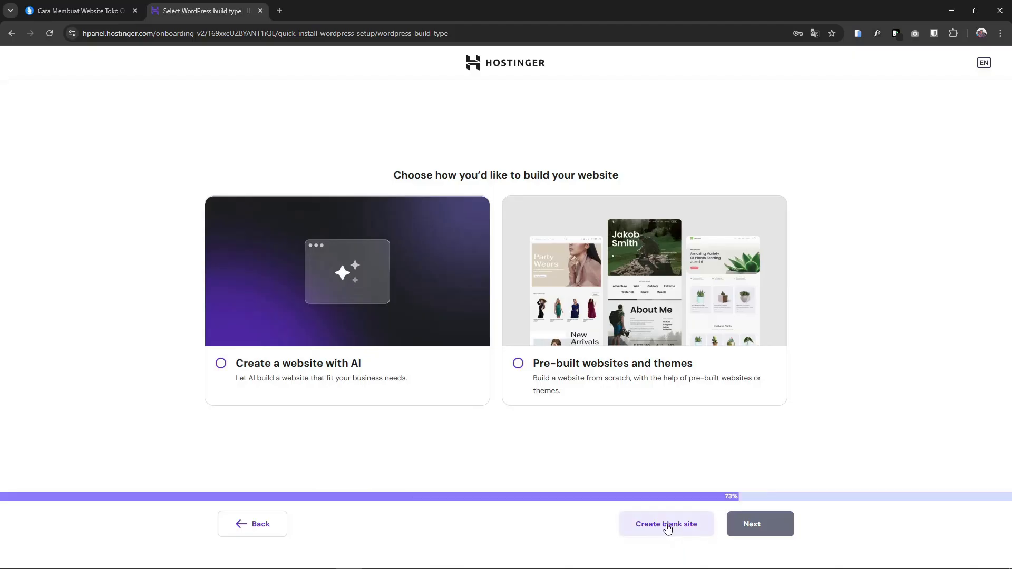
Choose a blank site on the owned domain kelasdedi.com and install WordPress with the Indonesia data center.
click(668, 529)
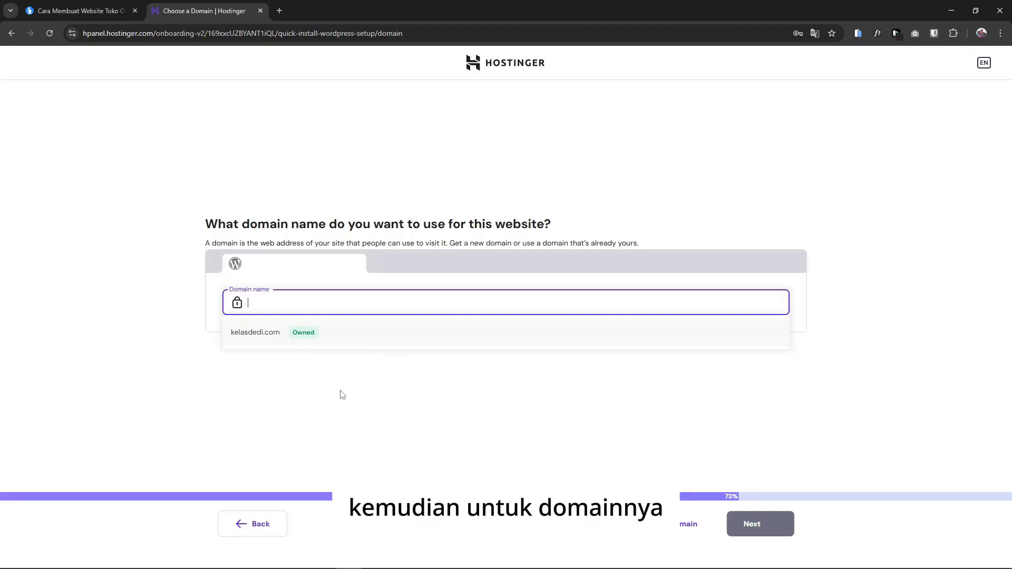
click(358, 341)
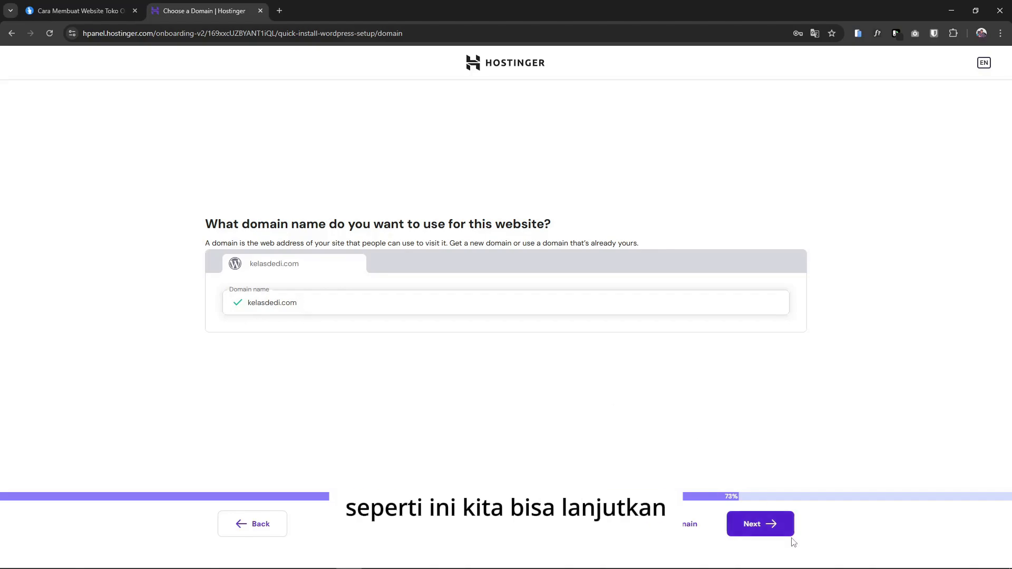
click(768, 534)
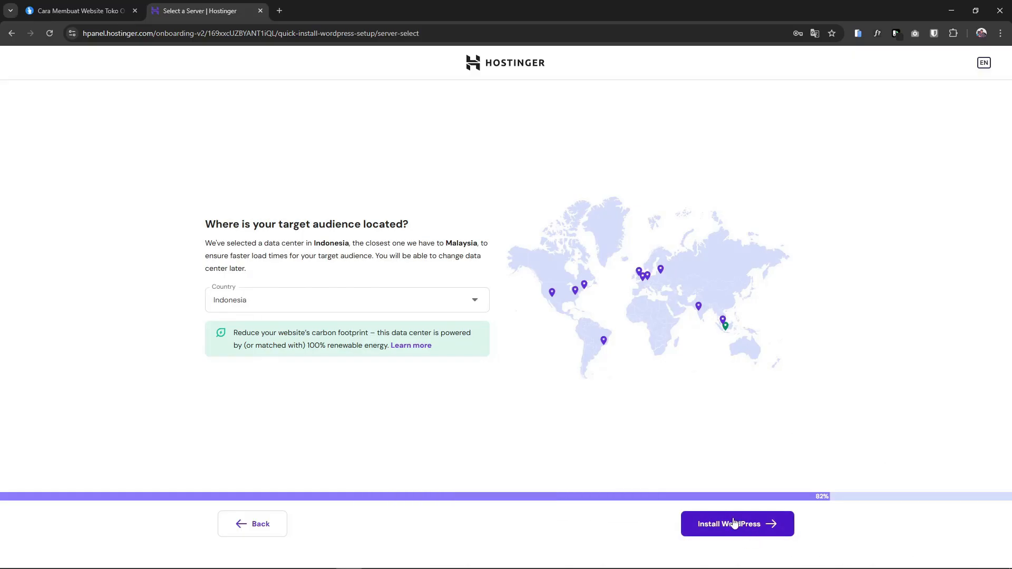
click(734, 529)
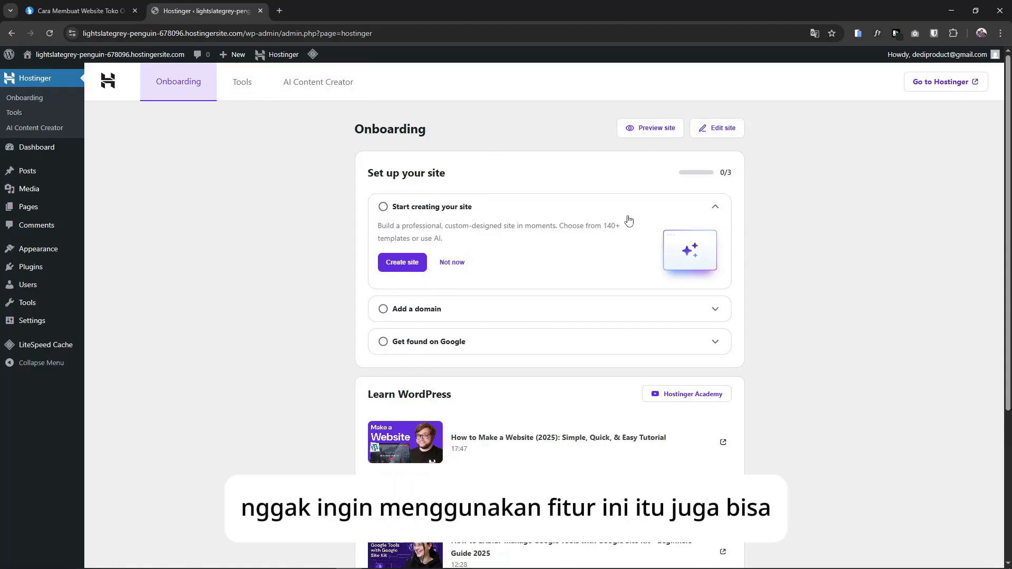
Deactivate the Hostinger AI, Hostinger Easy Onboarding and Hostinger Tools plugins.
scroll(595, 258, down, 3)
scroll(594, 254, up, 3)
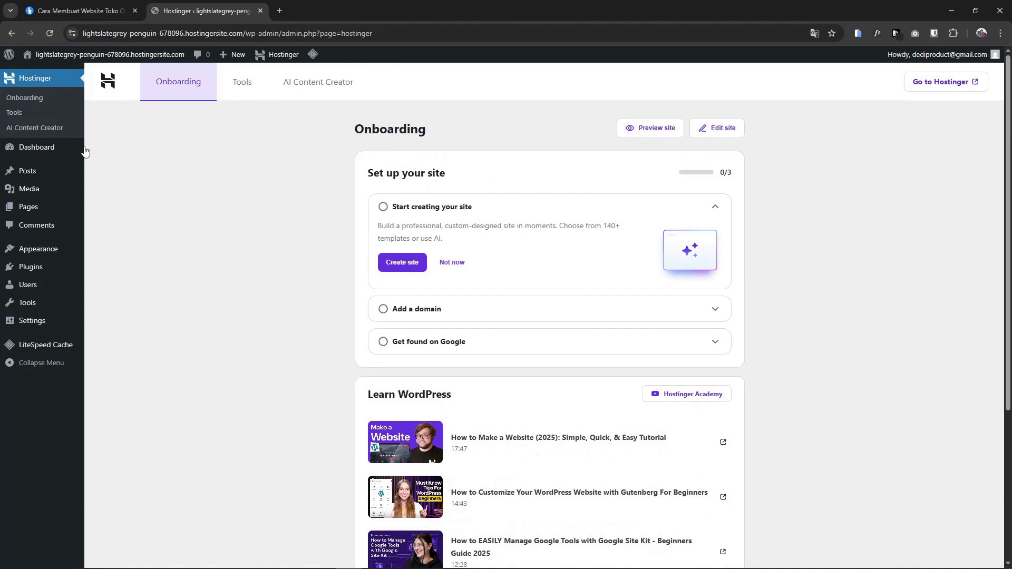
click(44, 267)
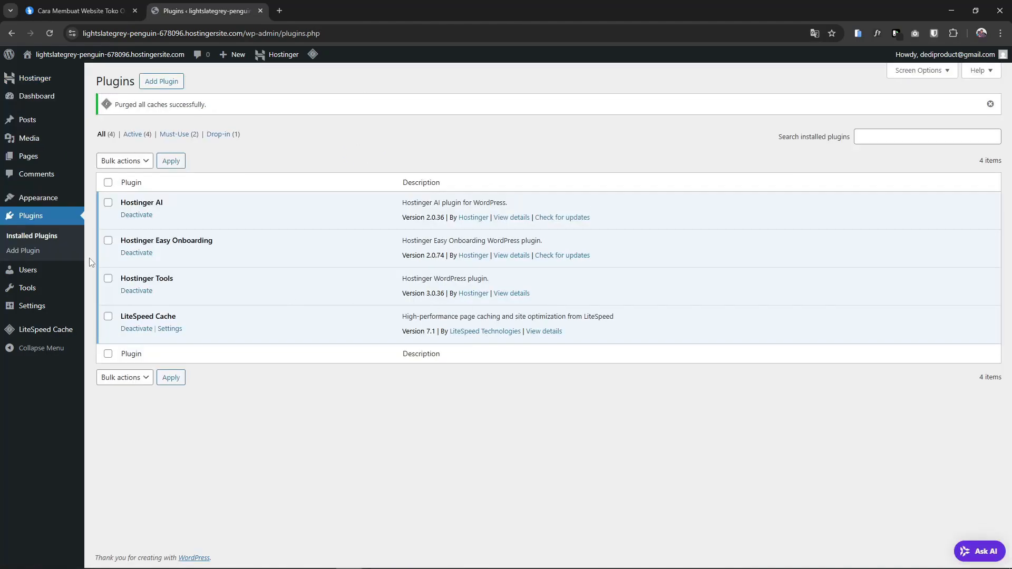
click(144, 215)
click(142, 254)
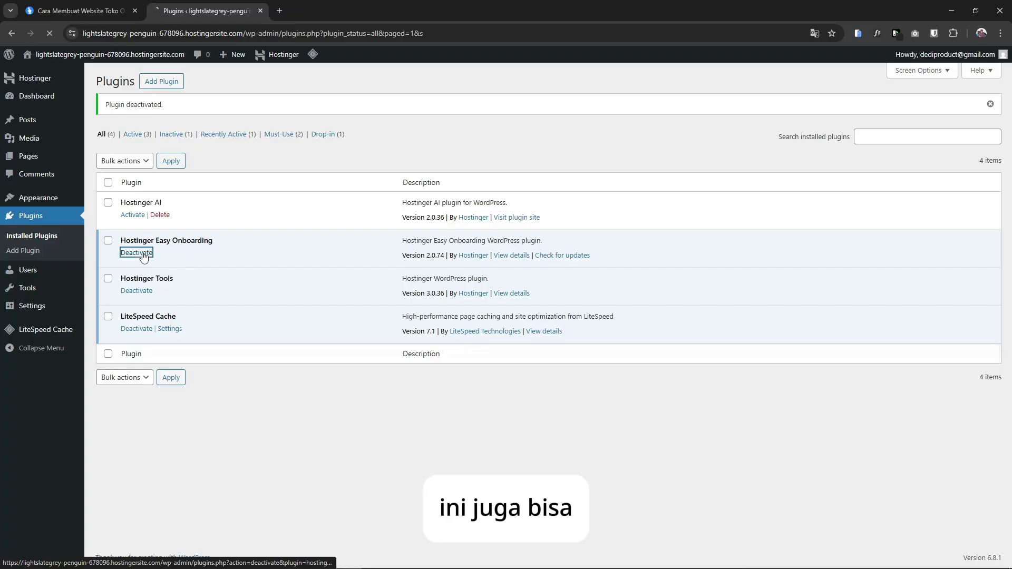
click(143, 427)
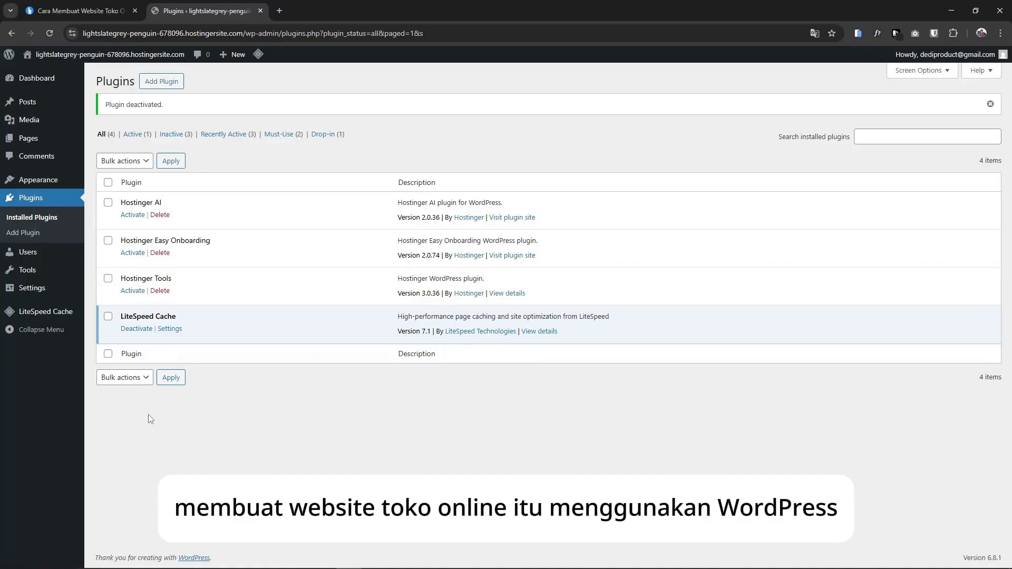
Delete the three deactivated Hostinger plugins in bulk, keeping only LiteSpeed Cache installed.
click(108, 242)
click(110, 165)
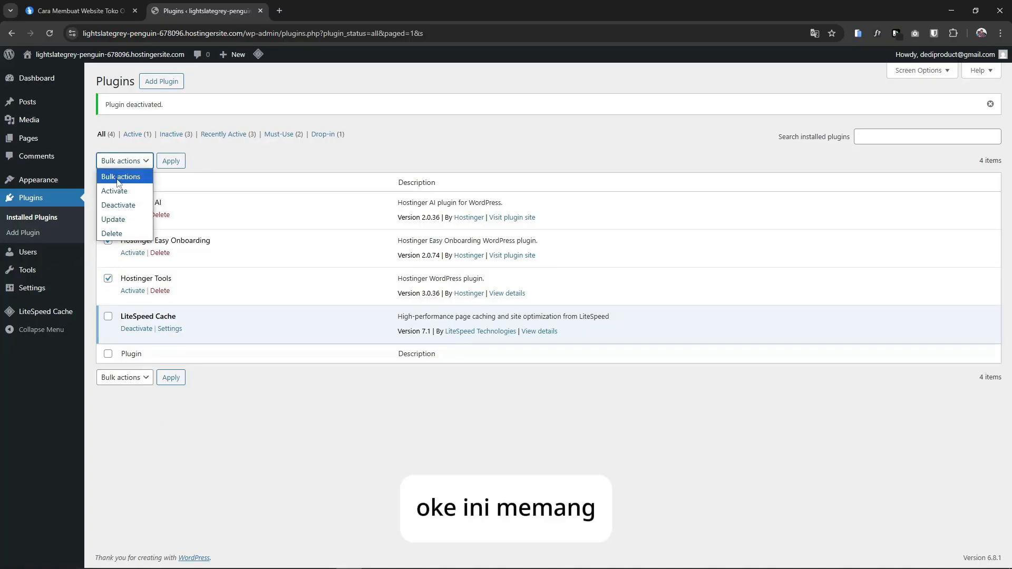
click(117, 233)
click(169, 162)
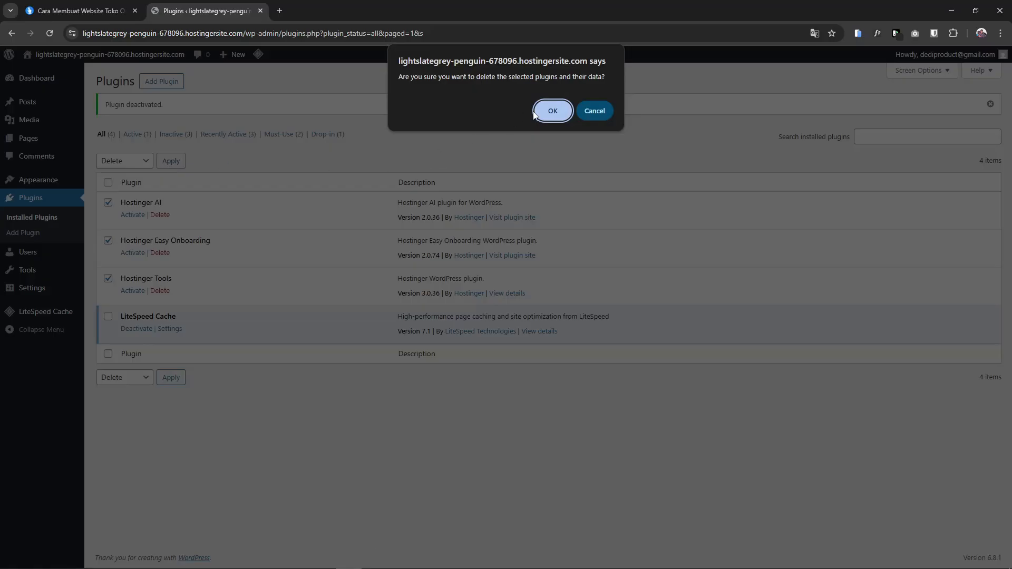
click(559, 115)
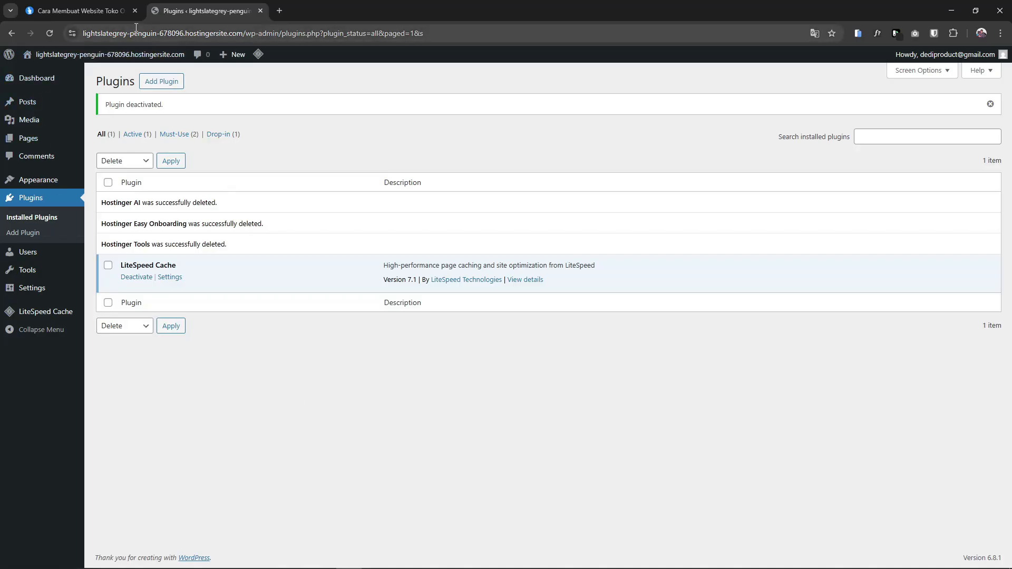
Return to the hPanel websites list, open the WordPress admin for kelasdedi.com and dismiss the welcome banner.
click(60, 5)
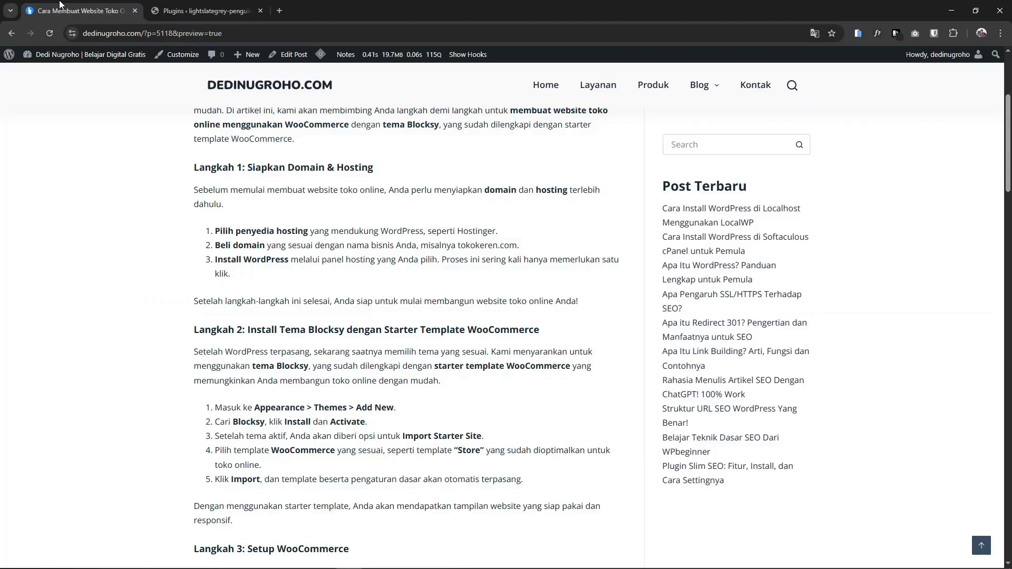
click(150, 7)
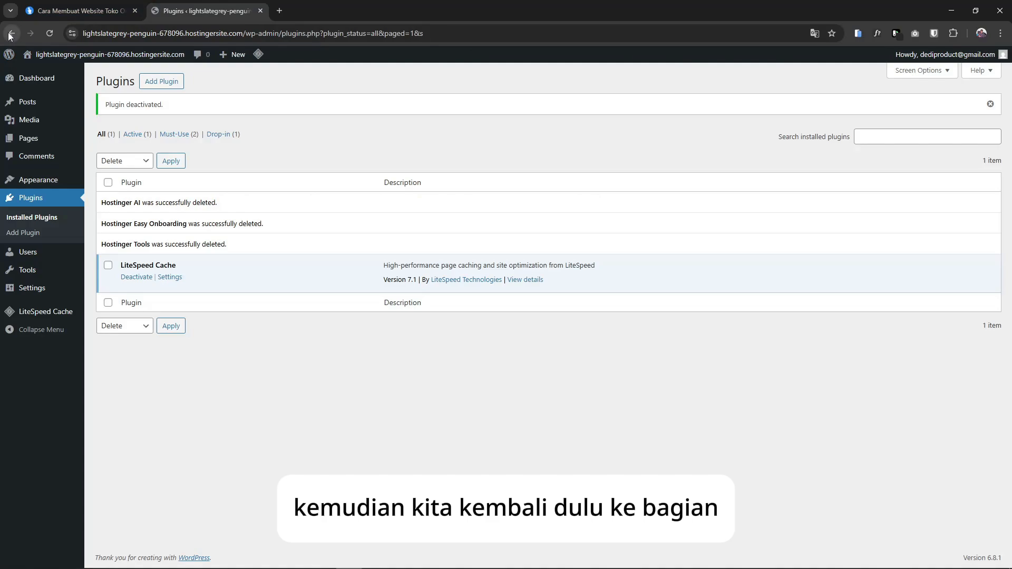
click(11, 34)
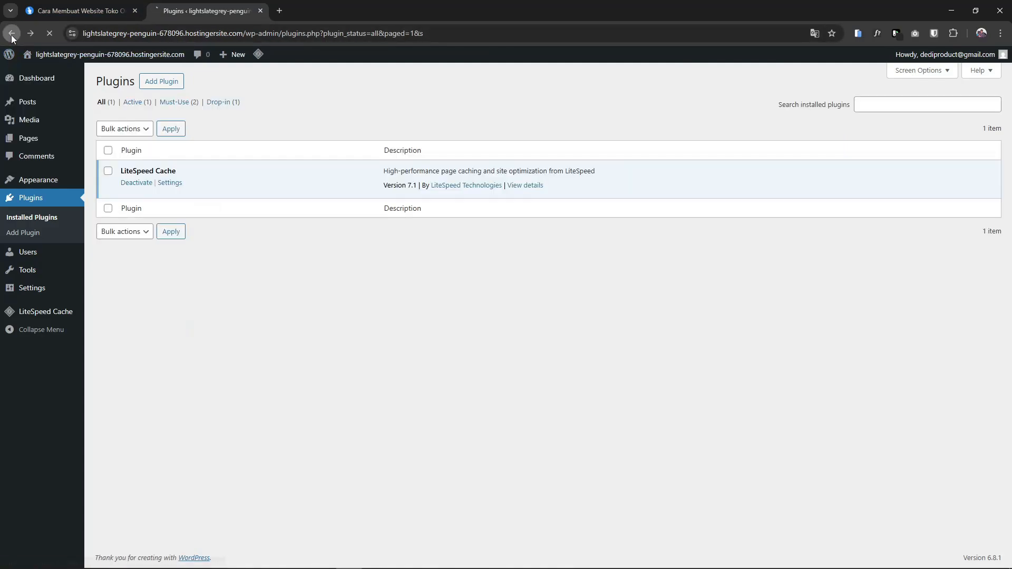
click(10, 36)
click(10, 37)
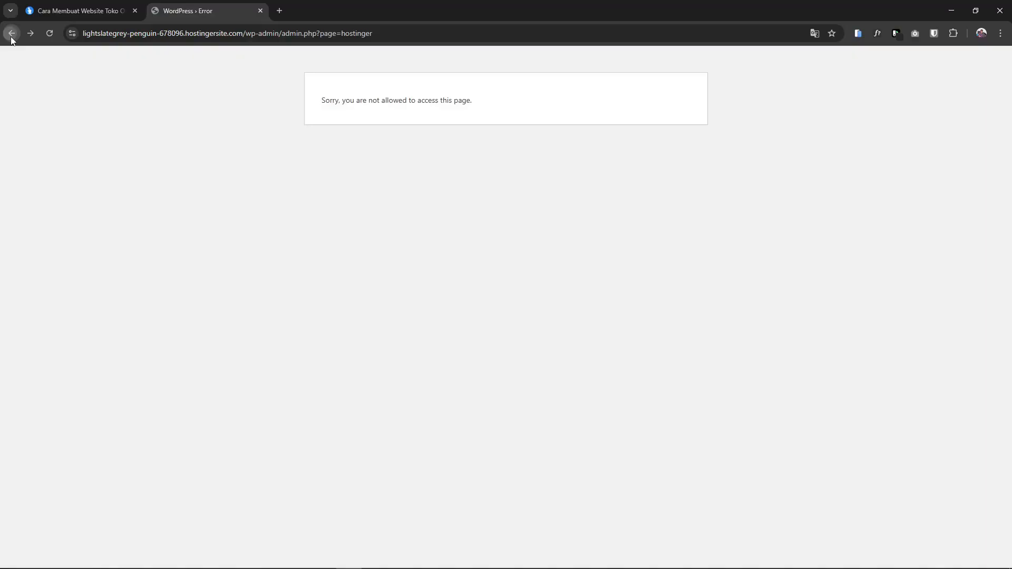
click(11, 36)
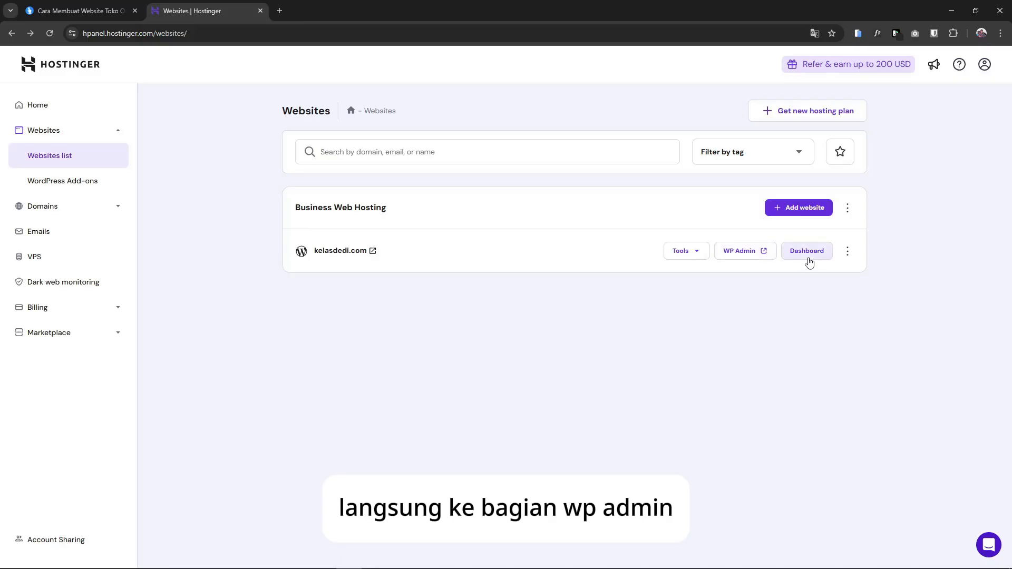
click(731, 253)
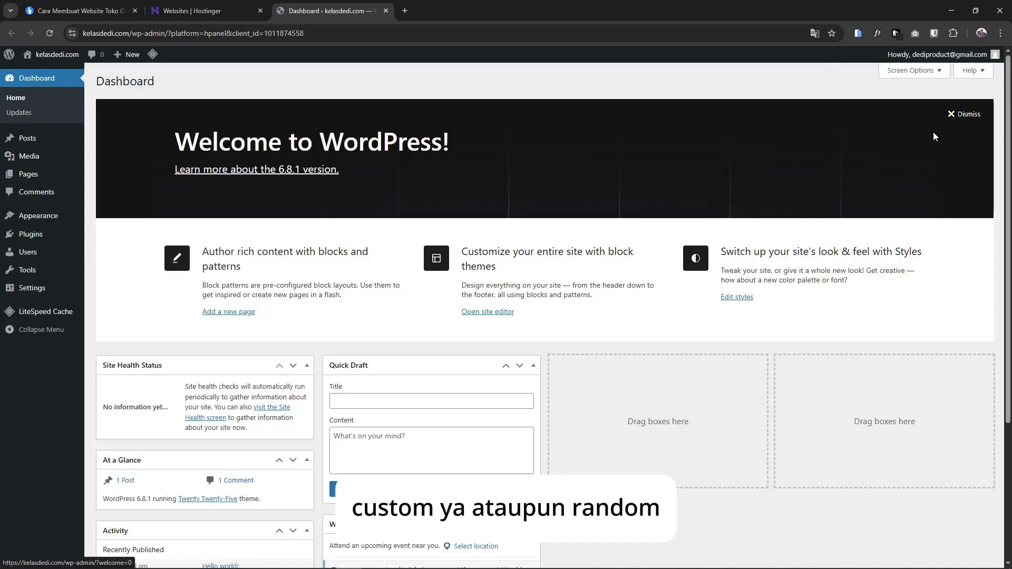
click(955, 114)
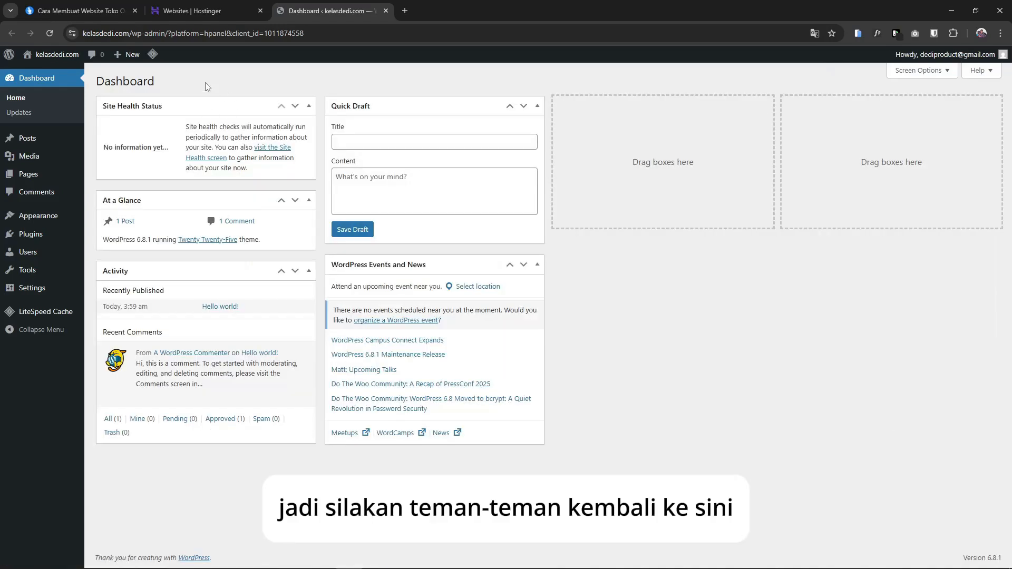
Check the kelasdedi.com entry in the hPanel websites list and return to the site's WordPress dashboard.
click(191, 16)
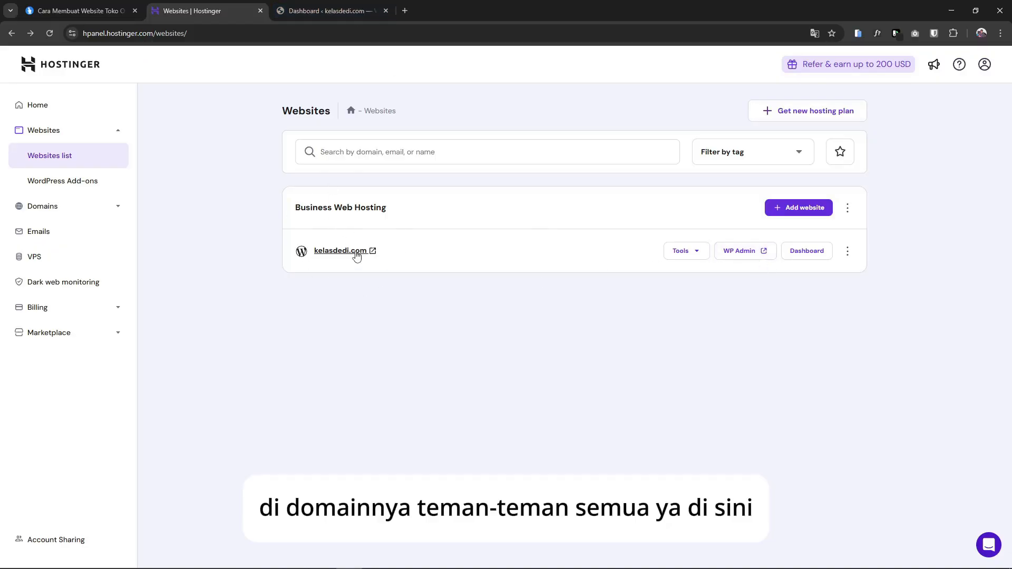
key(ctrl+Tab)
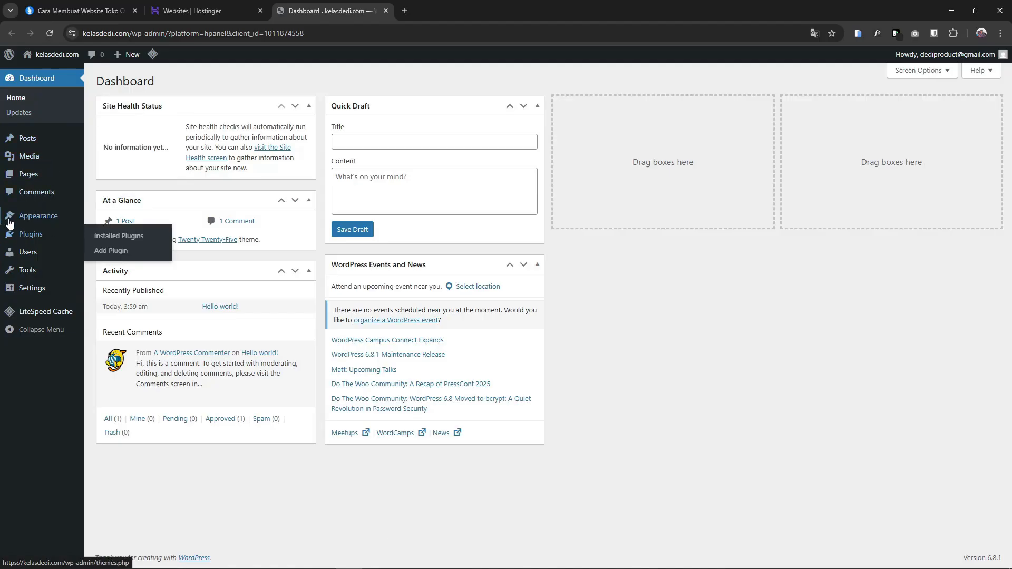
mouse_move(11, 218)
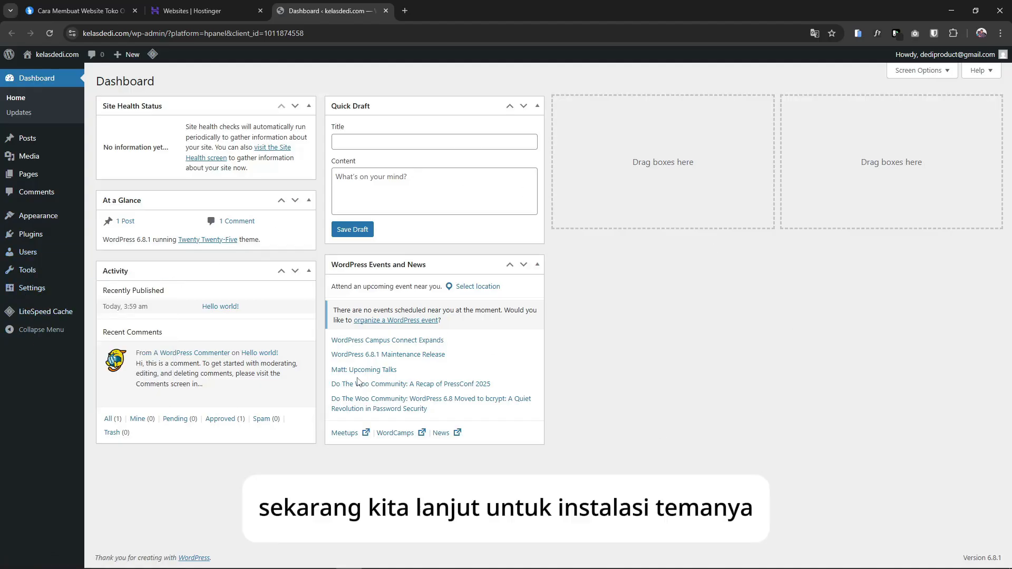
Read the article's Langkah 2 on installing the Blocksy theme with a WooCommerce starter template.
click(103, 5)
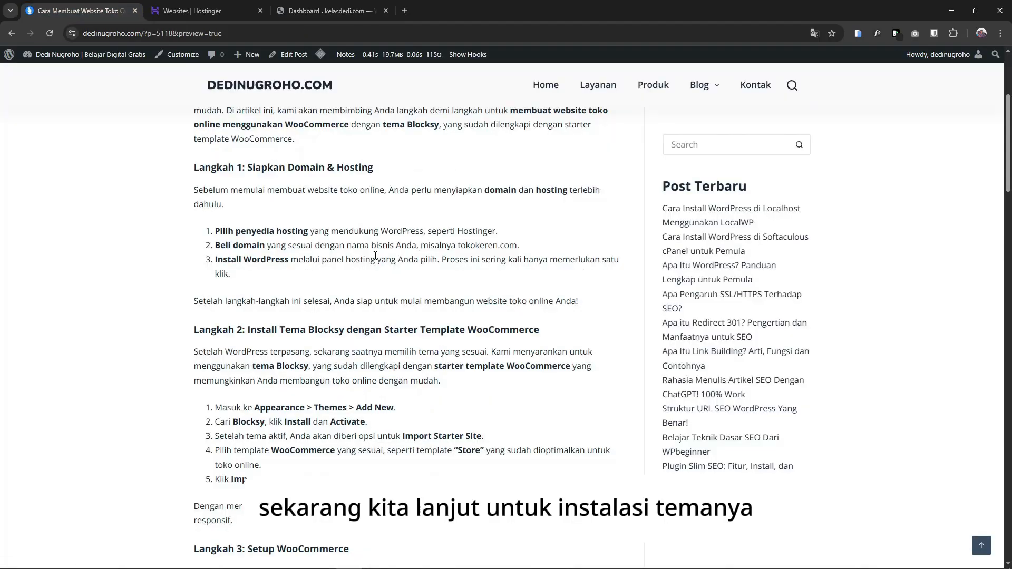
scroll(364, 263, up, 1)
scroll(323, 311, down, 1)
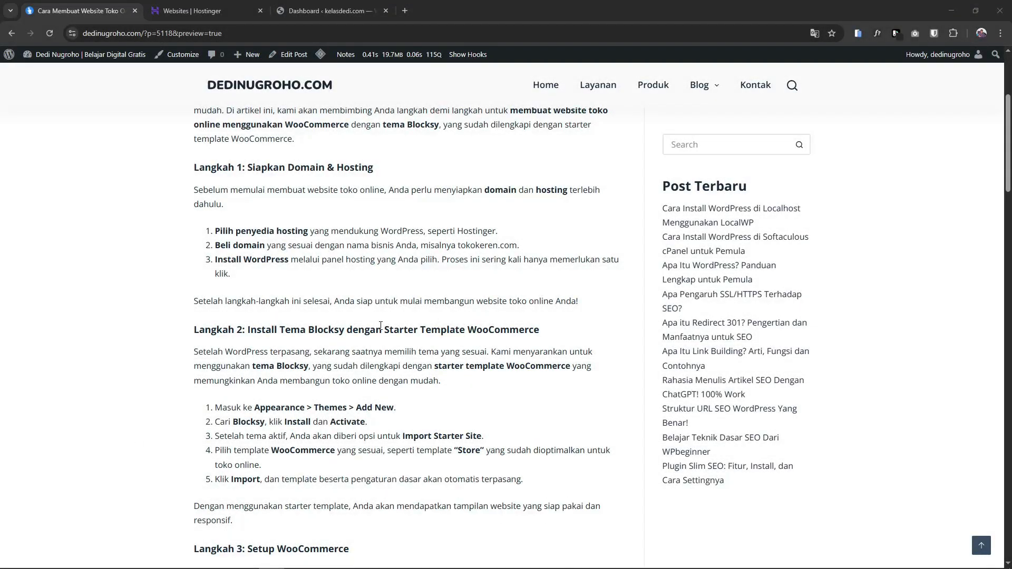
scroll(274, 243, down, 2)
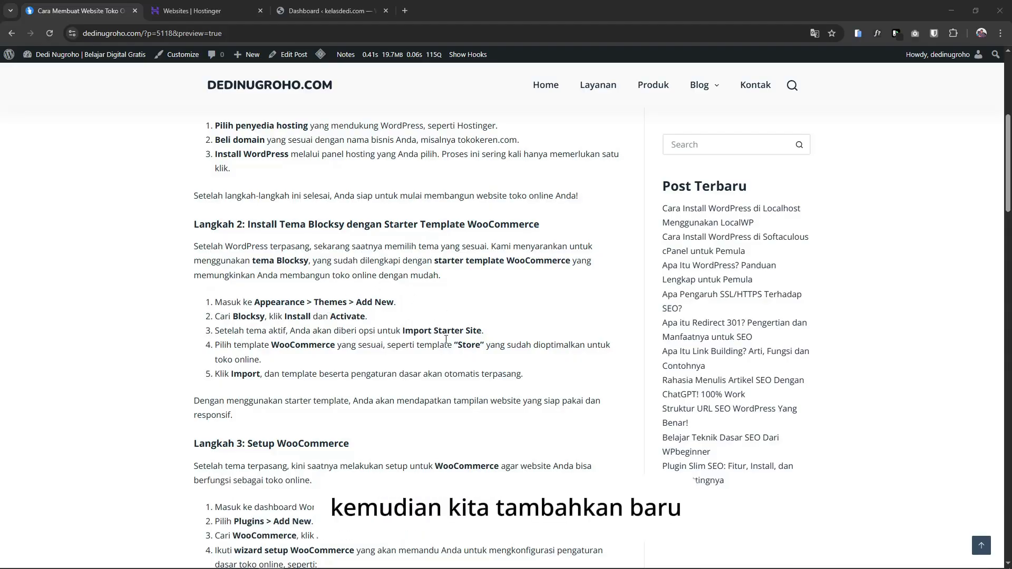
Go to the kelasdedi.com WordPress admin, start adding a new theme and search for "blocksy".
click(221, 11)
click(338, 10)
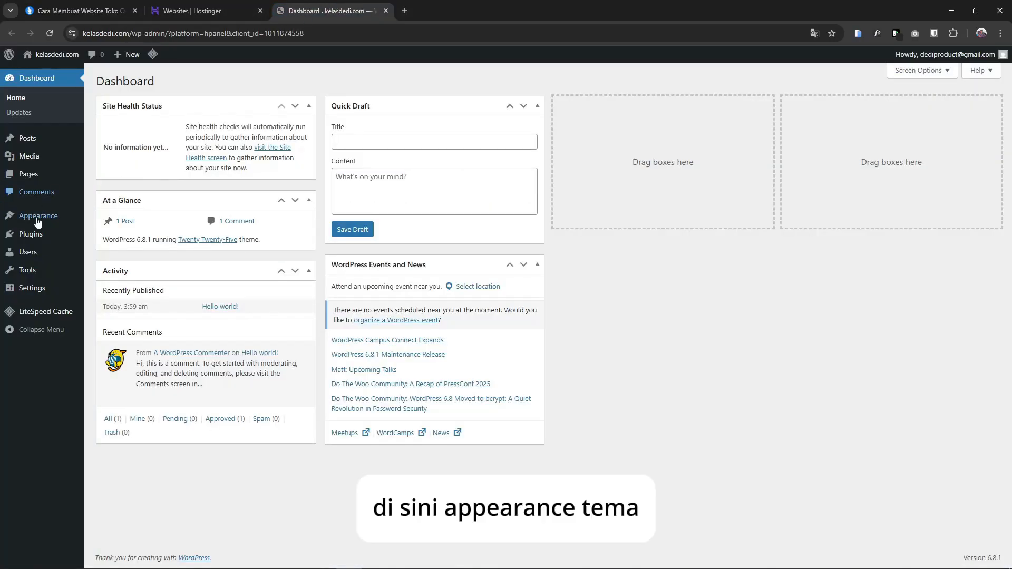
mouse_move(40, 224)
click(95, 216)
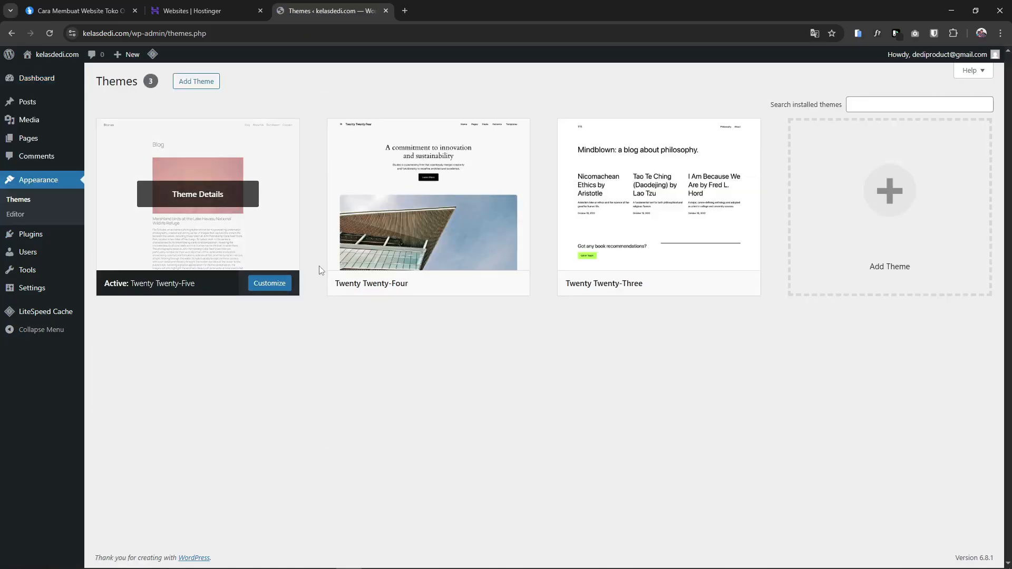
click(196, 81)
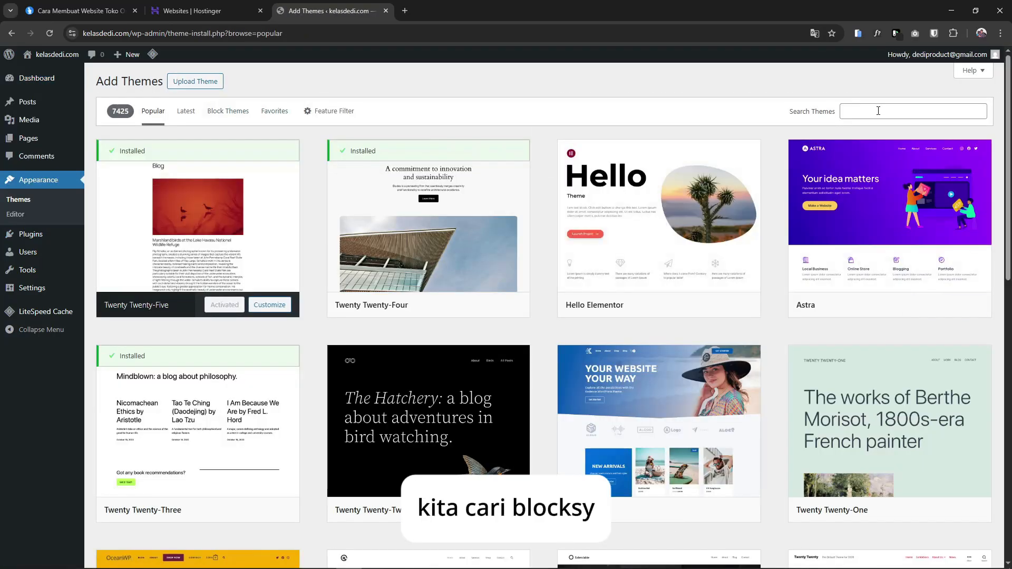
click(878, 111)
text(blocks)
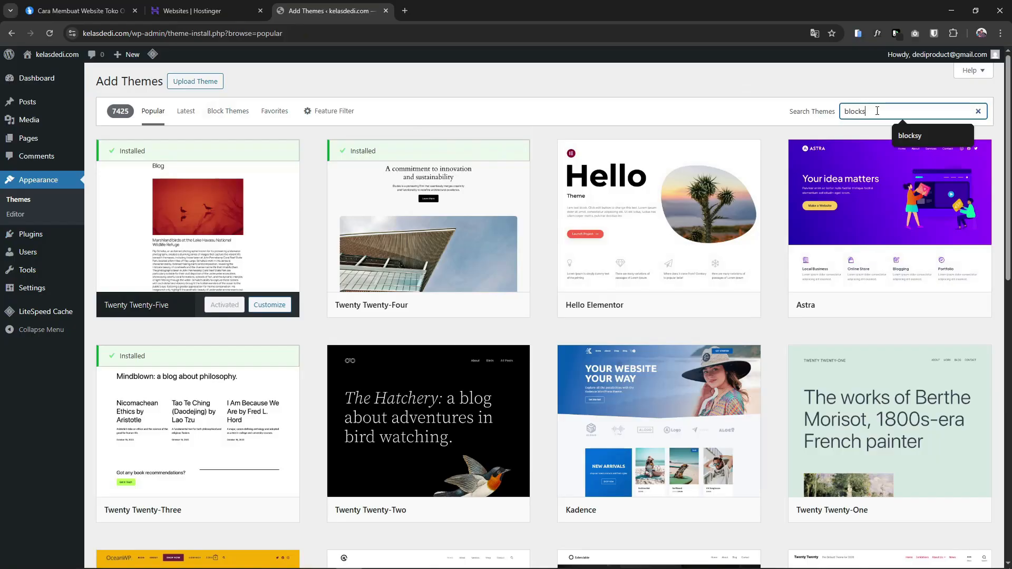
text(y)
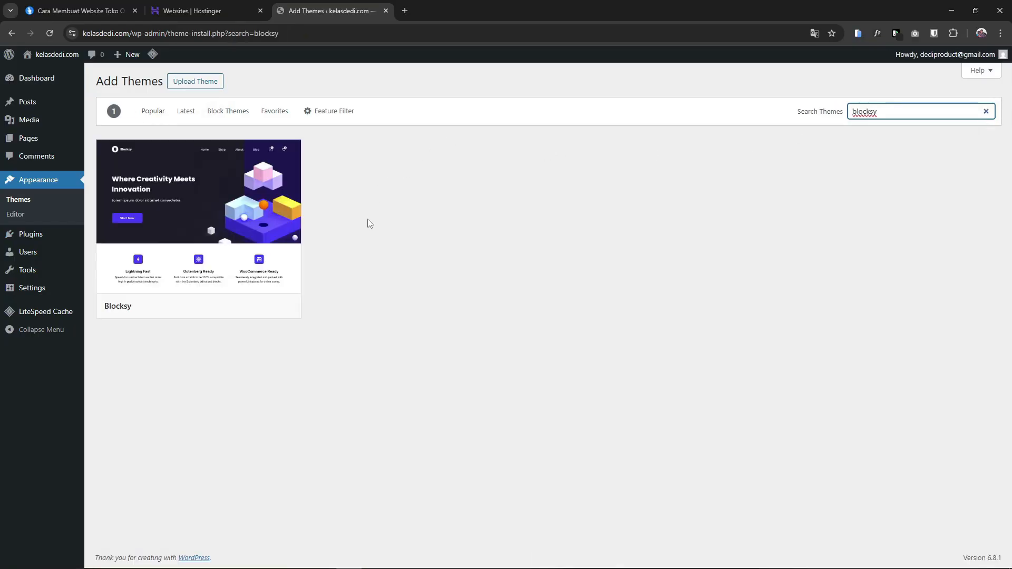
Install the Blocksy theme on kelasdedi.com and activate it.
mouse_move(185, 286)
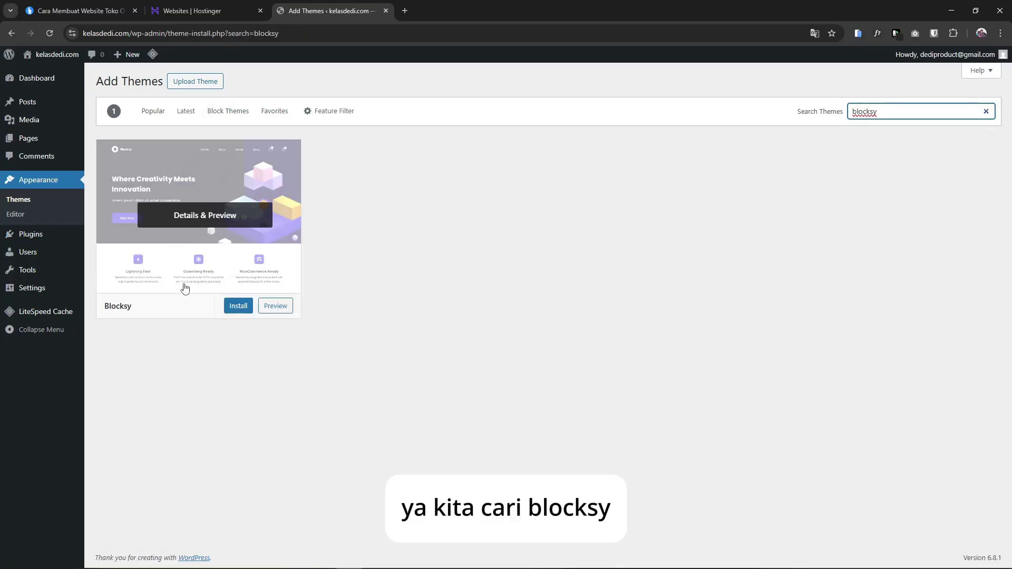
click(240, 307)
click(74, 10)
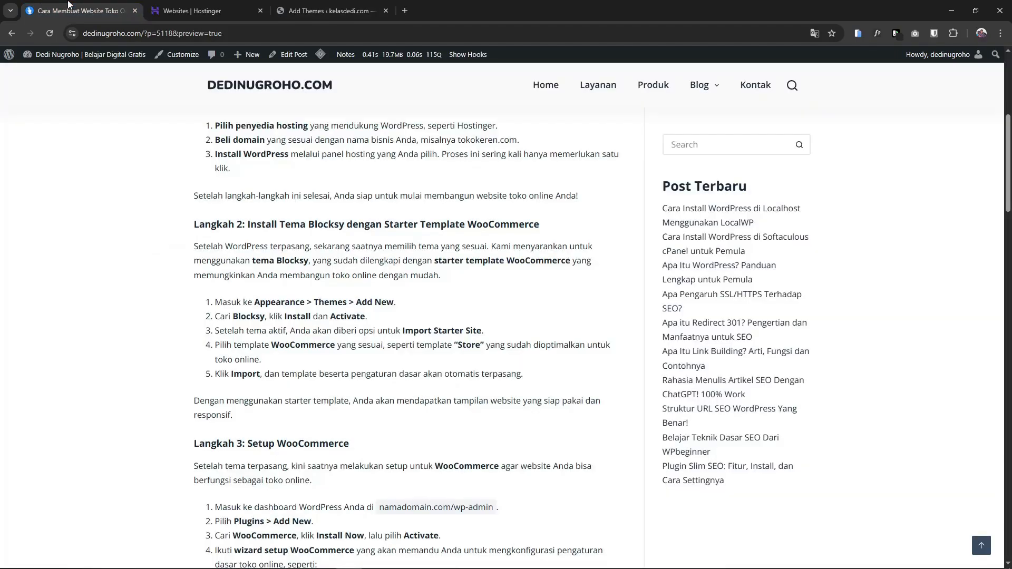
mouse_move(88, 77)
click(335, 10)
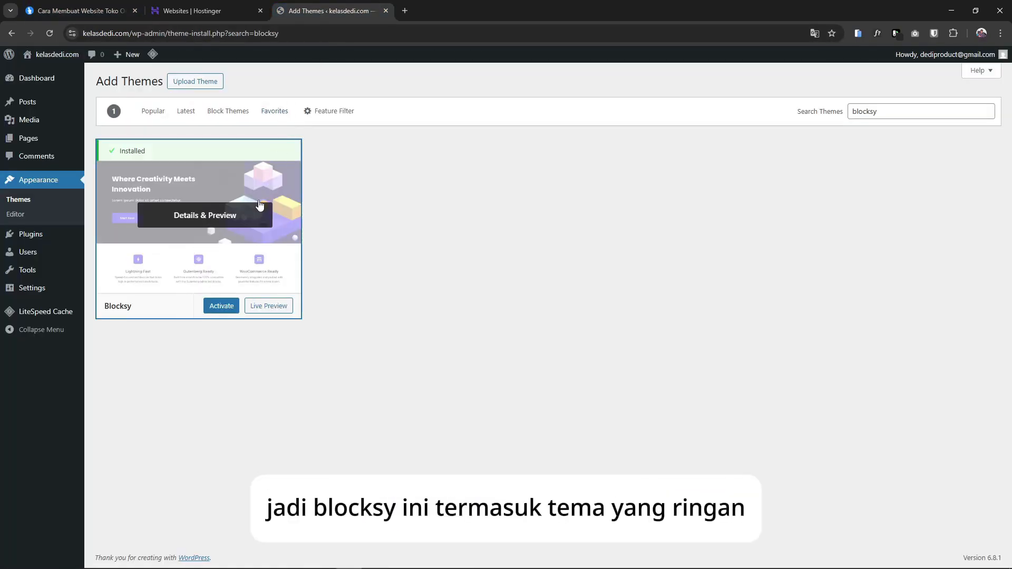
click(222, 307)
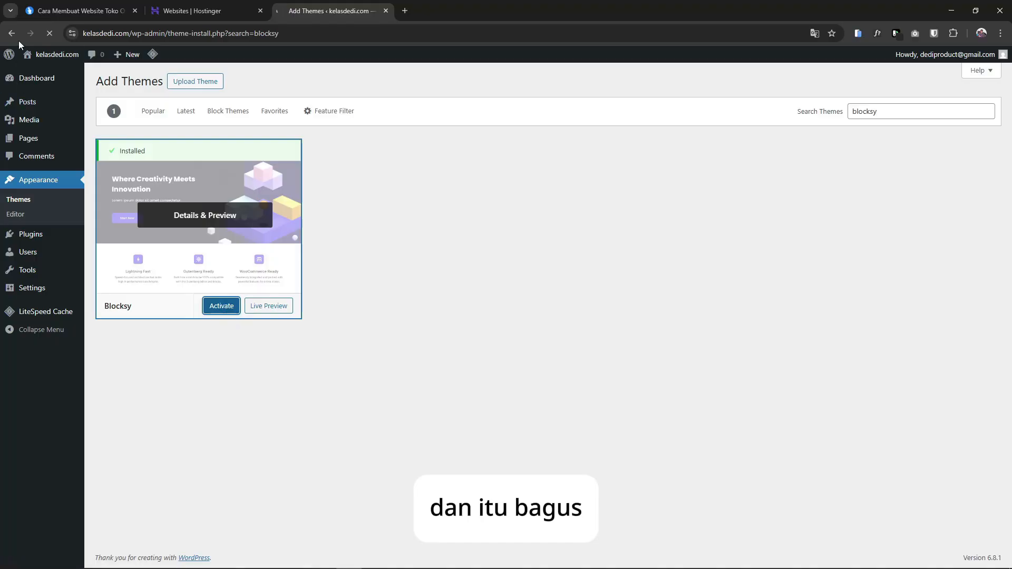
Install the Blocksy Companion plugin recommended for the activated theme.
click(74, 9)
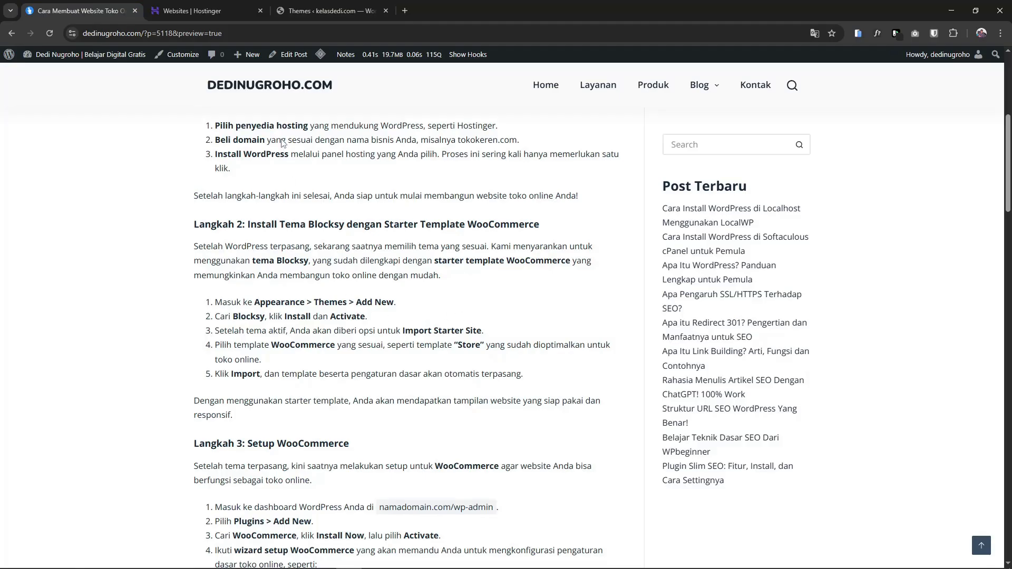
click(328, 6)
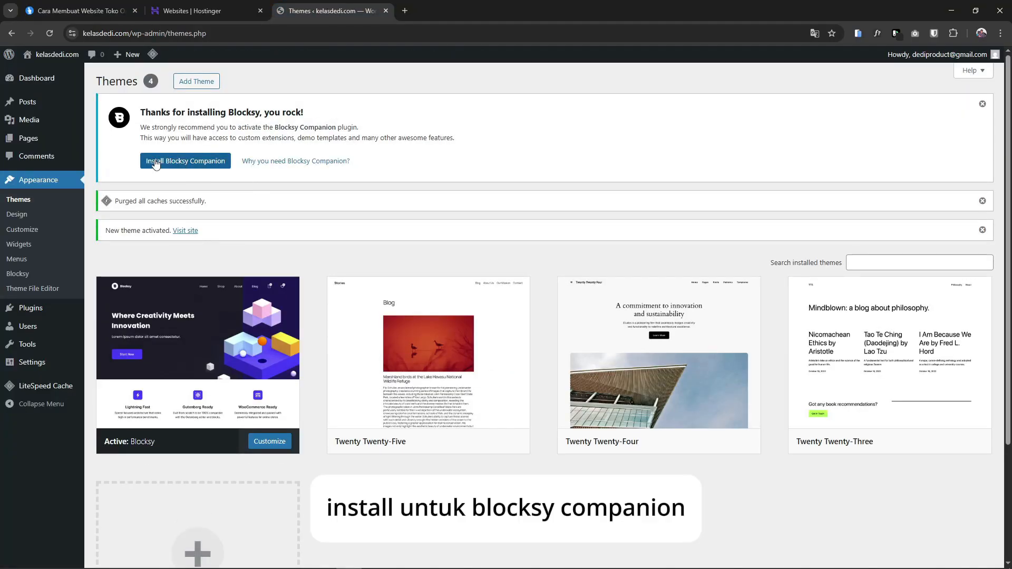
click(194, 163)
Read the article's Langkah 2 instructions on importing a starter site and choosing a WooCommerce template.
click(108, 11)
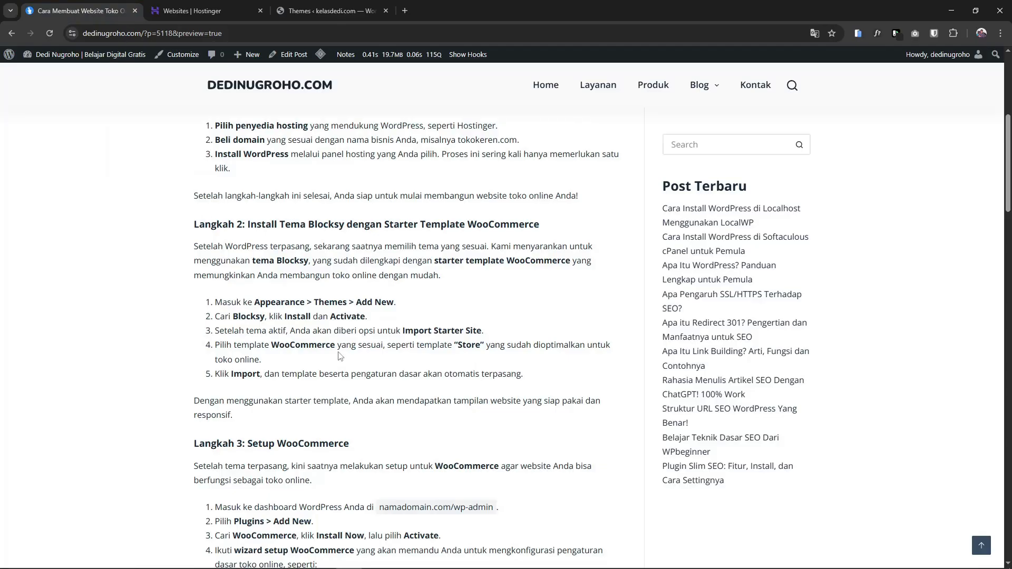
scroll(339, 356, down, 1)
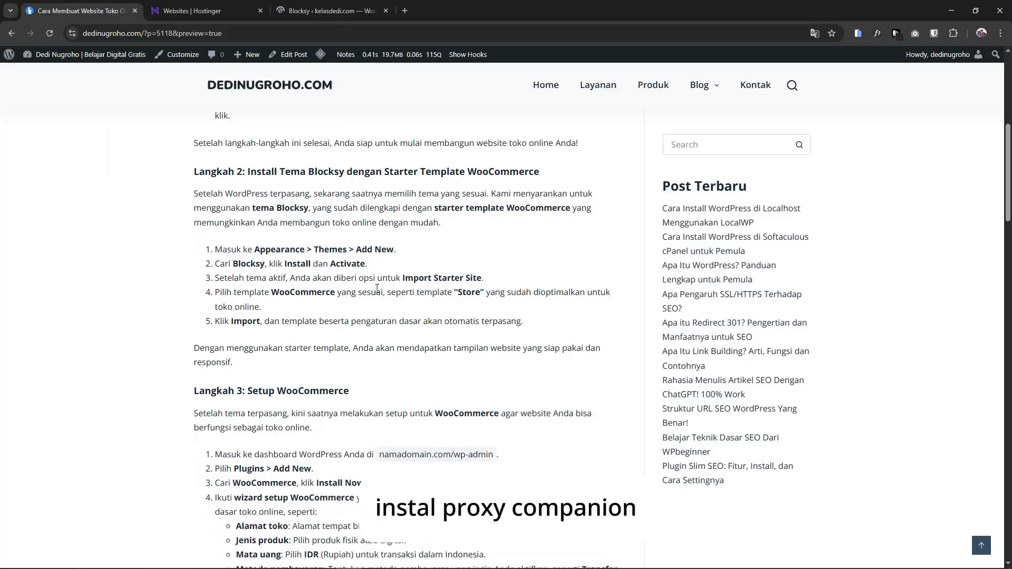
drag(403, 279, 482, 279)
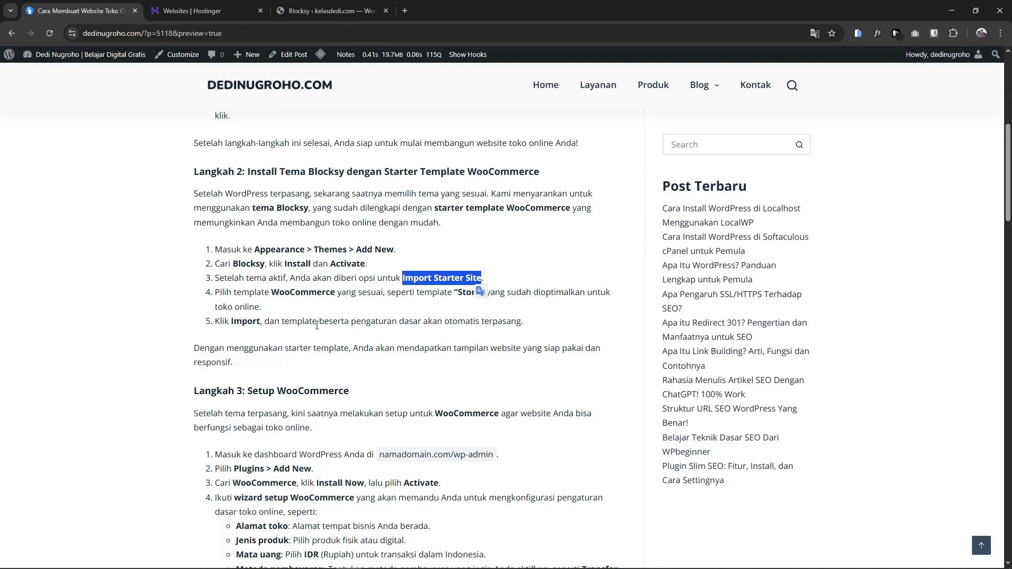
click(392, 315)
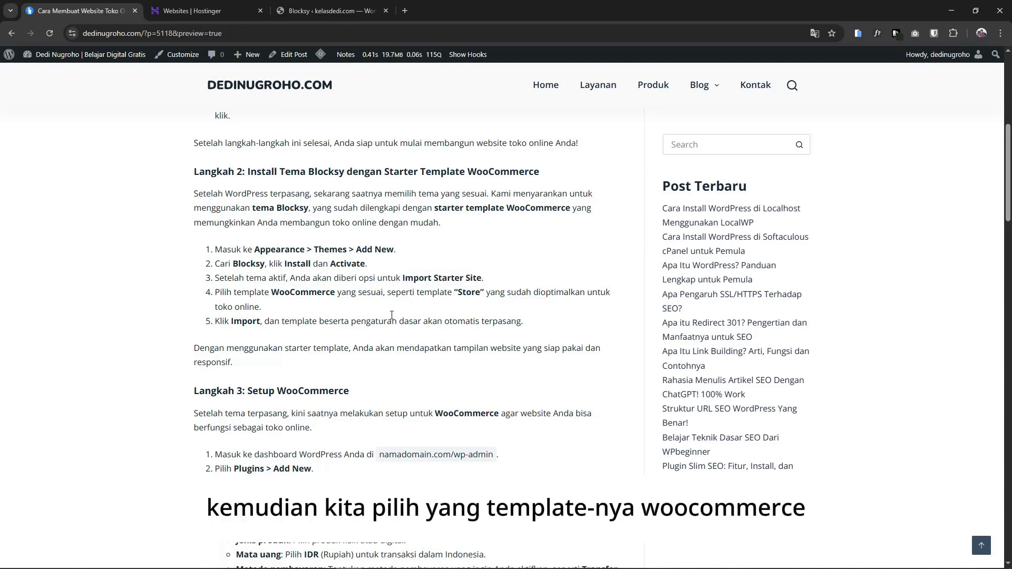
double_click(285, 296)
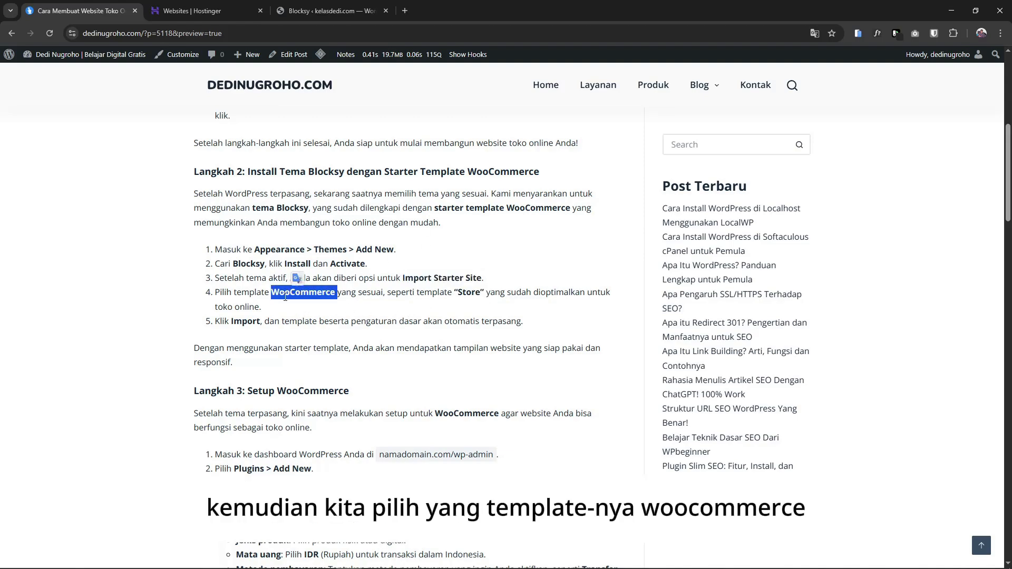
Open Blocksy's starter sites in the kelasdedi.com admin and filter them by the Ecommerce category.
click(332, 11)
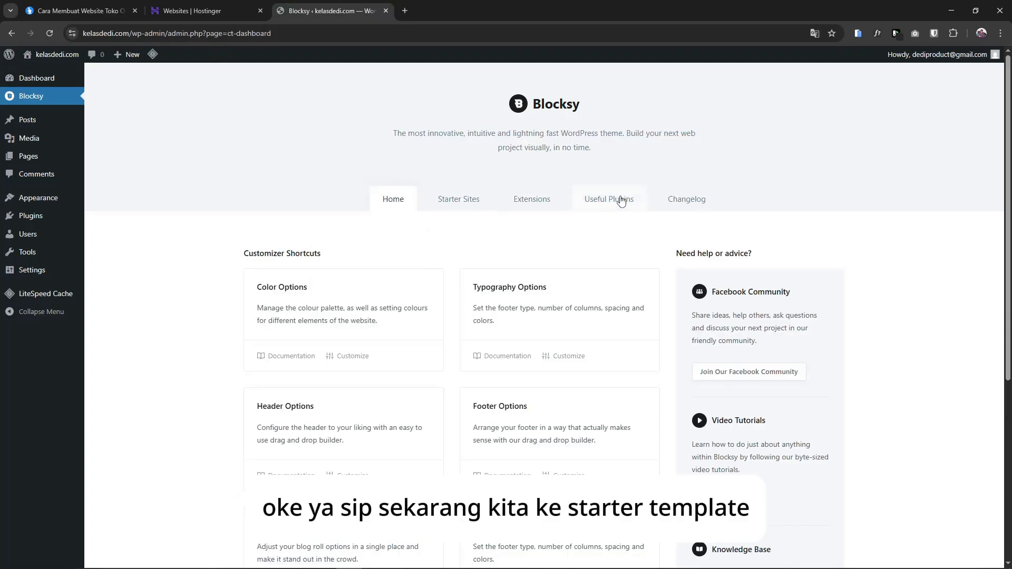
click(457, 200)
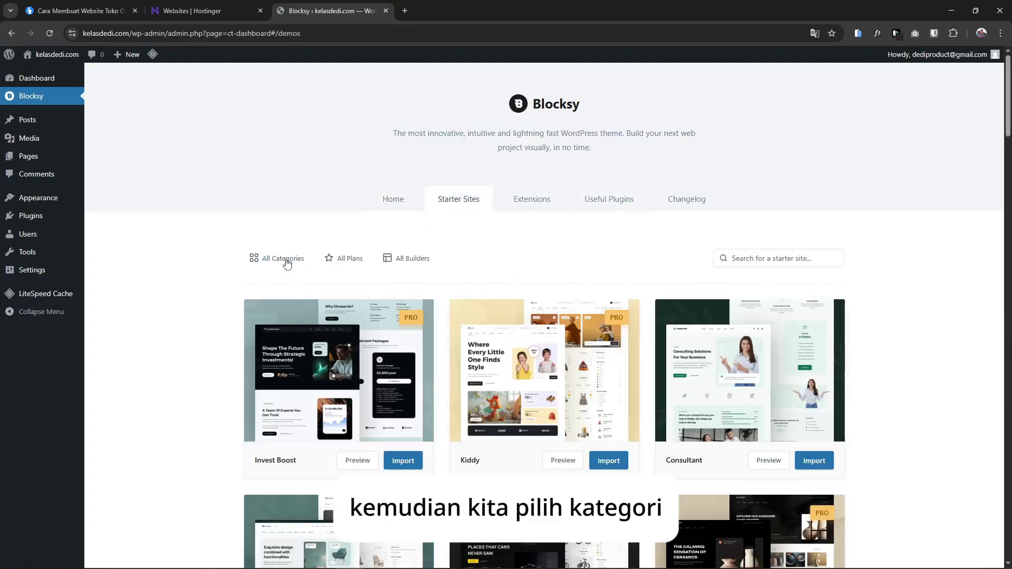
click(287, 260)
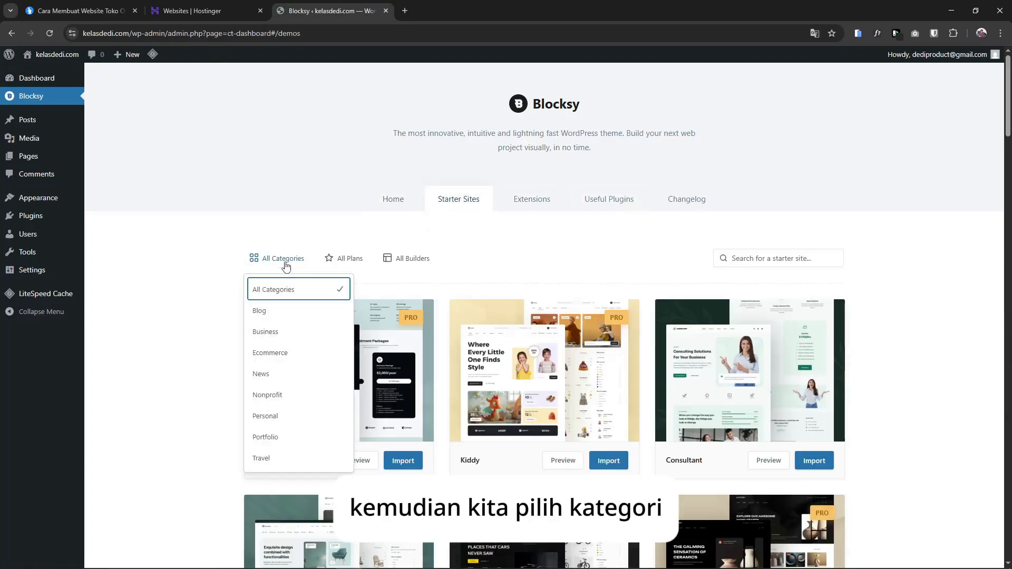
click(277, 350)
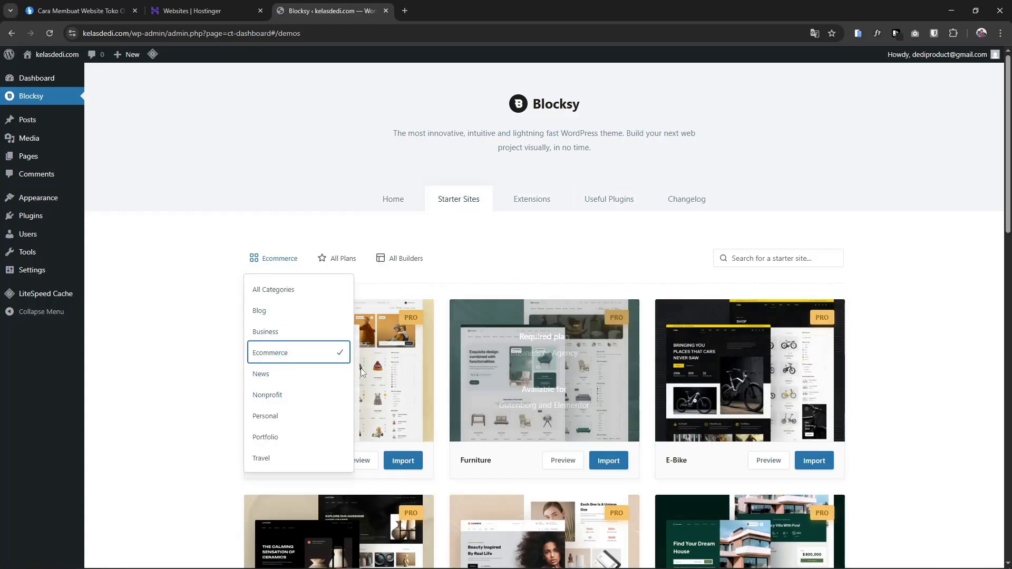
click(545, 263)
Browse the Ecommerce starter sites and limit the list to the Free plan.
scroll(527, 295, down, 10)
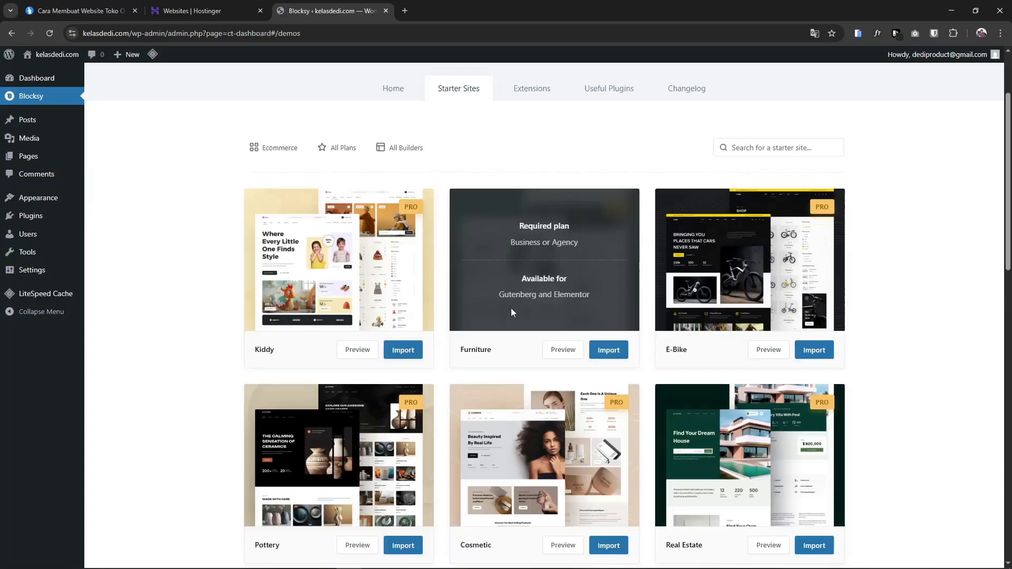
scroll(512, 361, up, 10)
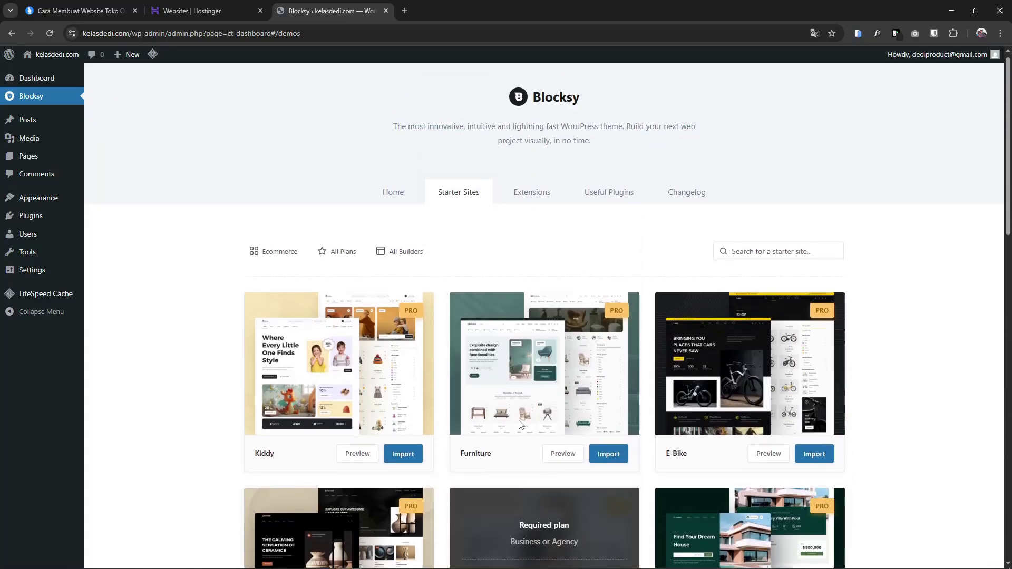
scroll(844, 400, down, 7)
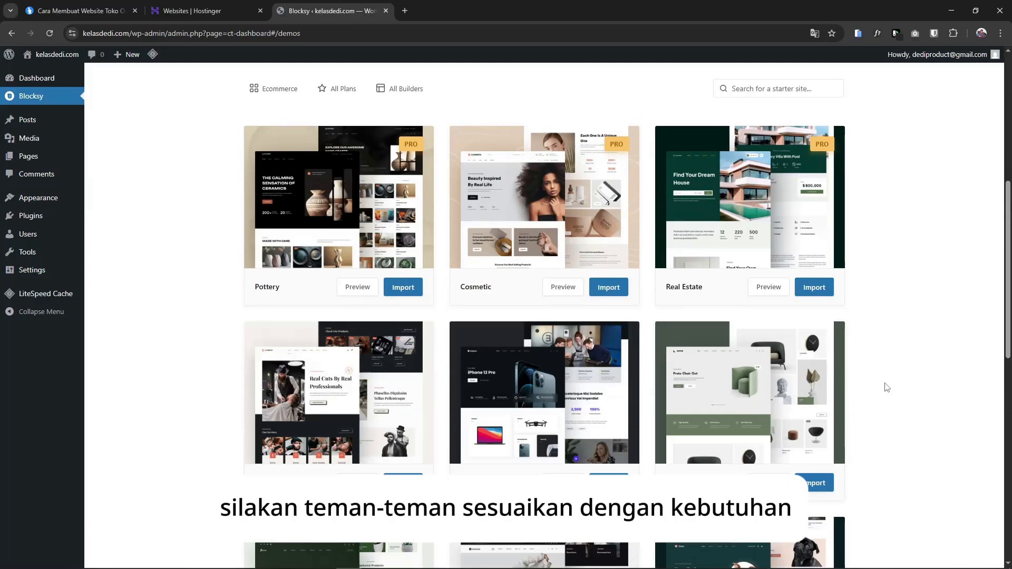
scroll(891, 369, up, 3)
scroll(836, 365, down, 3)
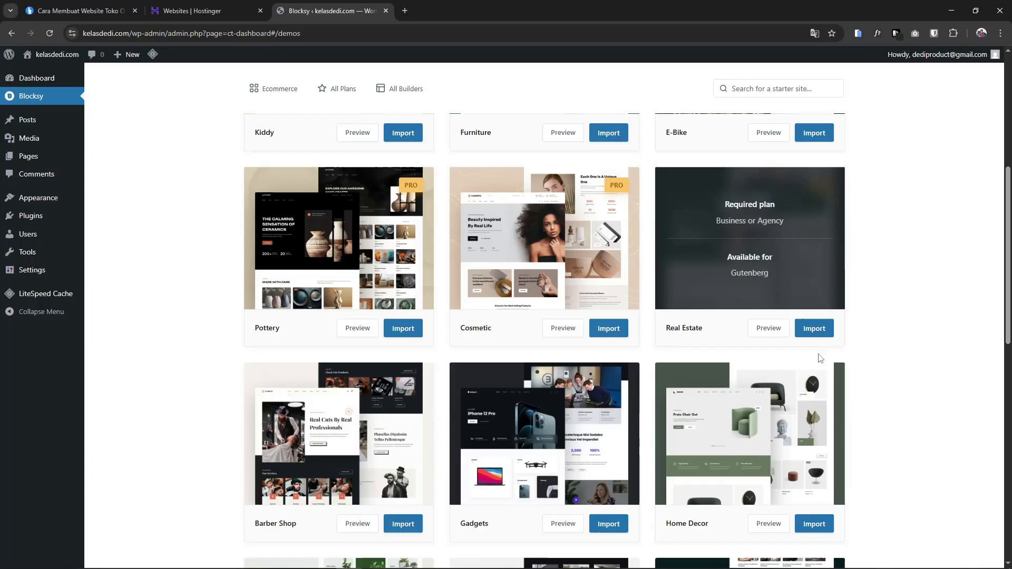
scroll(836, 316, up, 5)
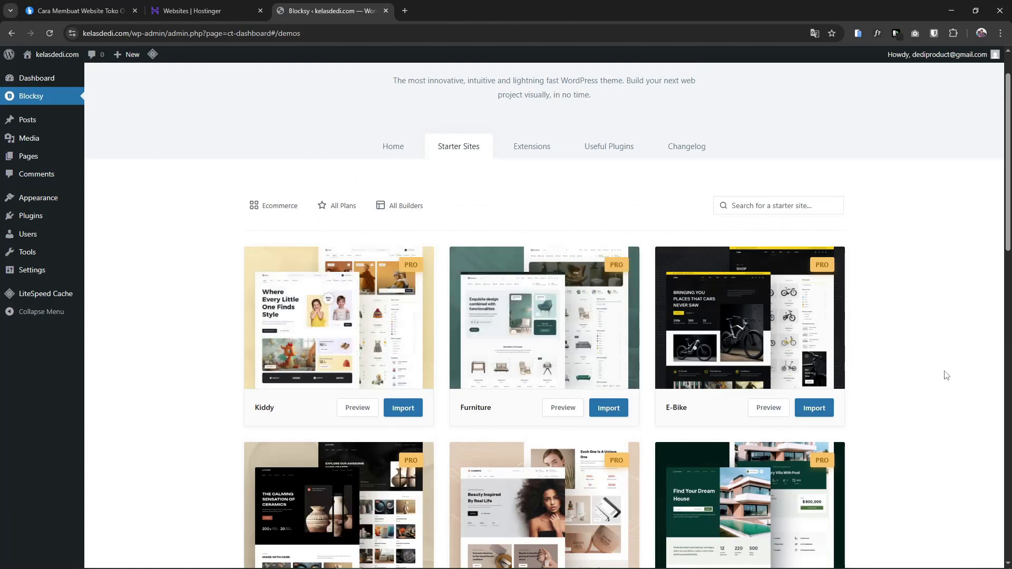
scroll(944, 379, down, 2)
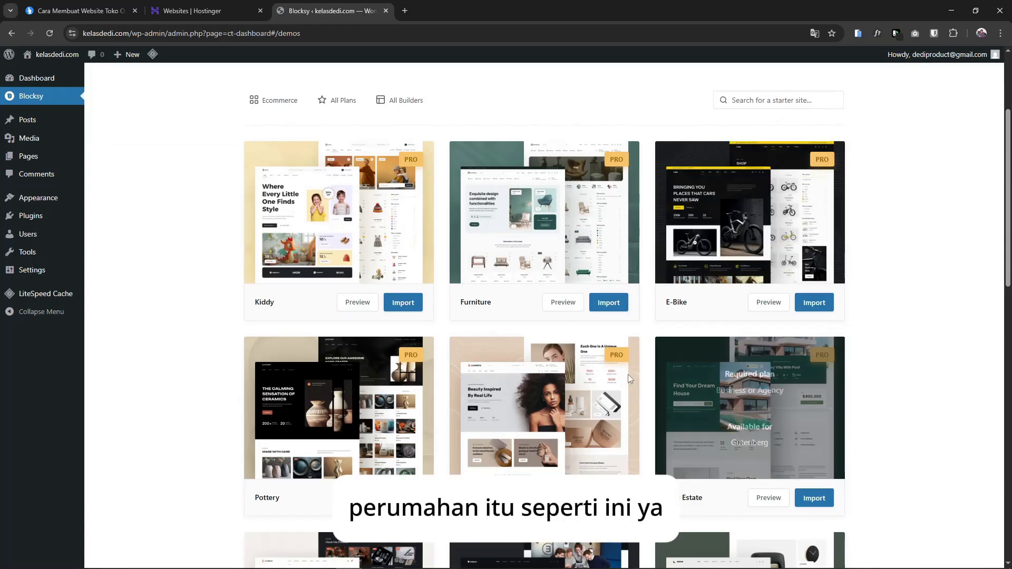
click(342, 101)
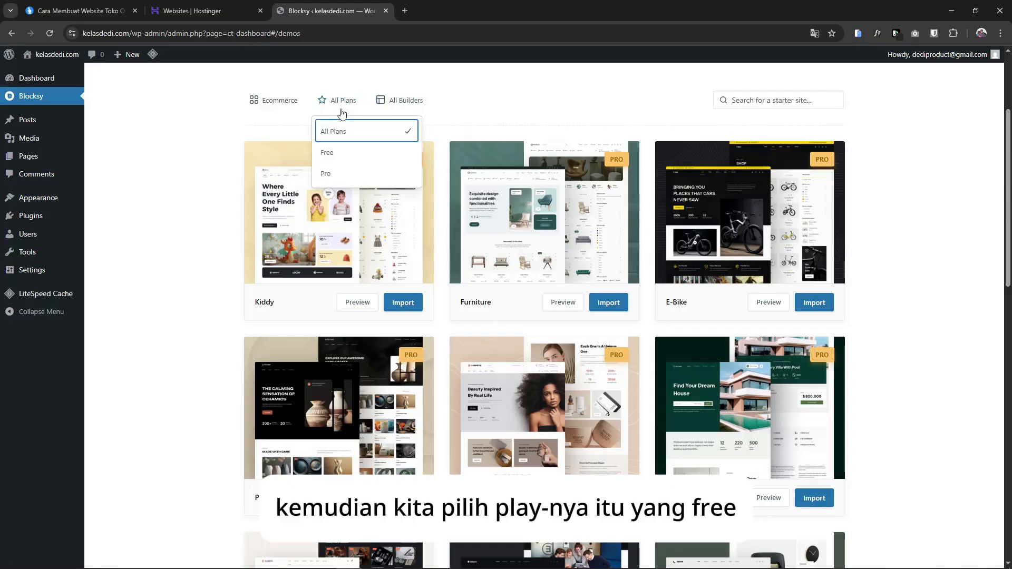
click(346, 158)
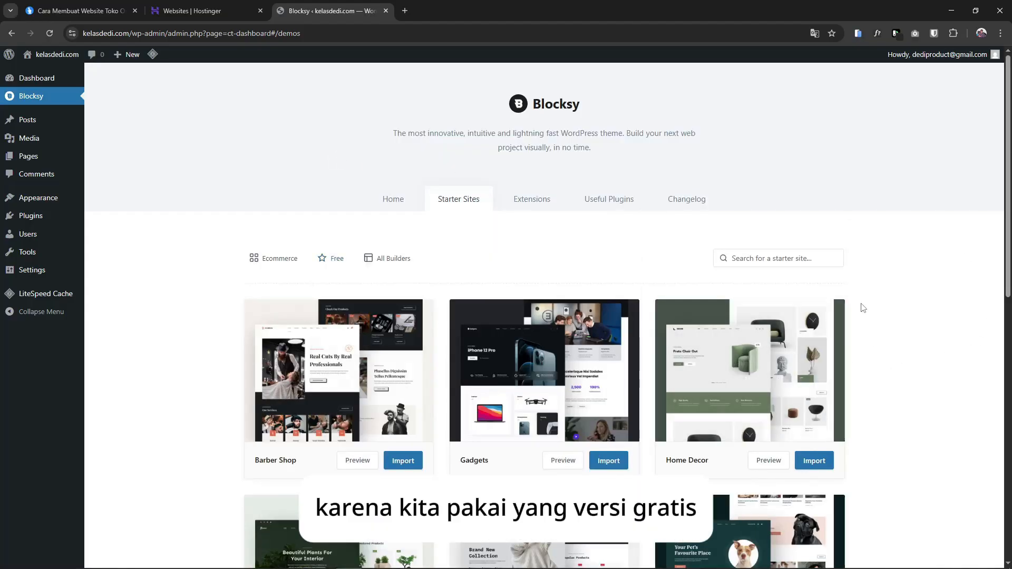
Look through the free Ecommerce starter sites and open the preview of Modern Shop.
scroll(870, 306, down, 6)
scroll(833, 348, down, 1)
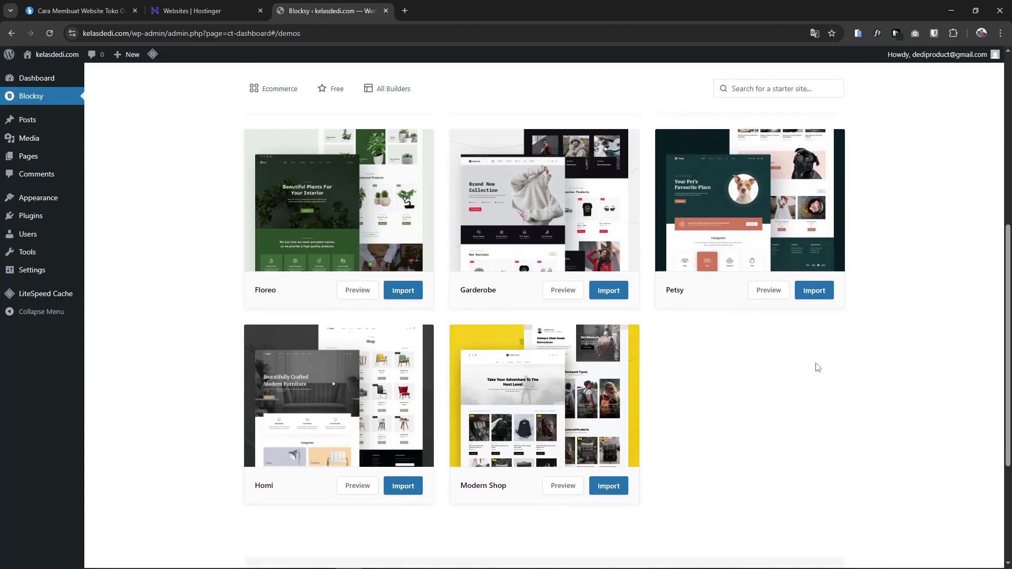
scroll(749, 374, up, 1)
scroll(736, 377, up, 6)
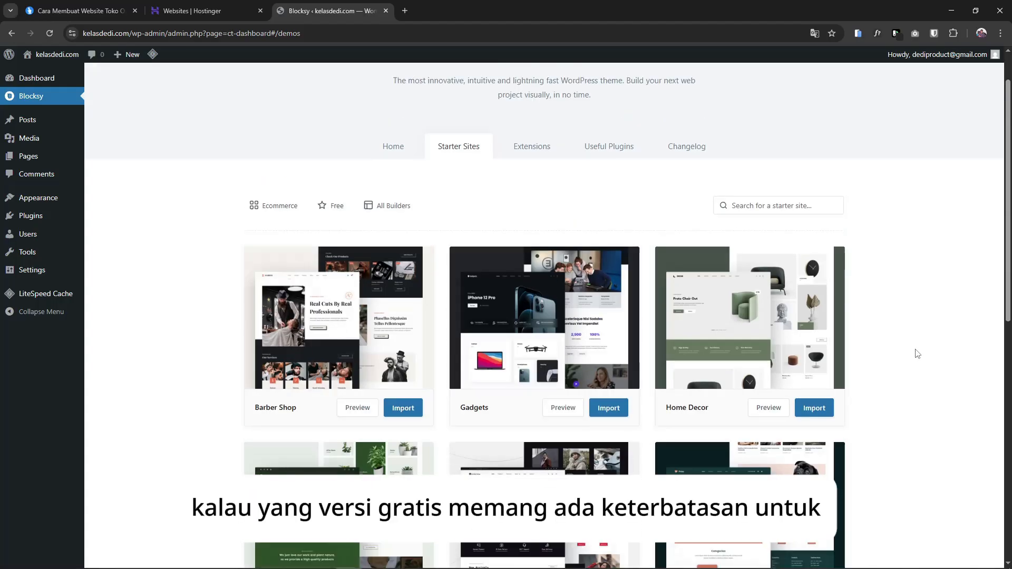
scroll(438, 337, down, 1)
scroll(897, 350, down, 2)
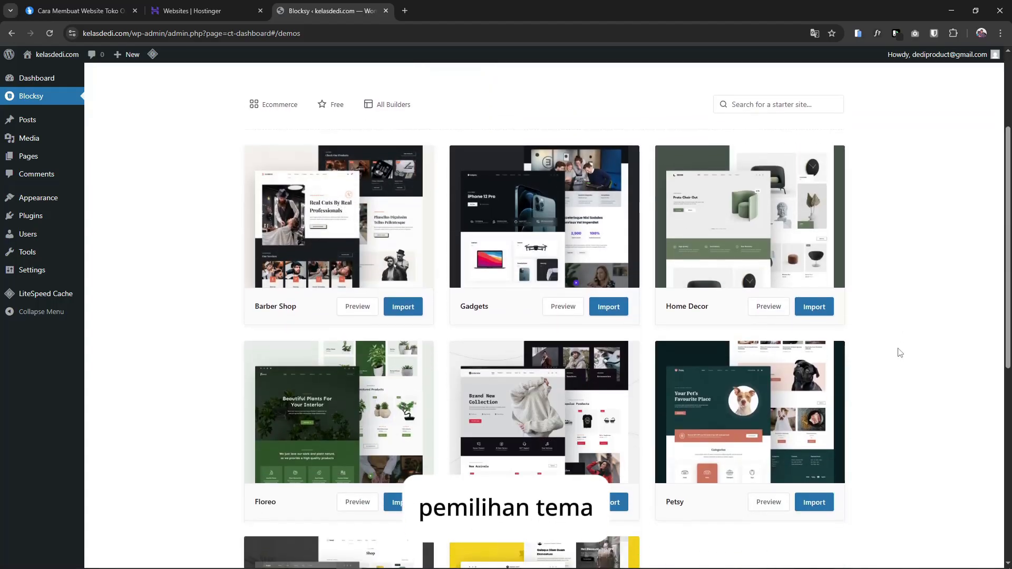
scroll(922, 369, down, 3)
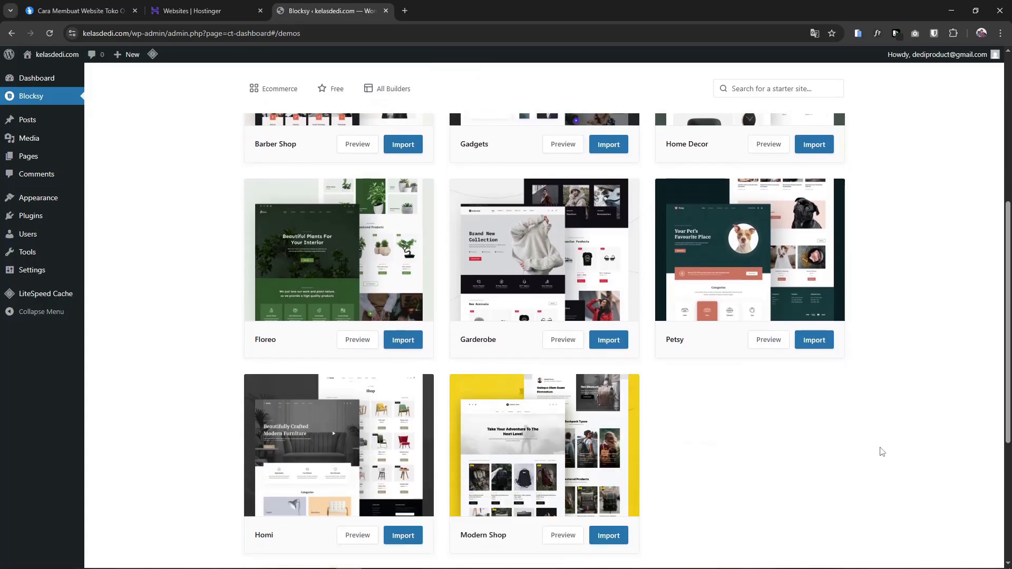
scroll(745, 521, down, 2)
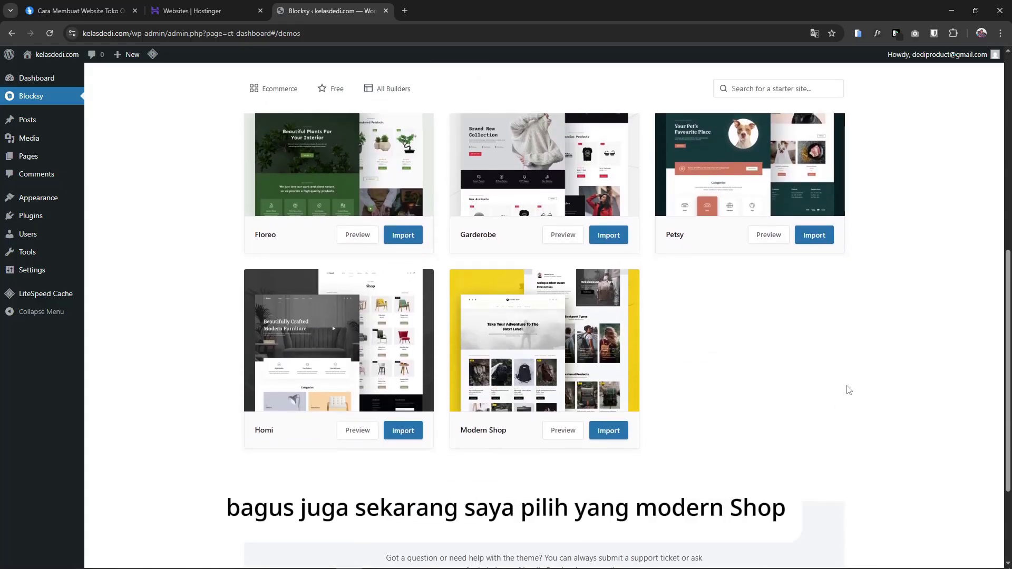
scroll(818, 421, up, 1)
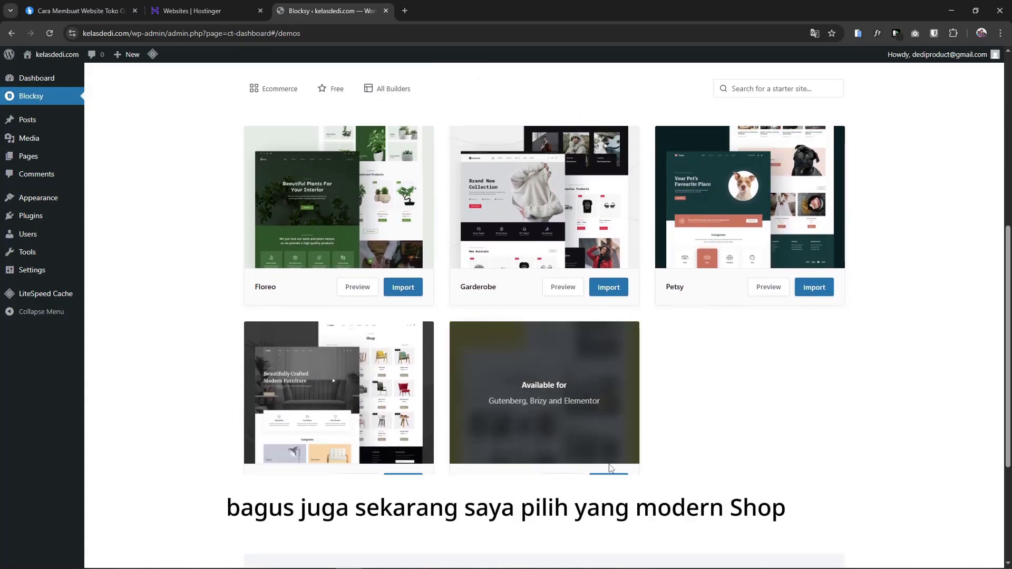
click(563, 479)
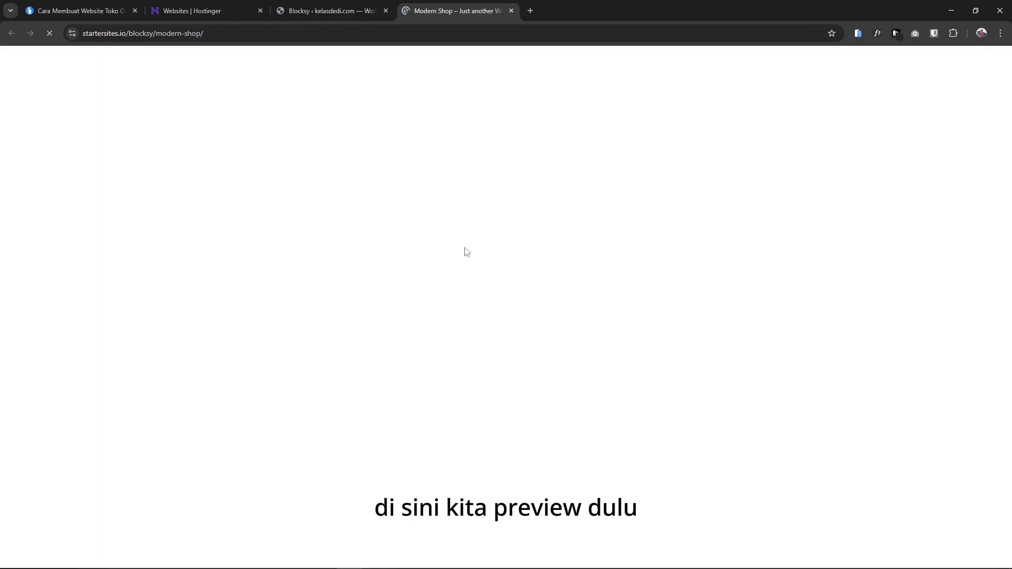
Look through the Modern Shop demo page, dismissing the translation offer and accepting the cookie notice.
scroll(529, 175, down, 5)
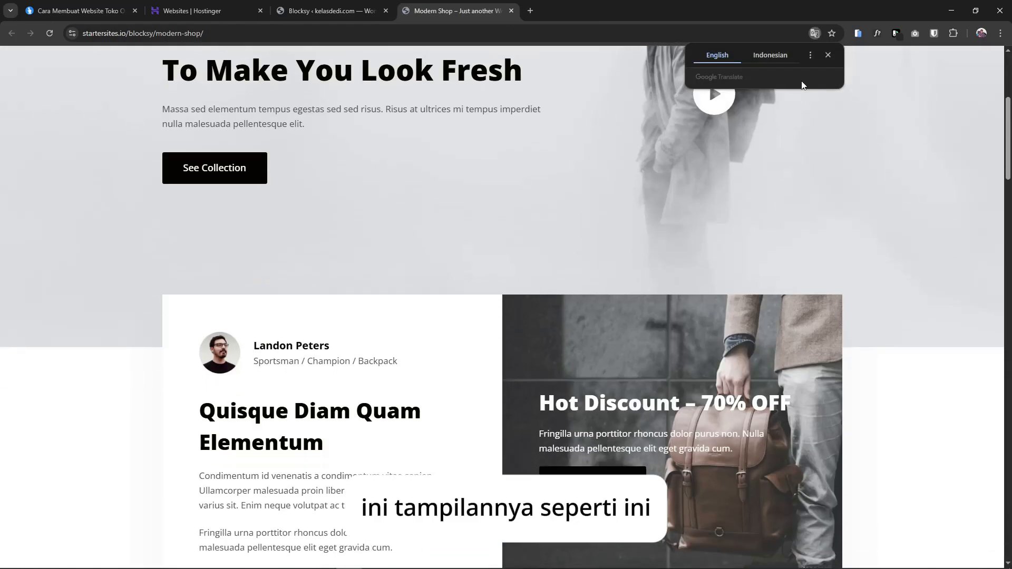
click(829, 56)
scroll(494, 238, down, 10)
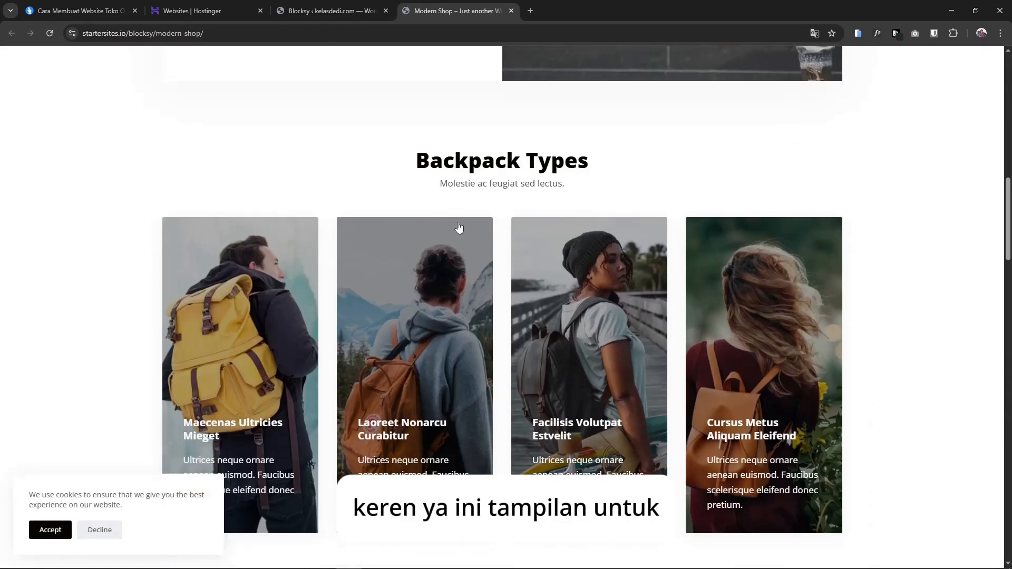
scroll(458, 227, down, 1)
click(50, 530)
scroll(506, 170, down, 2)
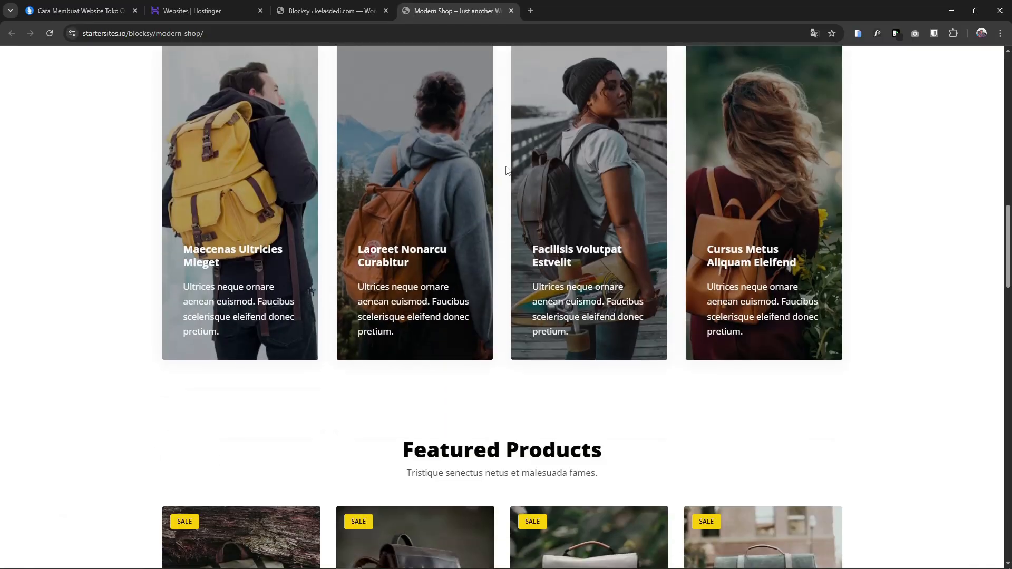
scroll(506, 170, down, 16)
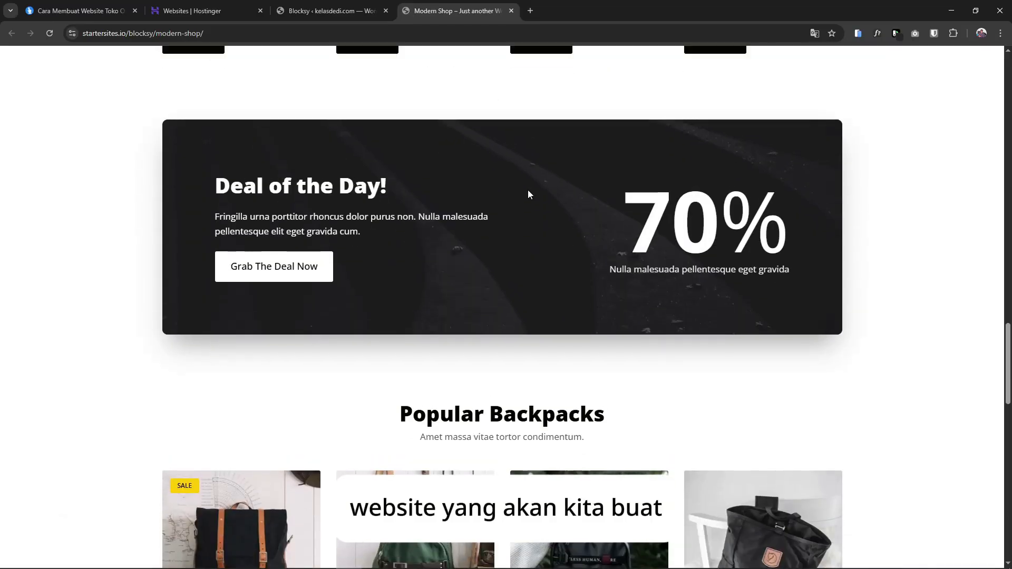
scroll(529, 194, up, 20)
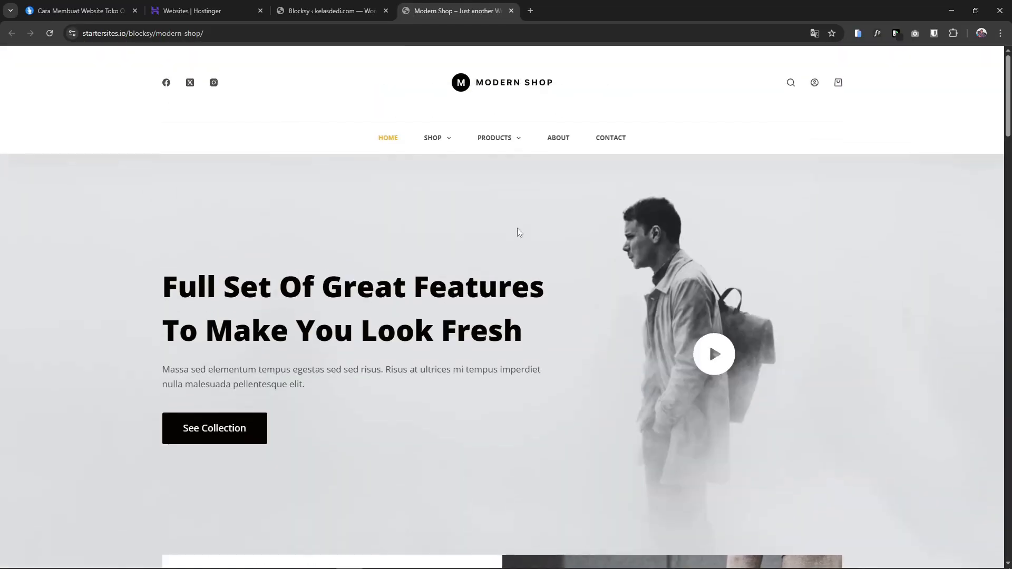
Start importing the Modern Shop starter site from the kelasdedi.com admin with the child theme installation enabled.
click(362, 9)
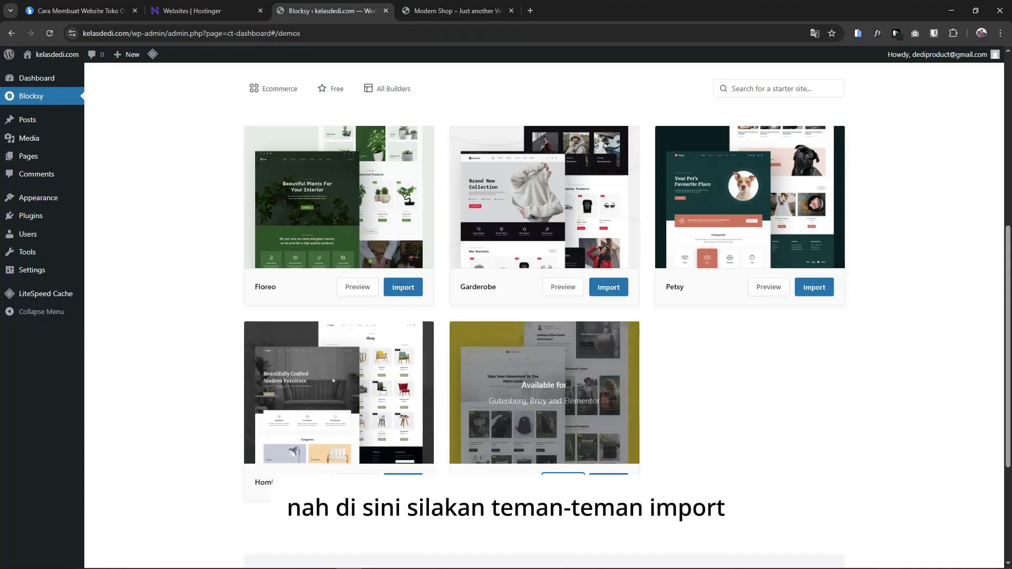
click(609, 483)
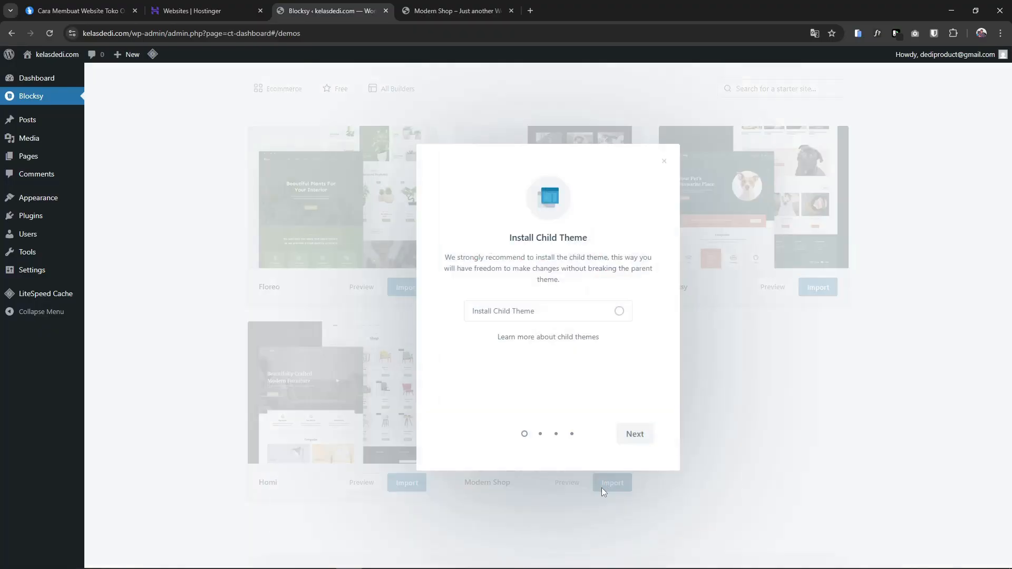
click(620, 313)
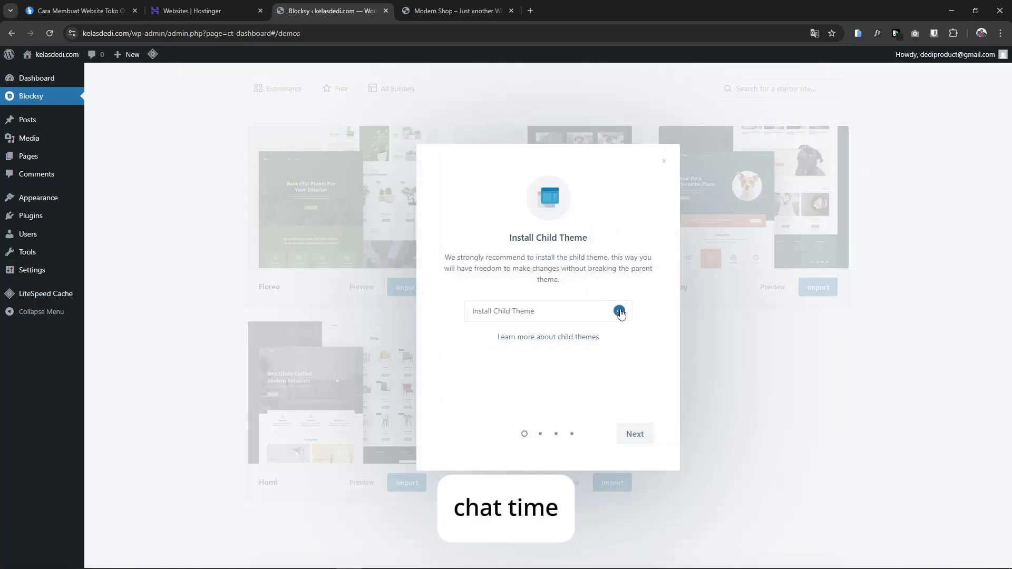
click(640, 437)
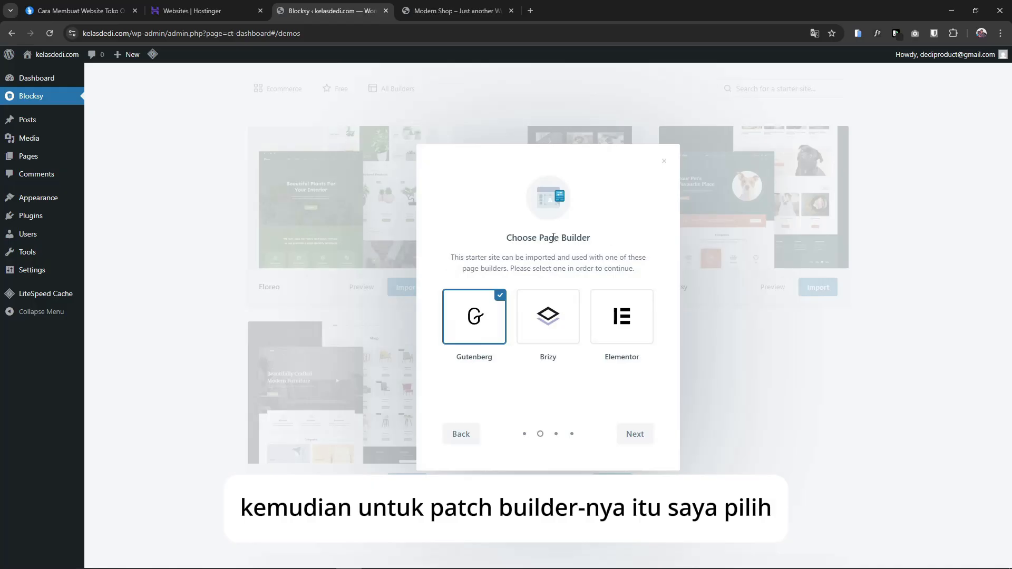
Choose Elementor over Gutenberg and Brizy as the starter site's page builder.
click(543, 319)
click(639, 321)
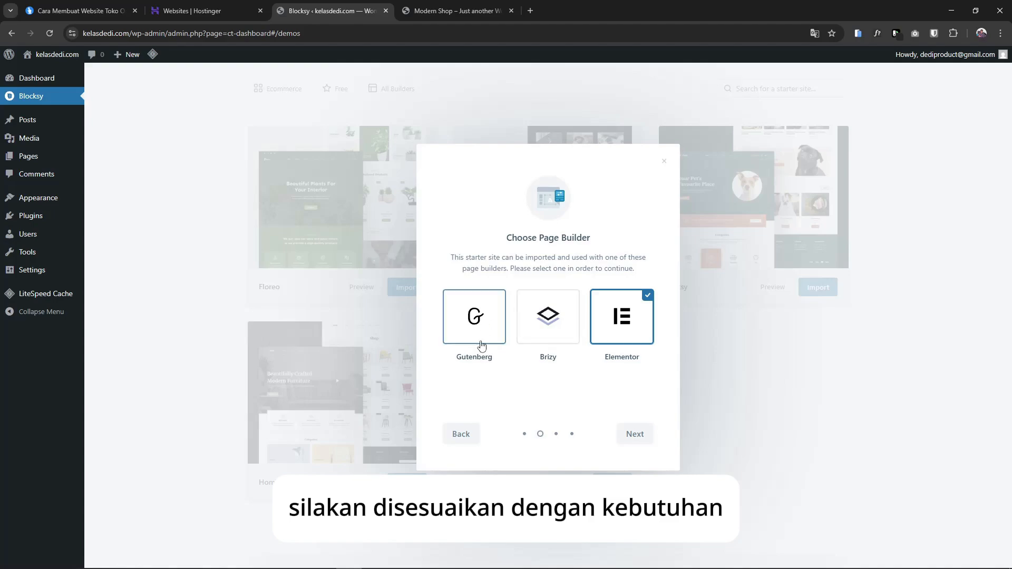
click(467, 330)
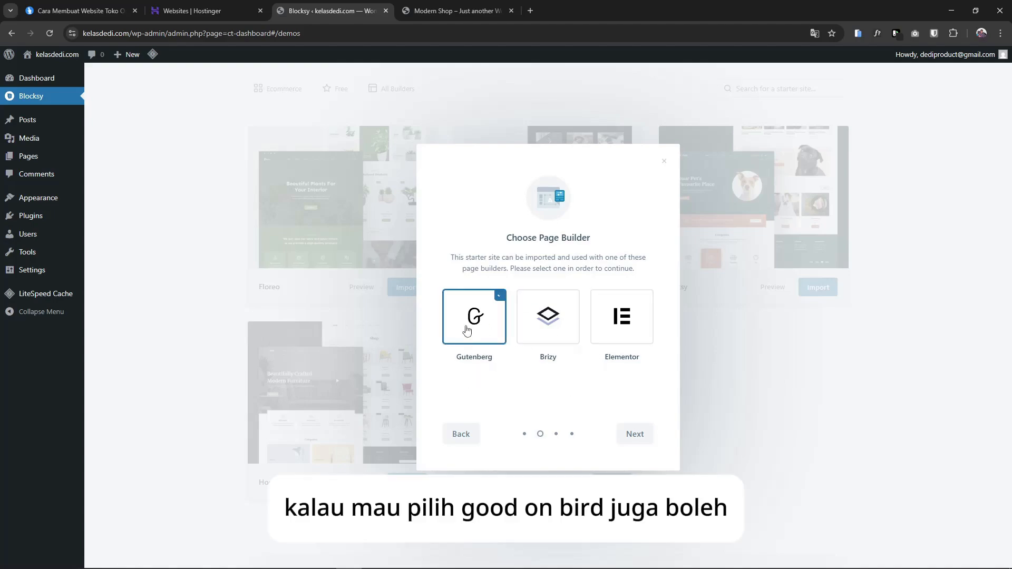
click(556, 324)
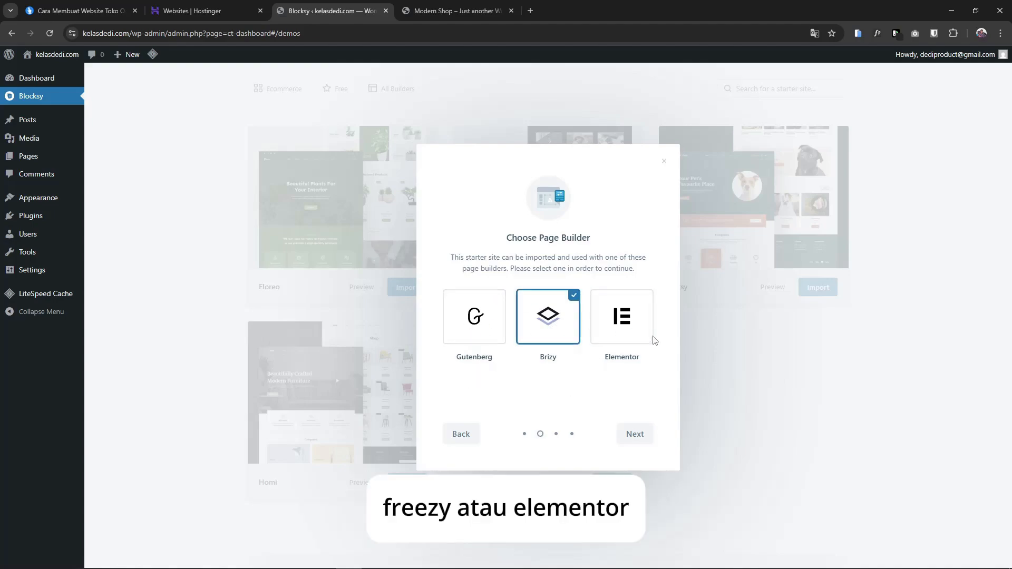
click(619, 326)
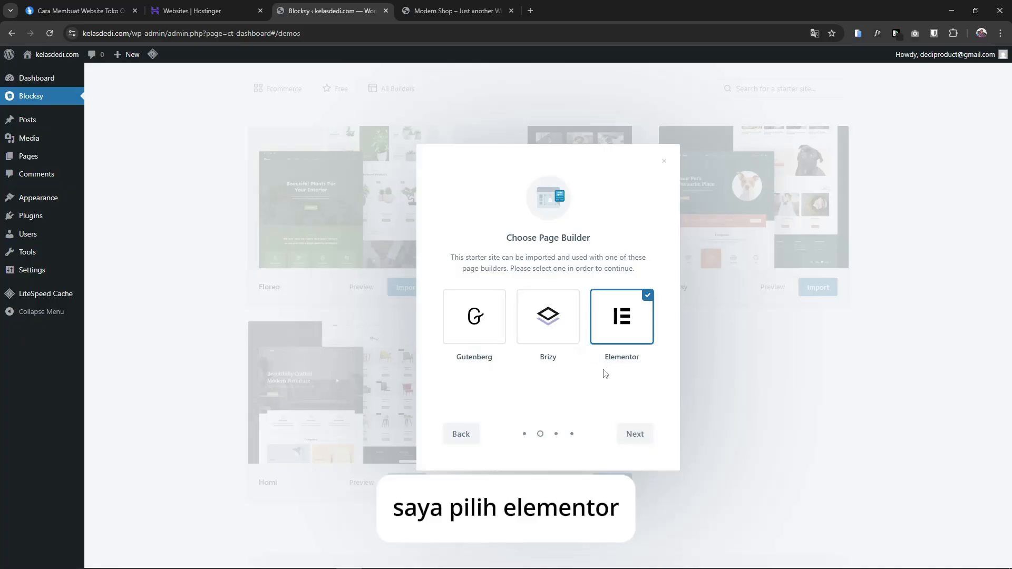
click(628, 433)
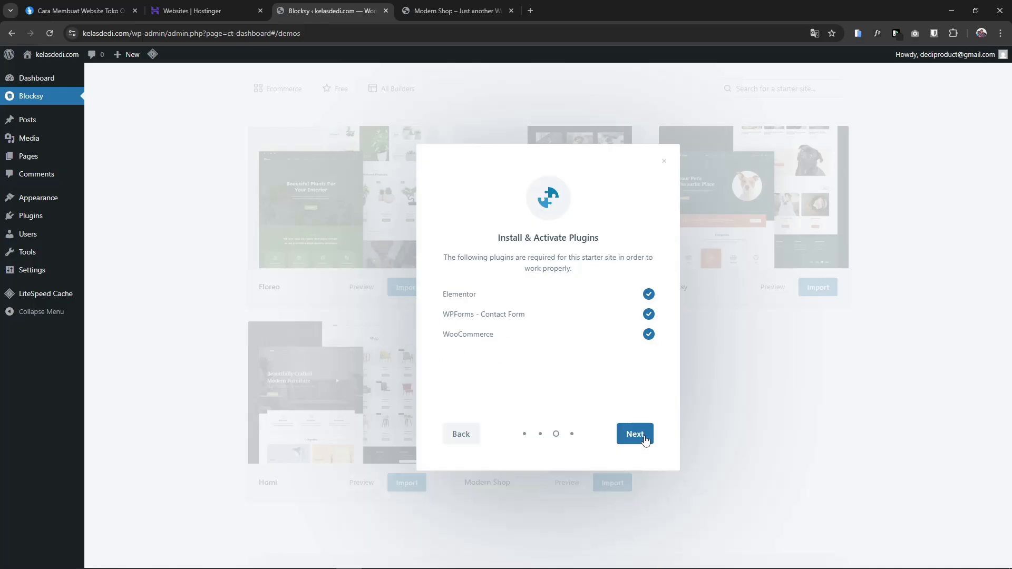
Install the starter site with Elementor, WPForms and WooCommerce, including options, widgets and content as a clean install.
click(643, 440)
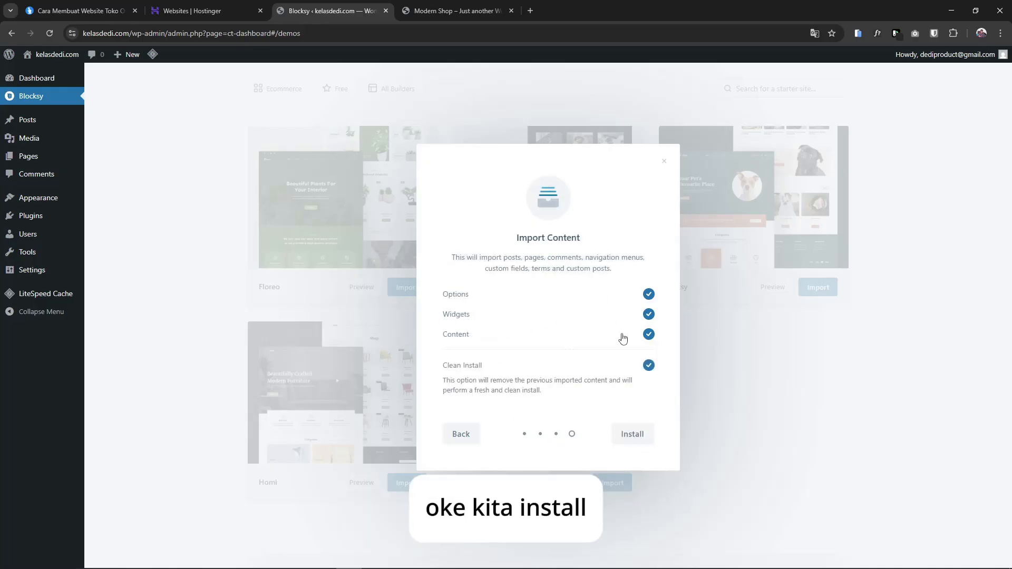
click(645, 436)
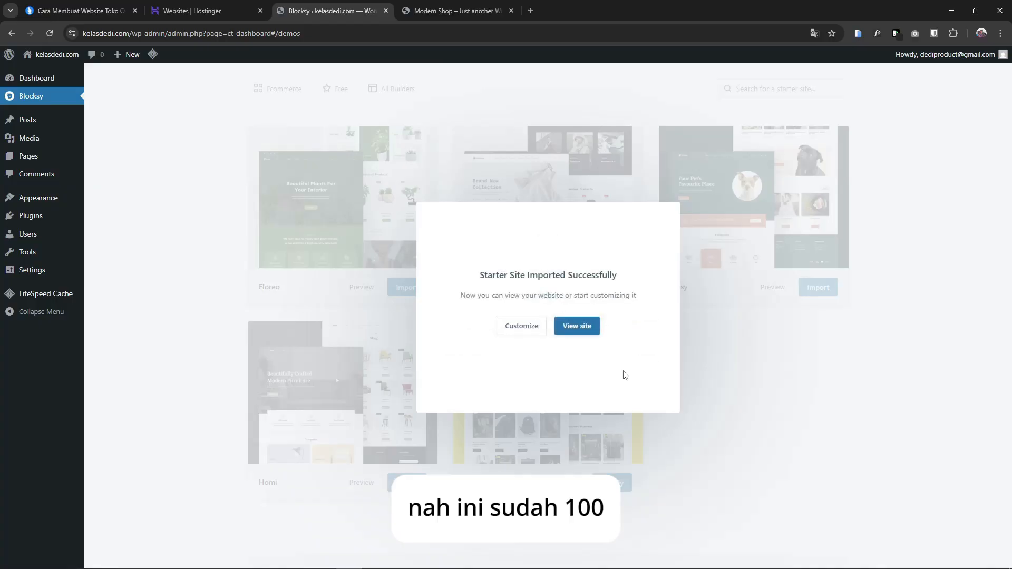
Open the imported kelasdedi.com site, close the Modern Shop demo page and dismiss the translation offer.
right_click(559, 324)
click(585, 334)
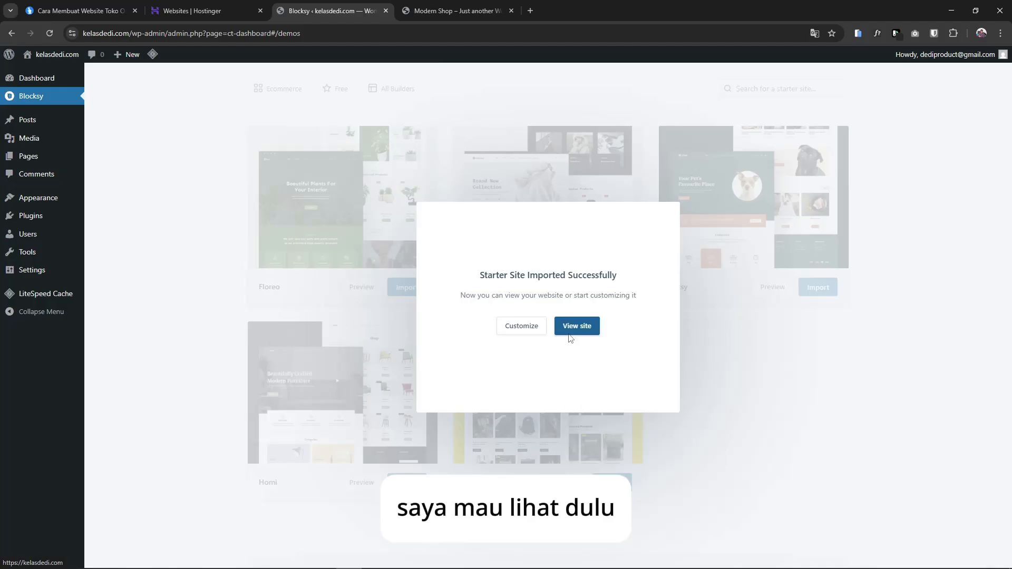
click(503, 8)
click(511, 11)
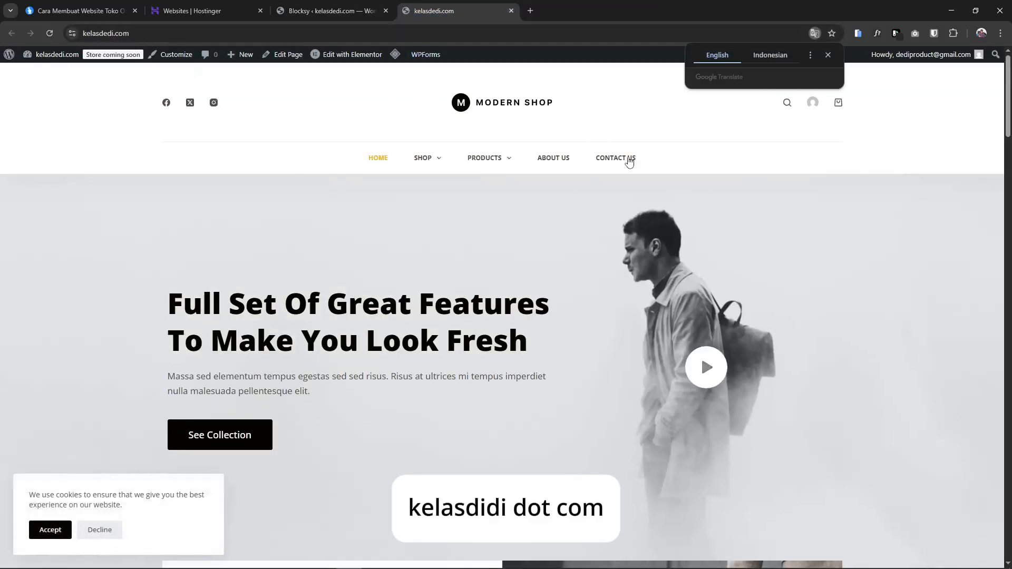
click(828, 56)
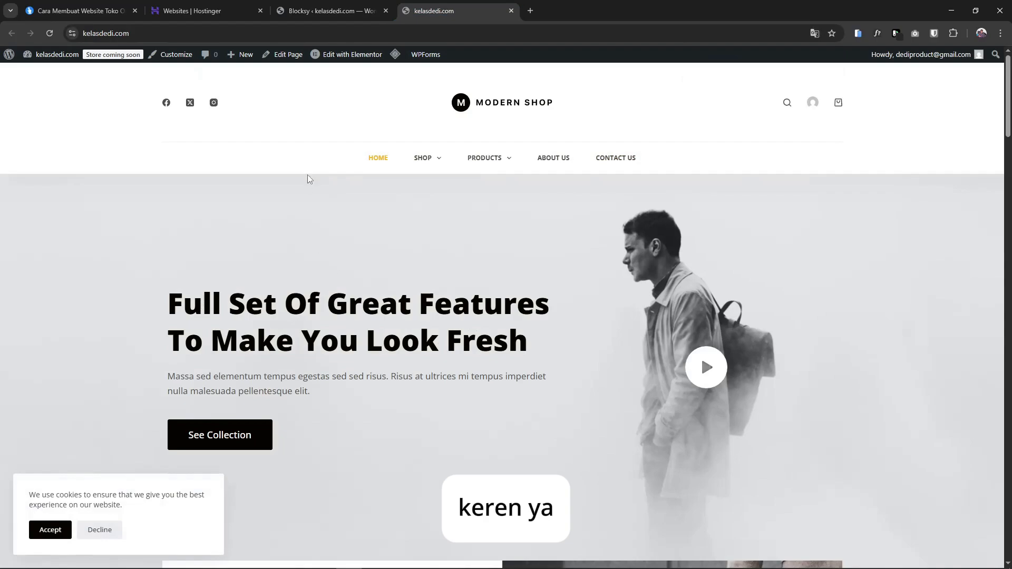
Review the imported kelasdedi.com home page from header to footer, declining the cookie notice.
scroll(395, 250, down, 2)
scroll(395, 249, up, 2)
click(100, 530)
scroll(581, 192, down, 6)
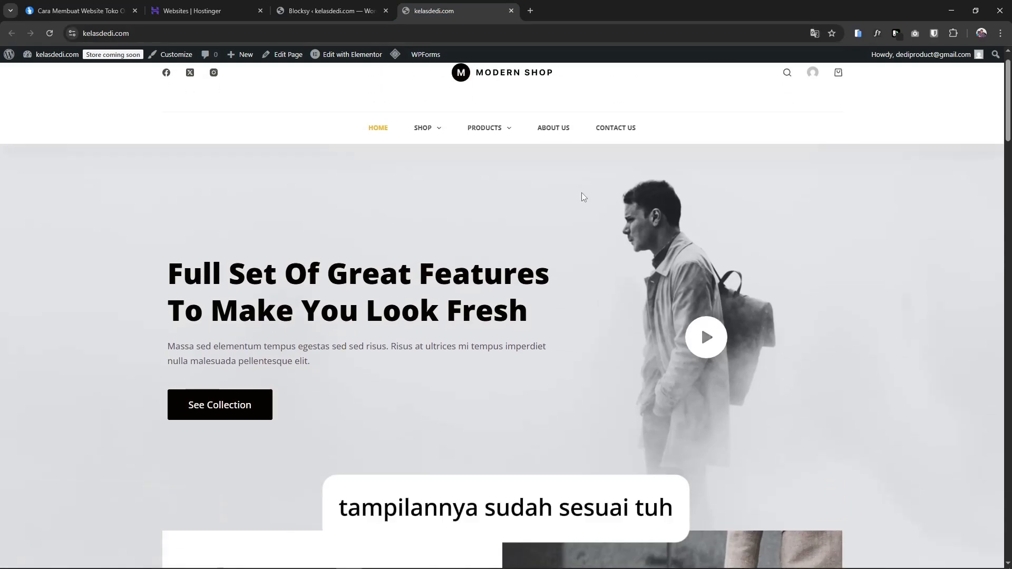
scroll(597, 210, down, 15)
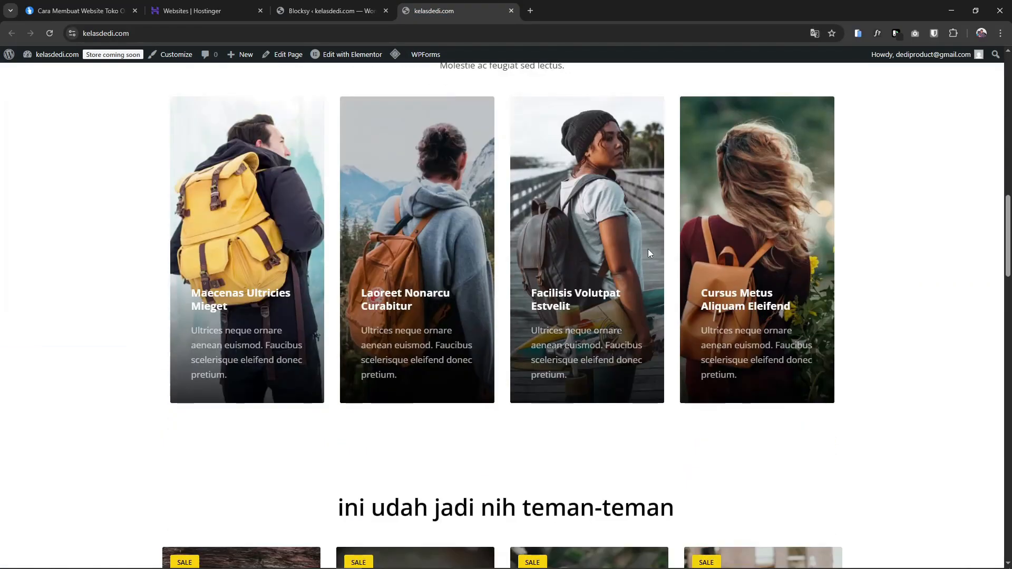
scroll(653, 248, down, 10)
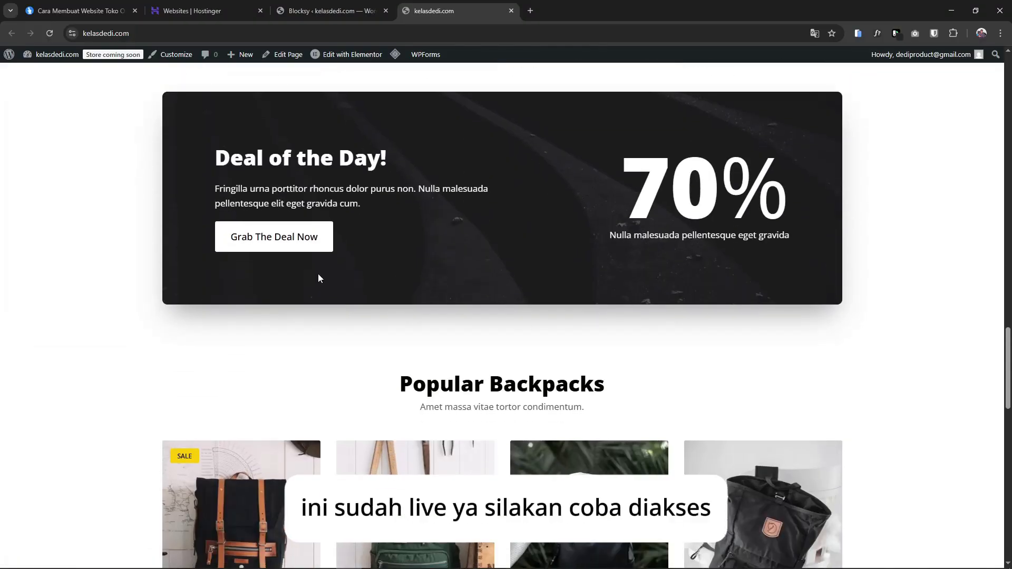
drag(139, 33, 112, 35)
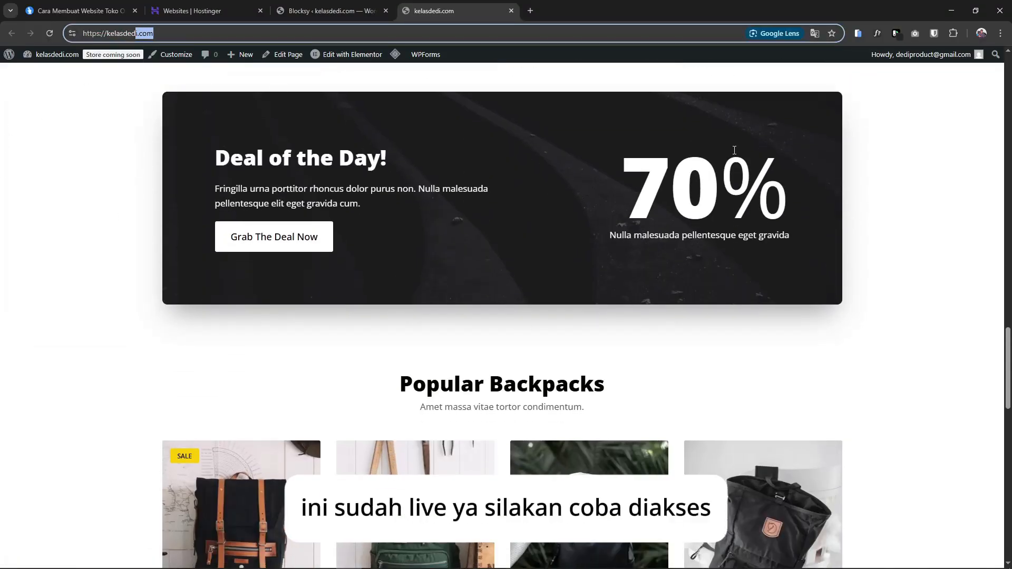
click(917, 214)
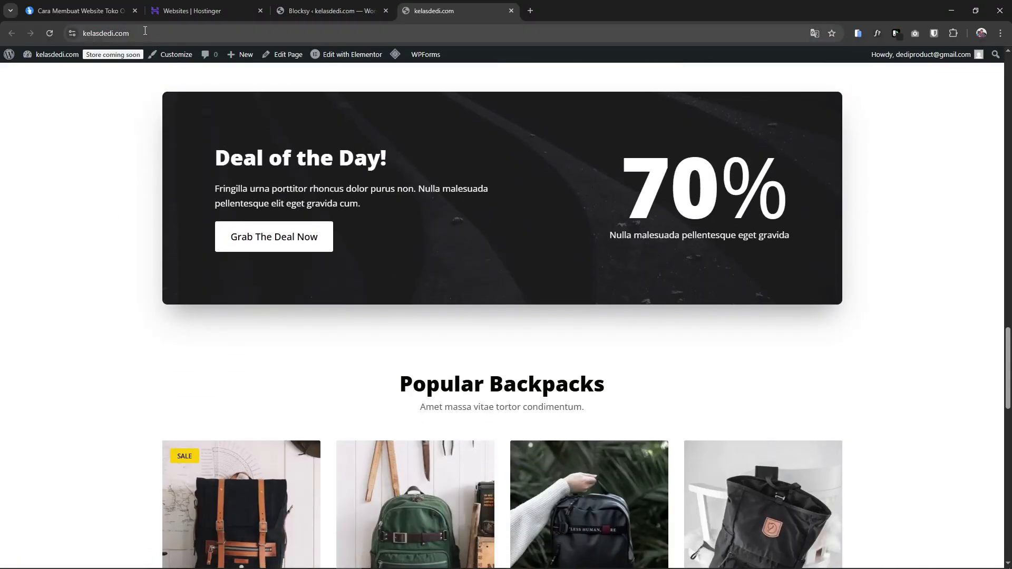
scroll(245, 203, down, 12)
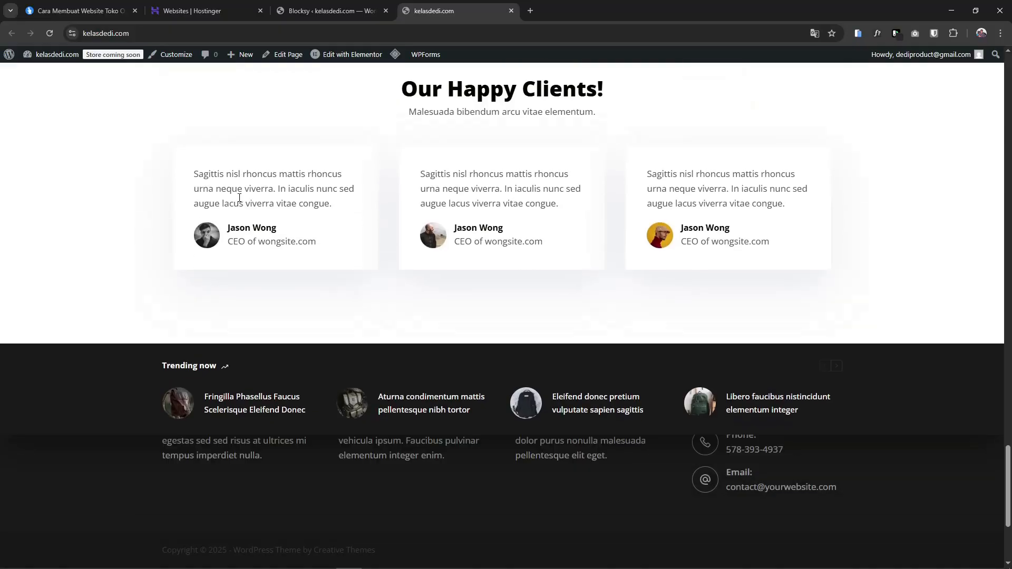
scroll(239, 200, down, 3)
scroll(478, 240, up, 15)
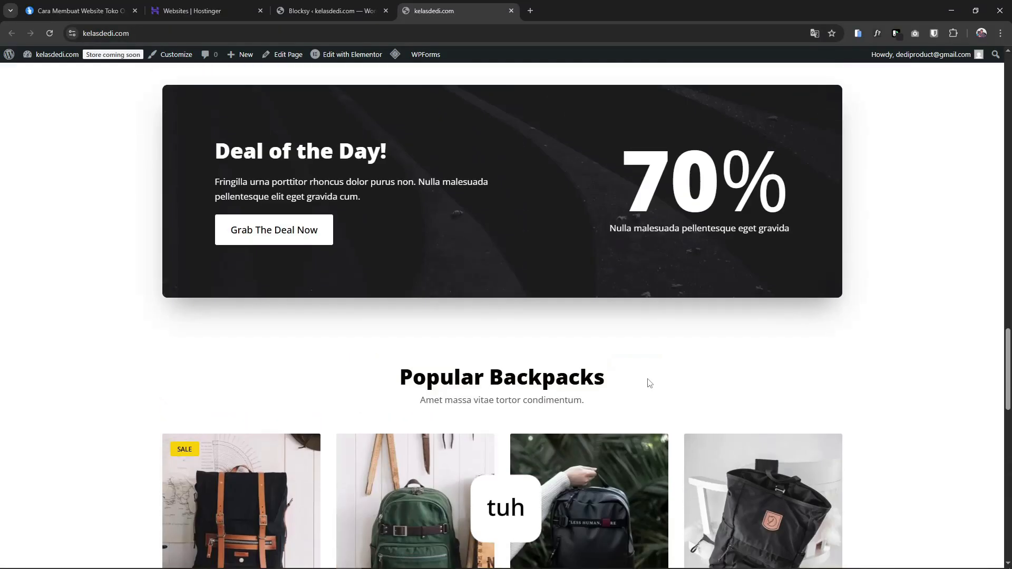
scroll(650, 383, up, 15)
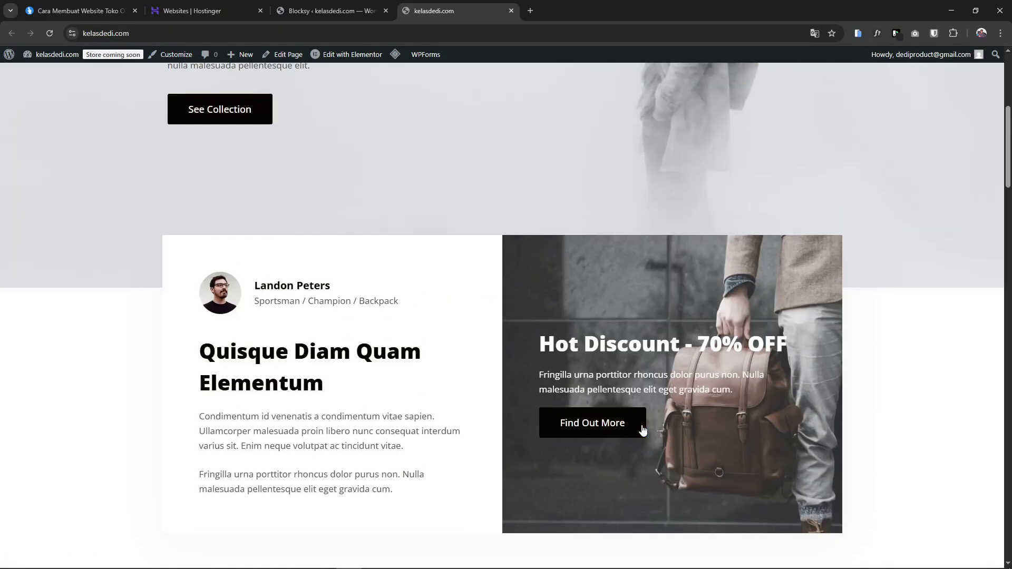
scroll(642, 428, up, 6)
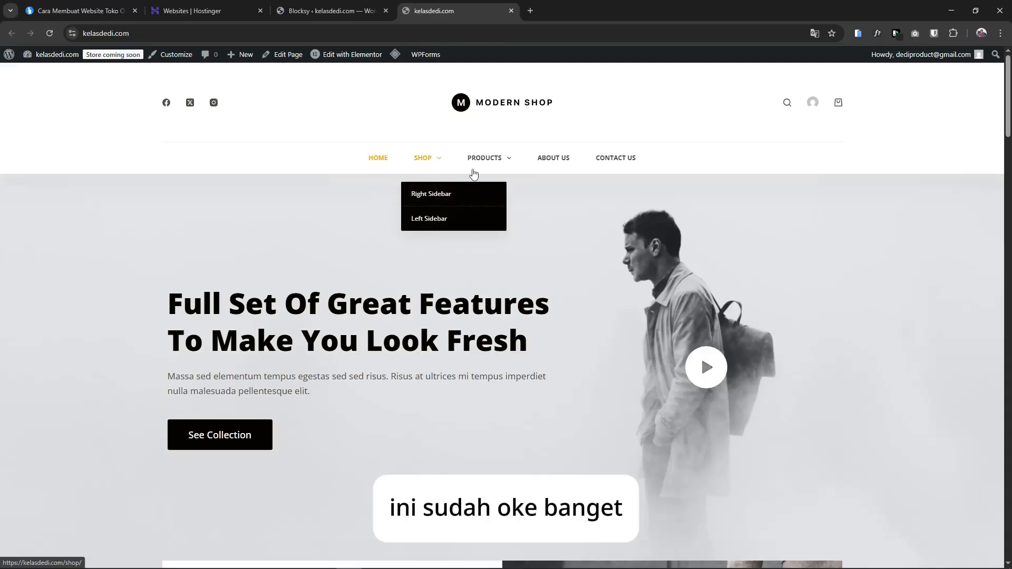
Open the store's Contact Us page and check its imported content down to the footer.
click(617, 161)
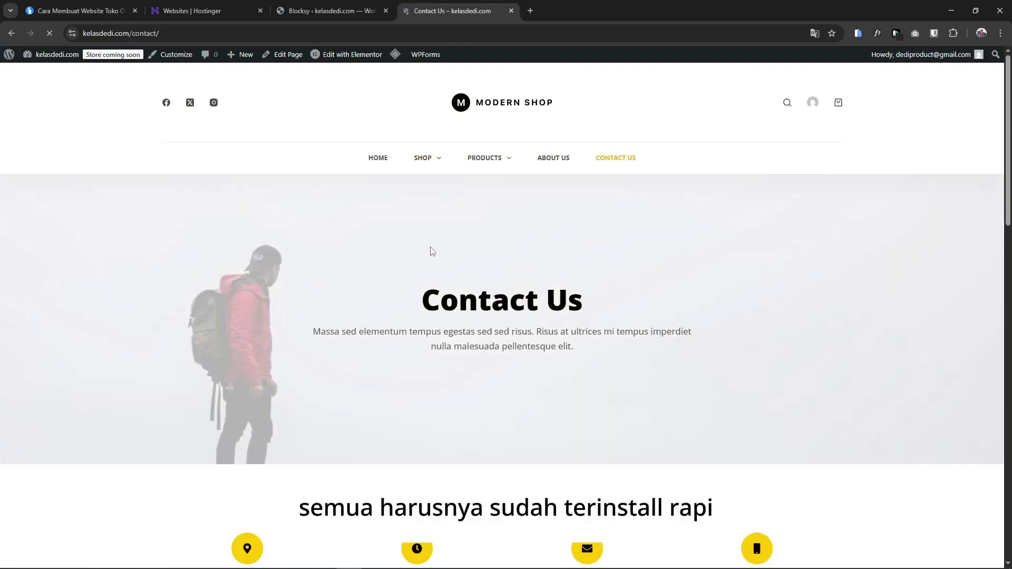
scroll(430, 264, down, 12)
scroll(428, 300, down, 4)
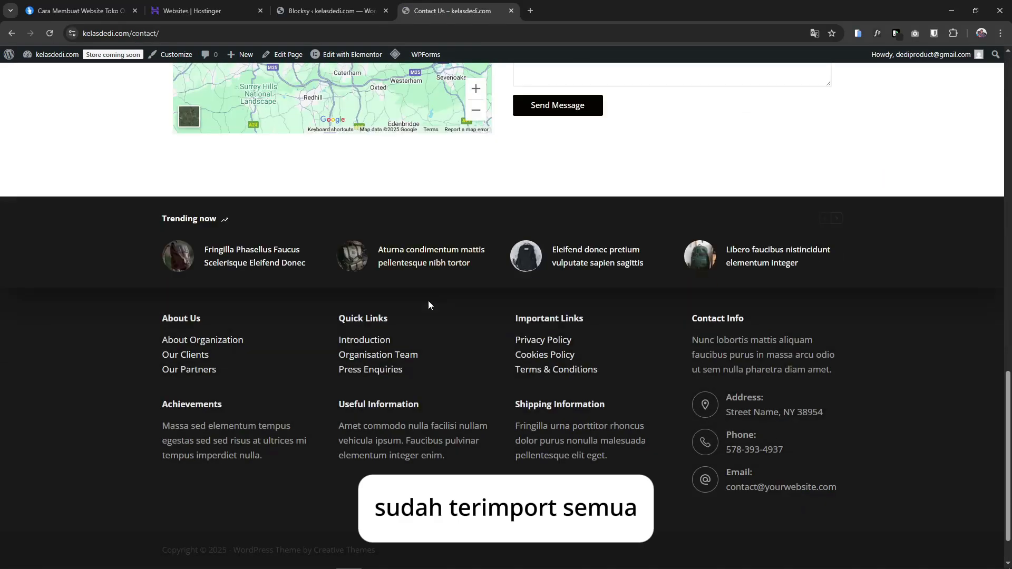
scroll(428, 300, up, 15)
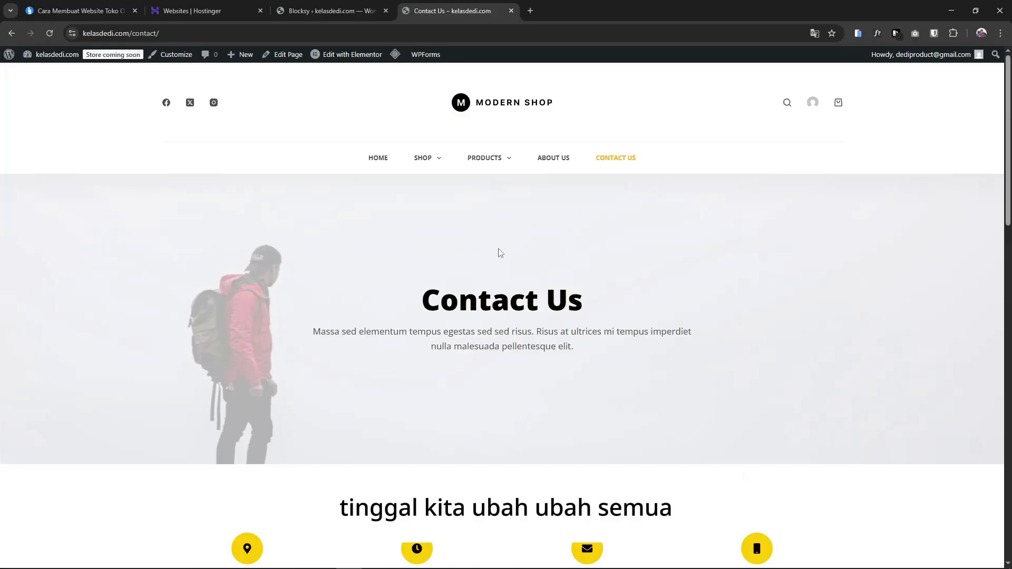
Return to the store's home page and examine its headline and the sections below it.
click(367, 158)
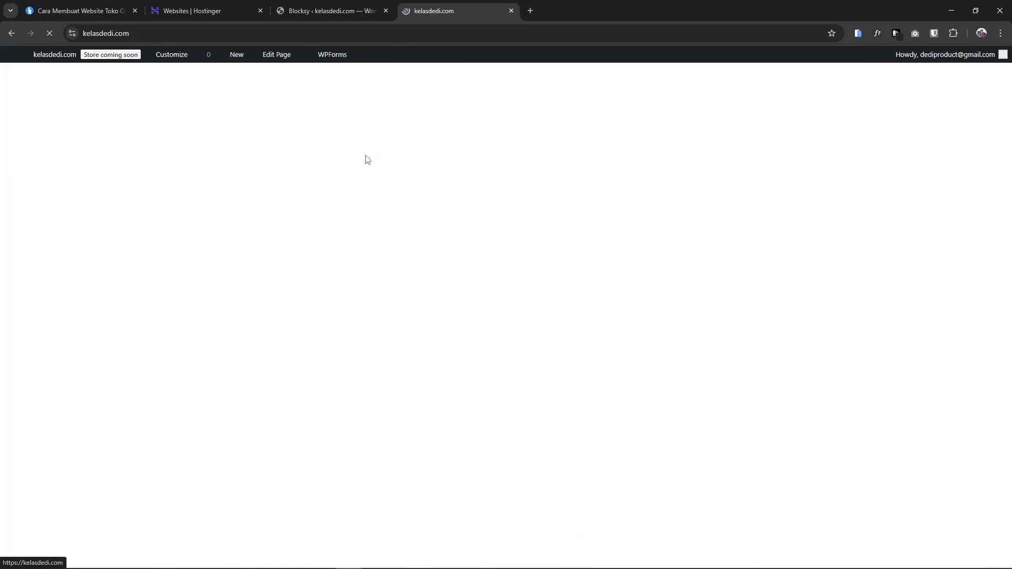
scroll(411, 351, down, 1)
scroll(409, 353, down, 3)
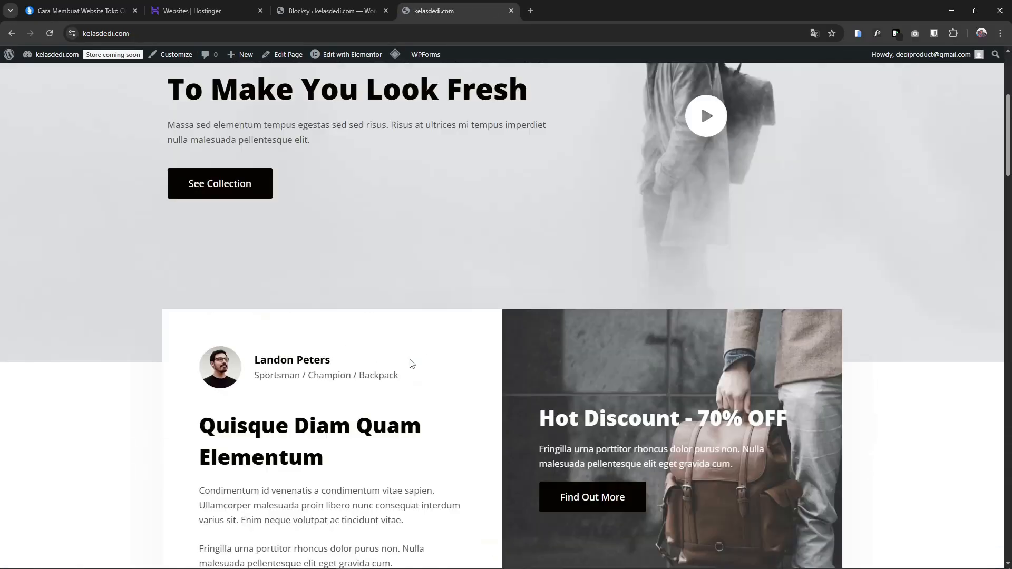
scroll(409, 362, up, 5)
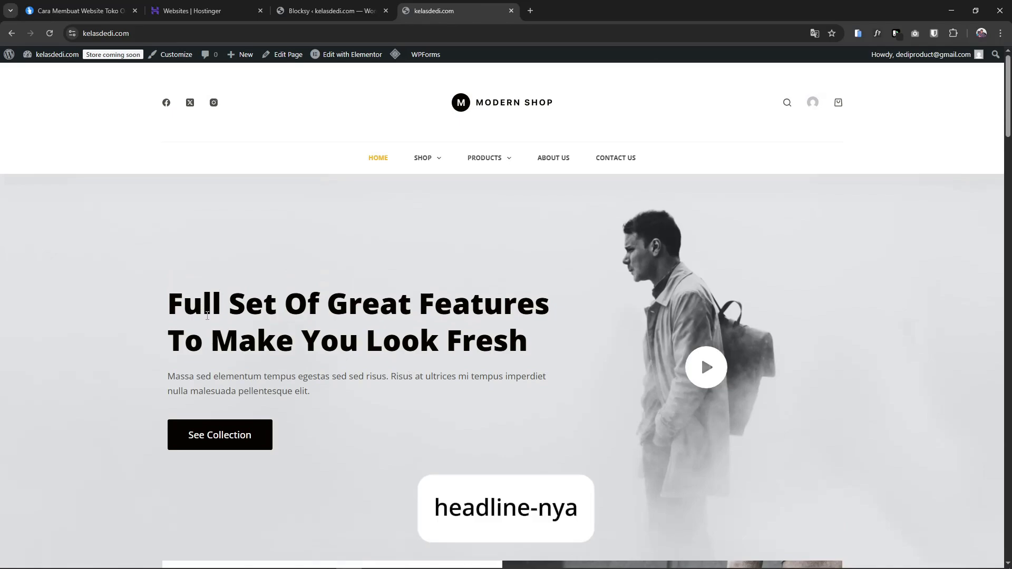
scroll(506, 364, down, 3)
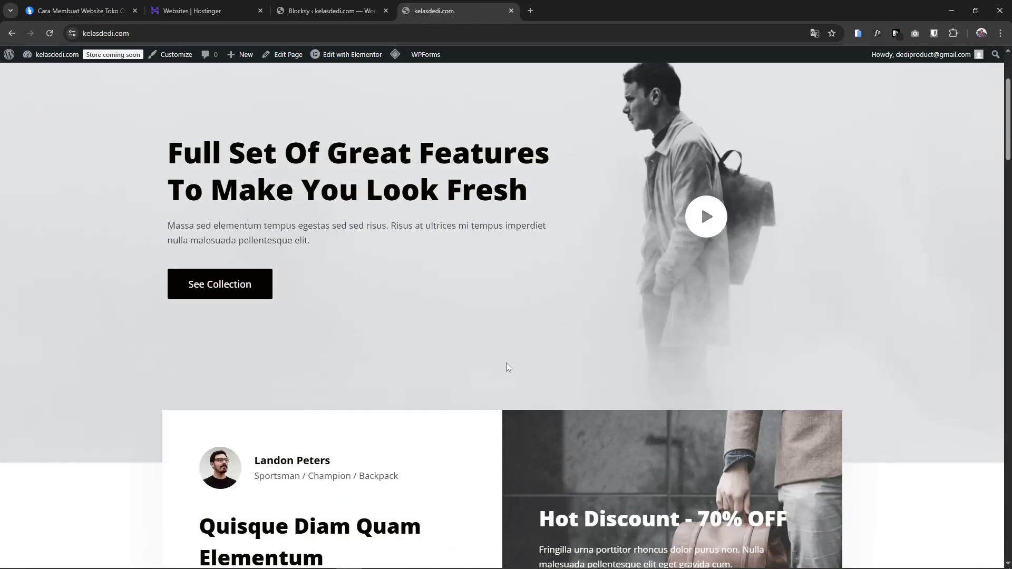
Look through the home page's discount banner, Backpack Types and Featured Products sections.
scroll(560, 350, down, 6)
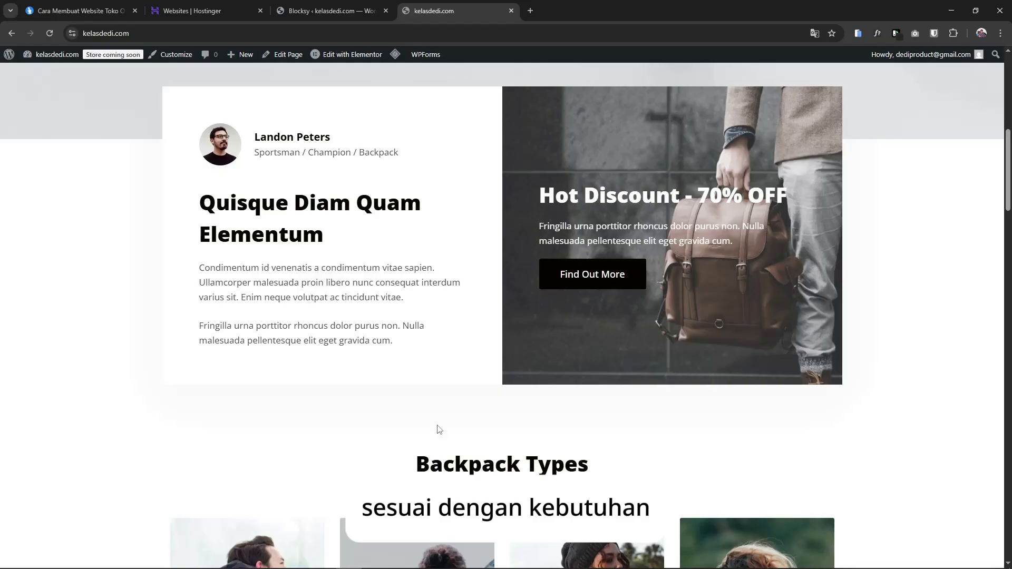
scroll(439, 429, down, 4)
scroll(412, 459, down, 3)
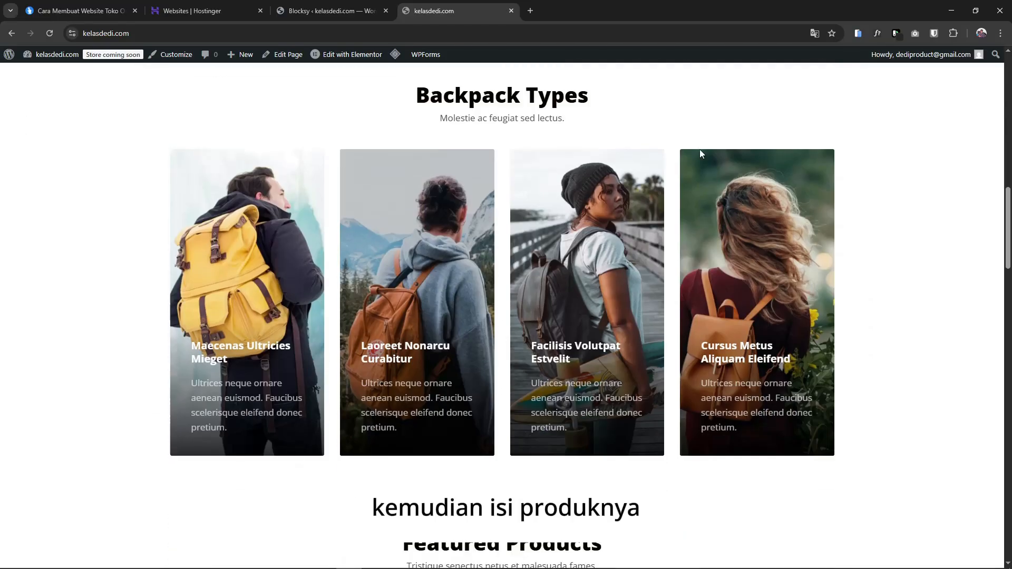
scroll(727, 342, down, 7)
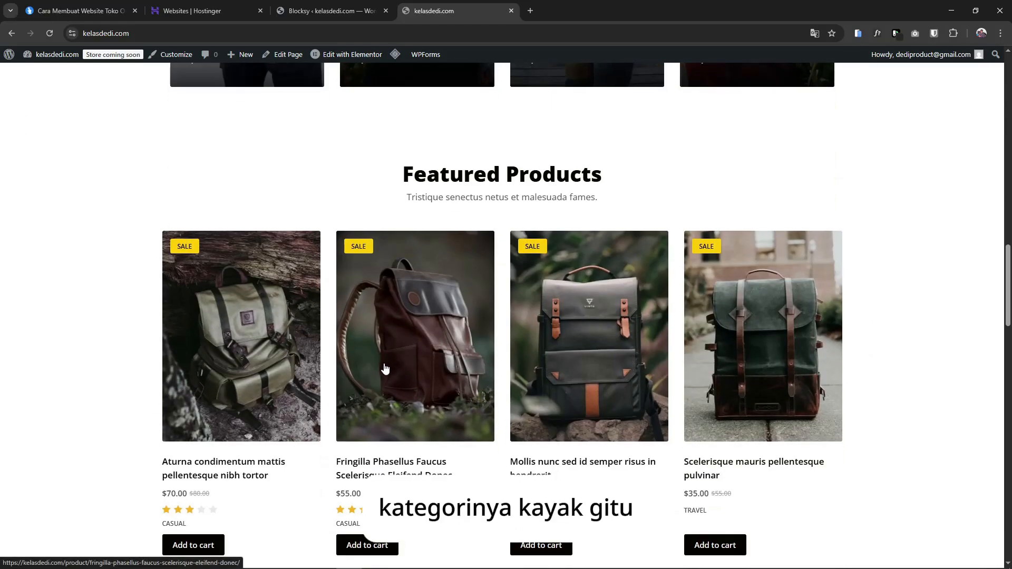
Close the starter site import dialog in the Blocksy dashboard and review step 2 of the tutorial article on the WooCommerce starter template.
click(329, 9)
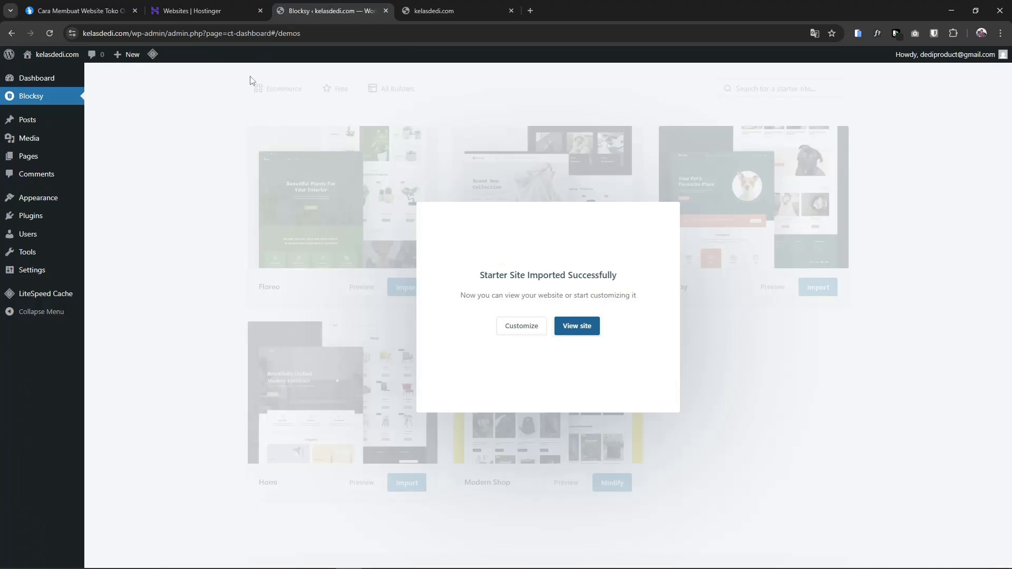
click(691, 386)
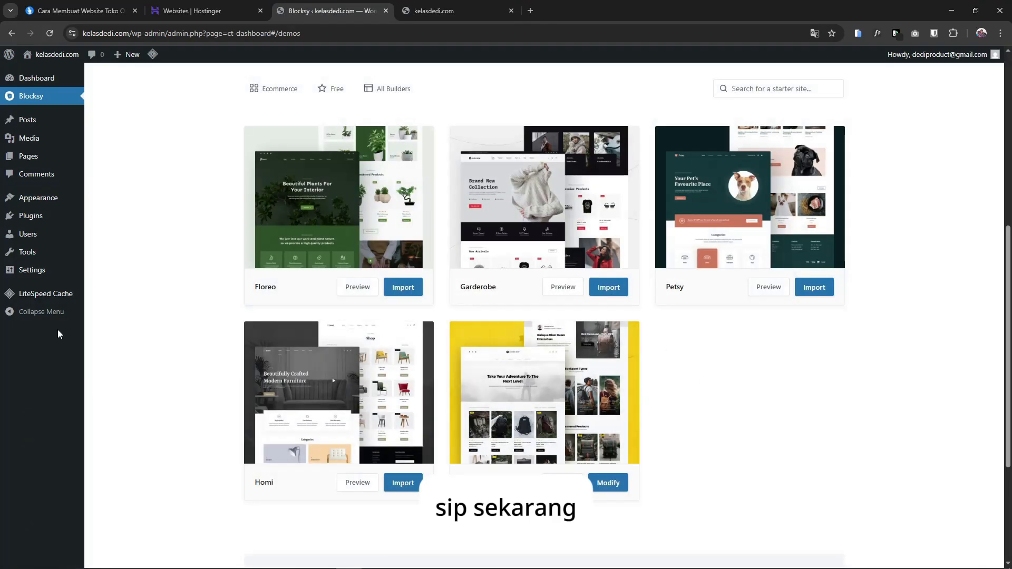
click(75, 5)
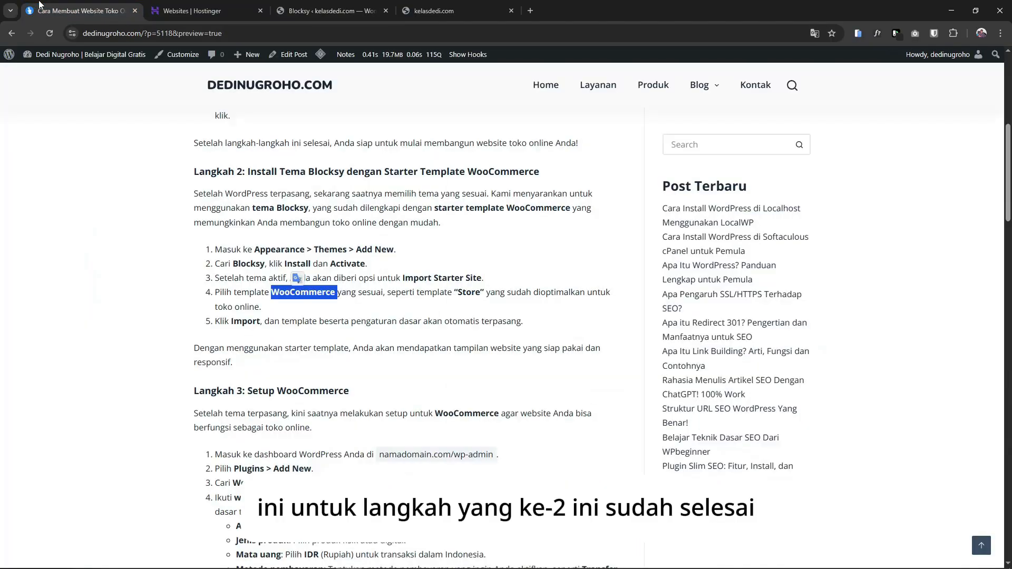
click(416, 348)
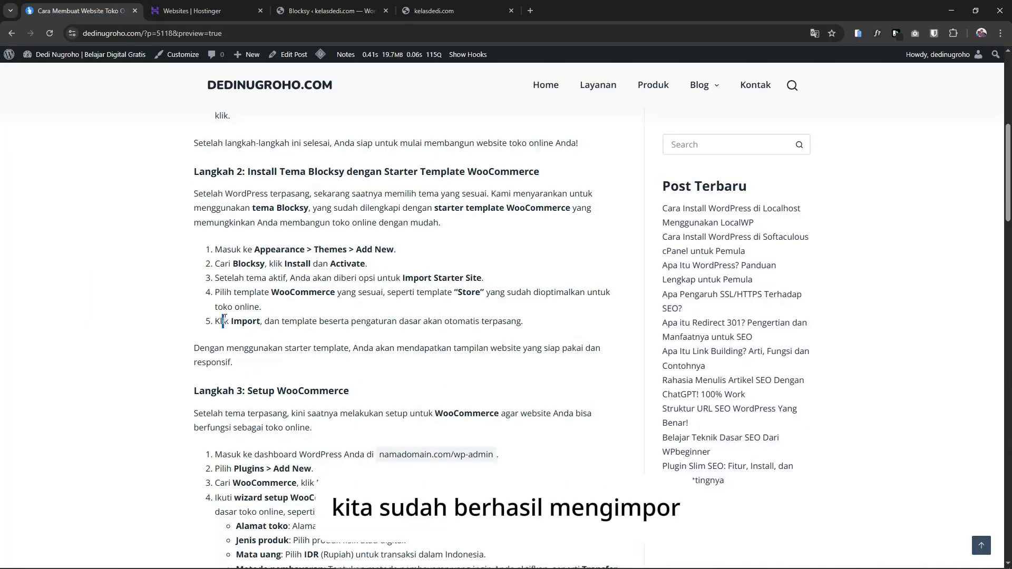
drag(225, 319, 274, 320)
click(350, 320)
drag(384, 172, 546, 178)
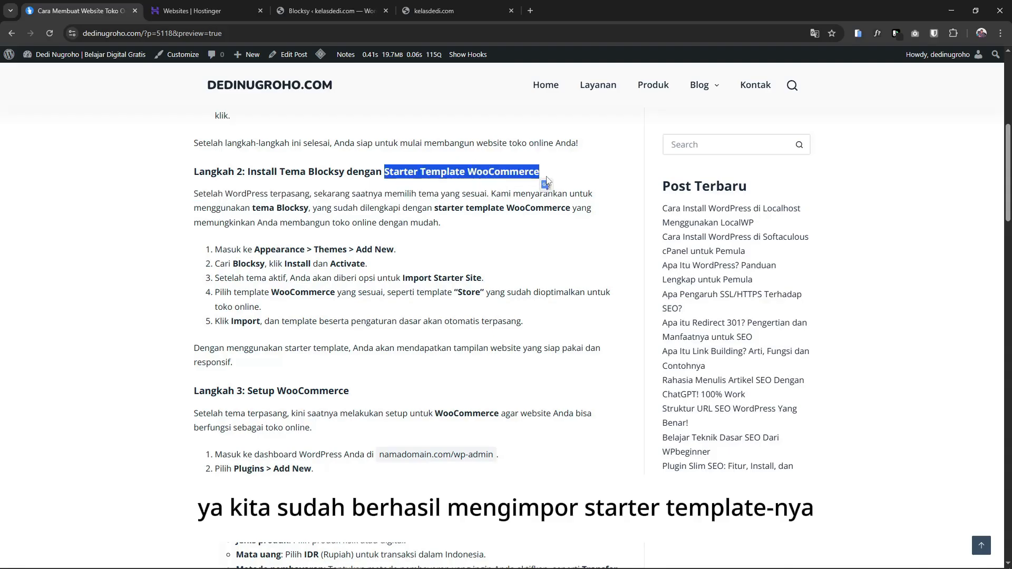
Open the kelasdedi.com installed plugins list and update the WooCommerce database.
click(299, 7)
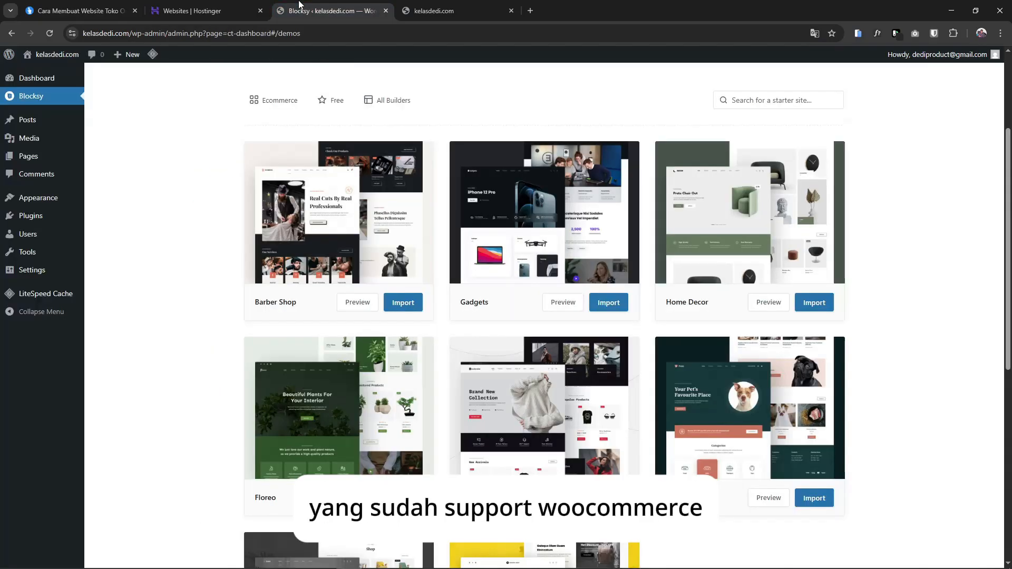
click(32, 219)
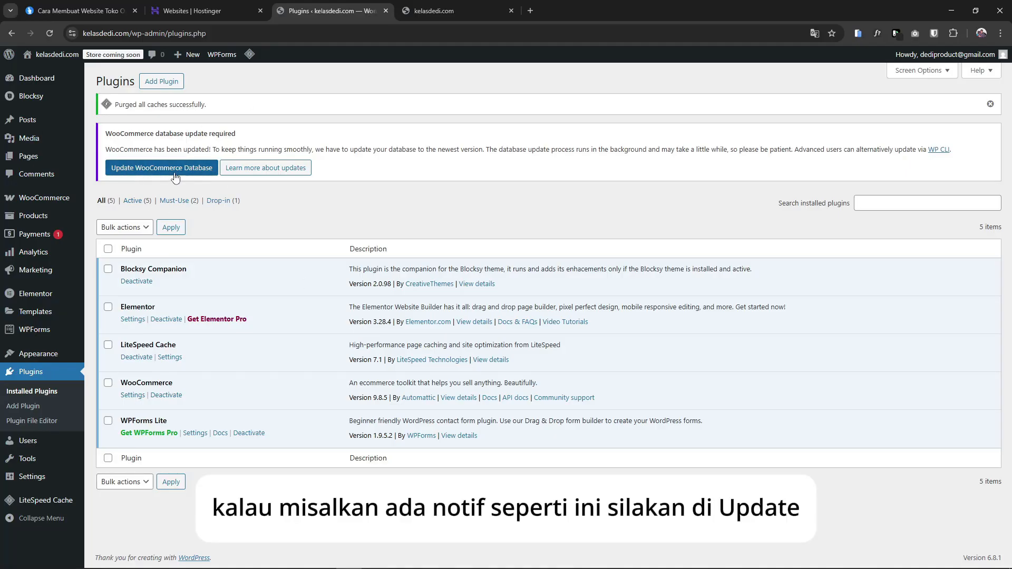
click(158, 167)
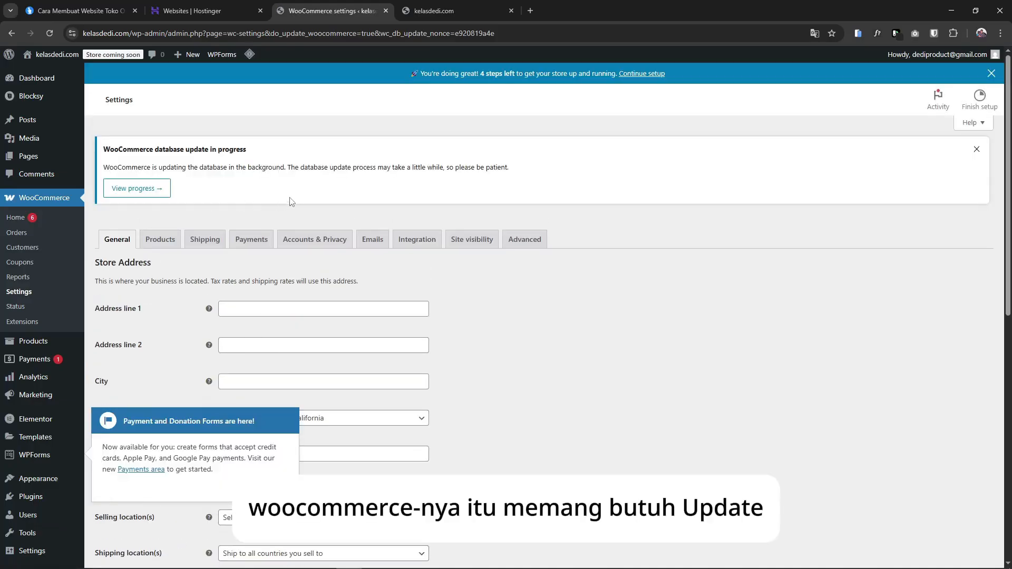
Read step 3 of the tutorial article on installing and activating WooCommerce.
click(79, 7)
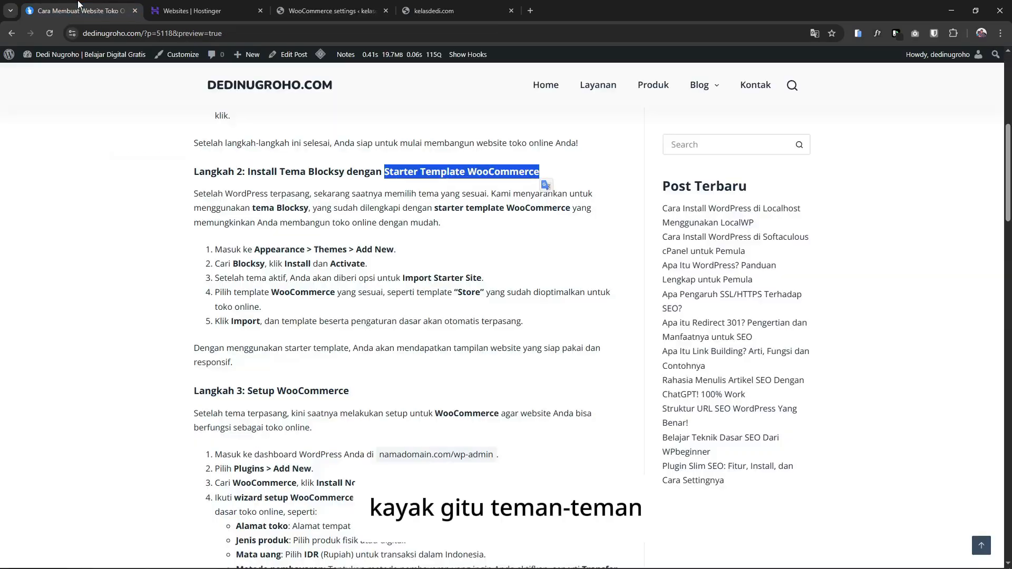
click(416, 314)
scroll(378, 362, down, 3)
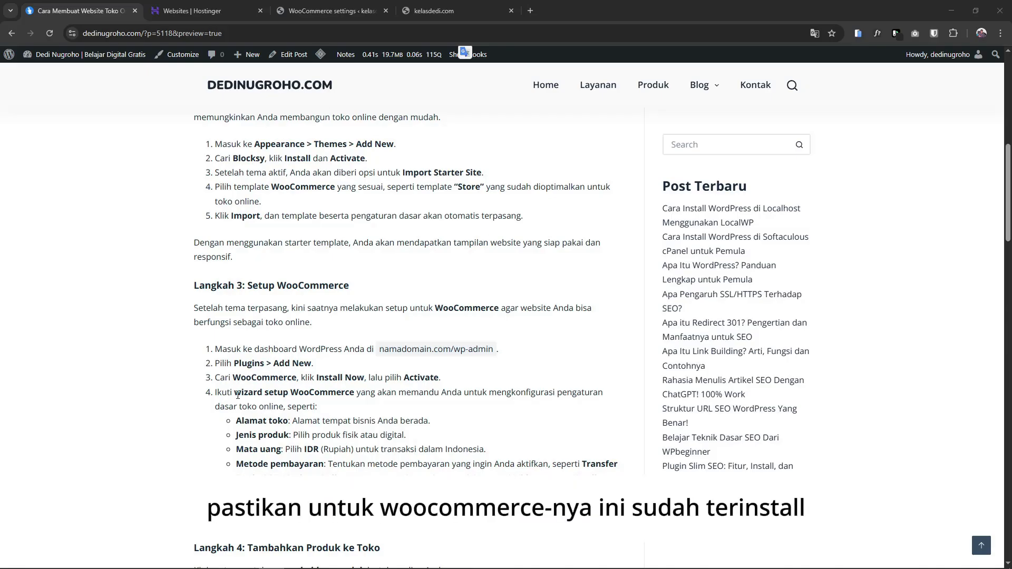
drag(234, 380, 452, 380)
click(380, 389)
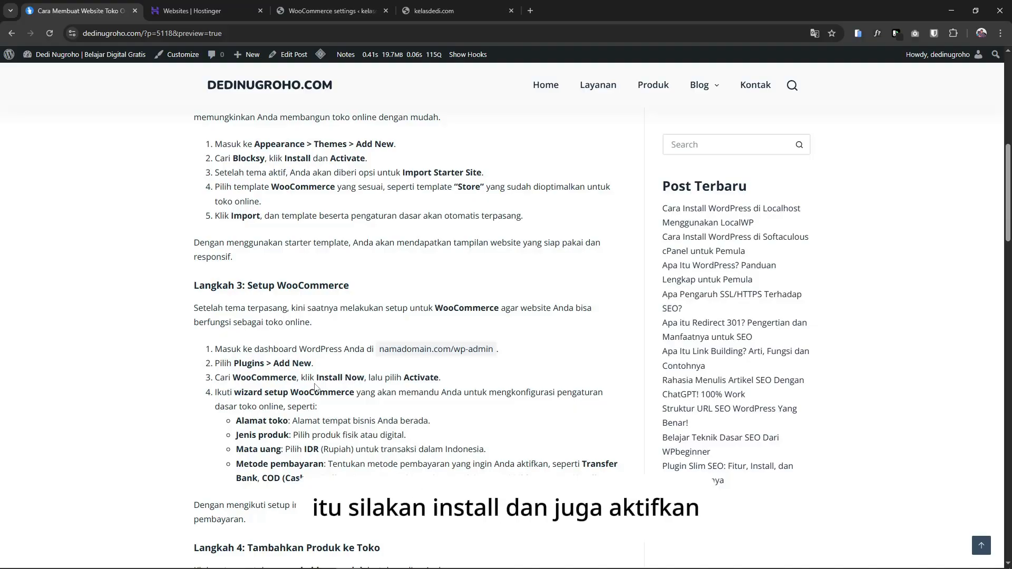
Return to the installed plugins list, dismiss the Payment and Donation Forms notice and check the WooCommerce plugin and its admin entries.
click(332, 11)
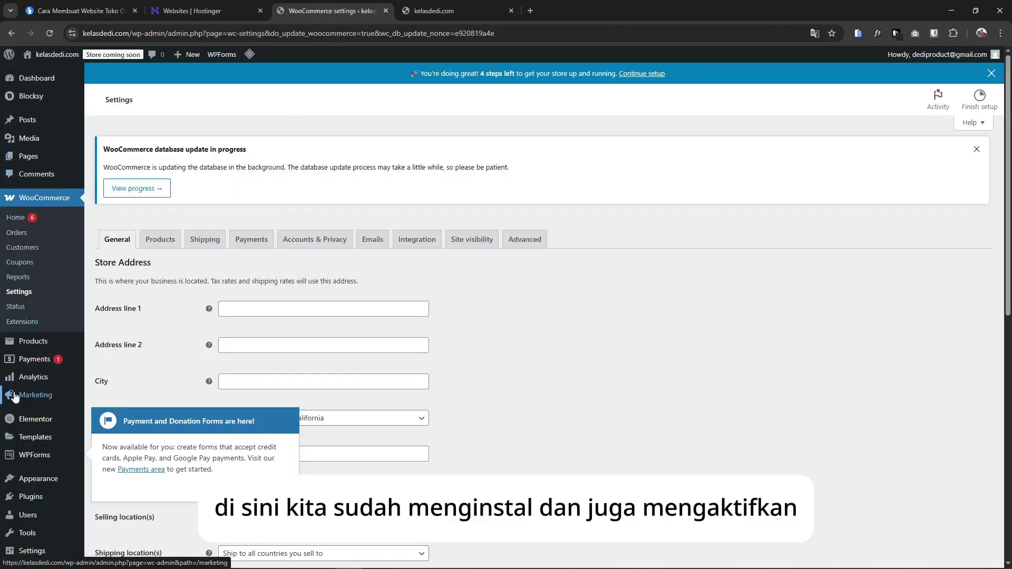
click(30, 497)
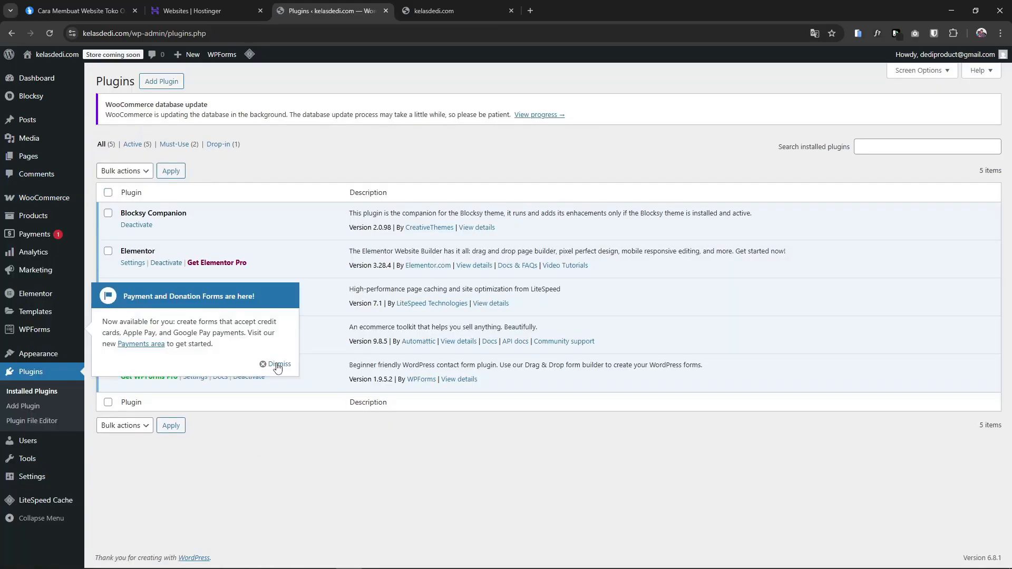
click(276, 364)
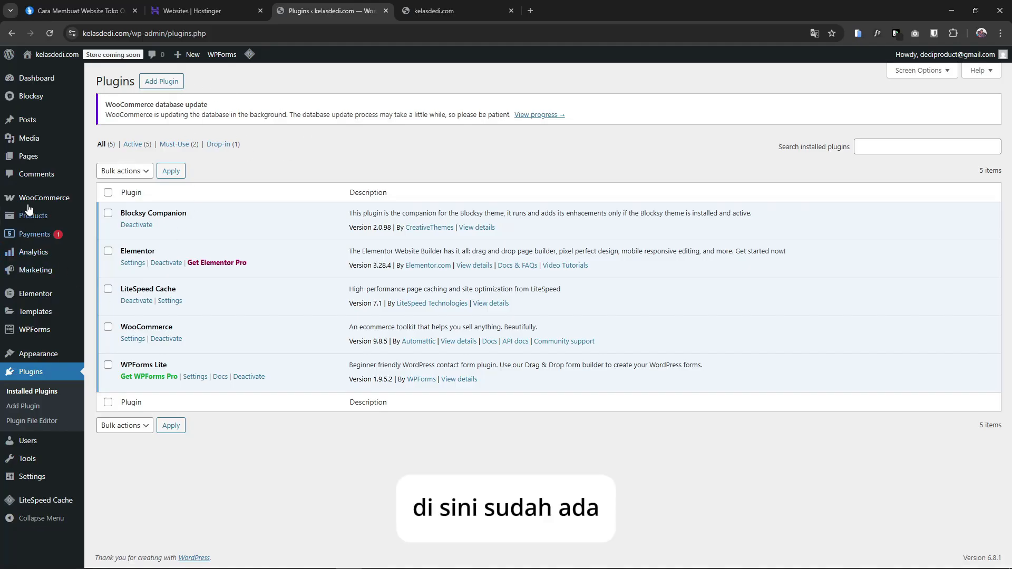
mouse_move(33, 202)
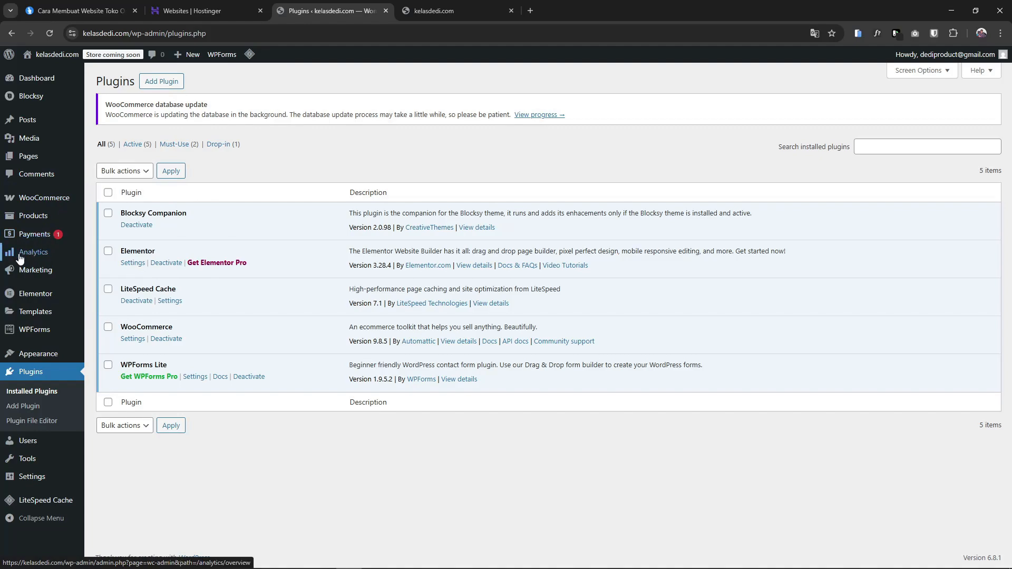
mouse_move(35, 271)
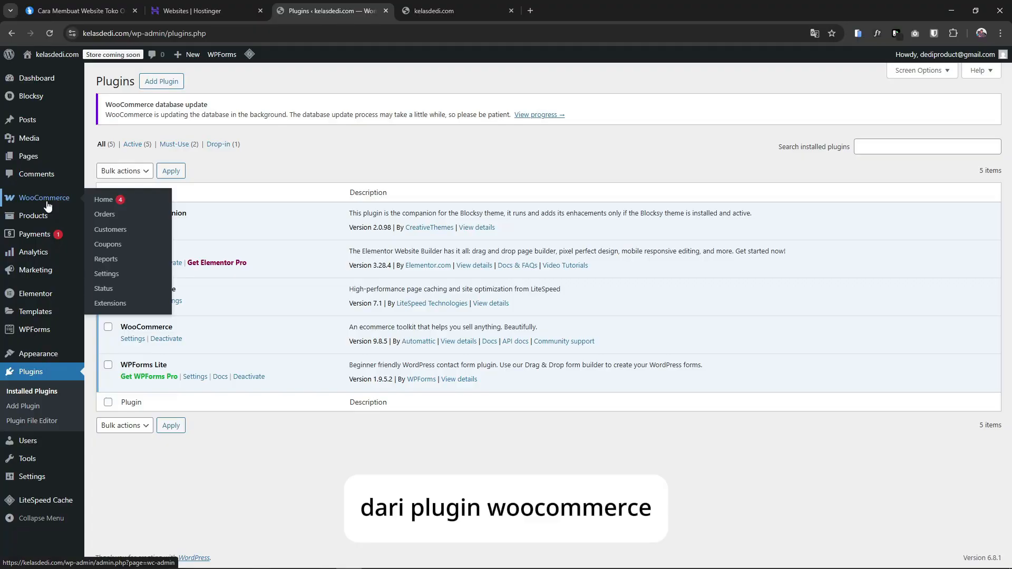
Check the article's WooCommerce setup points and start the guided store setup on kelasdedi.com.
click(104, 5)
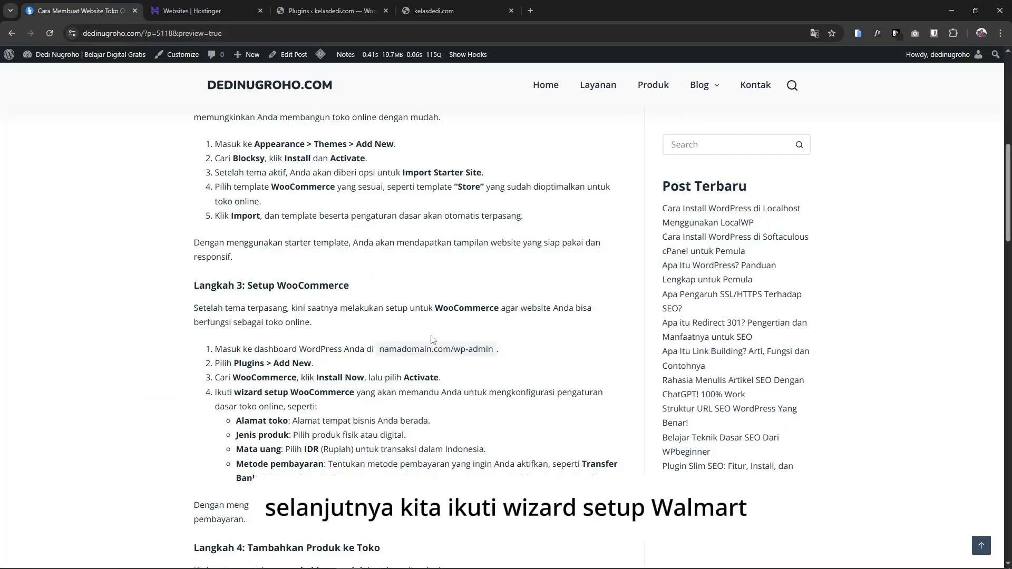
scroll(426, 338, down, 2)
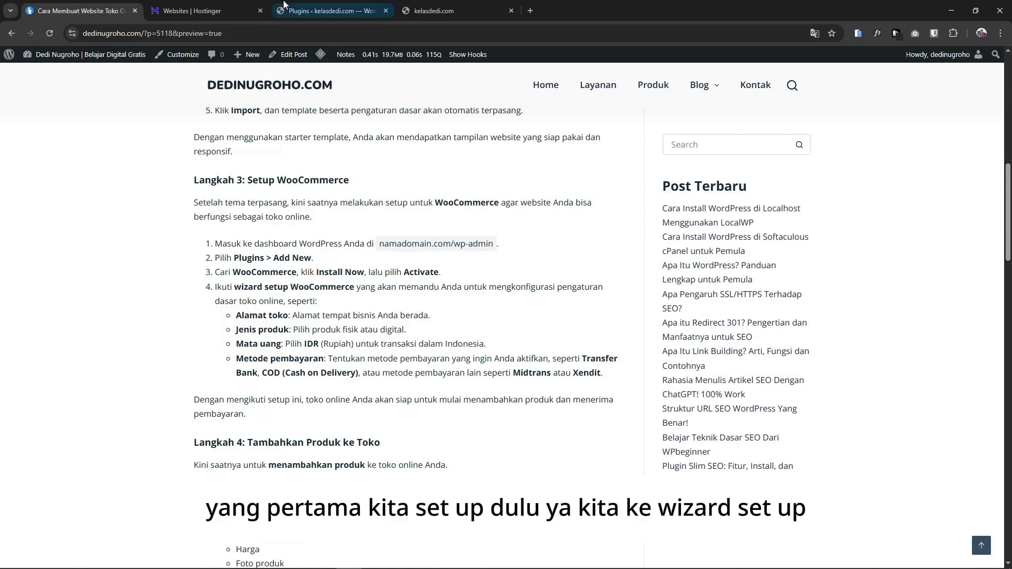
click(332, 10)
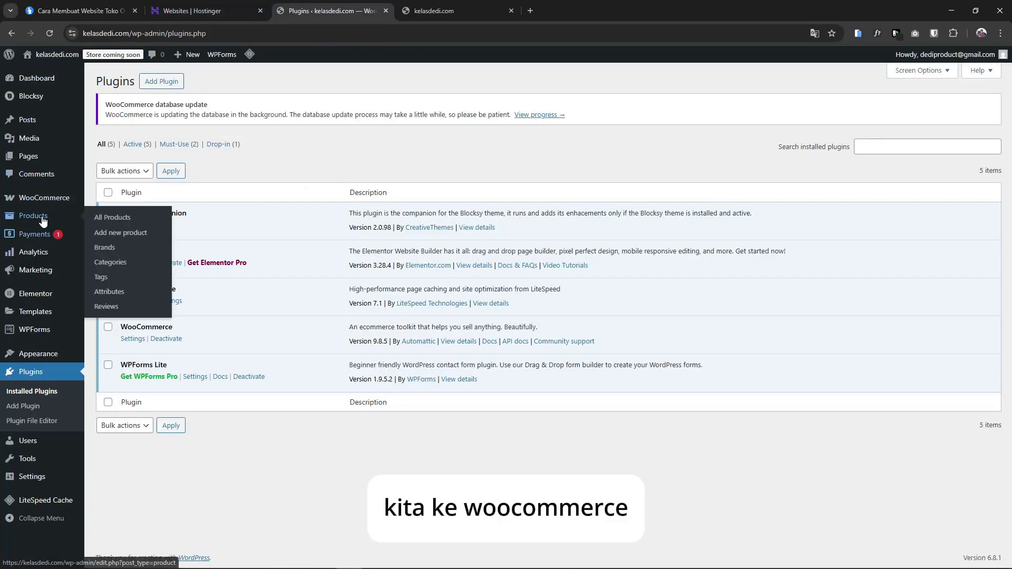
mouse_move(65, 203)
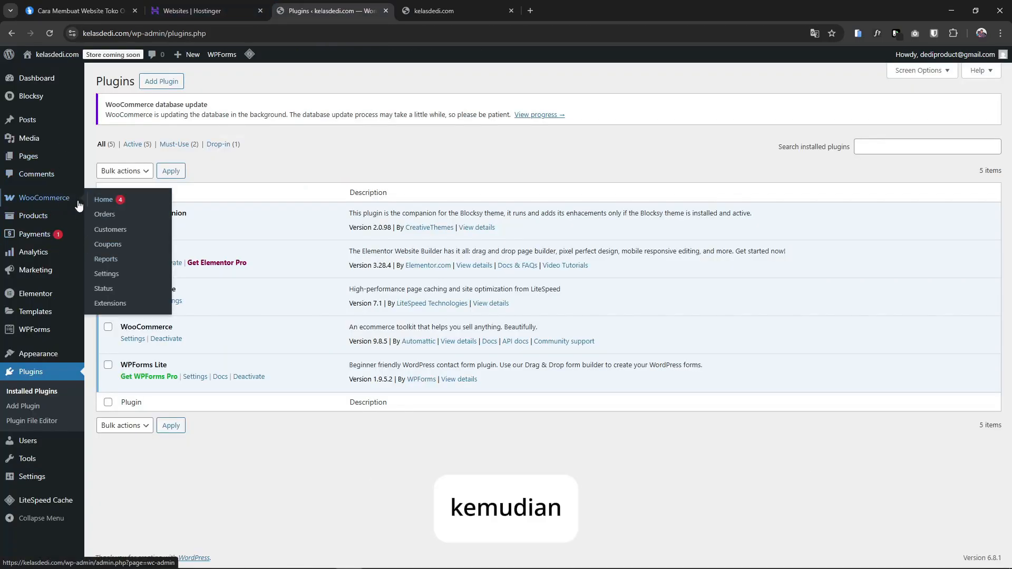
click(58, 199)
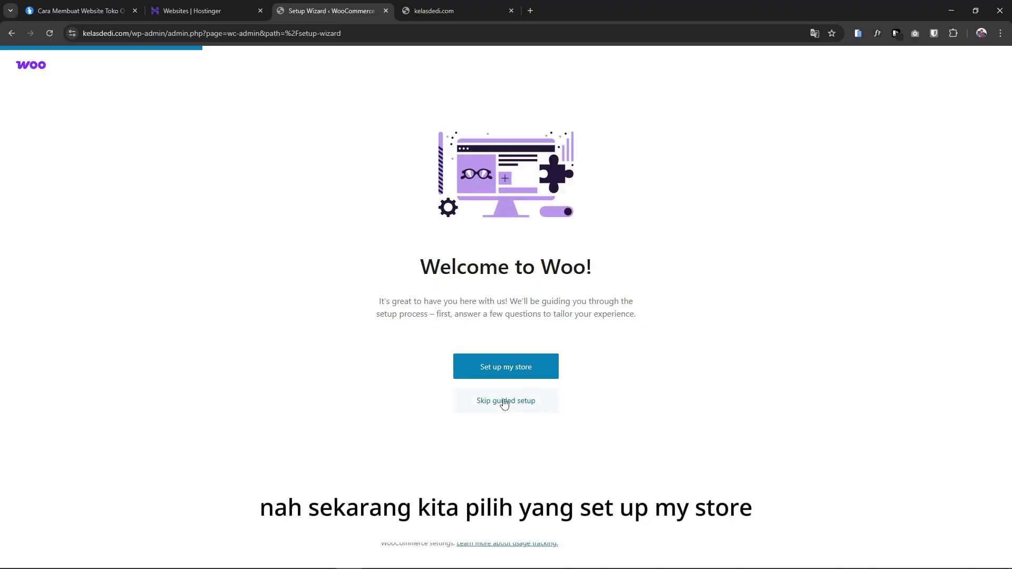
click(504, 370)
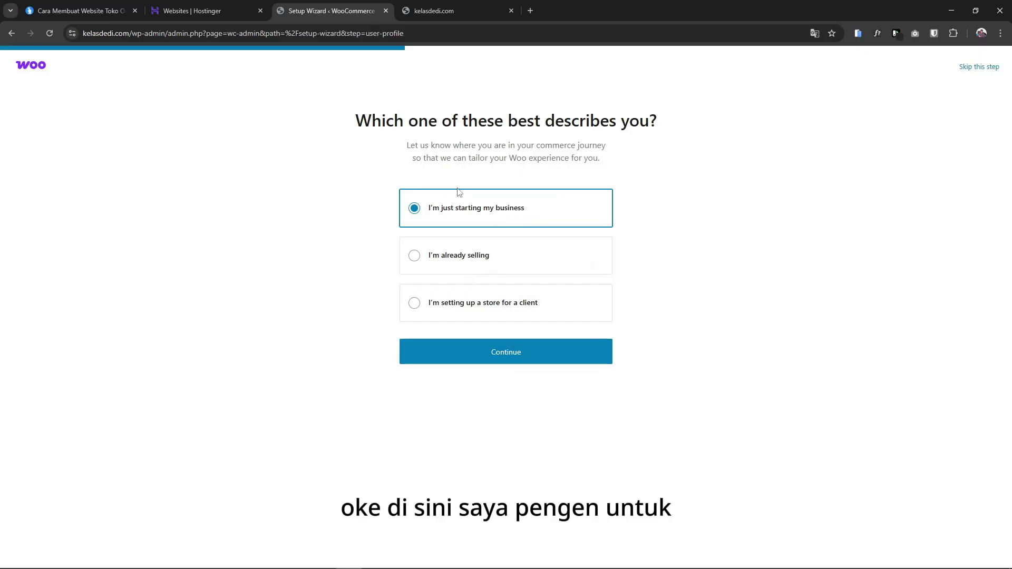
Set the business profile to already selling, selling online, with WordPress as the current platform, and continue the setup.
click(475, 258)
click(477, 343)
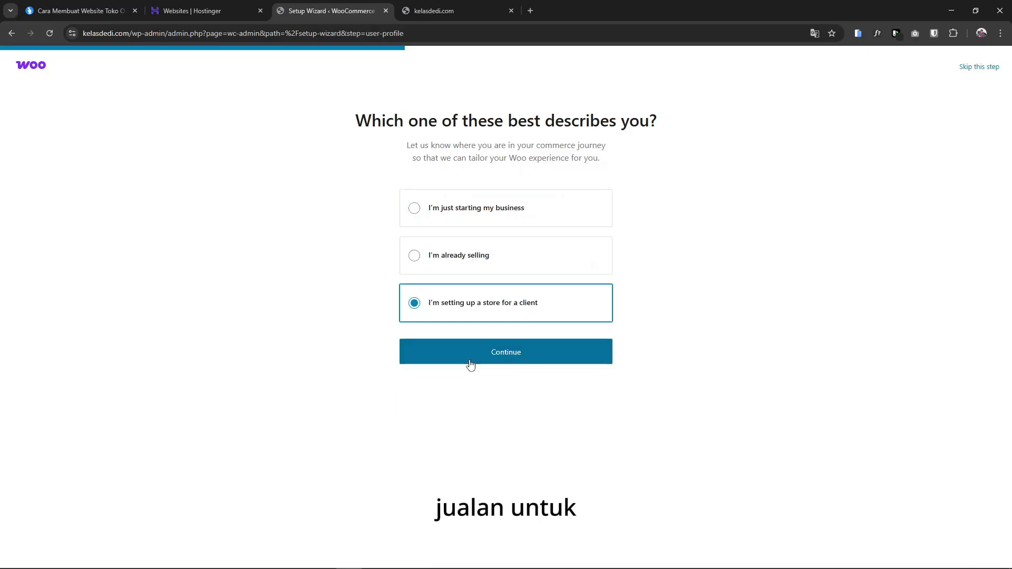
click(468, 269)
click(469, 303)
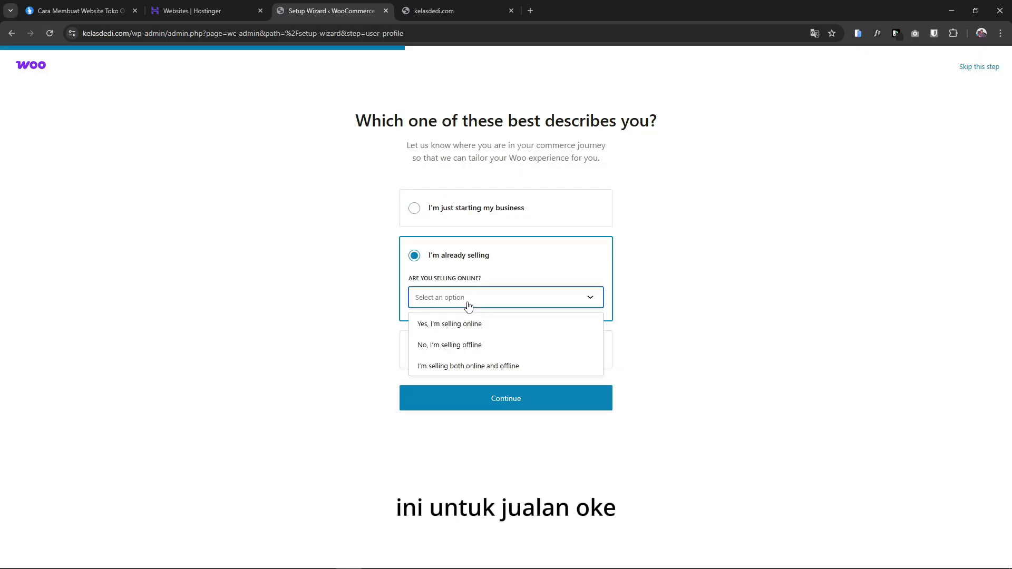
click(463, 324)
click(466, 342)
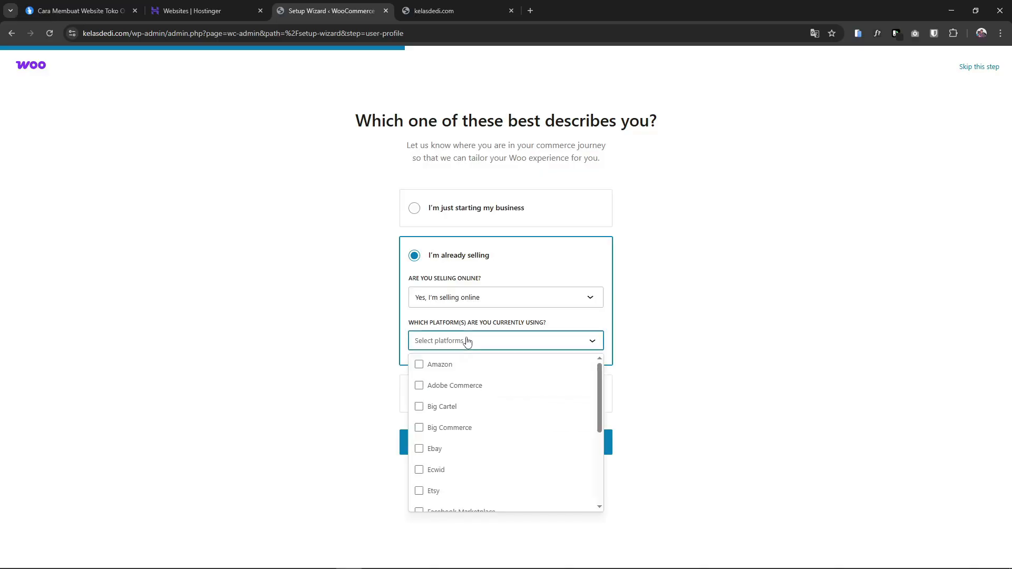
scroll(469, 428, down, 3)
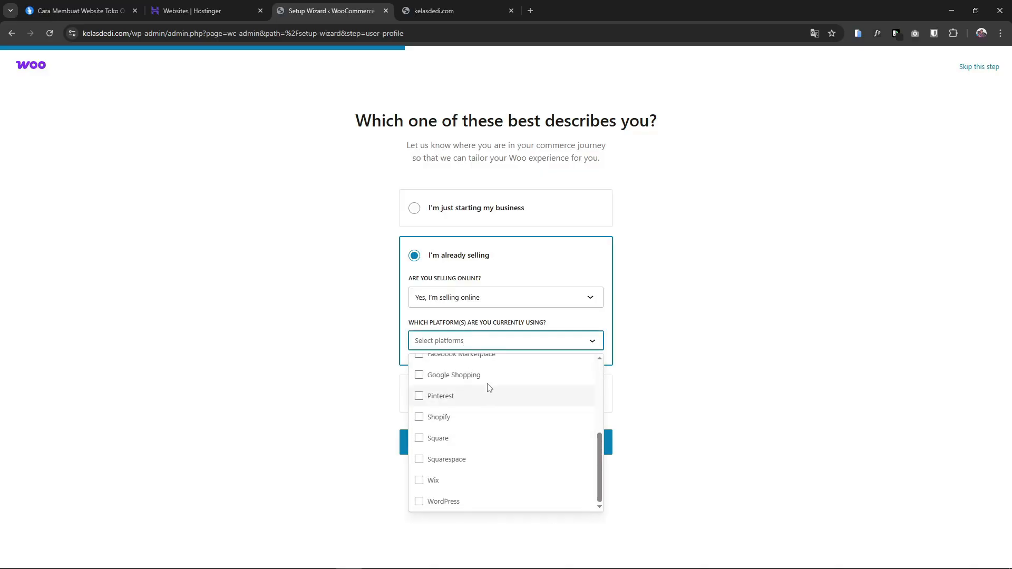
click(473, 501)
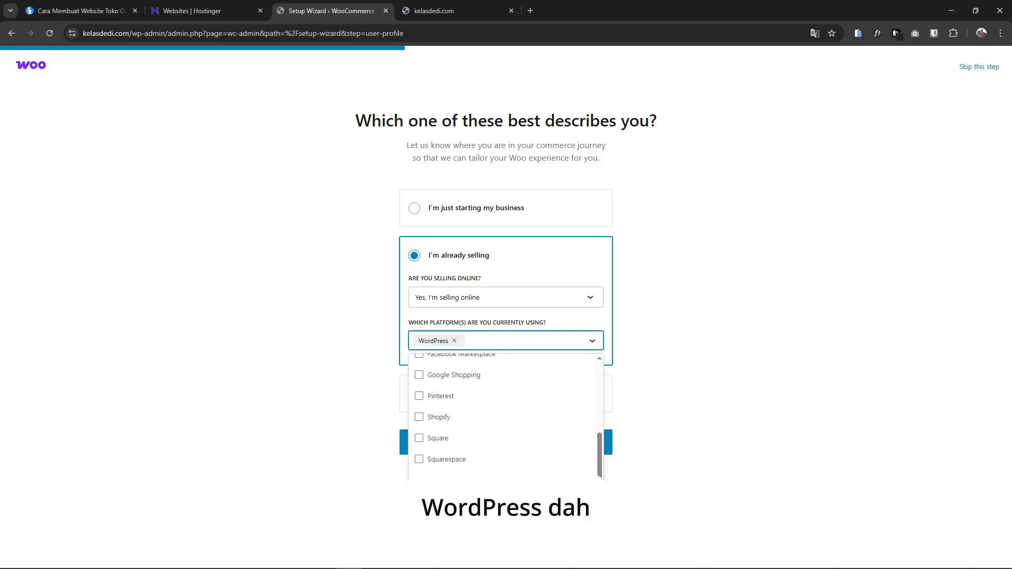
click(650, 466)
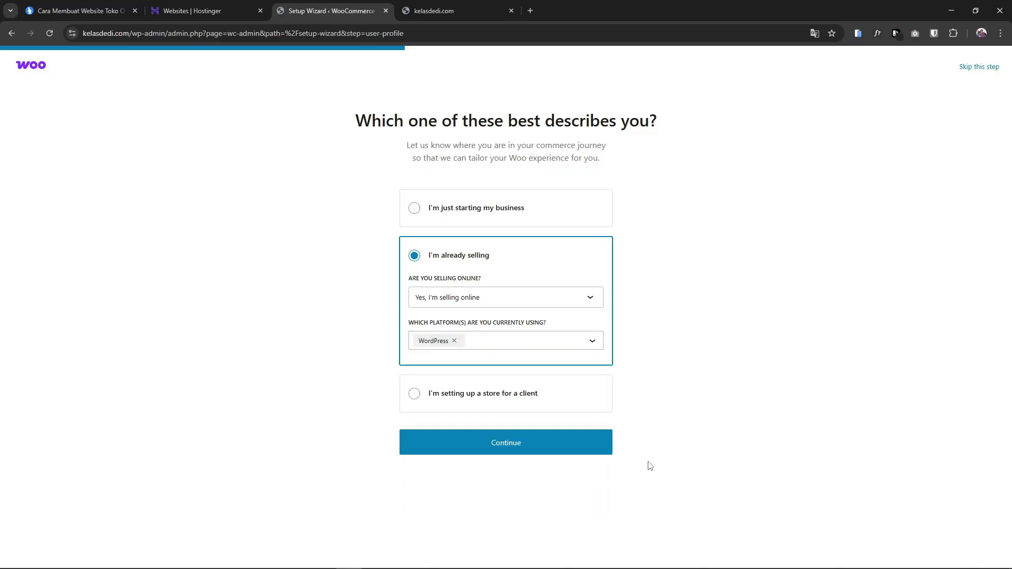
click(515, 454)
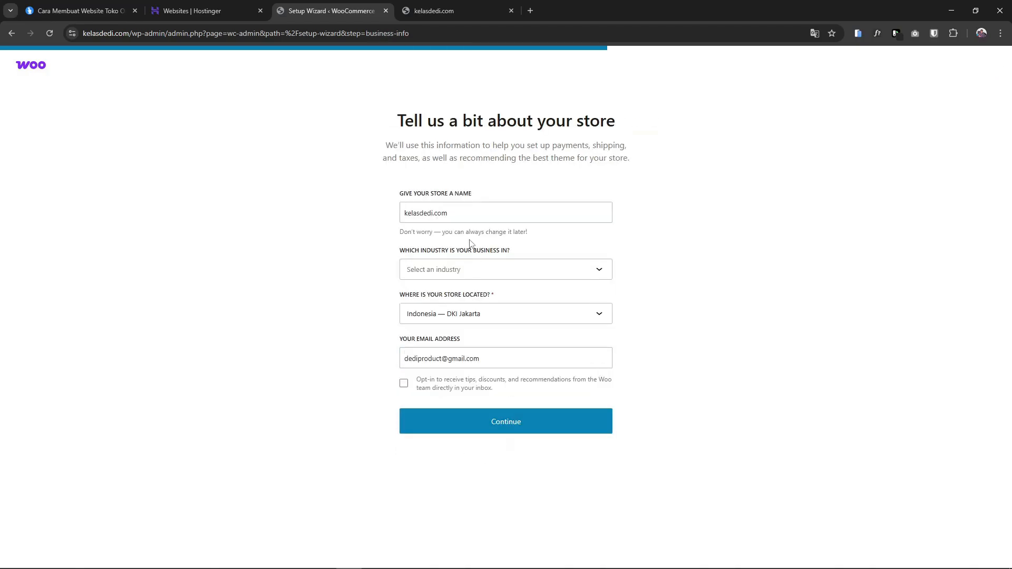
Check the storefront's products on kelasdedi.com and set the store's industry to Sports and recreation in the setup wizard.
click(477, 272)
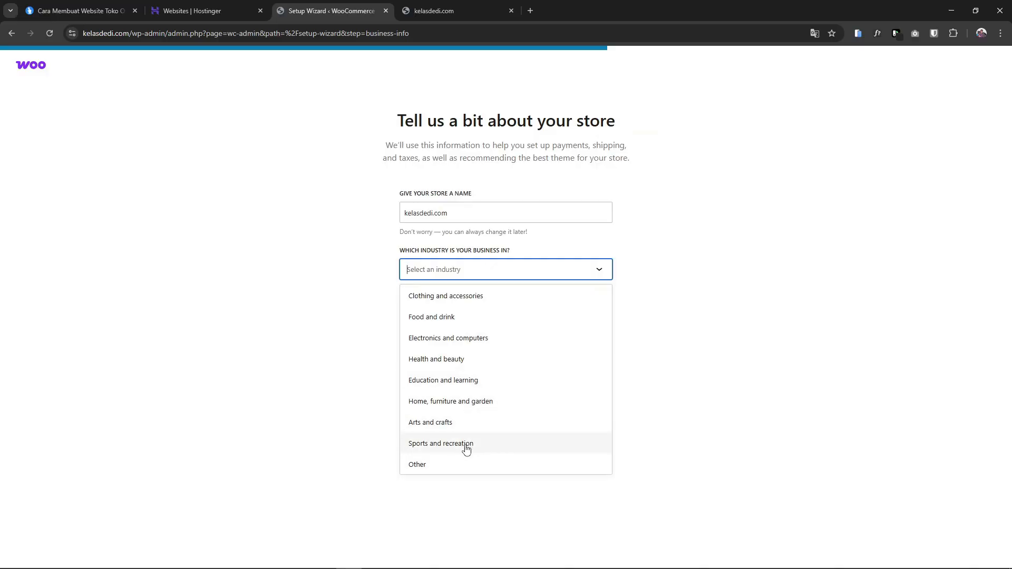
key(ctrl+Tab)
scroll(561, 422, down, 10)
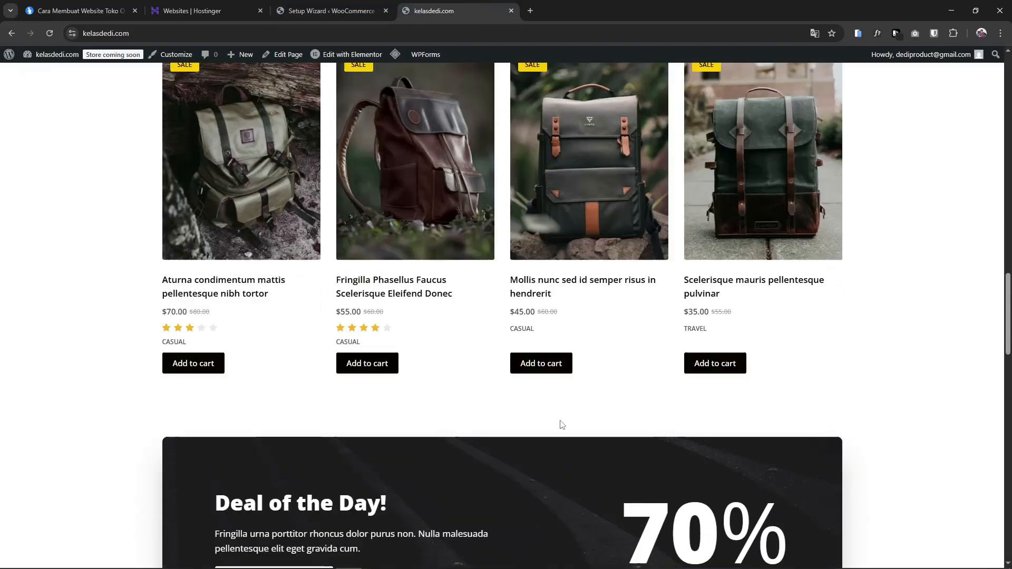
scroll(565, 437, up, 9)
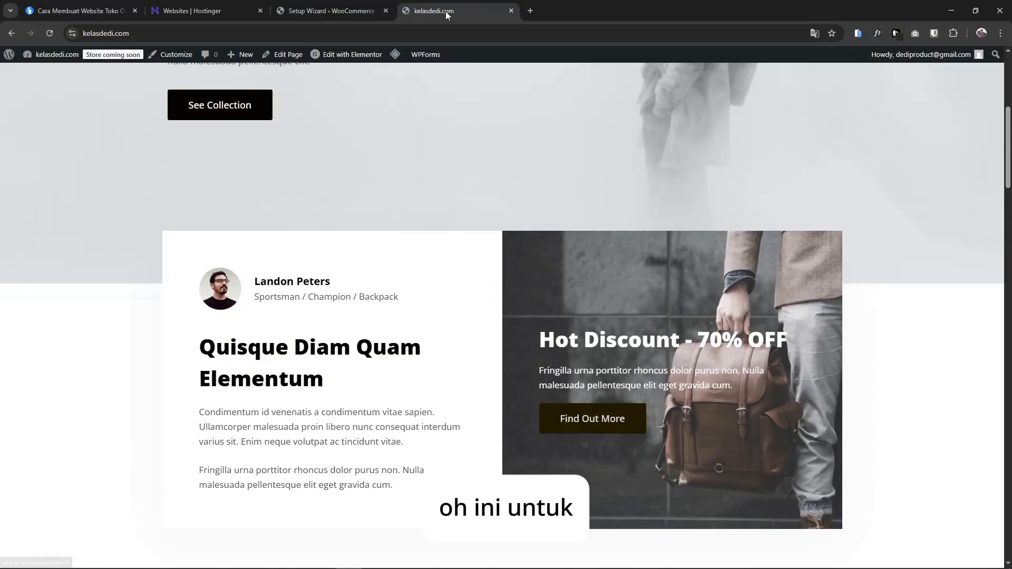
click(382, 6)
click(458, 449)
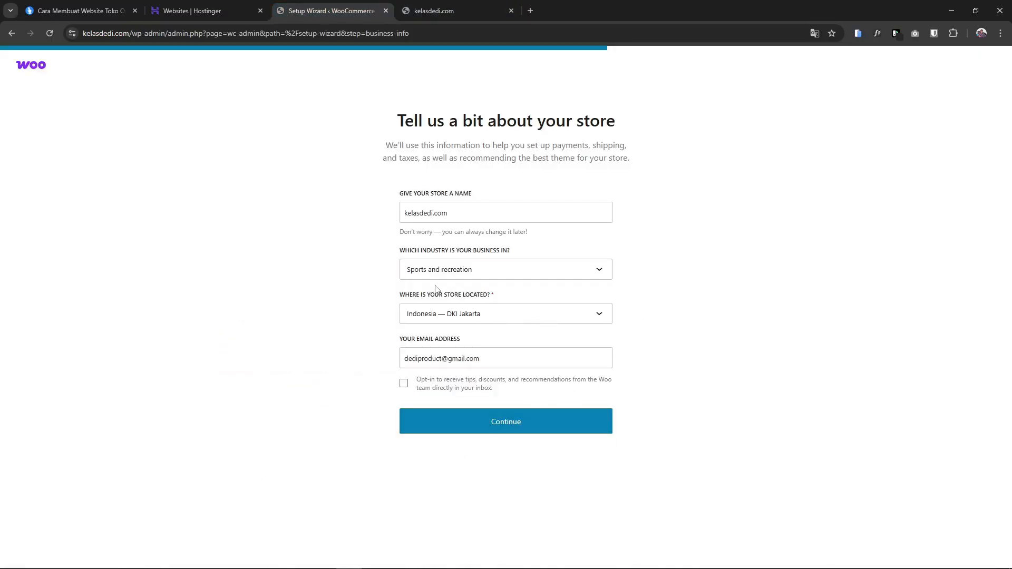
Keep Indonesia — DKI Jakarta as the store location and continue the setup.
click(449, 313)
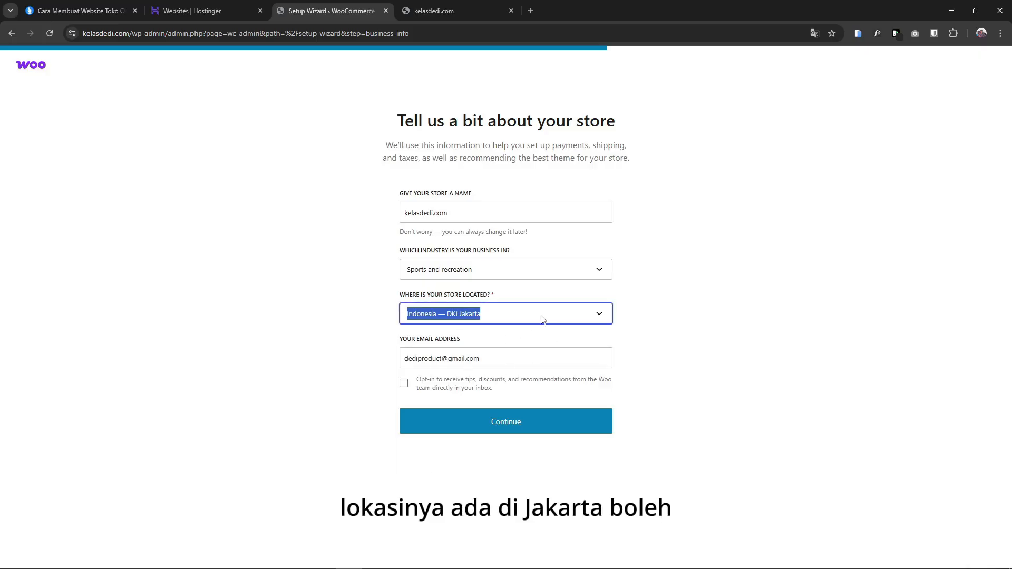
click(578, 500)
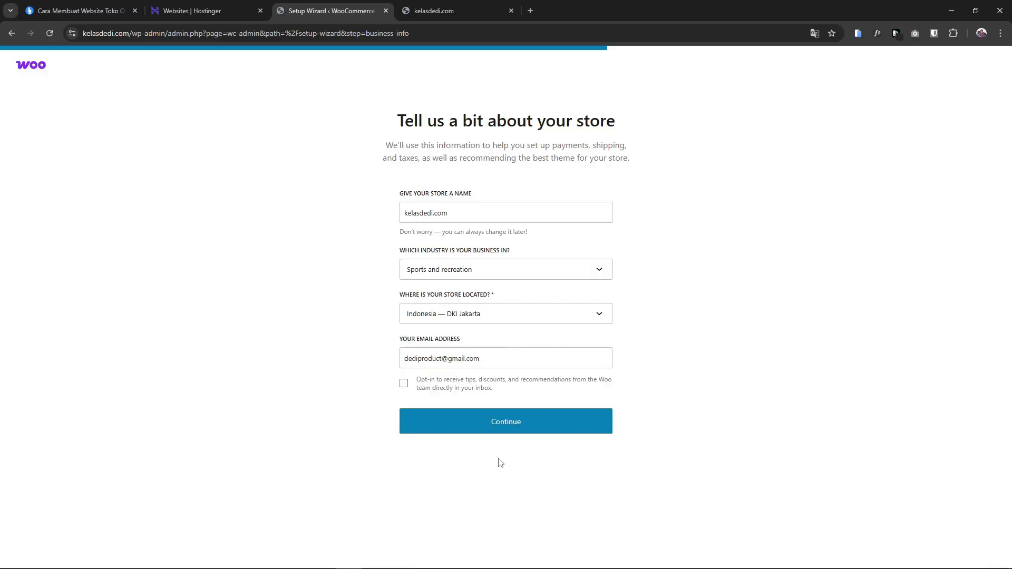
click(509, 429)
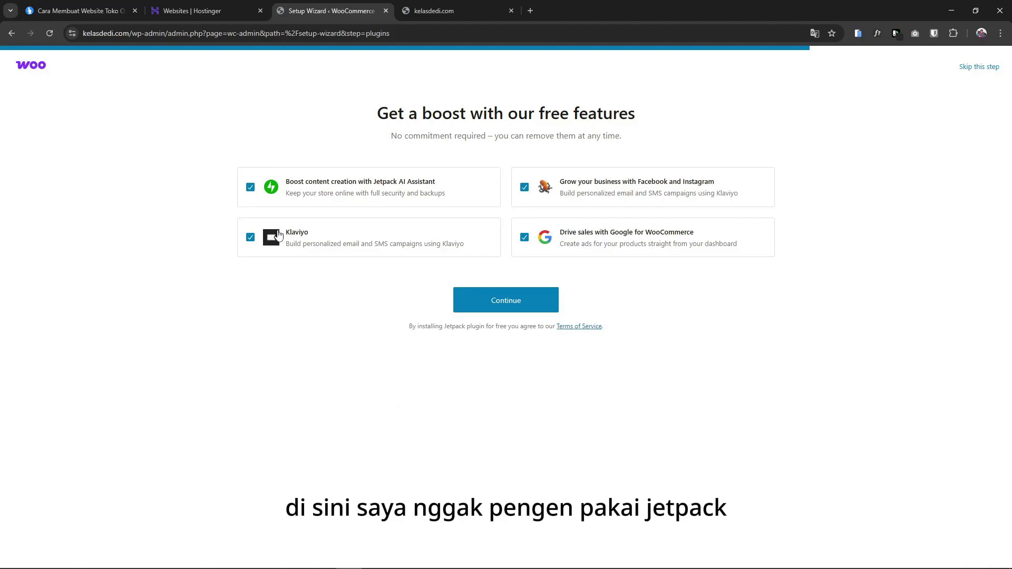
Deselect the Jetpack AI Assistant, Klaviyo, Facebook and Instagram, and Google for WooCommerce features, and continue the setup.
click(250, 187)
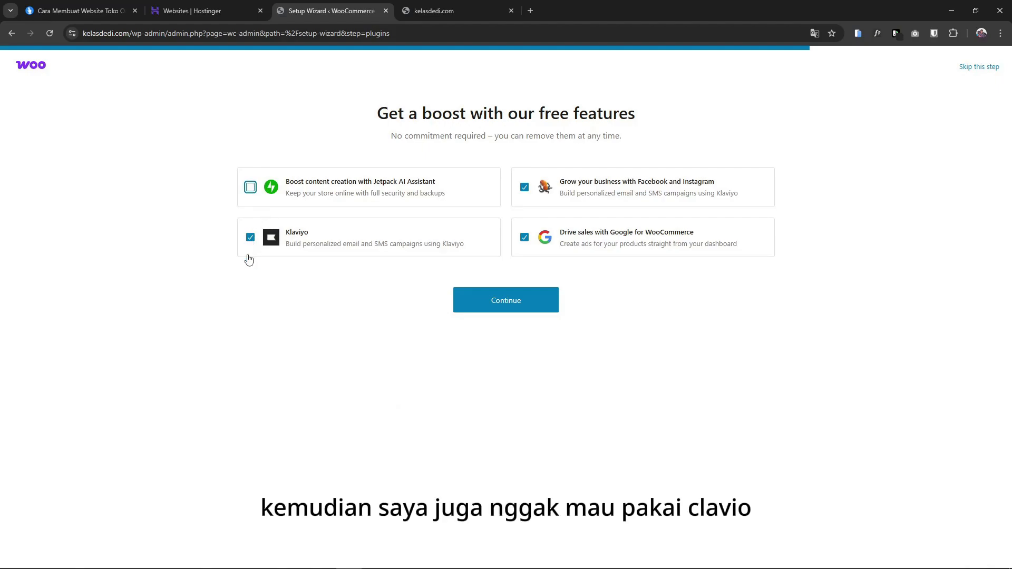
click(249, 238)
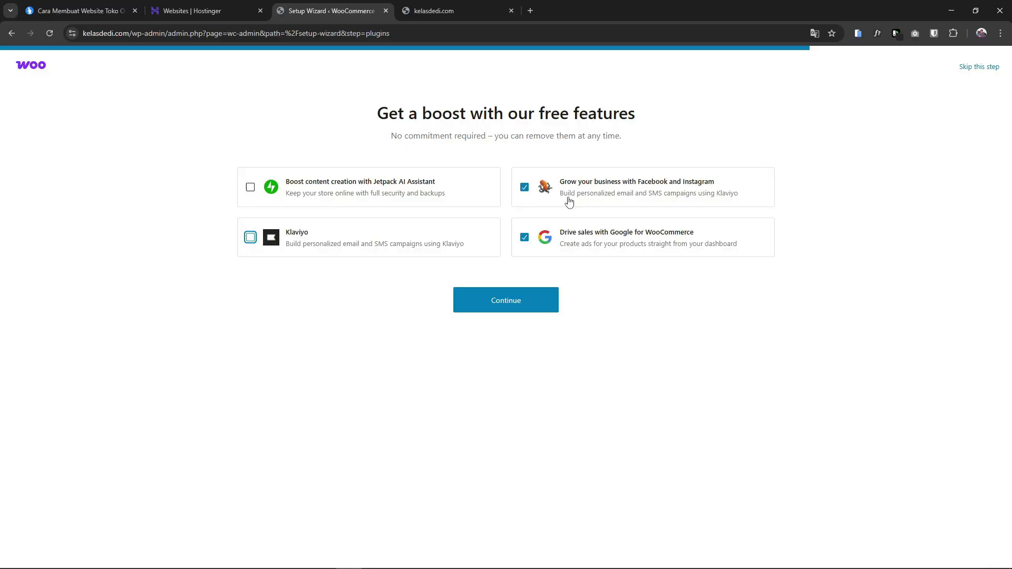
click(525, 188)
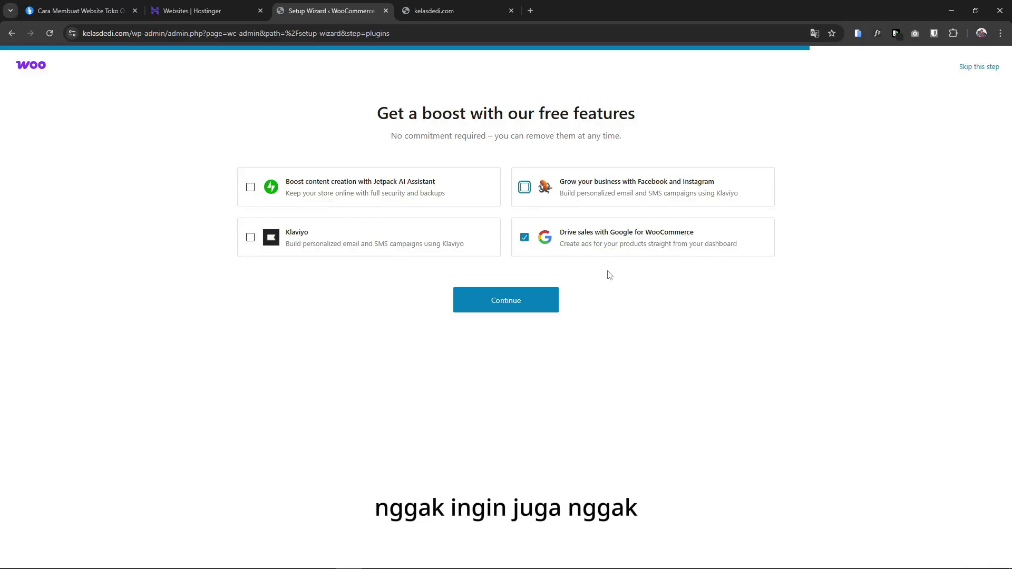
click(525, 238)
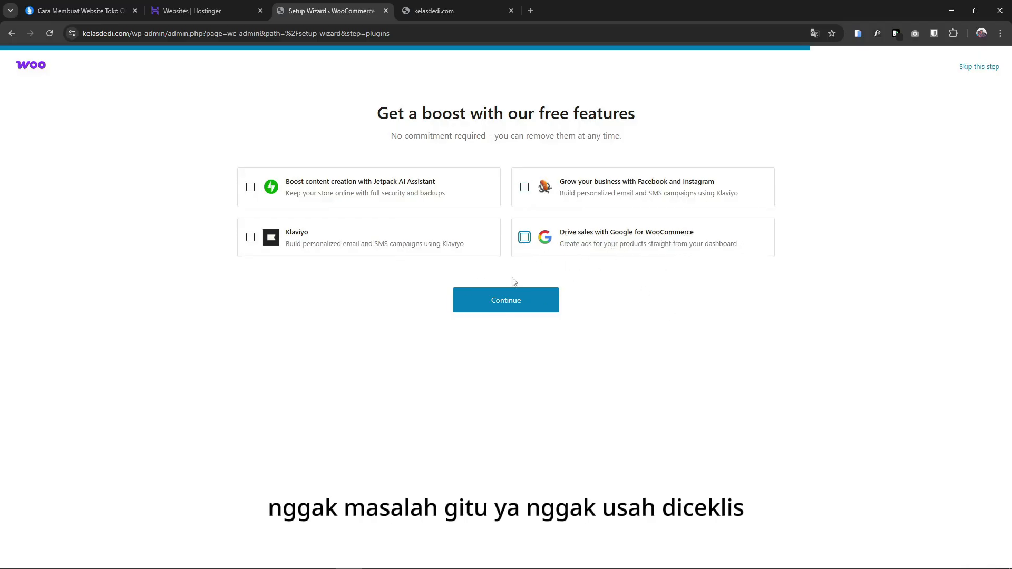
click(499, 309)
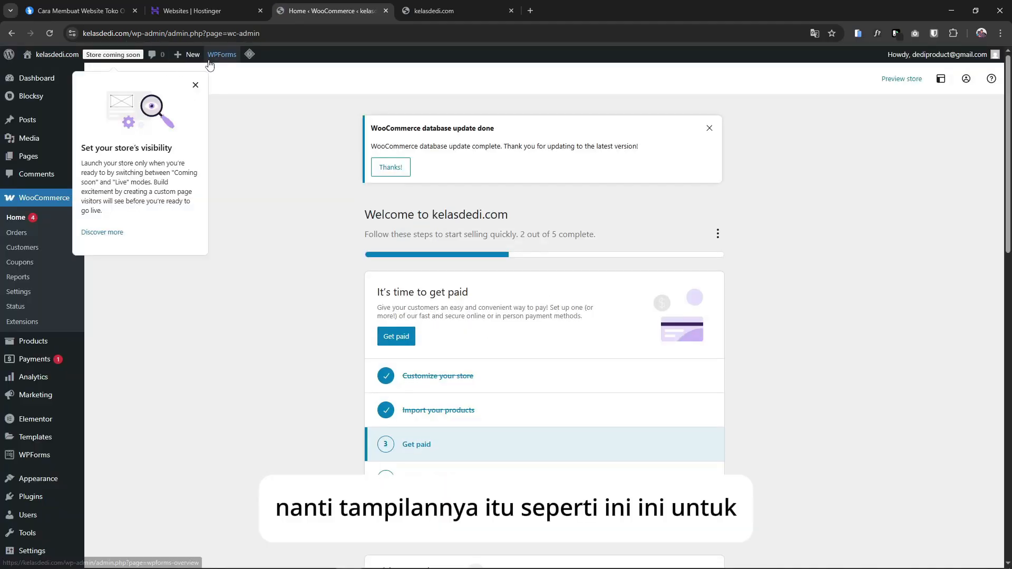
Close the store visibility tip, look over the WooCommerce home page and dismiss the database update notice.
click(195, 85)
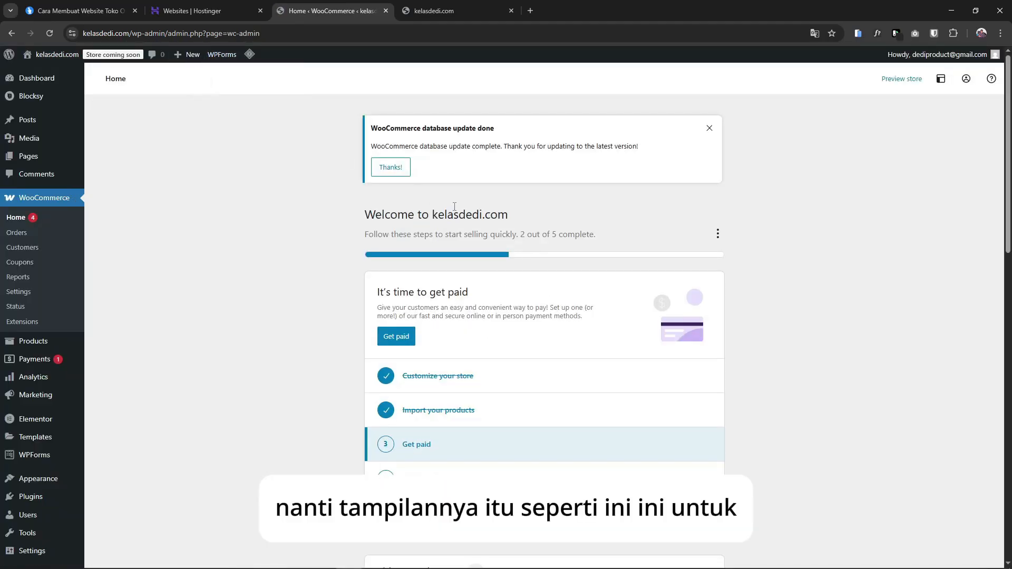
scroll(246, 396, down, 1)
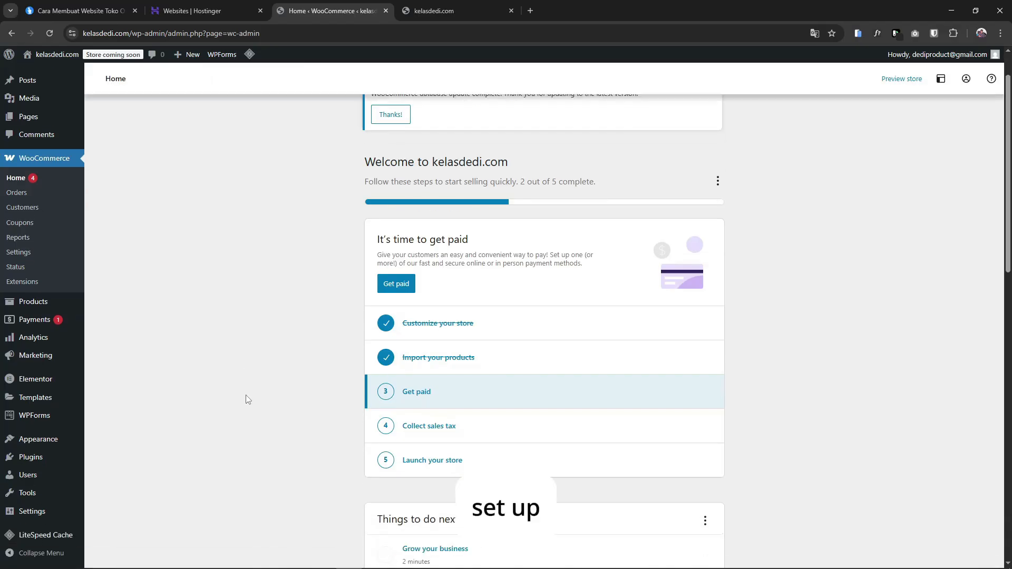
scroll(217, 347, up, 1)
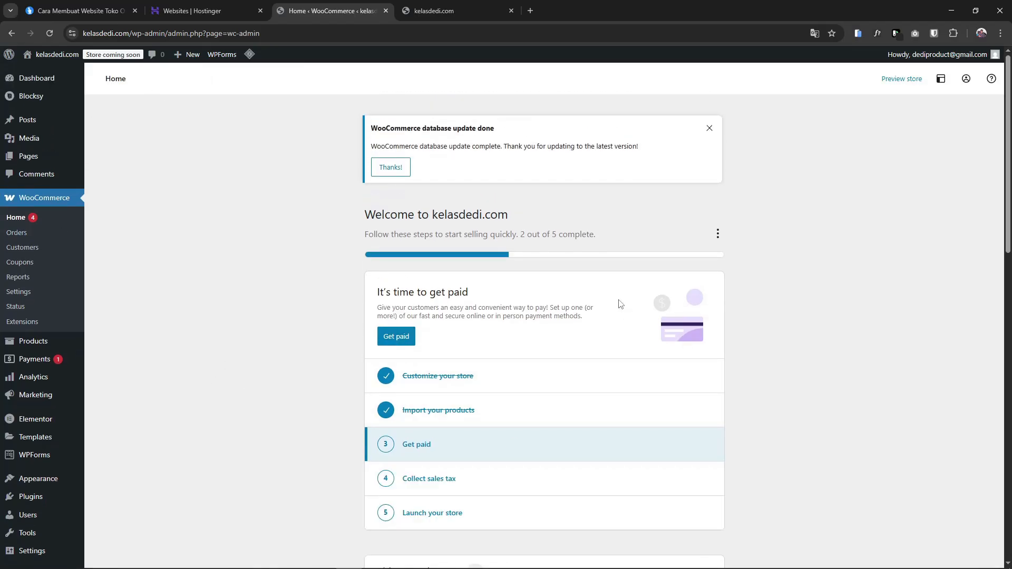
scroll(535, 345, down, 10)
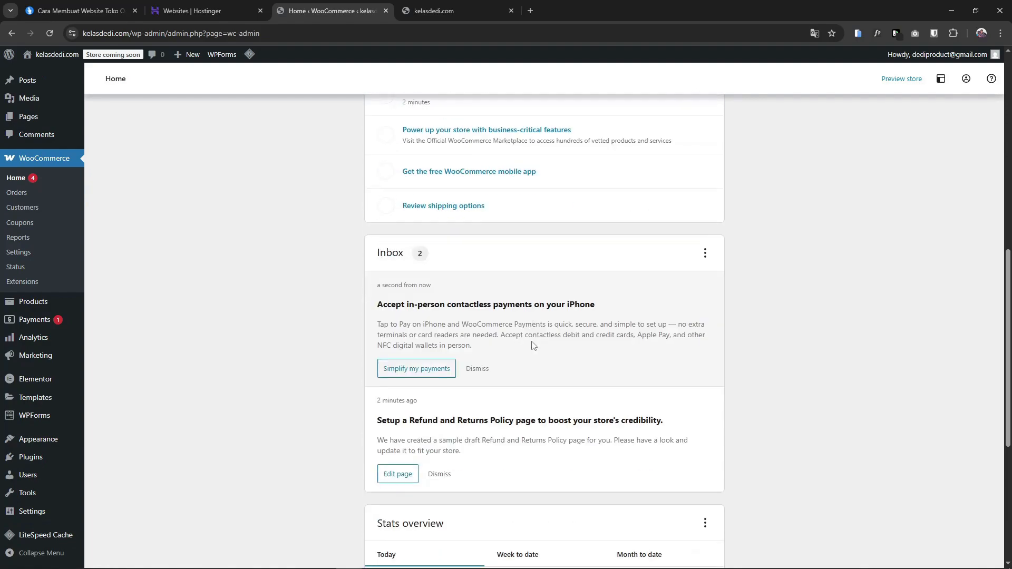
scroll(535, 345, up, 10)
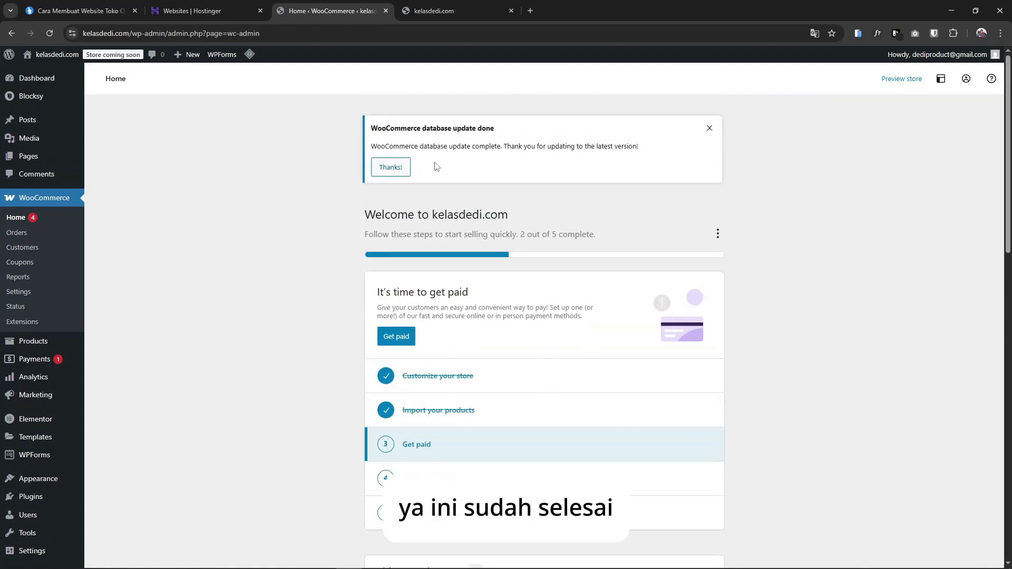
click(709, 128)
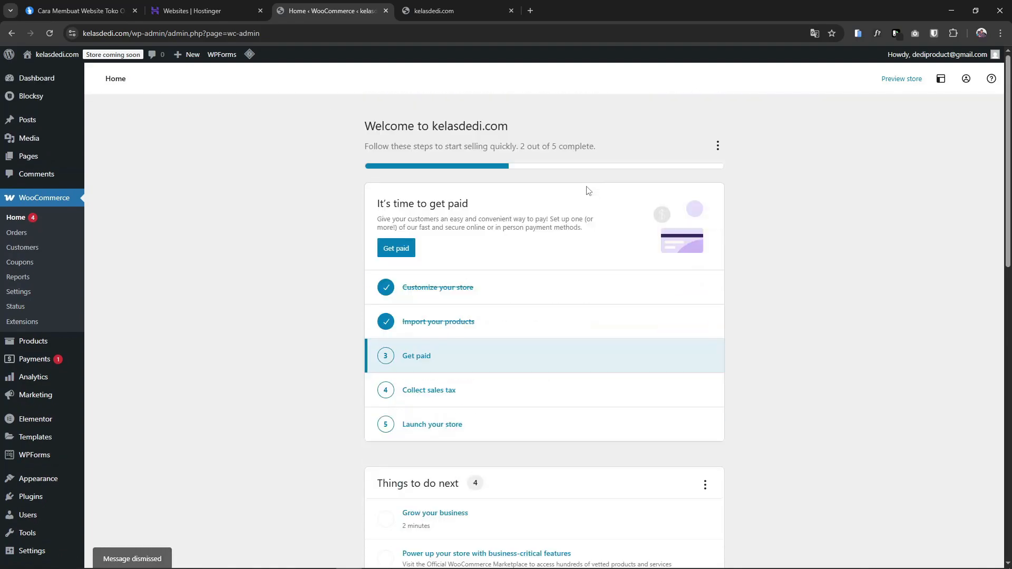
Hide the store setup list and the Things to do next list on the WooCommerce home page.
click(718, 146)
click(831, 224)
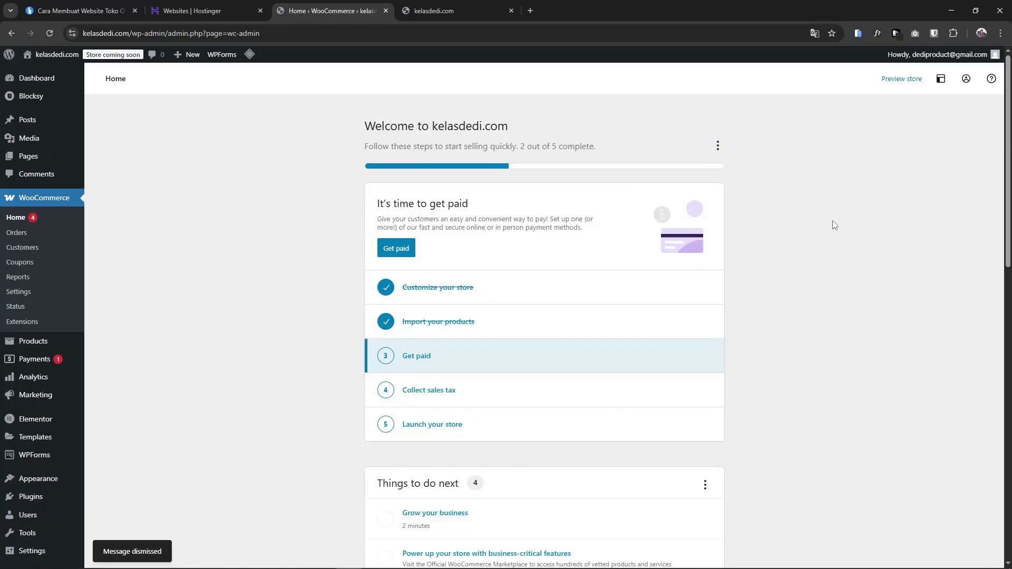
click(718, 146)
click(744, 176)
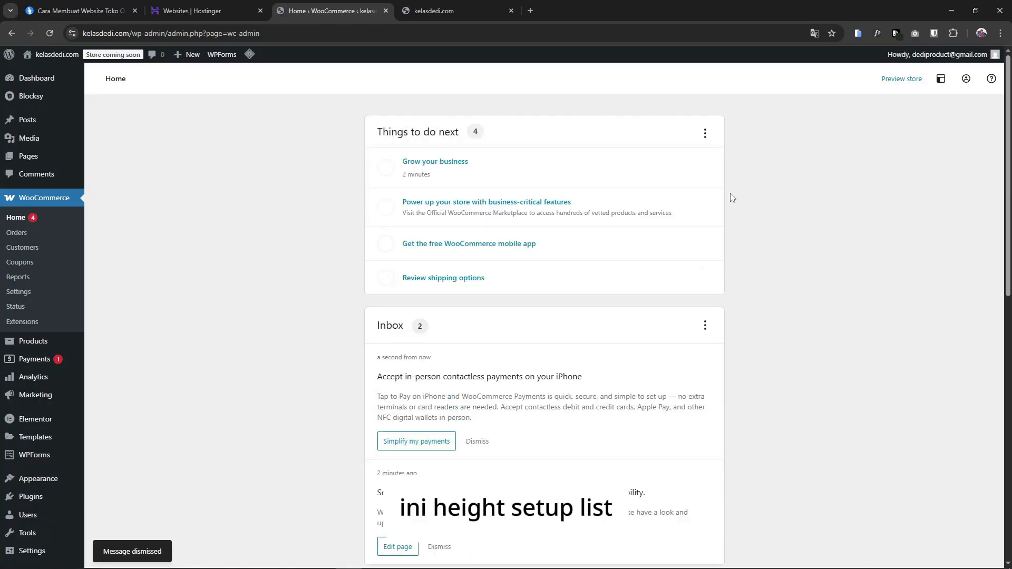
click(706, 135)
click(718, 158)
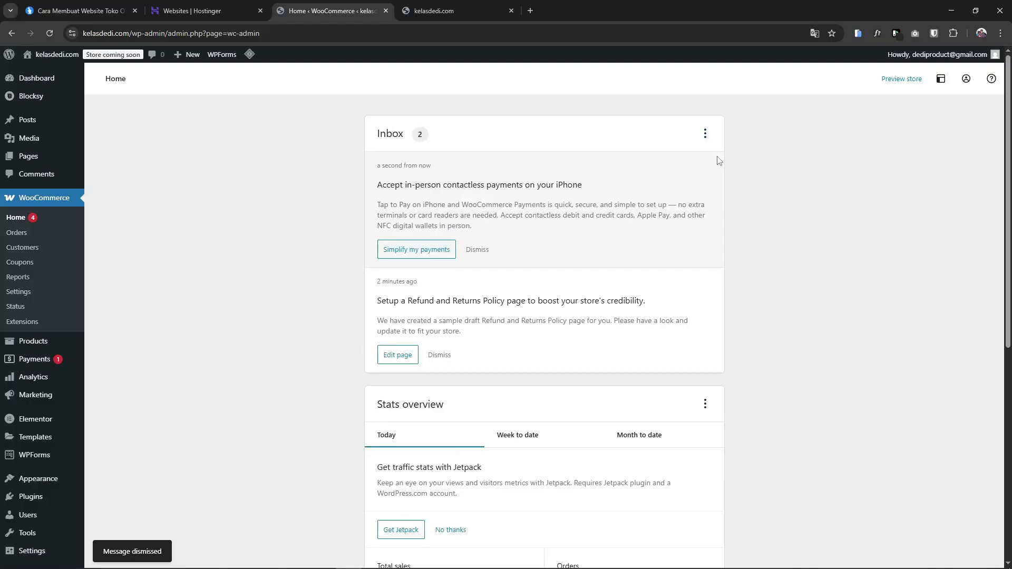
Dismiss all inbox messages on the WooCommerce home page and confirm the dismissal.
click(704, 133)
click(715, 163)
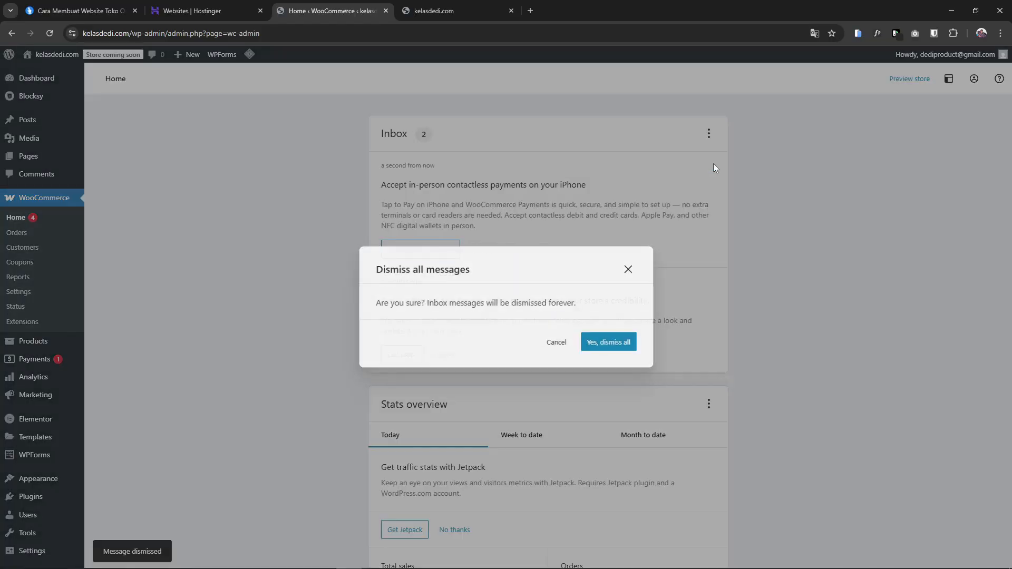
click(611, 340)
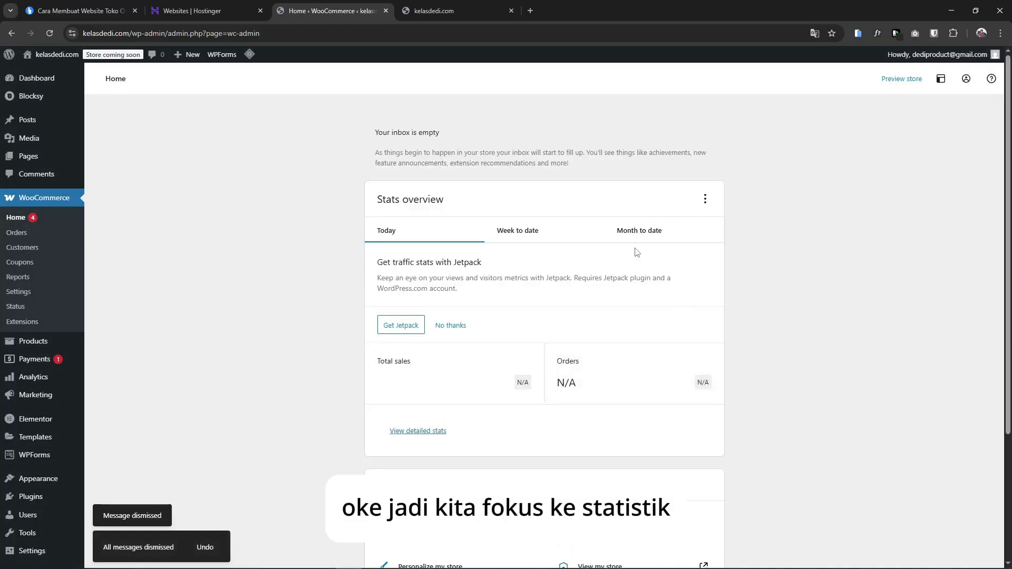
Check the Stats overview display options and the Store management section, and return to step 3 of the tutorial article.
scroll(383, 236, down, 1)
click(705, 146)
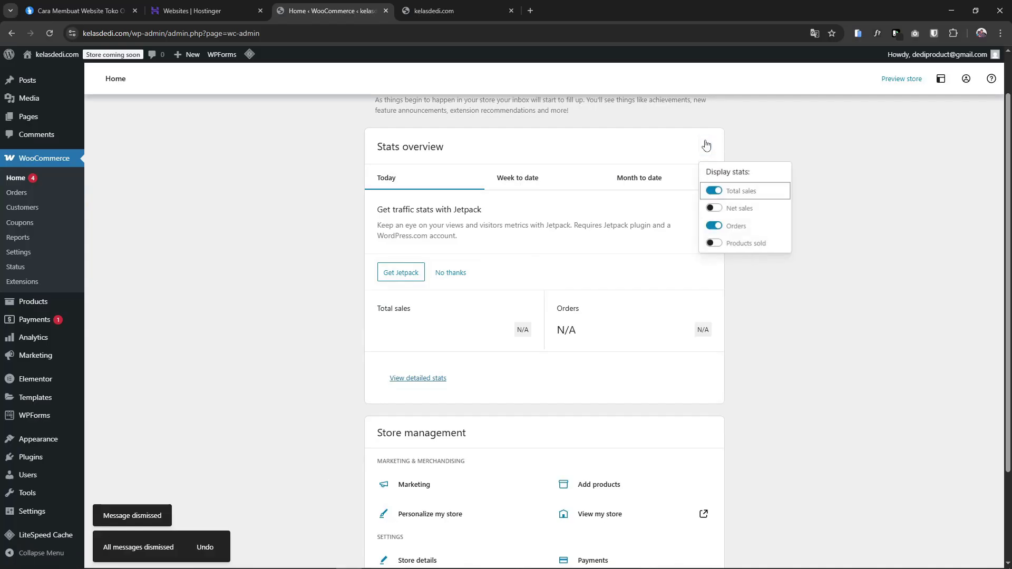
click(705, 146)
scroll(520, 479, down, 2)
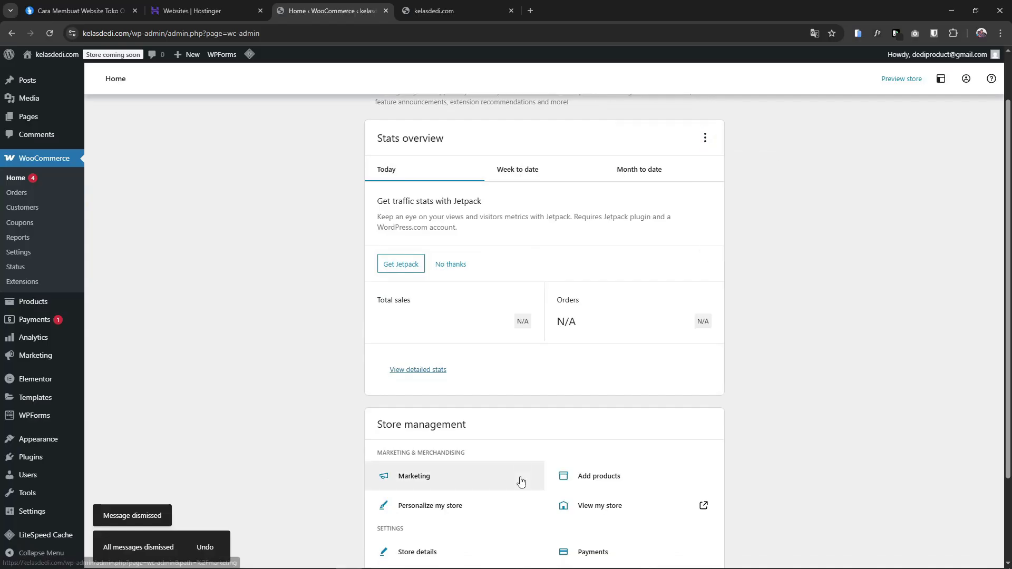
scroll(467, 355, up, 4)
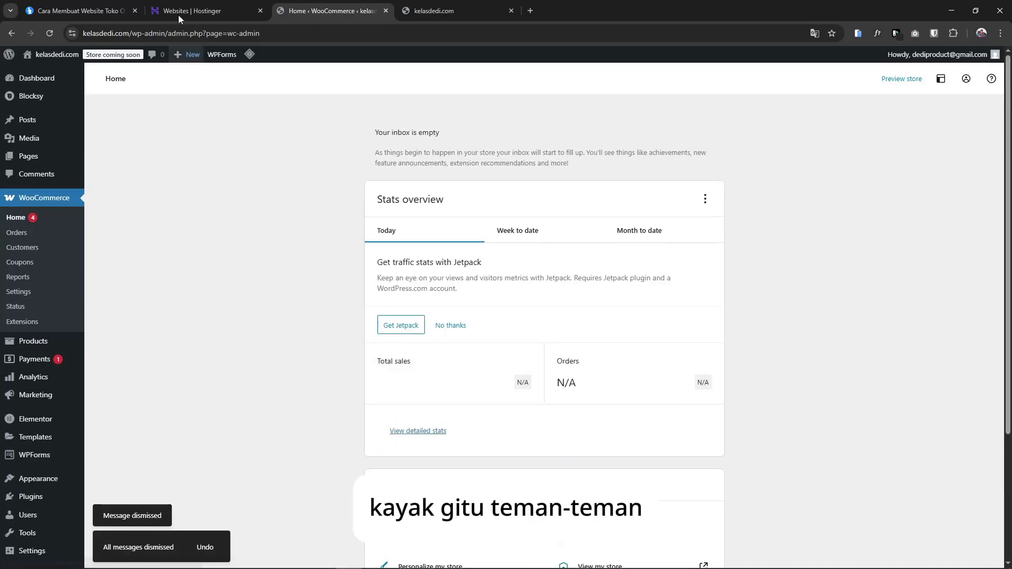
click(77, 8)
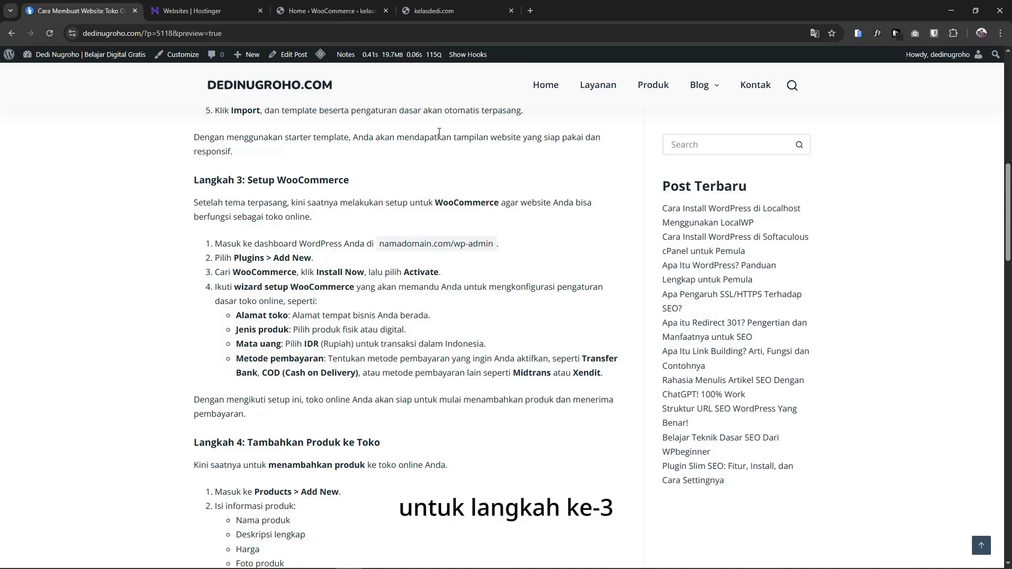
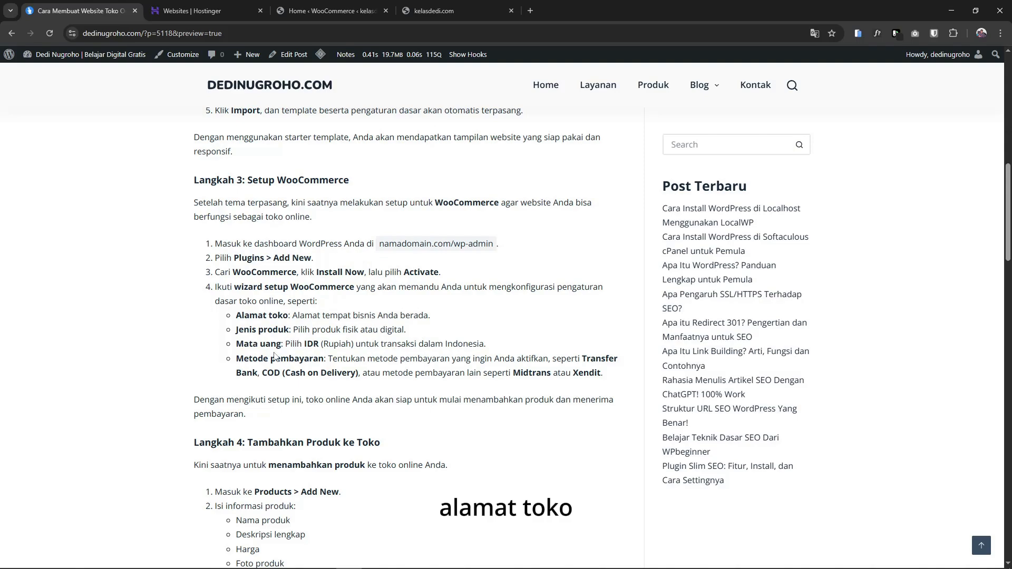
Open the WooCommerce settings and look over the General section's store address, selling, coupon and currency options.
click(456, 10)
click(327, 10)
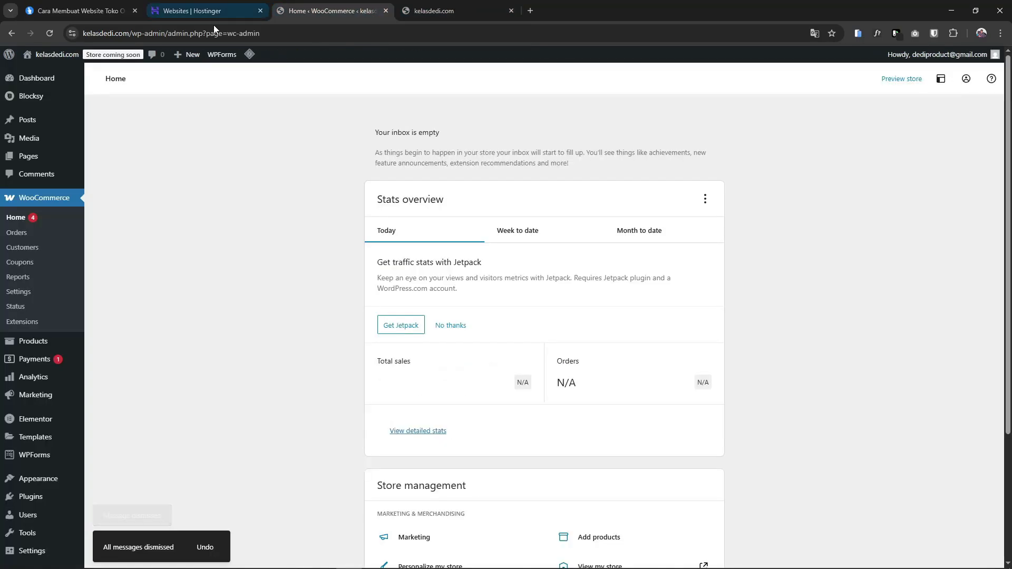
click(24, 297)
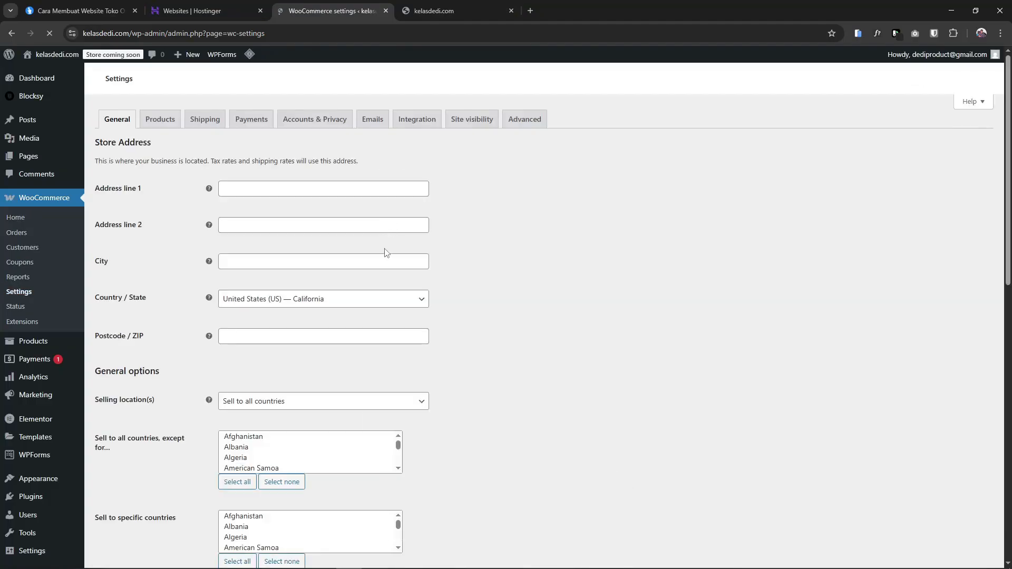
scroll(251, 303, down, 1)
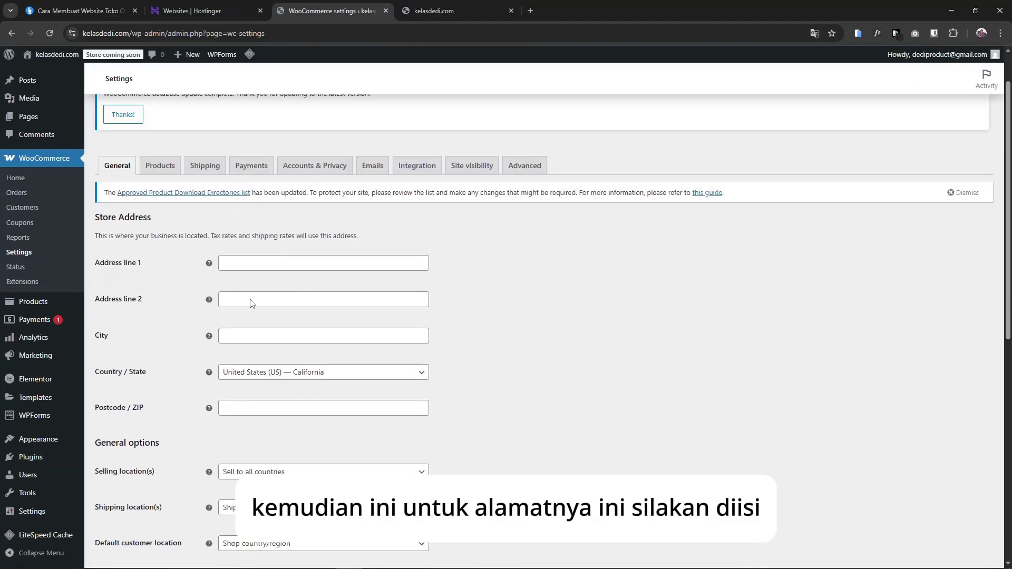
click(287, 263)
click(552, 273)
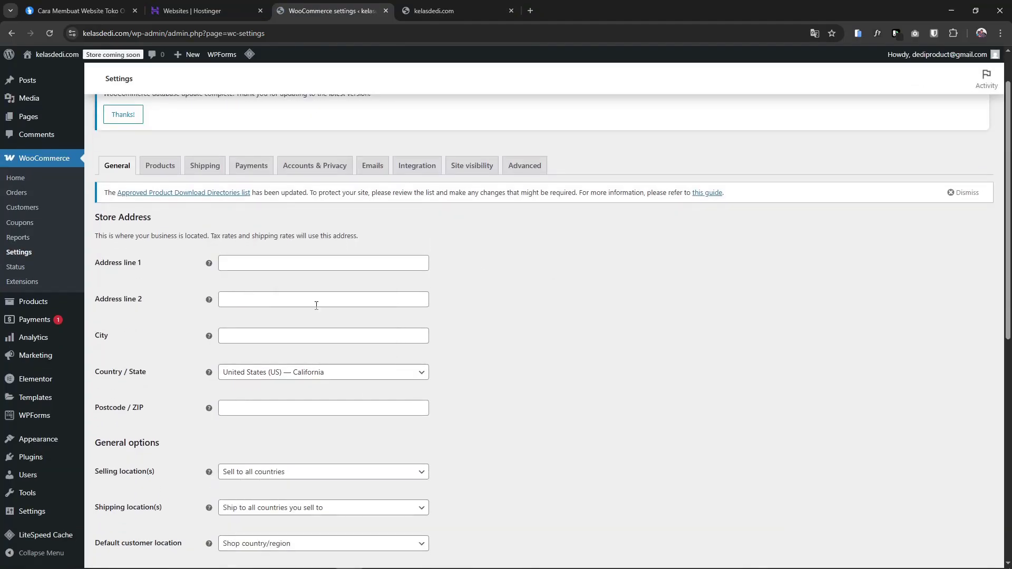
scroll(224, 359, down, 2)
scroll(225, 359, down, 1)
scroll(327, 340, down, 4)
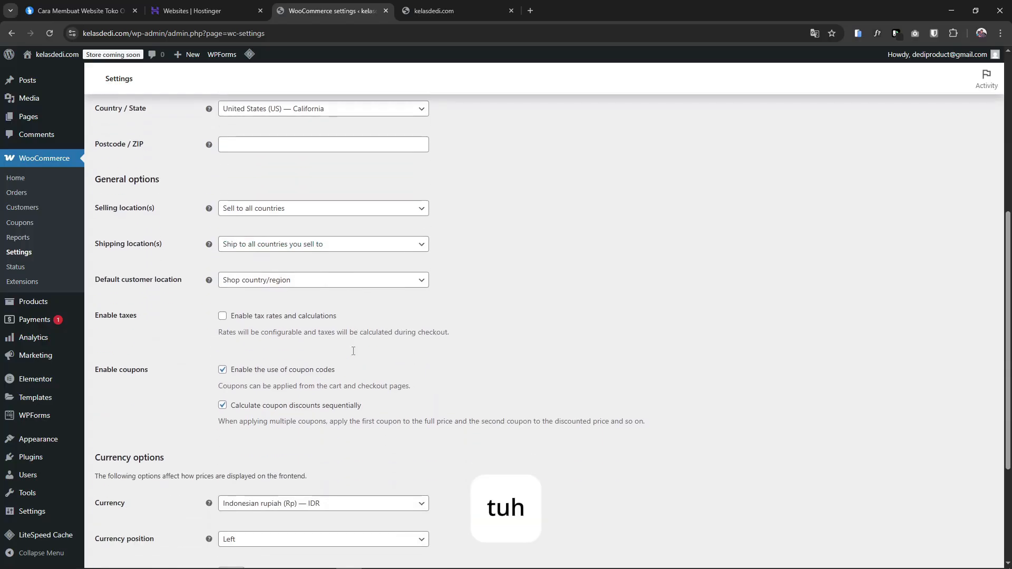
scroll(355, 354, up, 8)
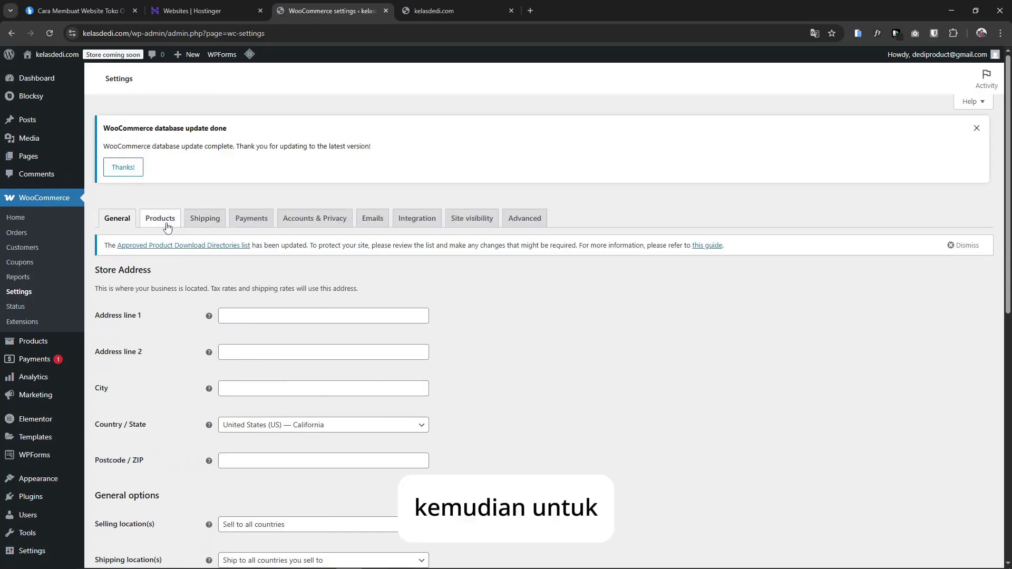
scroll(248, 316, down, 8)
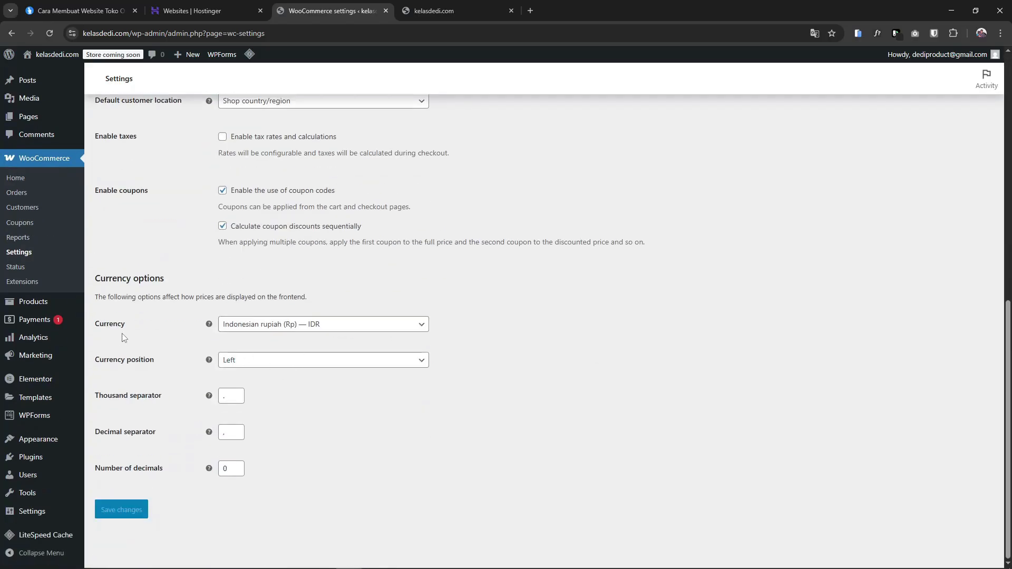
scroll(285, 330, up, 9)
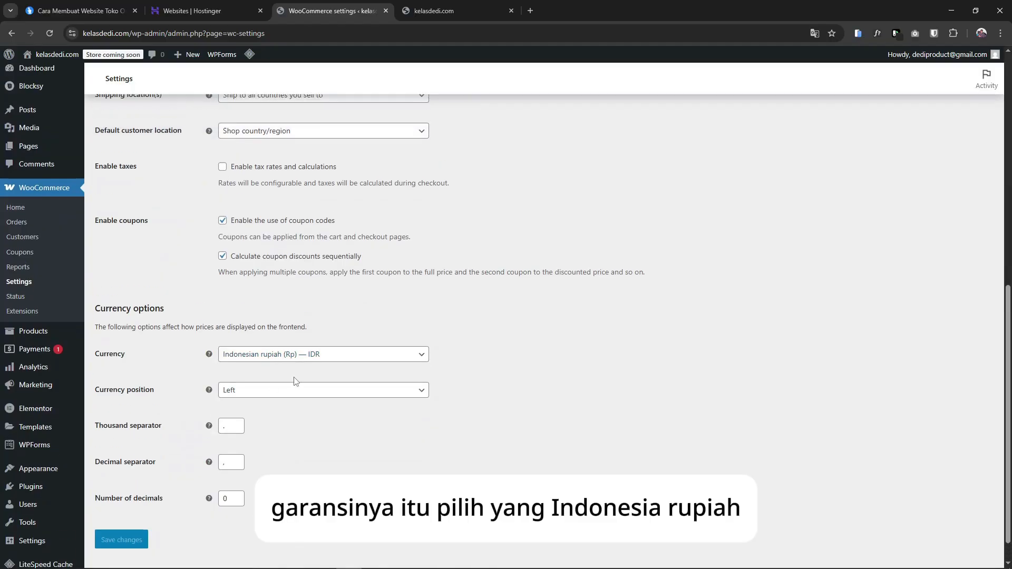
scroll(289, 417, up, 1)
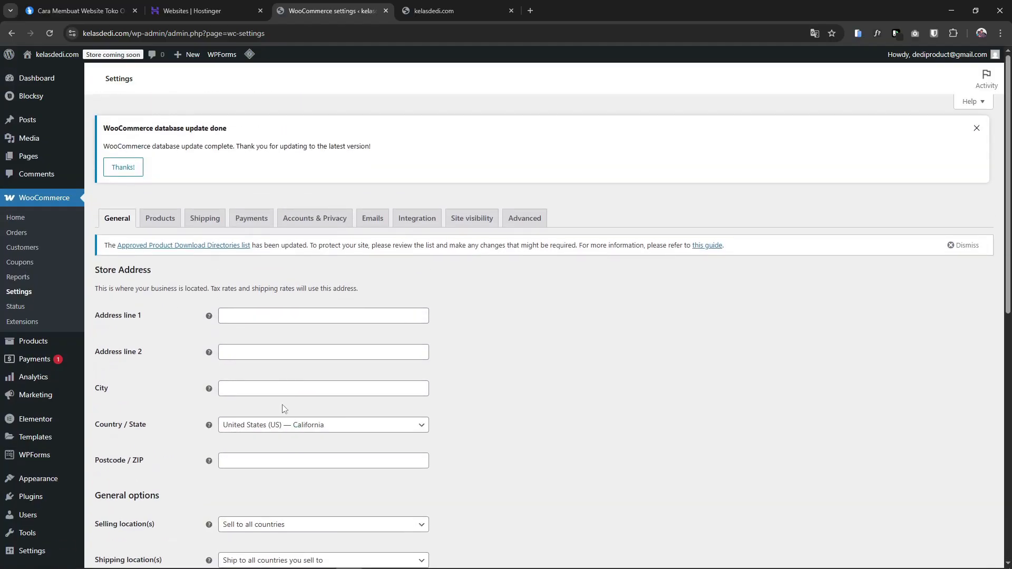
View the Products settings, then open the Shipping settings and finish the three-step shipping tour.
click(169, 218)
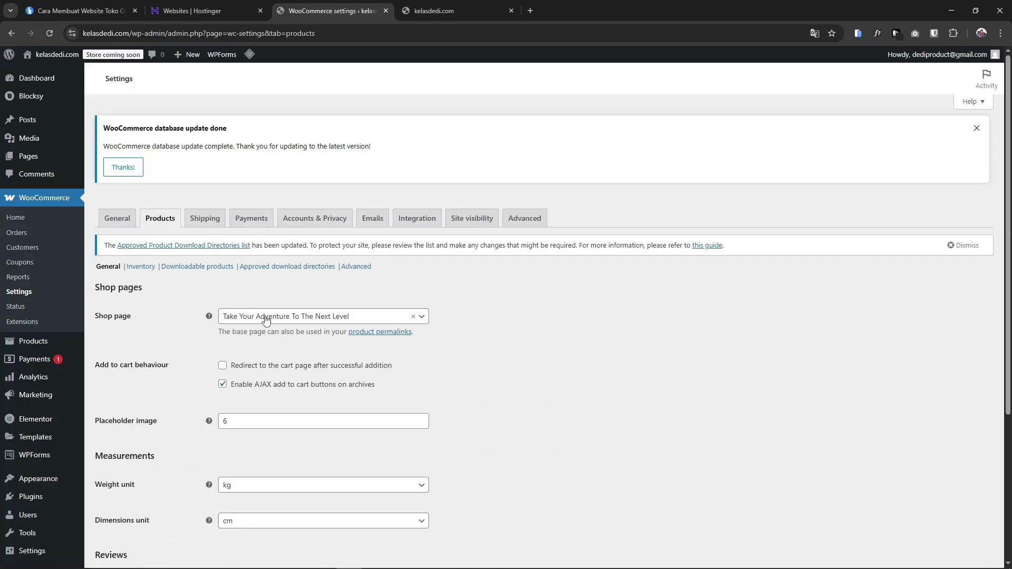
click(206, 218)
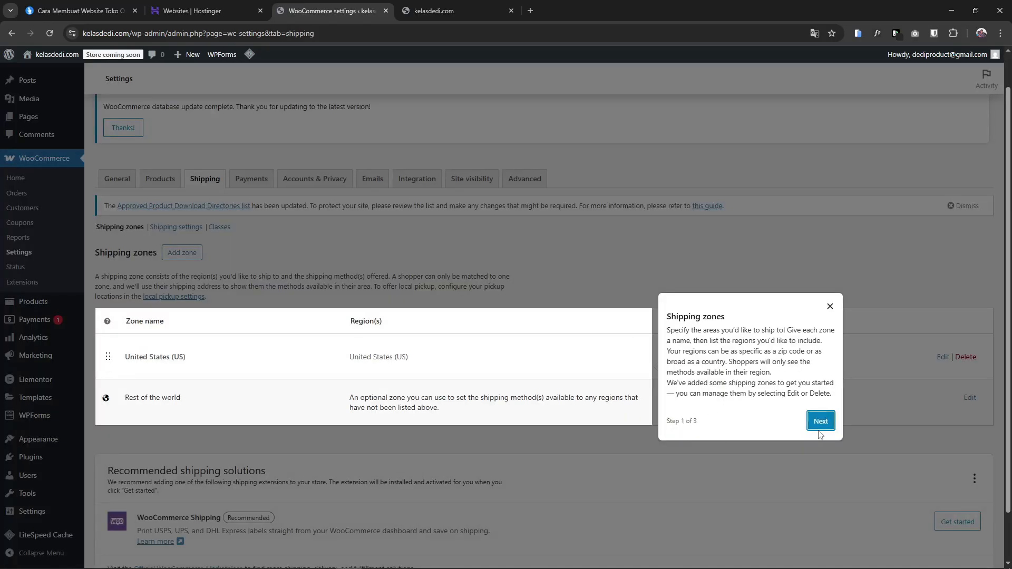
click(820, 423)
click(622, 420)
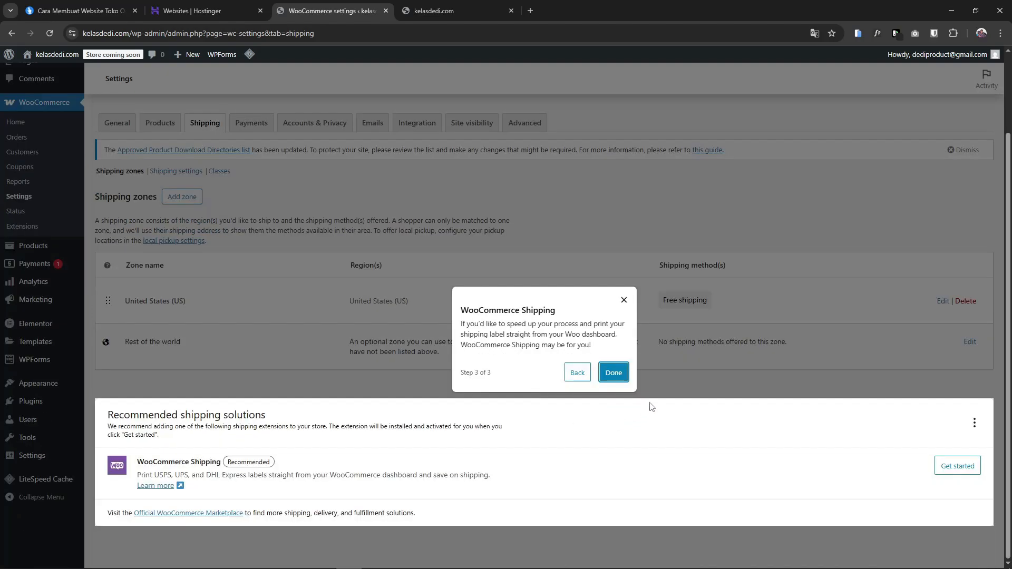
click(614, 374)
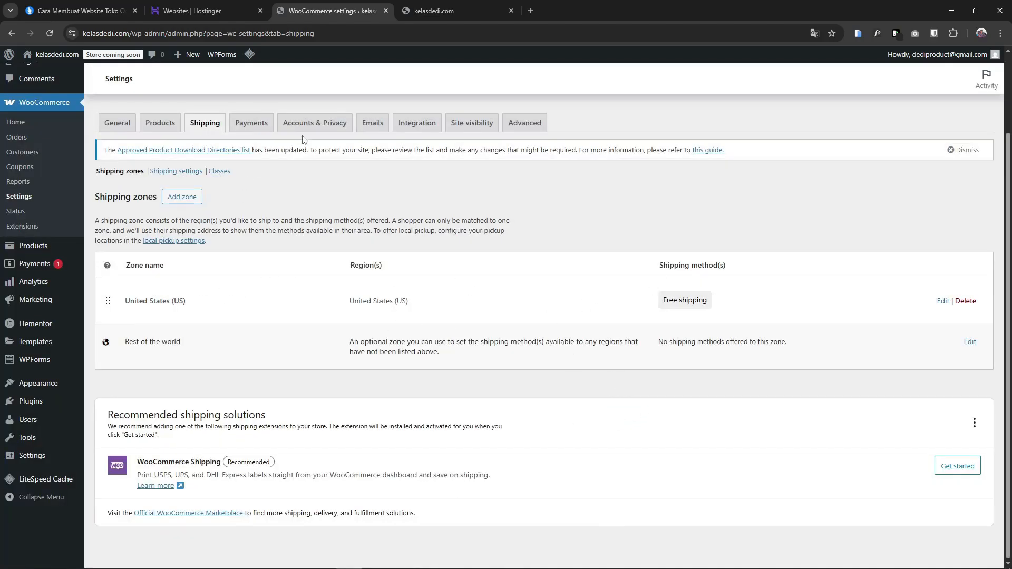
Look over the payment providers in the Payments settings and dismiss the WooPayments 10% discount offer.
click(256, 126)
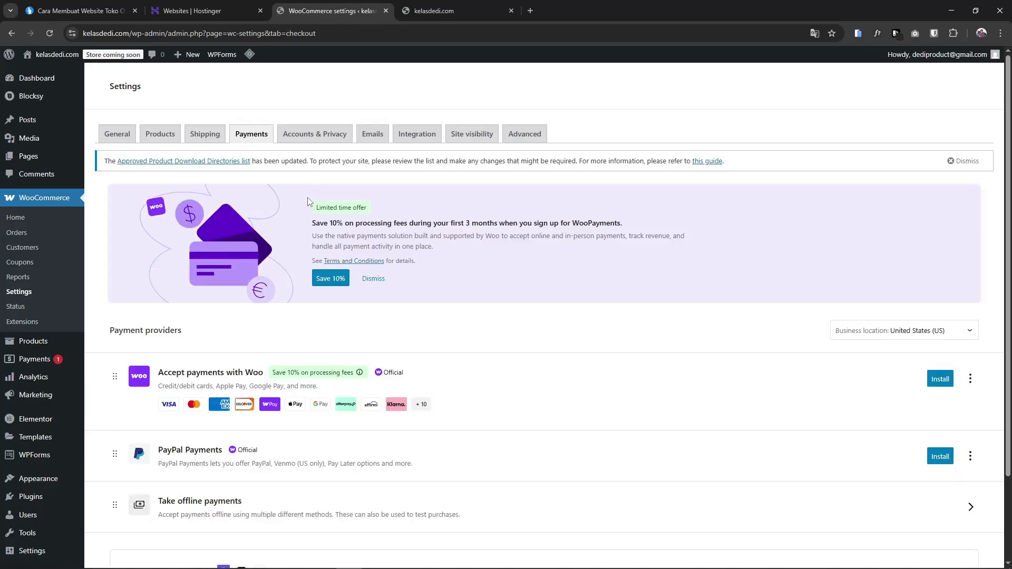
scroll(301, 327, down, 2)
scroll(306, 406, up, 2)
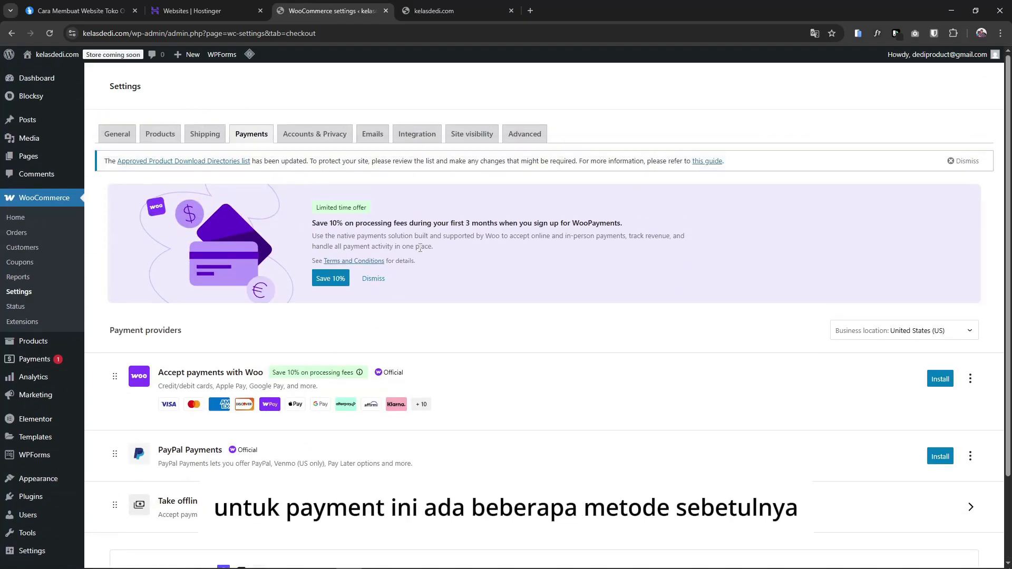
click(373, 279)
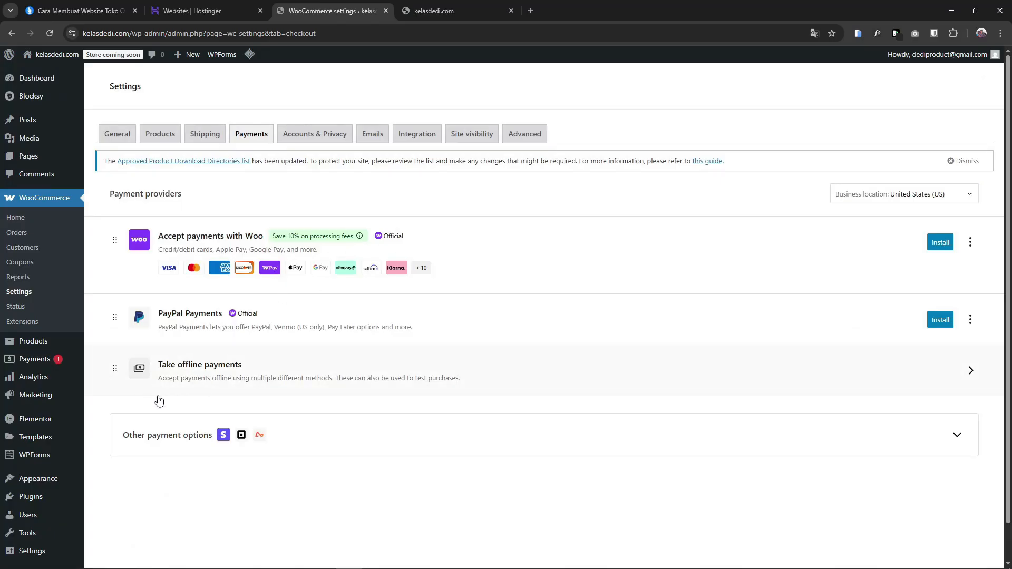
Look through the Accounts & Privacy, Emails and Integration settings, and revisit the Products settings.
click(319, 134)
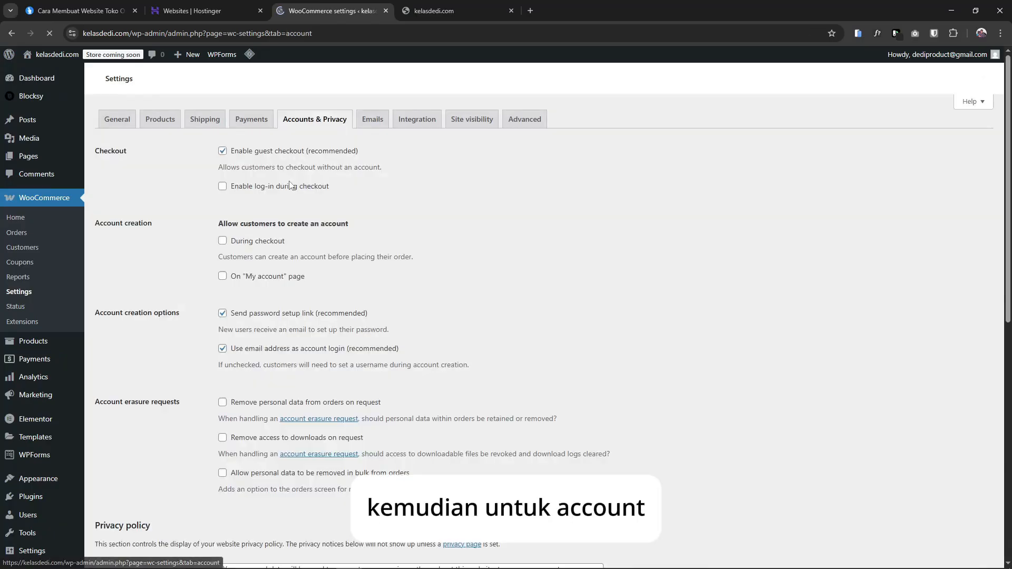
click(371, 219)
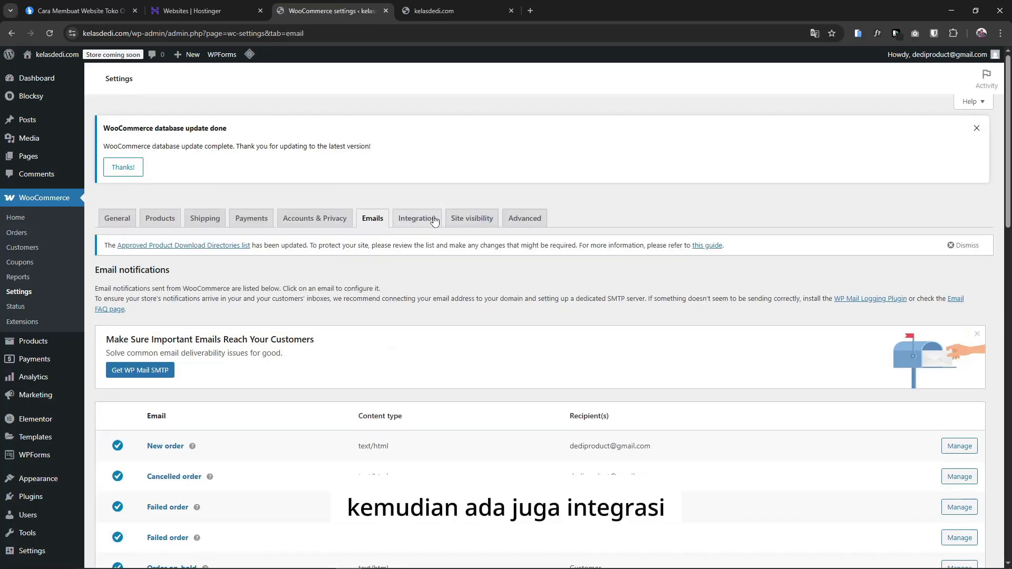
click(433, 220)
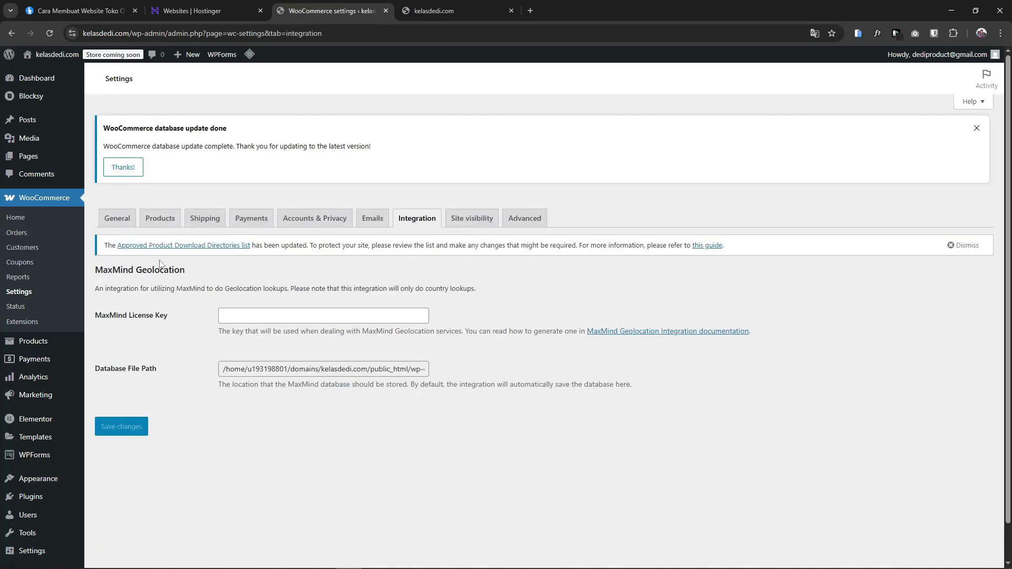
click(162, 222)
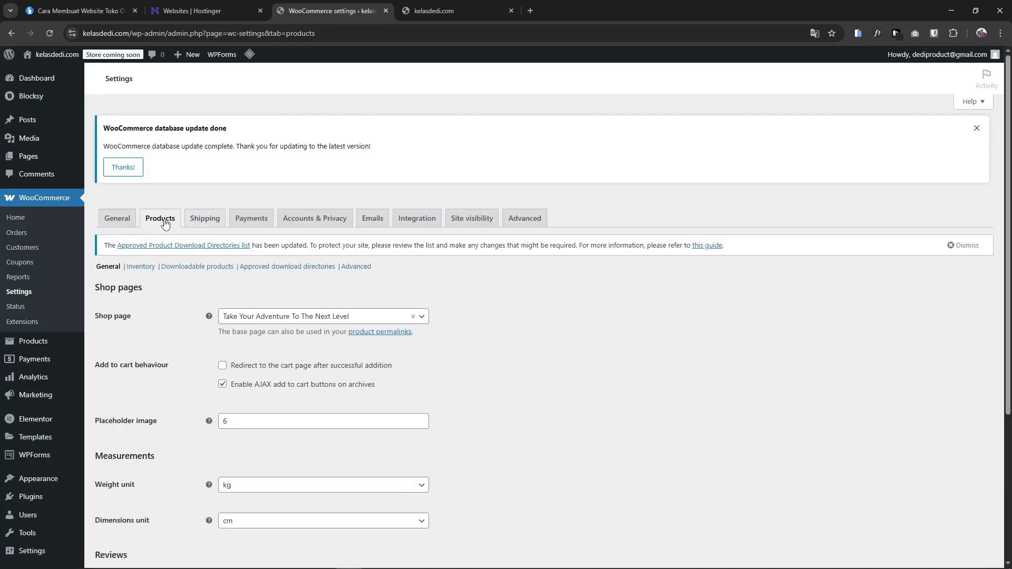
Try to set the store's Country / State to Indonesia — DKI Jakarta in the General settings and save.
click(117, 219)
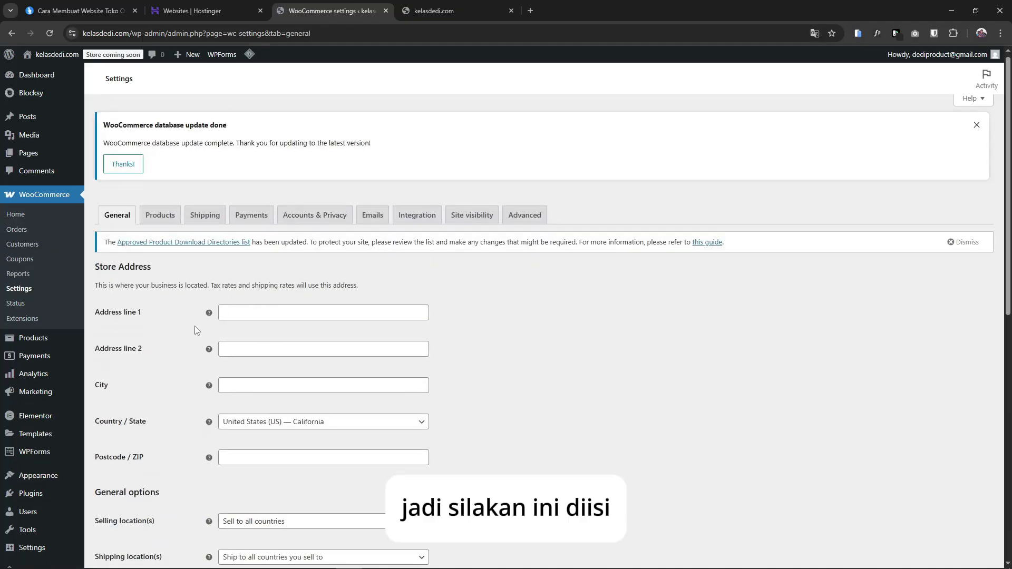
scroll(198, 332, down, 2)
scroll(237, 310, down, 7)
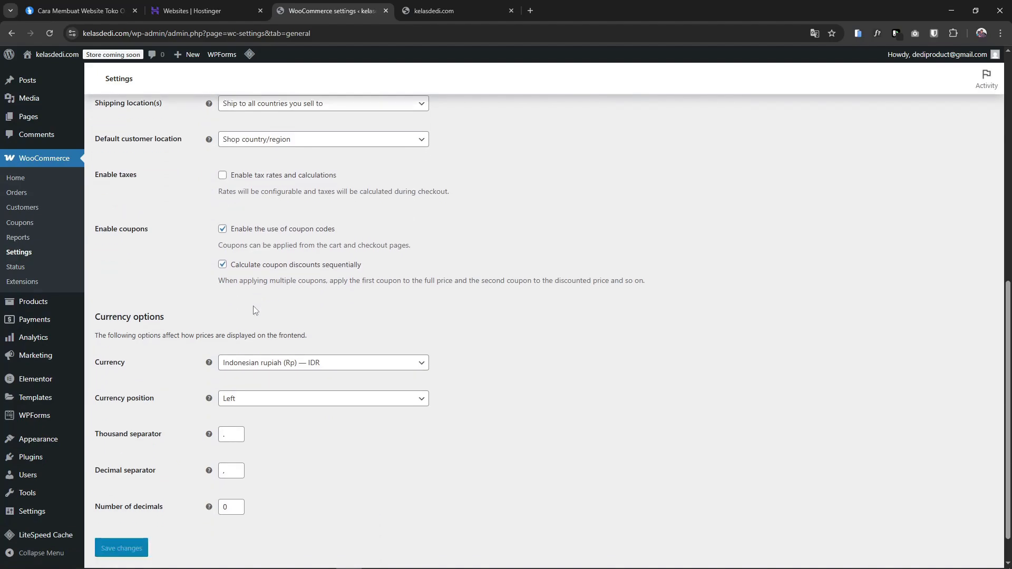
scroll(410, 324, up, 10)
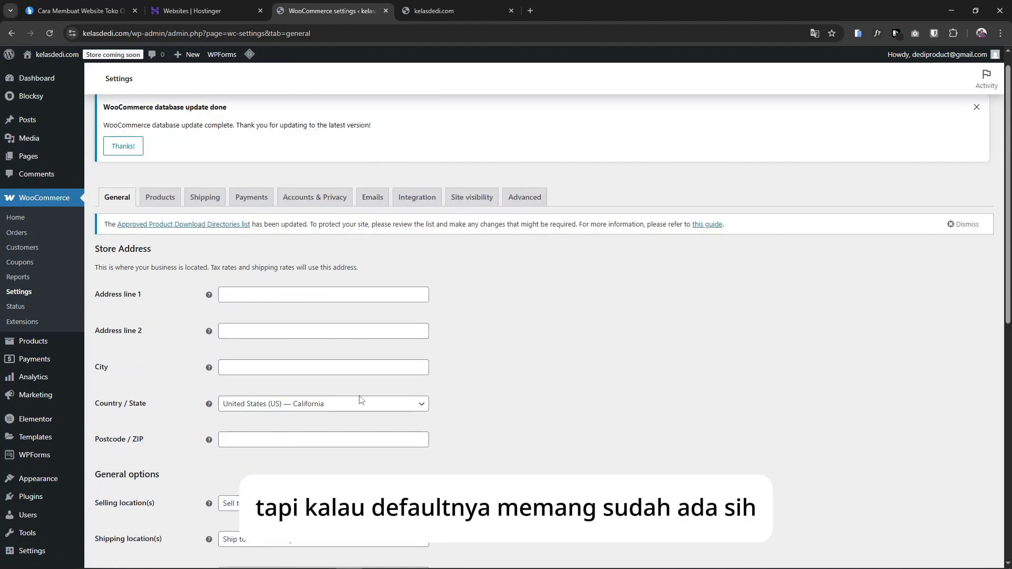
click(235, 406)
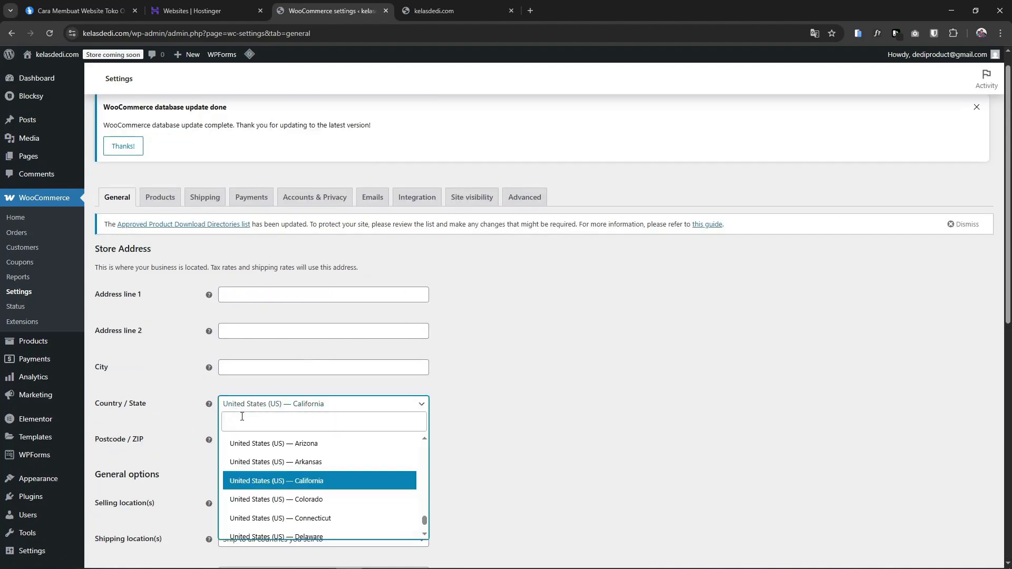
text(indone)
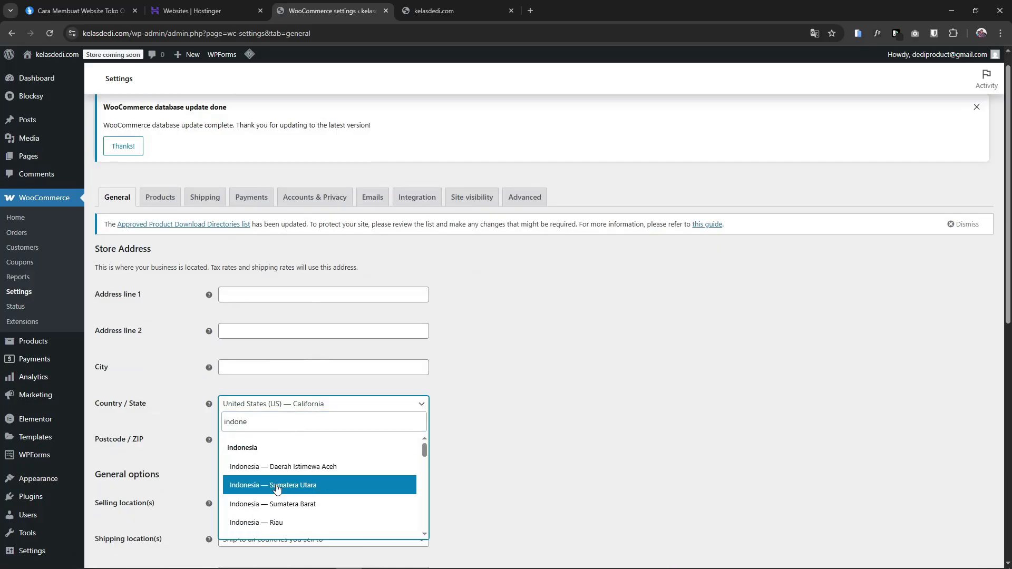
scroll(278, 489, down, 1)
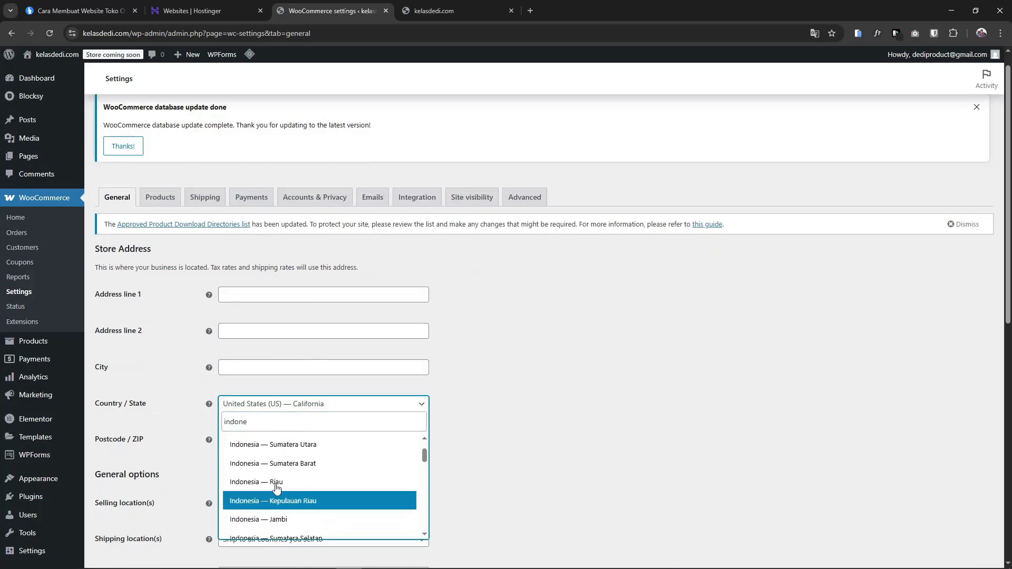
scroll(278, 489, up, 1)
scroll(273, 504, down, 3)
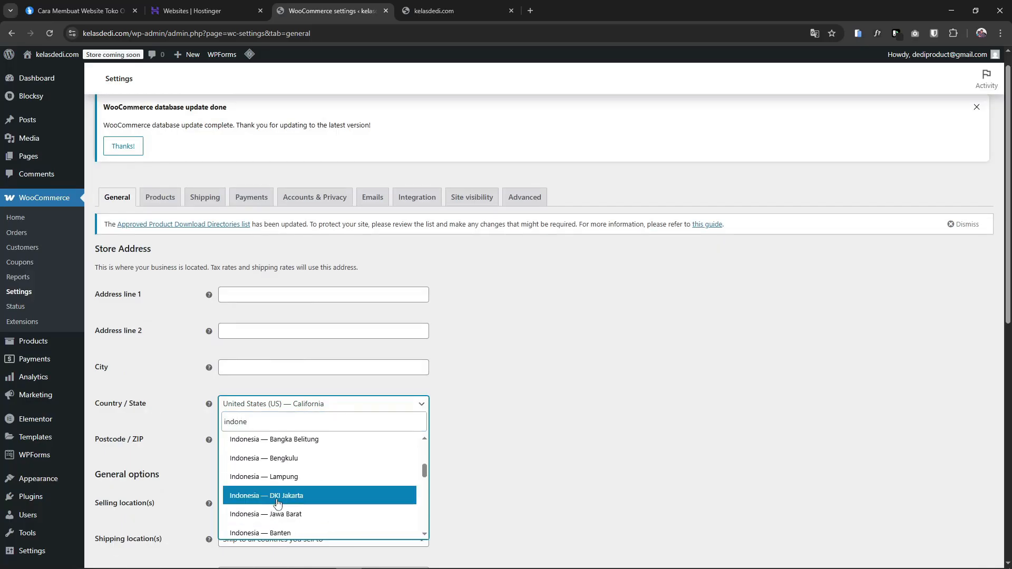
click(274, 497)
scroll(399, 491, down, 9)
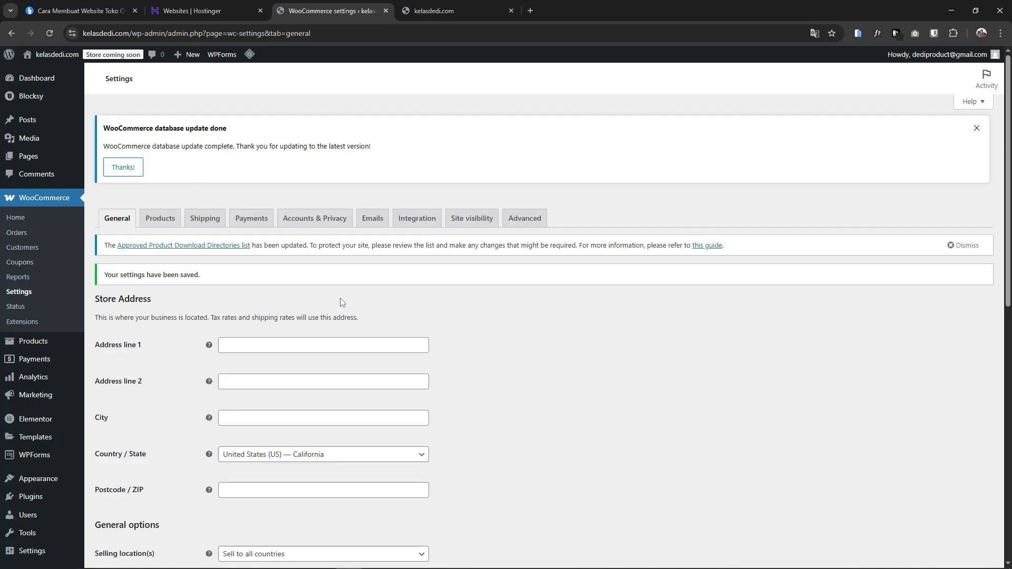
Enter Jakarta Selatan as the store's Address line 1 and save the General settings.
scroll(523, 453, down, 4)
scroll(308, 427, up, 4)
click(242, 345)
text(Jakarta)
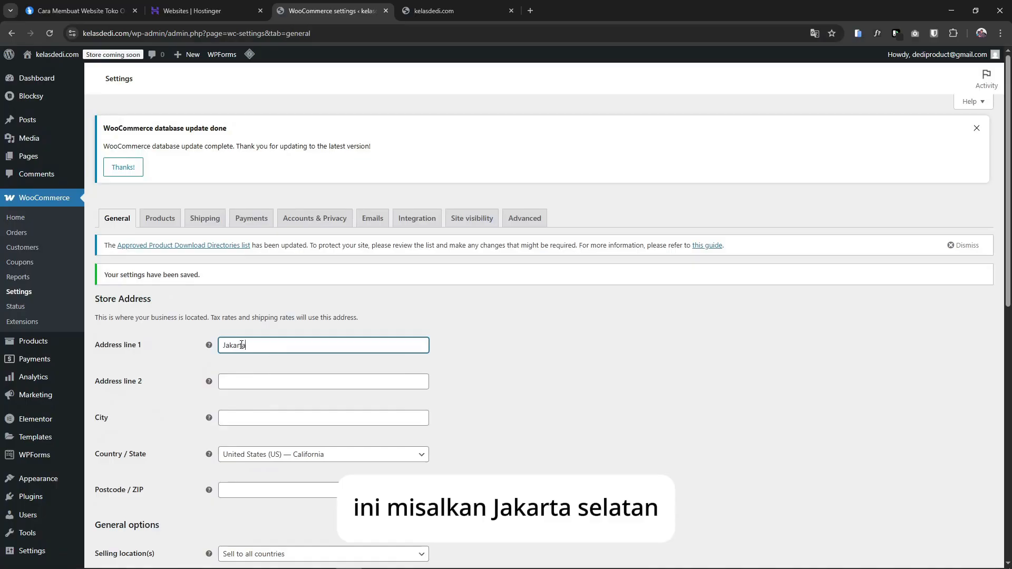
text( Selaa)
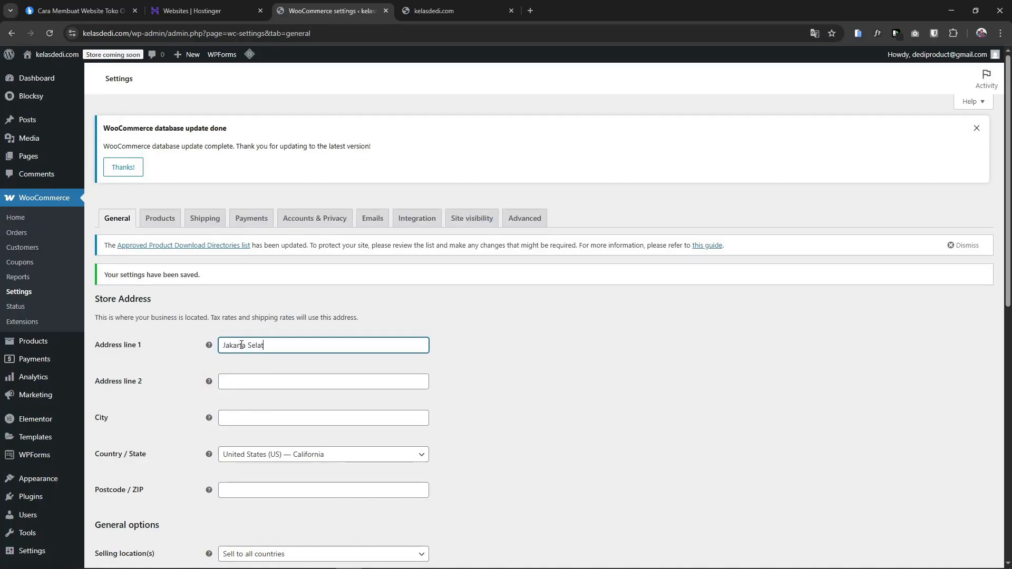
scroll(241, 344, down, 10)
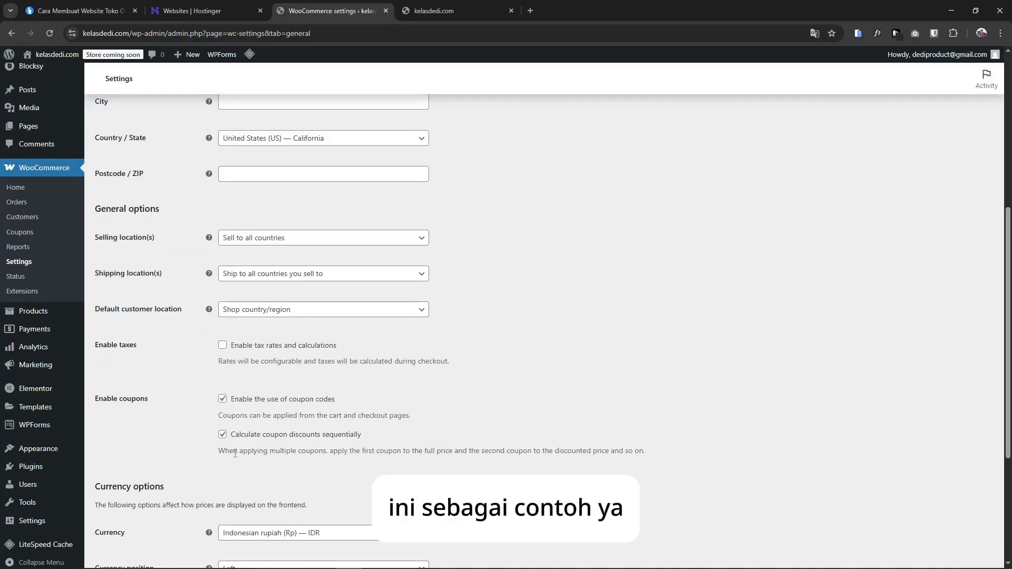
click(140, 511)
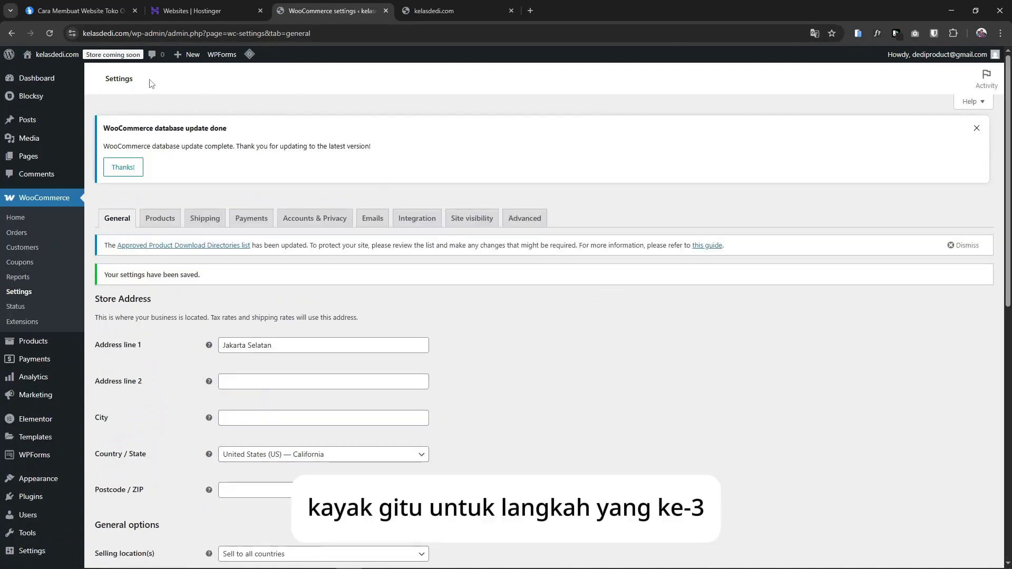
Return to the tutorial article and read step 4 on adding products and step 5 on payment and shipping.
click(99, 6)
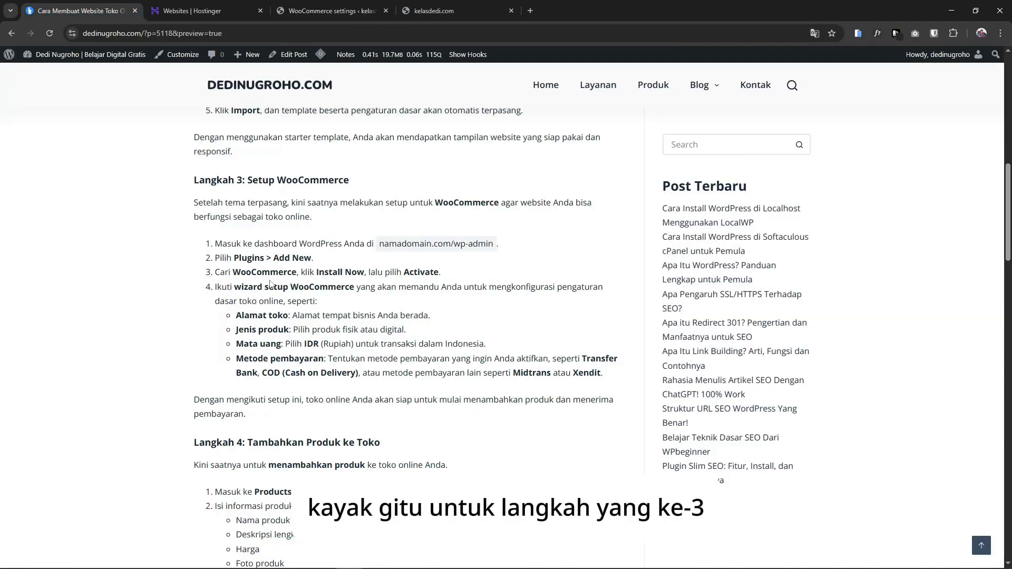
scroll(270, 285, down, 4)
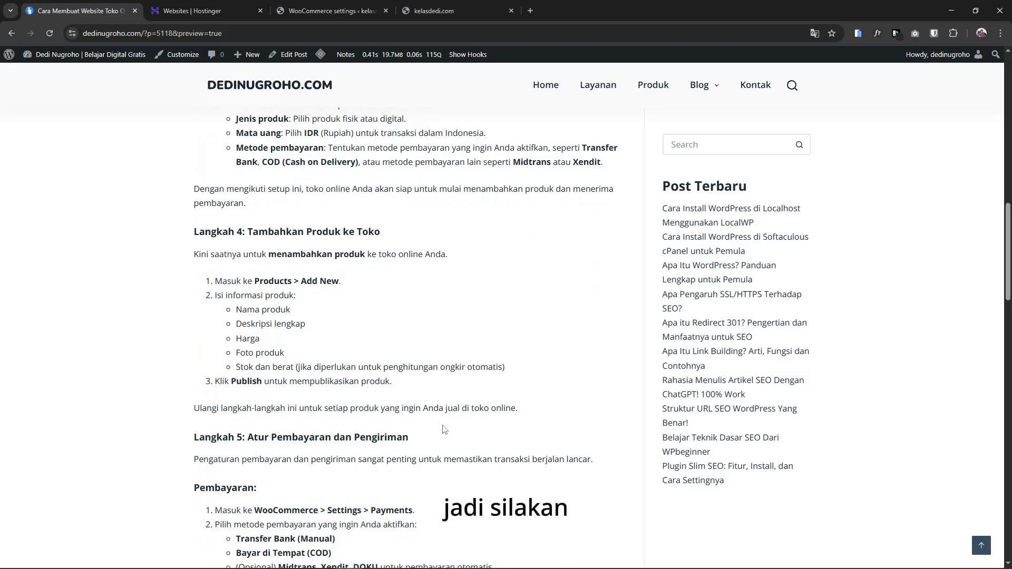
scroll(341, 313, down, 2)
scroll(267, 192, up, 1)
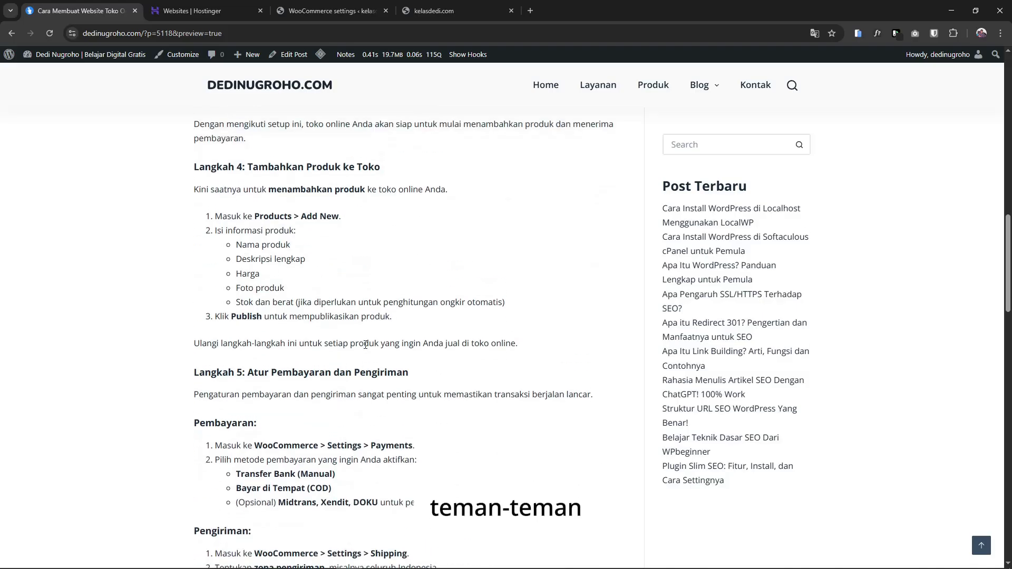
Switch from the article to the WooCommerce admin and look through the list of all products.
scroll(267, 191, up, 5)
scroll(240, 197, down, 5)
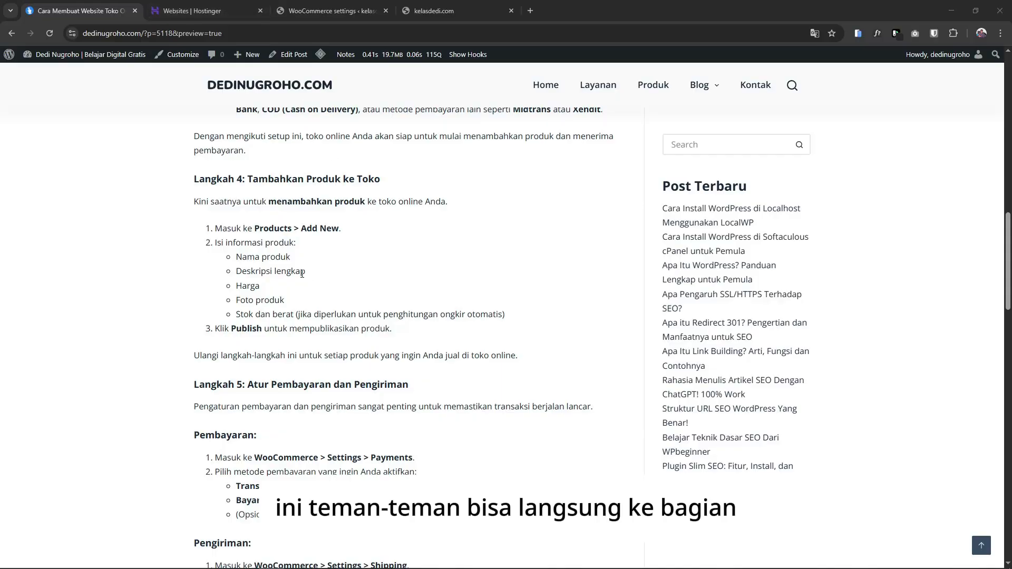
click(316, 11)
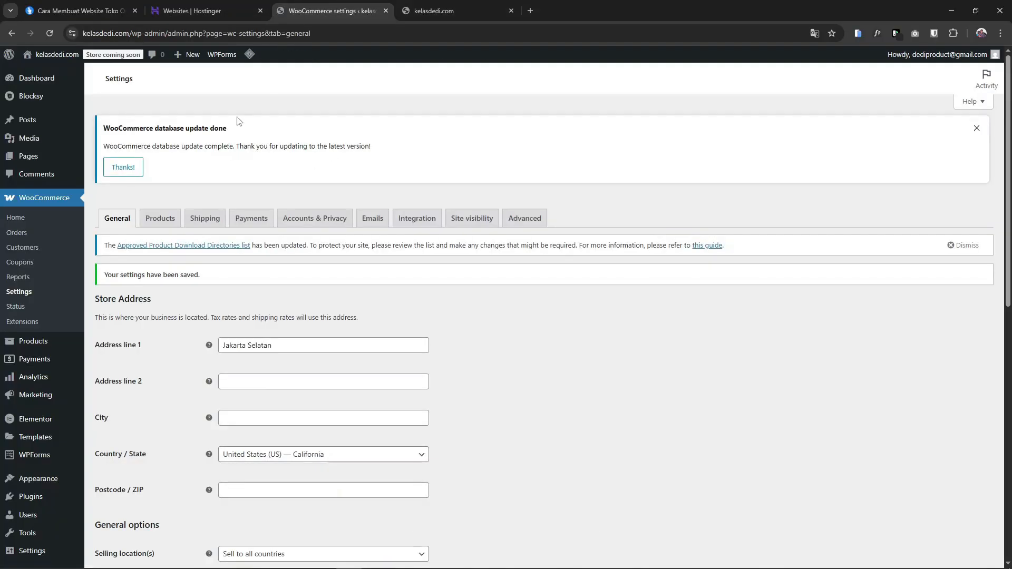
click(43, 341)
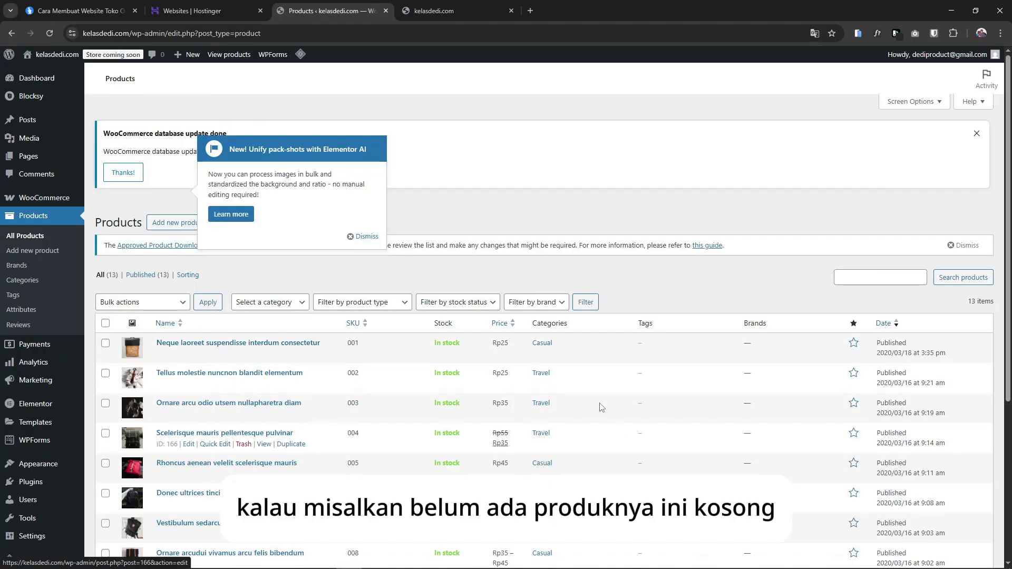
scroll(317, 338, down, 10)
scroll(332, 324, up, 10)
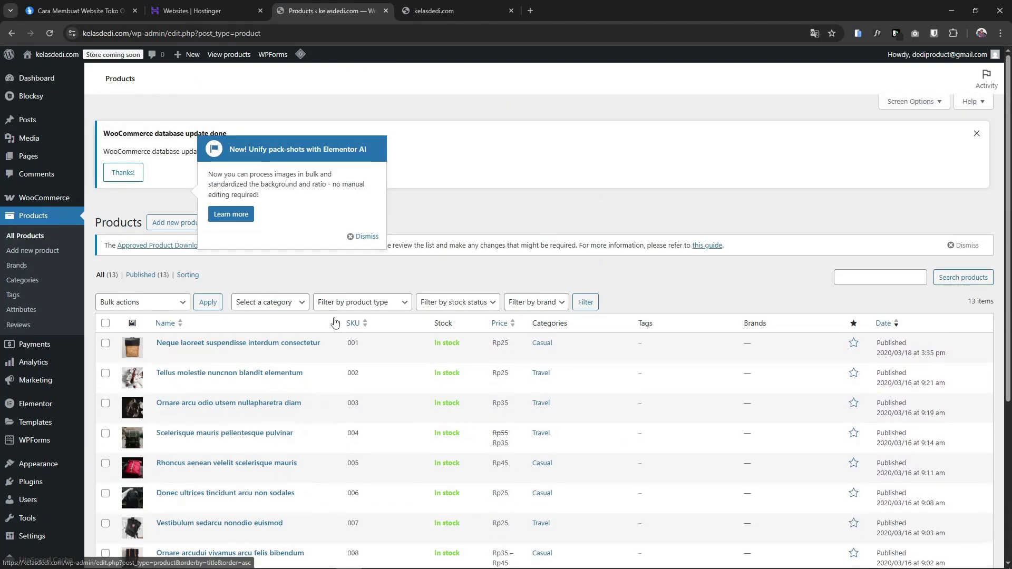
Dismiss the Elementor AI pack-shots notice and open the Add new product form in a separate browser tab.
click(358, 236)
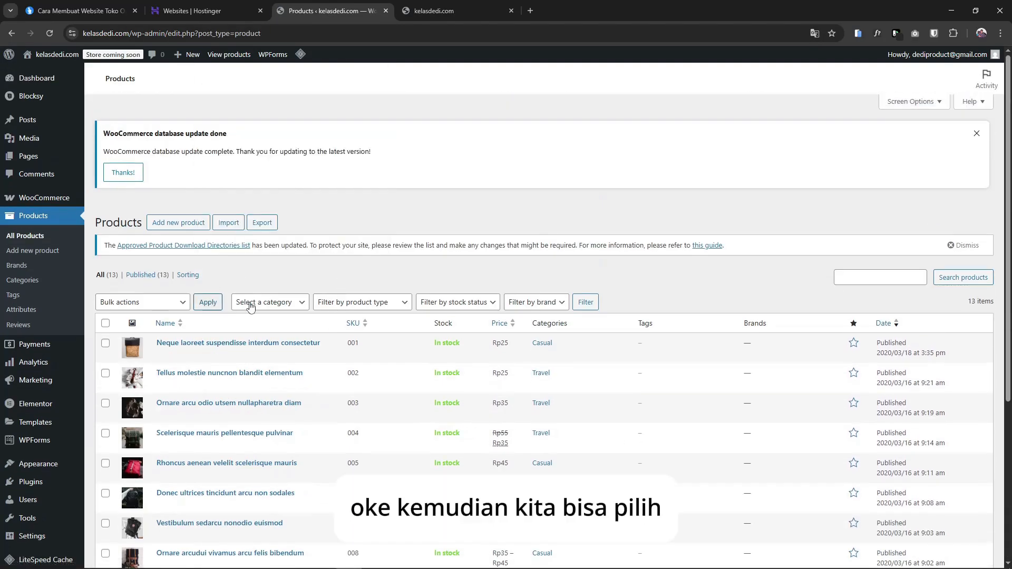
right_click(166, 224)
click(179, 233)
click(453, 10)
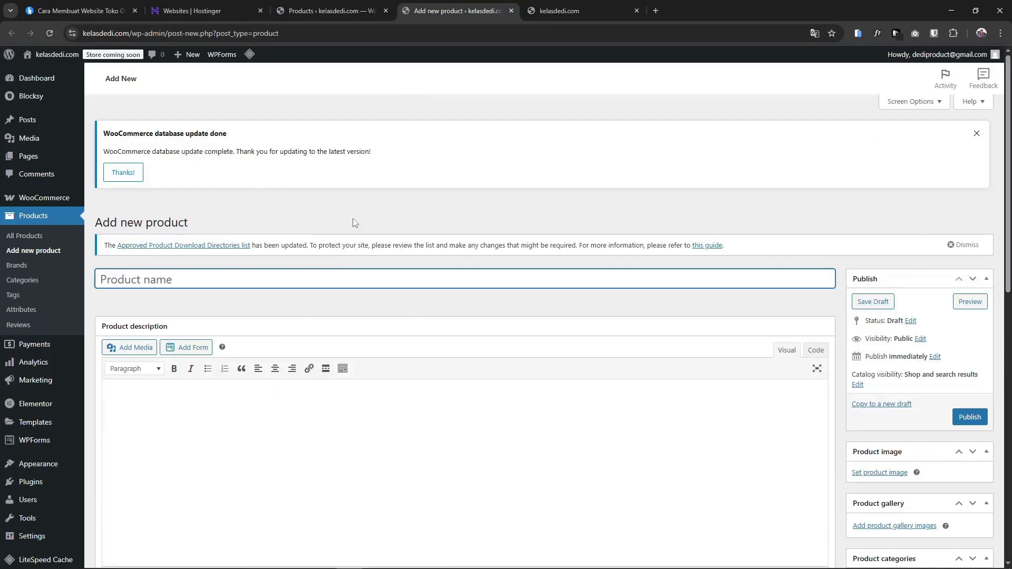
View the sample items under Featured Products on the kelasdedi.com storefront home page.
click(548, 10)
scroll(445, 301, down, 15)
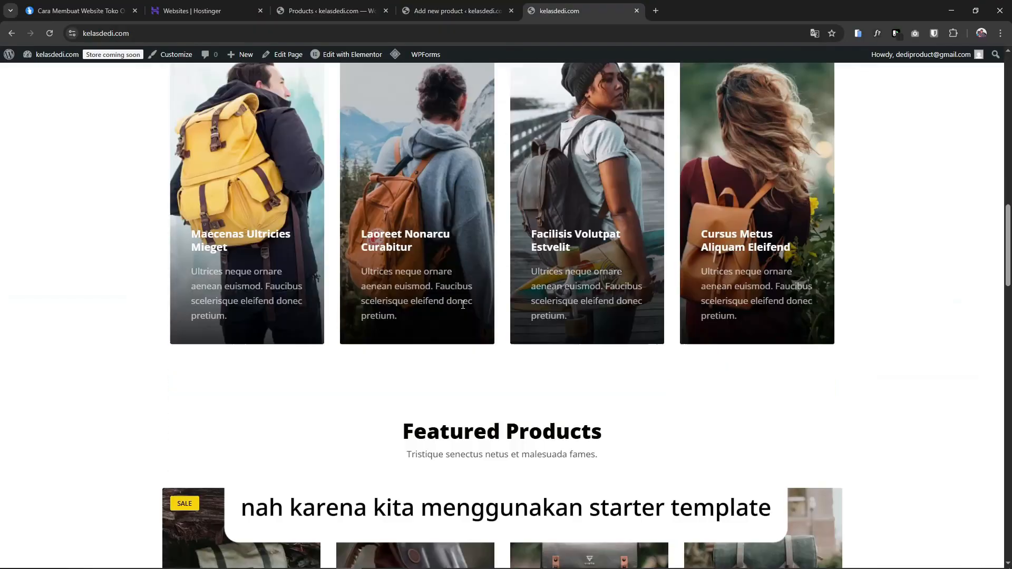
scroll(463, 339, up, 5)
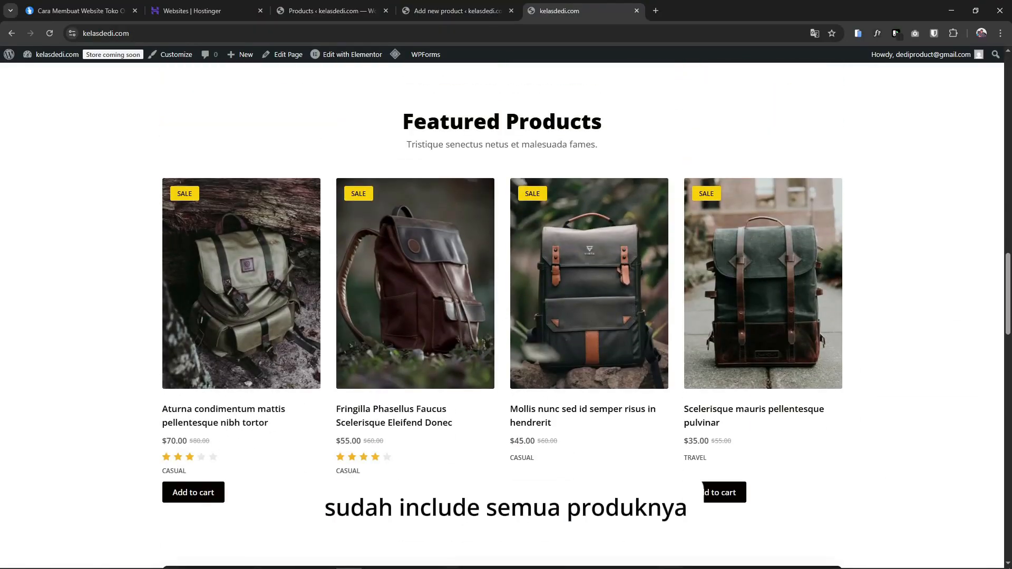
scroll(524, 416, down, 5)
scroll(501, 406, up, 4)
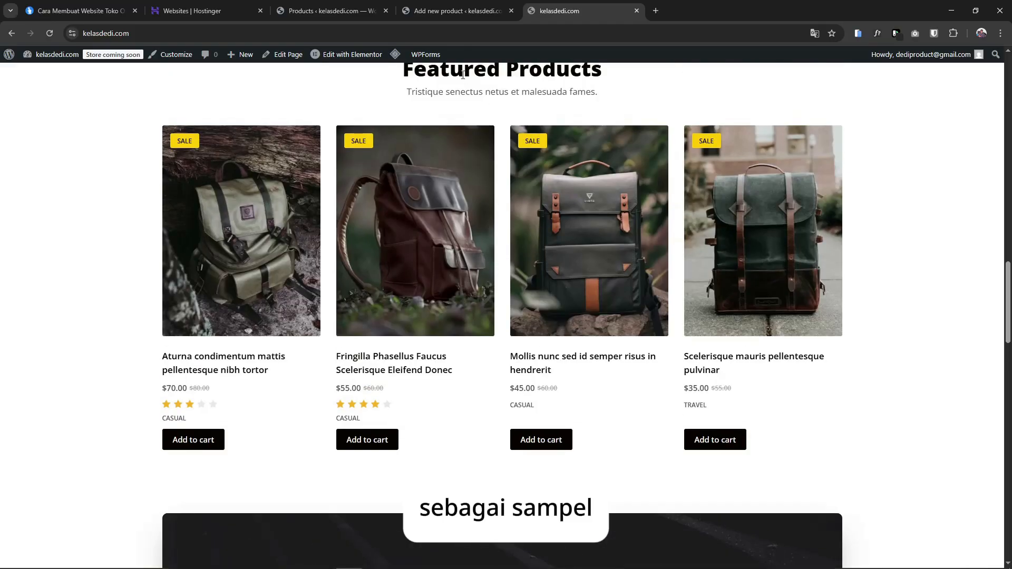
From the product list, open "Neque laoreet suspendisse interdum consectetur" for editing in a separate browser tab.
click(303, 8)
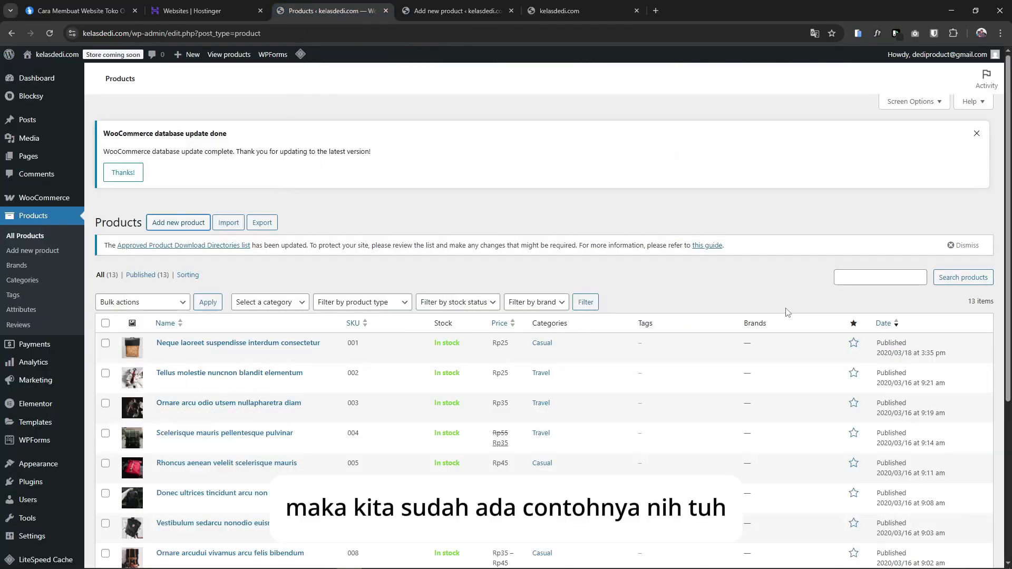
scroll(265, 411, down, 5)
scroll(169, 318, up, 4)
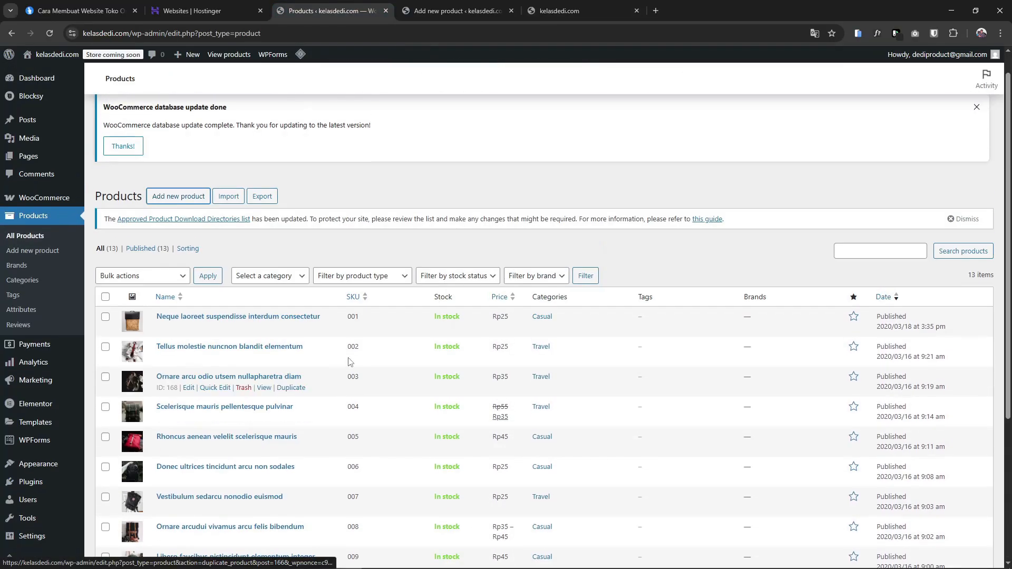
right_click(188, 328)
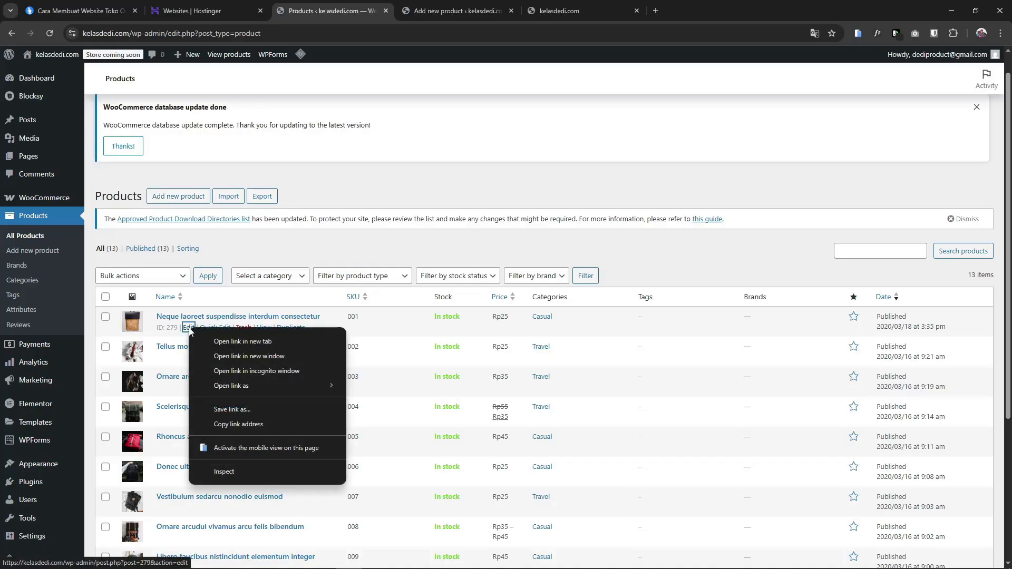
click(195, 341)
click(580, 10)
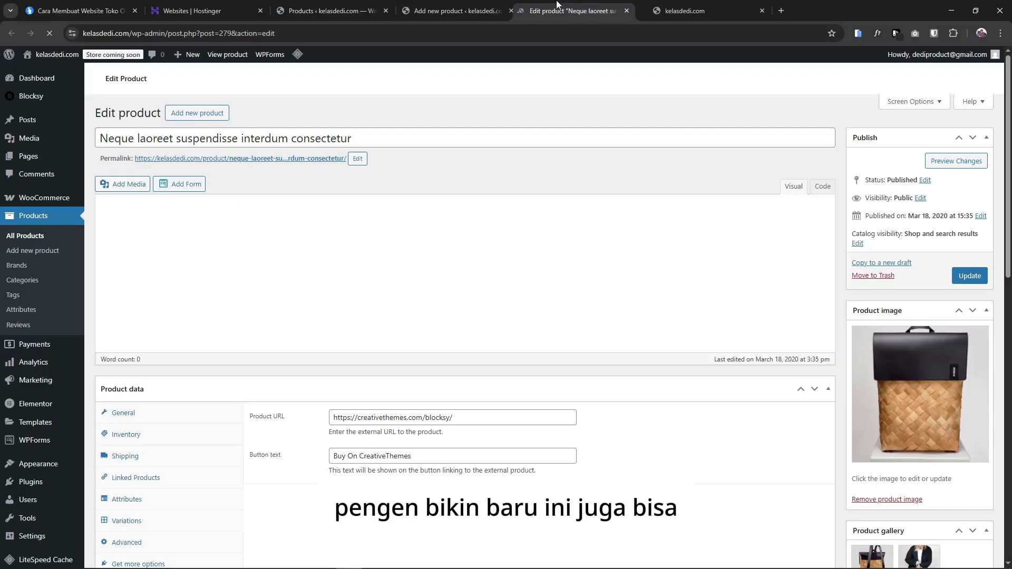
Compare the blank Add new product form with the sample product, and examine the sample's name and full description.
click(449, 10)
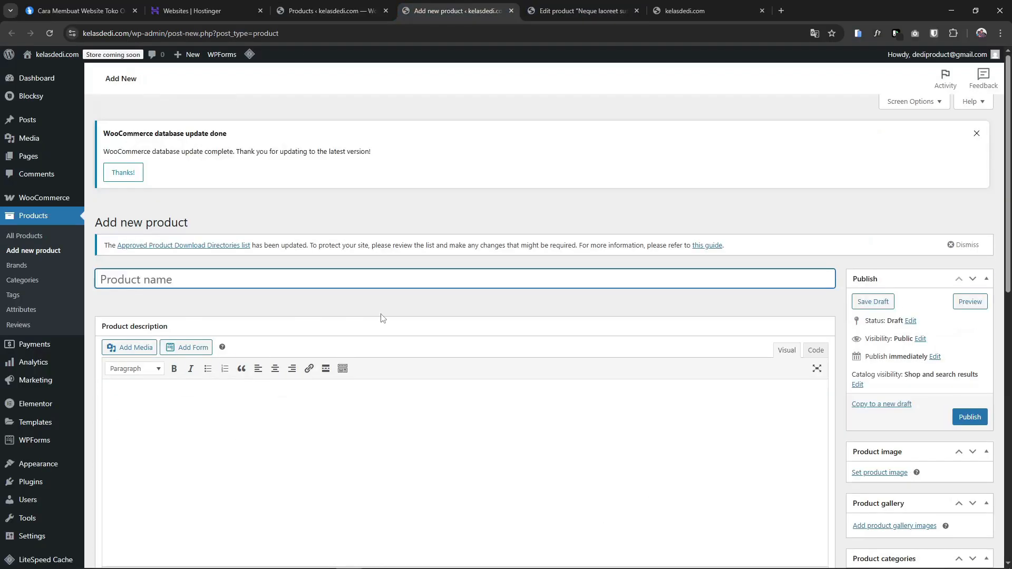
click(643, 12)
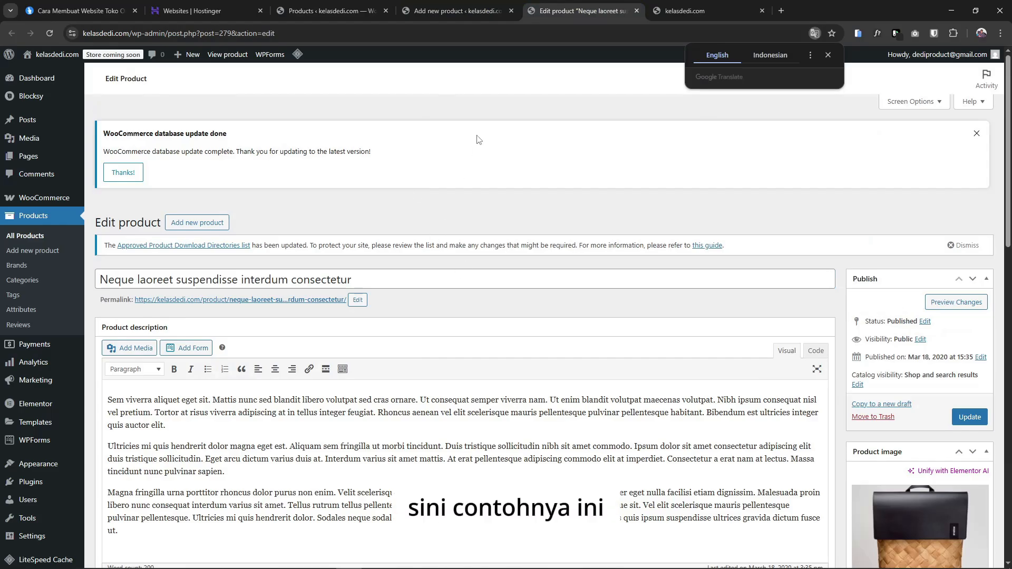
click(826, 95)
scroll(221, 174, down, 1)
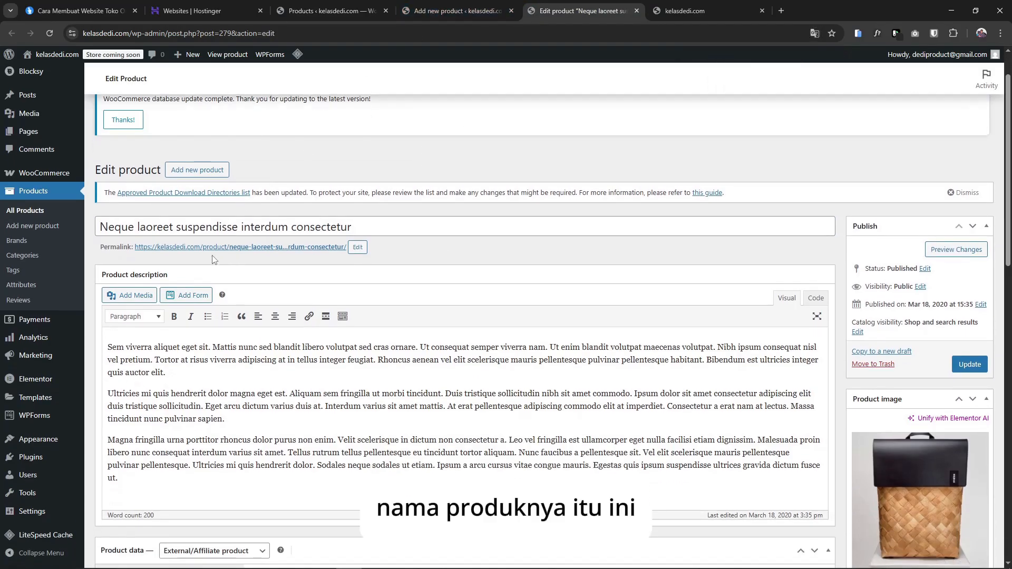
drag(366, 222, 101, 227)
click(227, 365)
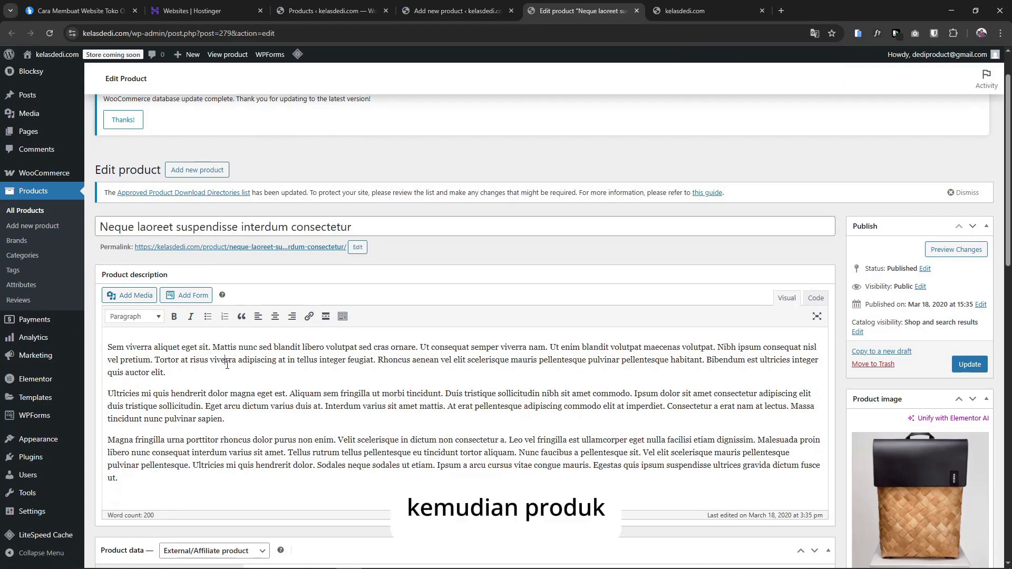
scroll(164, 422, down, 3)
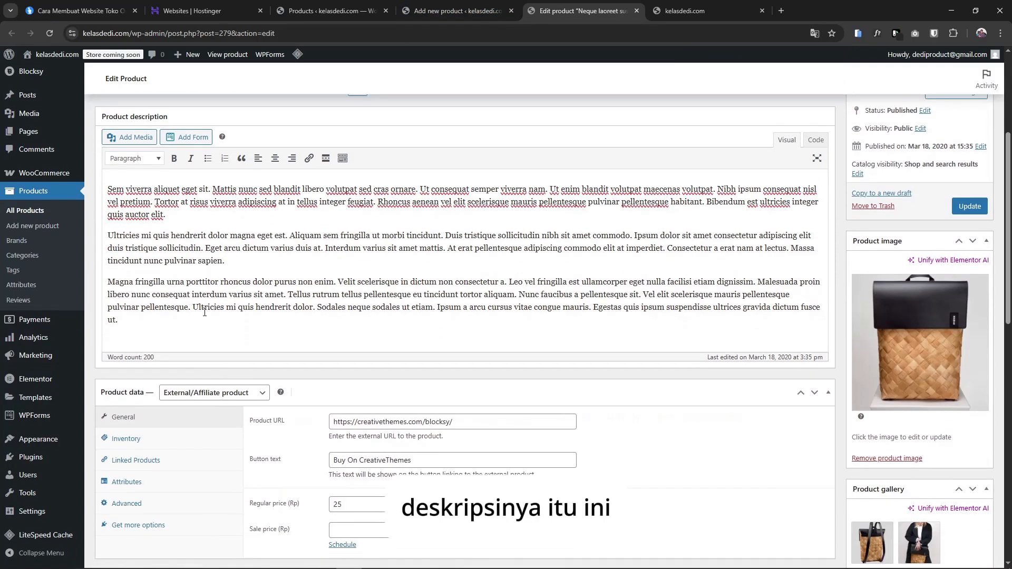
drag(204, 307, 116, 175)
click(259, 282)
Set the sample product's regular price to 25000 in its General product data.
scroll(280, 287, down, 3)
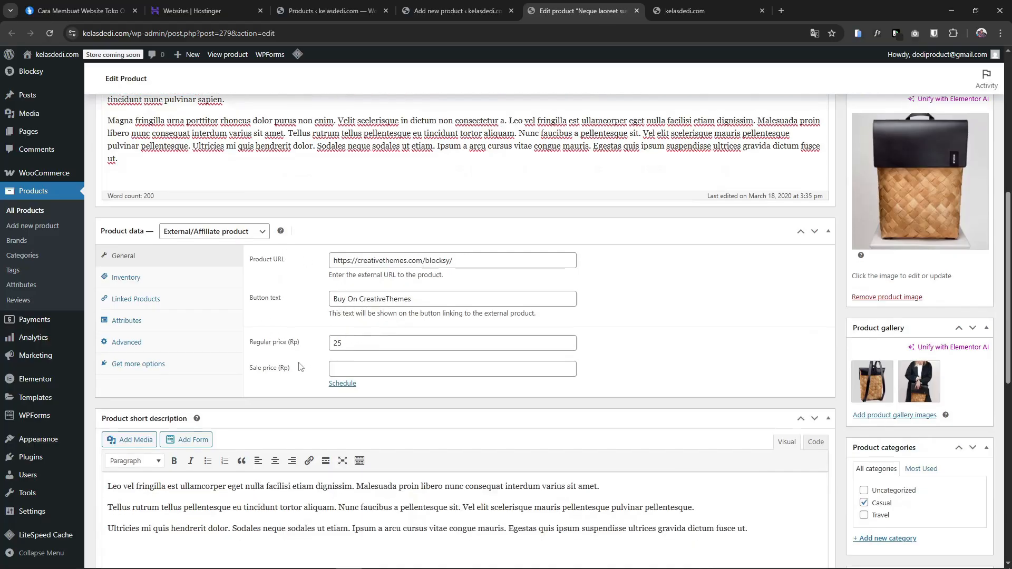
scroll(311, 362, down, 1)
click(352, 296)
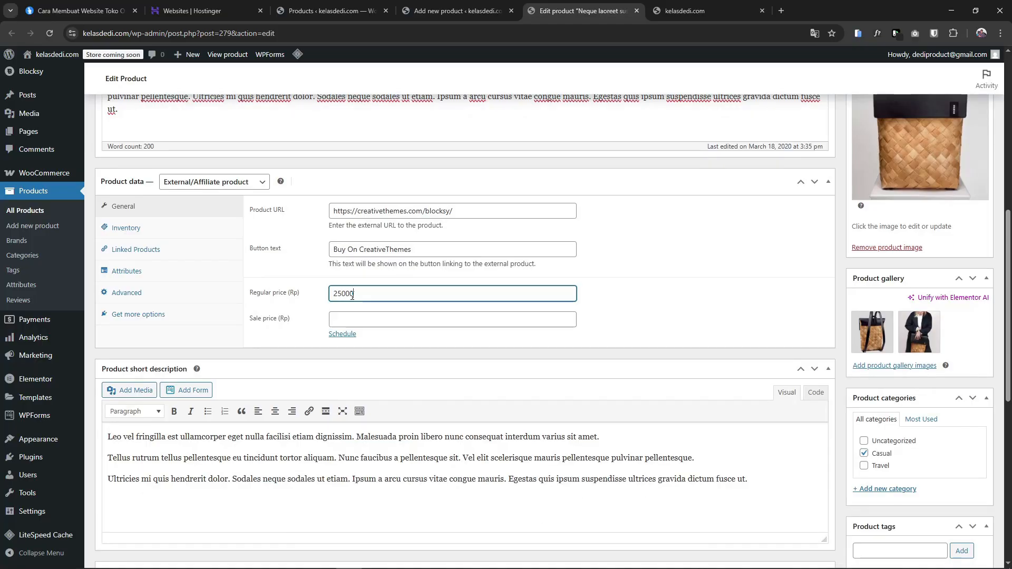
Look through the product's Inventory, Linked Products, Attributes and Advanced data, and return to its General data.
click(151, 233)
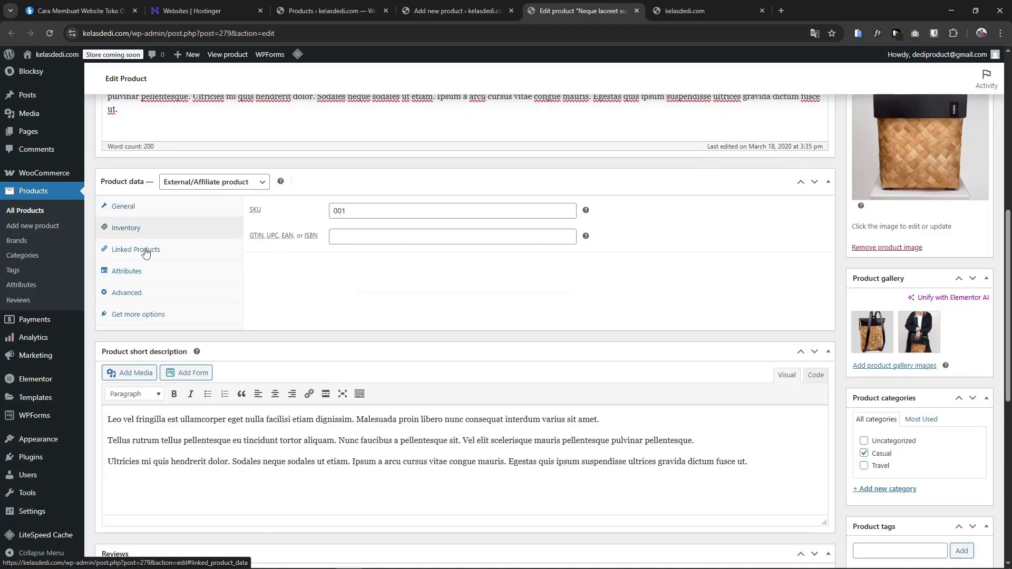
click(146, 253)
click(143, 270)
click(141, 290)
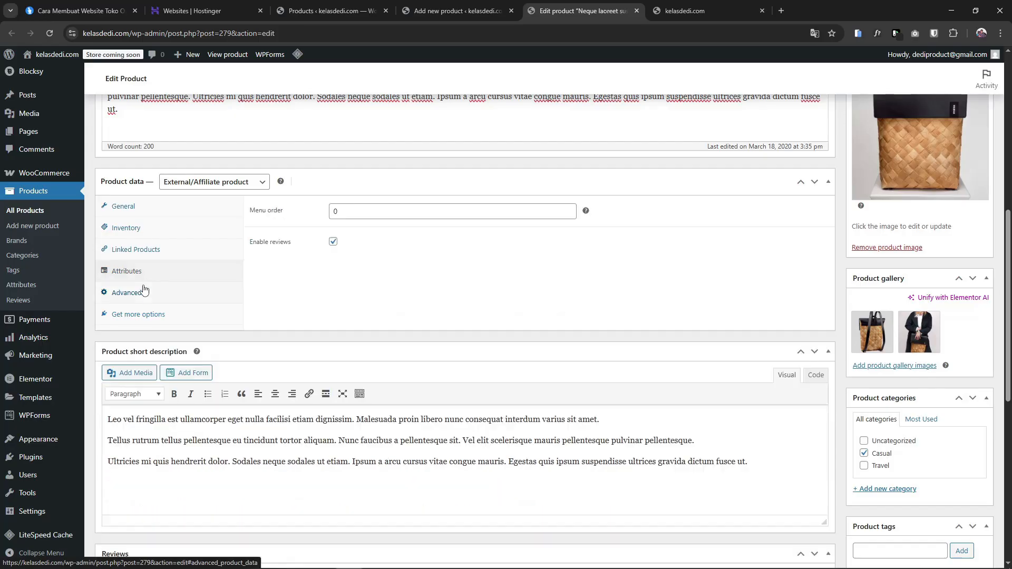
click(127, 214)
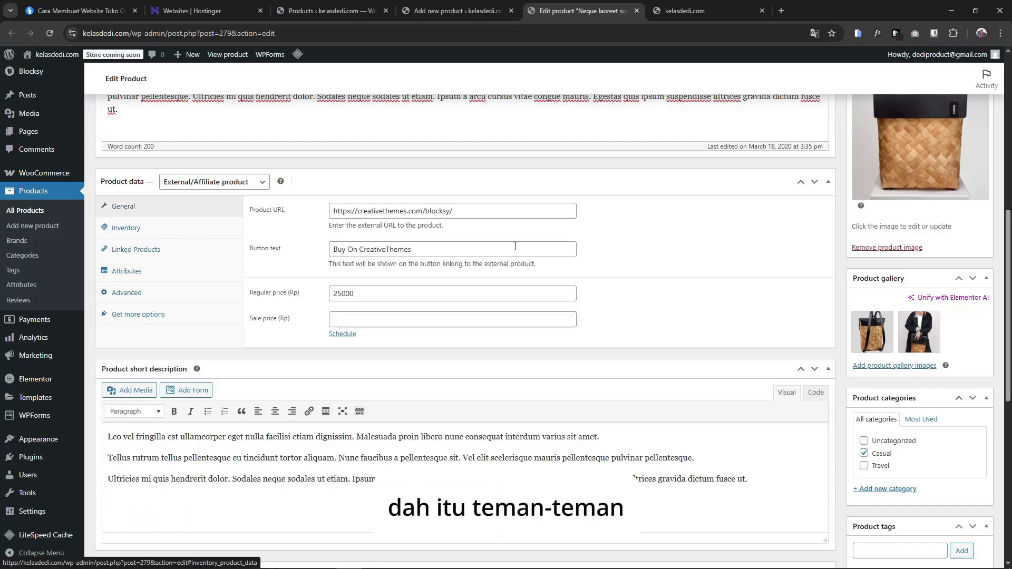
Examine the product's short description, main image, gallery, categories, tags and brands.
scroll(709, 368, down, 1)
scroll(708, 367, down, 3)
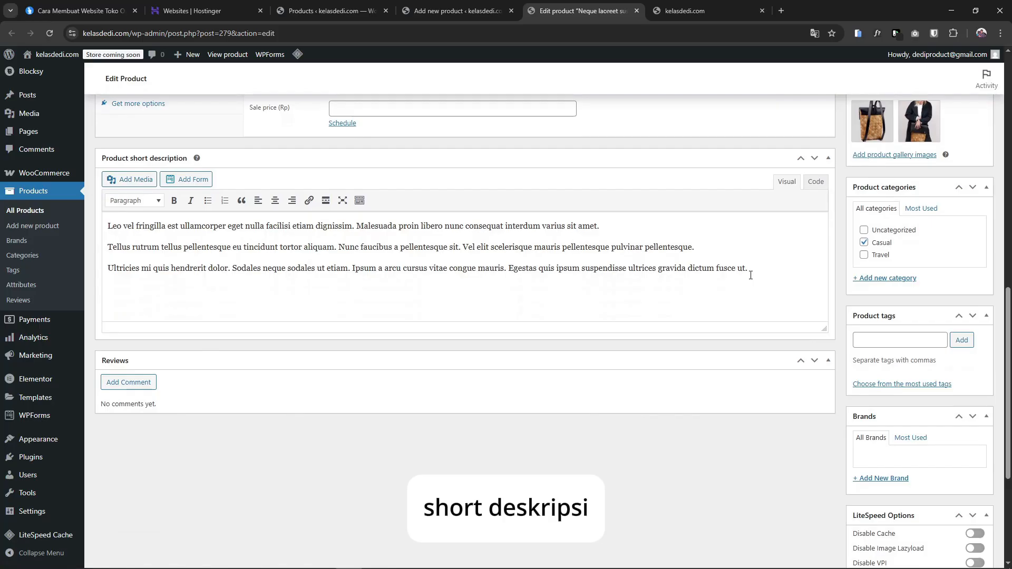
scroll(750, 275, up, 12)
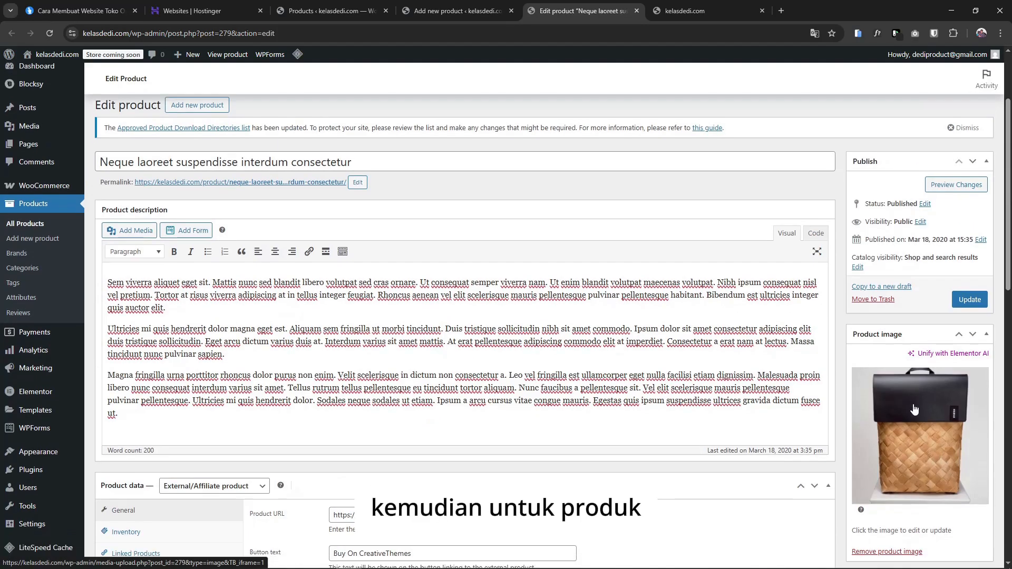
scroll(915, 409, down, 2)
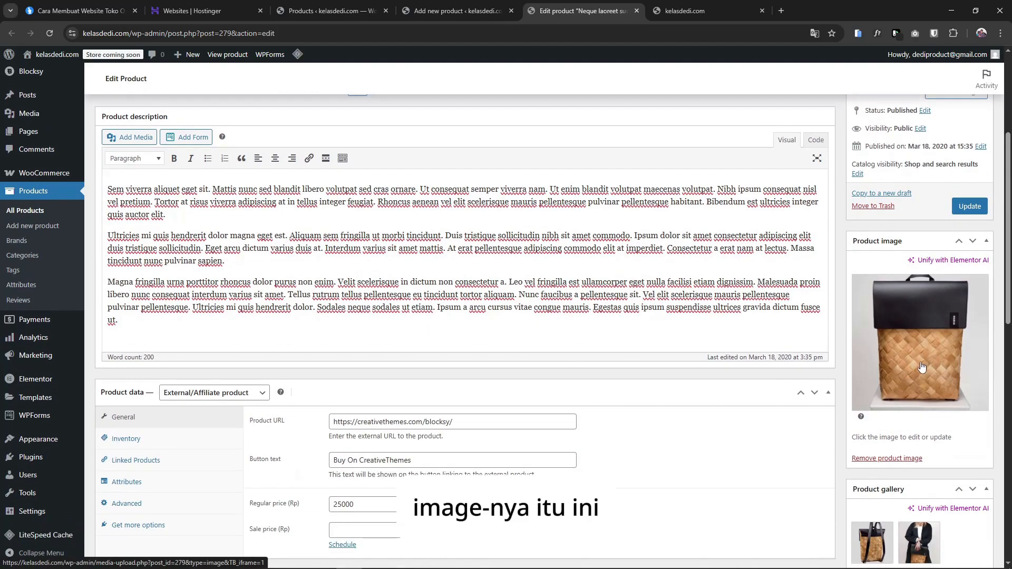
scroll(931, 330, down, 3)
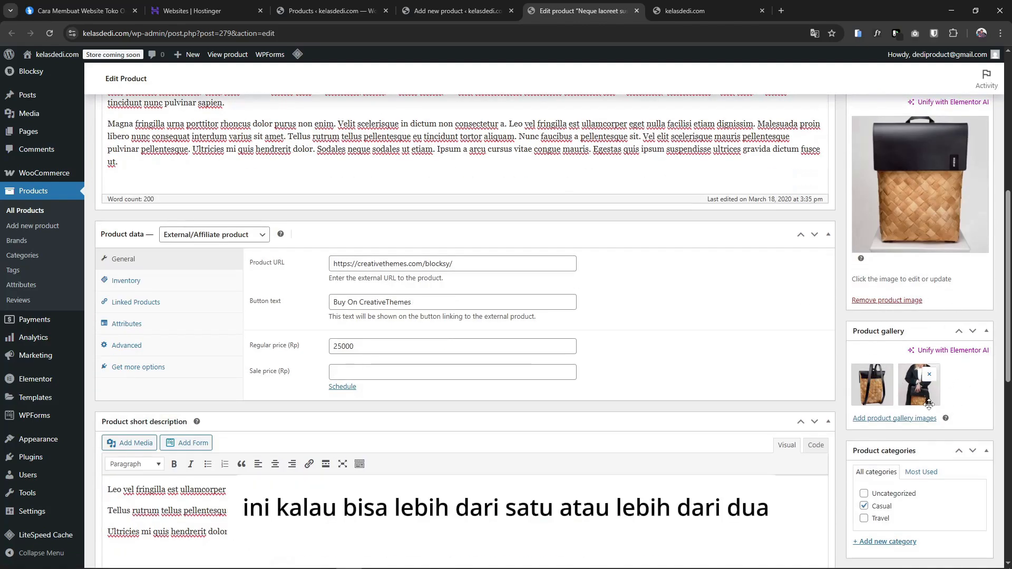
scroll(914, 394, down, 3)
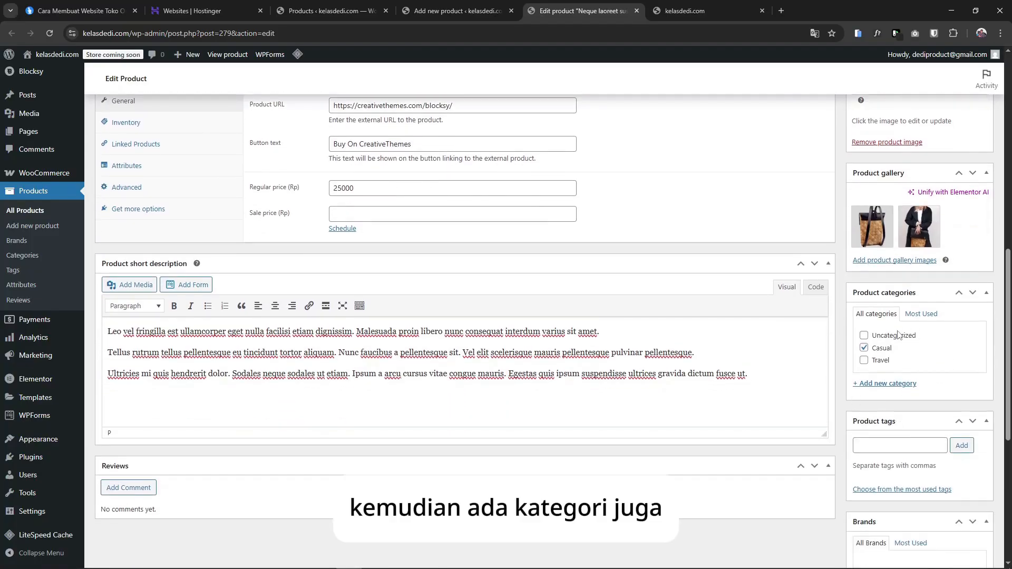
scroll(891, 369, down, 6)
scroll(904, 379, up, 4)
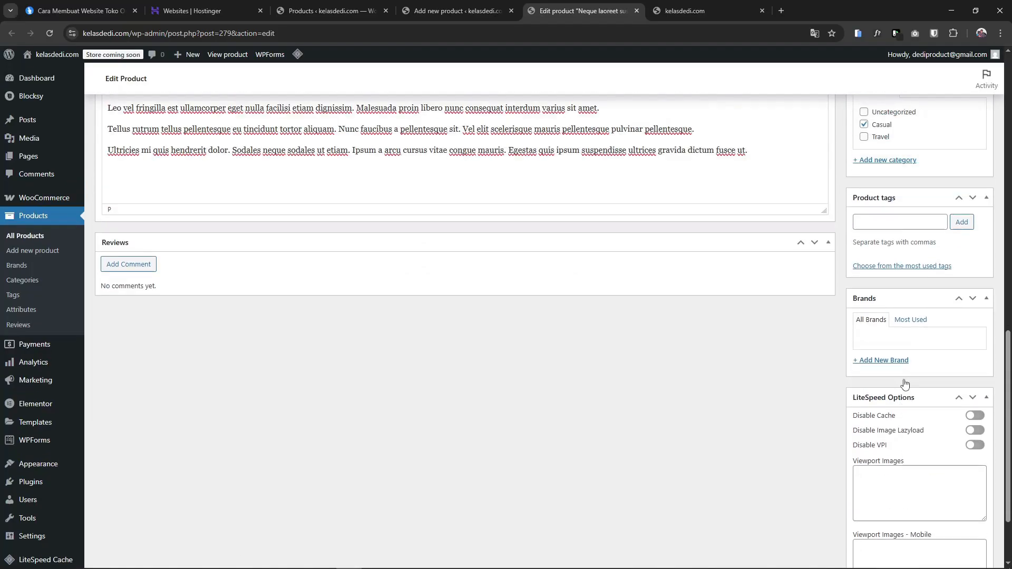
Update the published product to save its edits.
scroll(905, 384, up, 10)
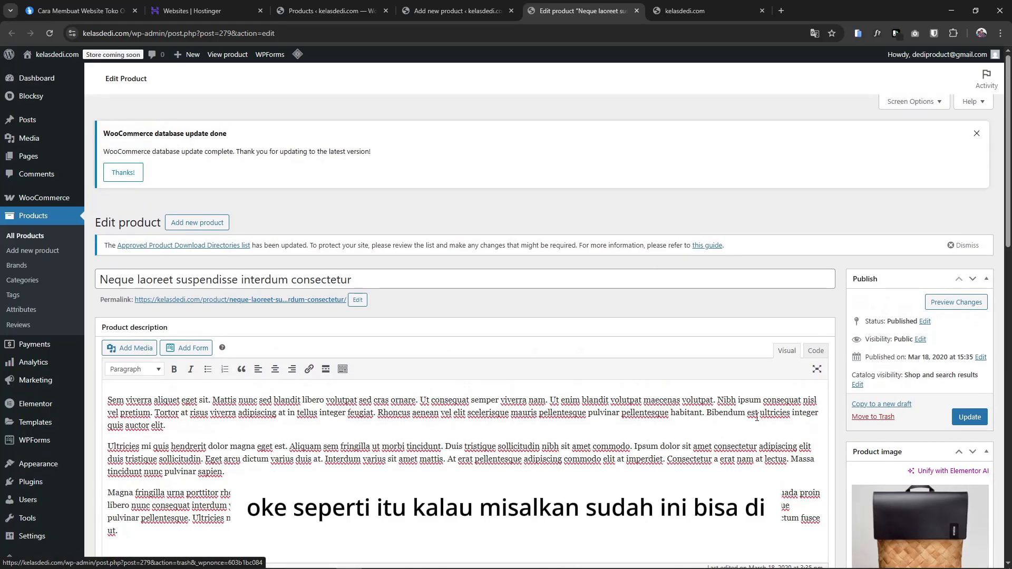
click(964, 417)
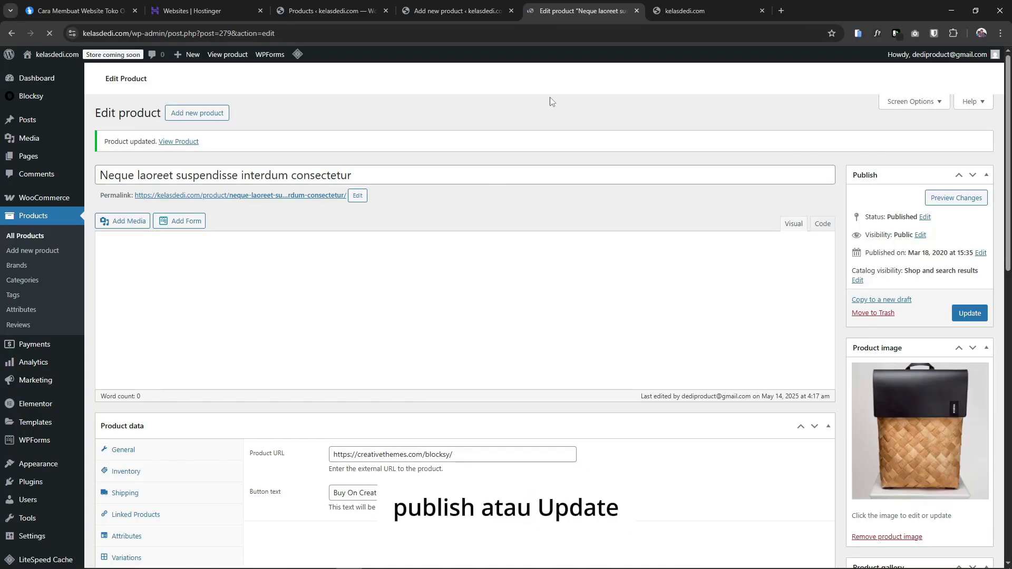
Review the blank Add new product form and its Publish option, and return to the edited product.
click(470, 5)
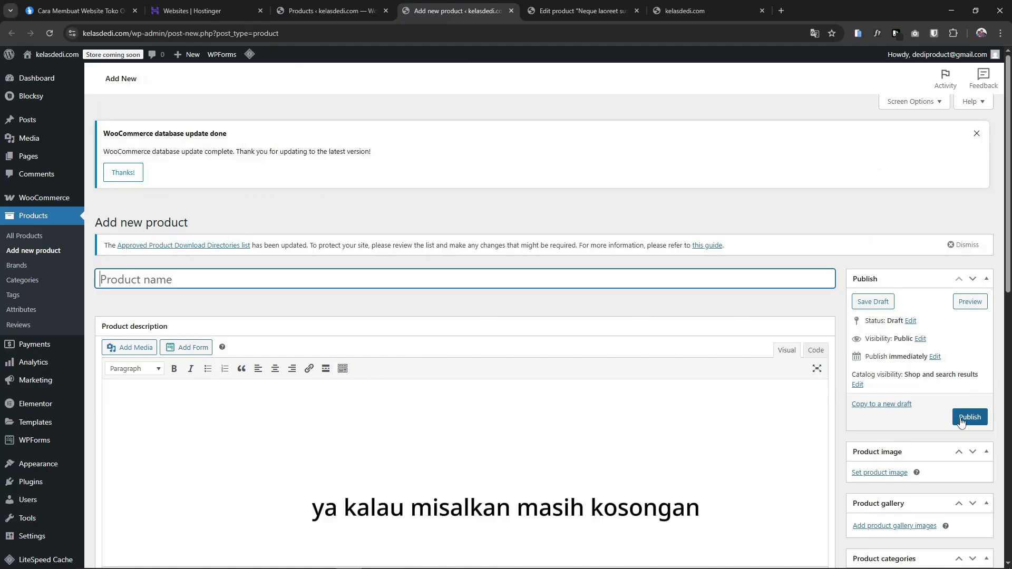
scroll(953, 419, down, 5)
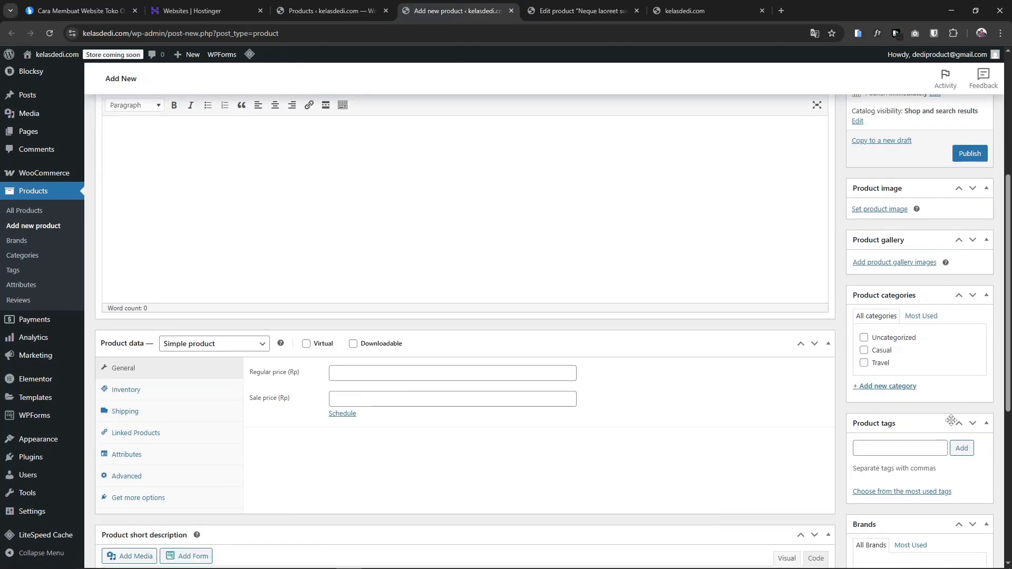
scroll(949, 419, up, 4)
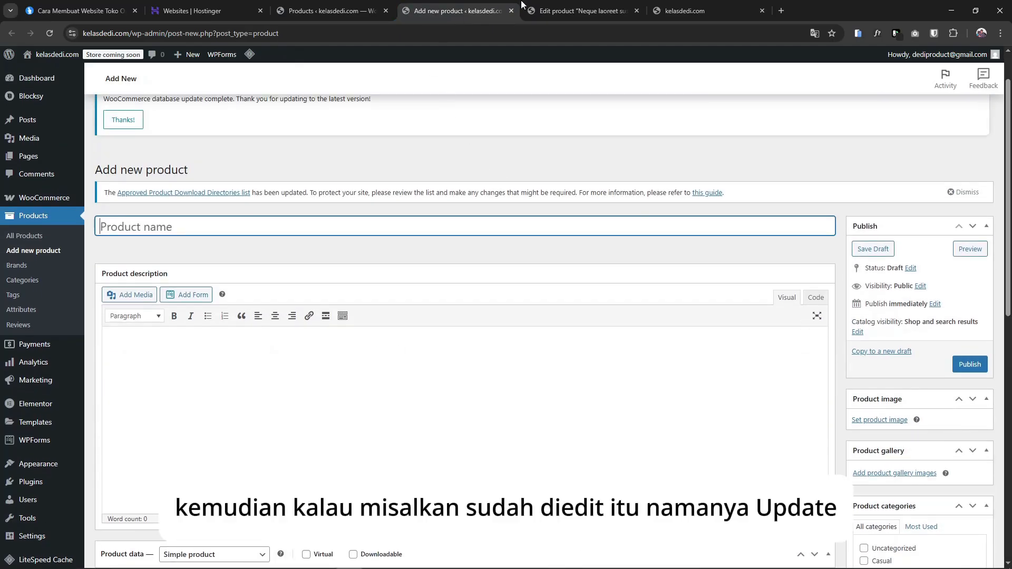
click(534, 11)
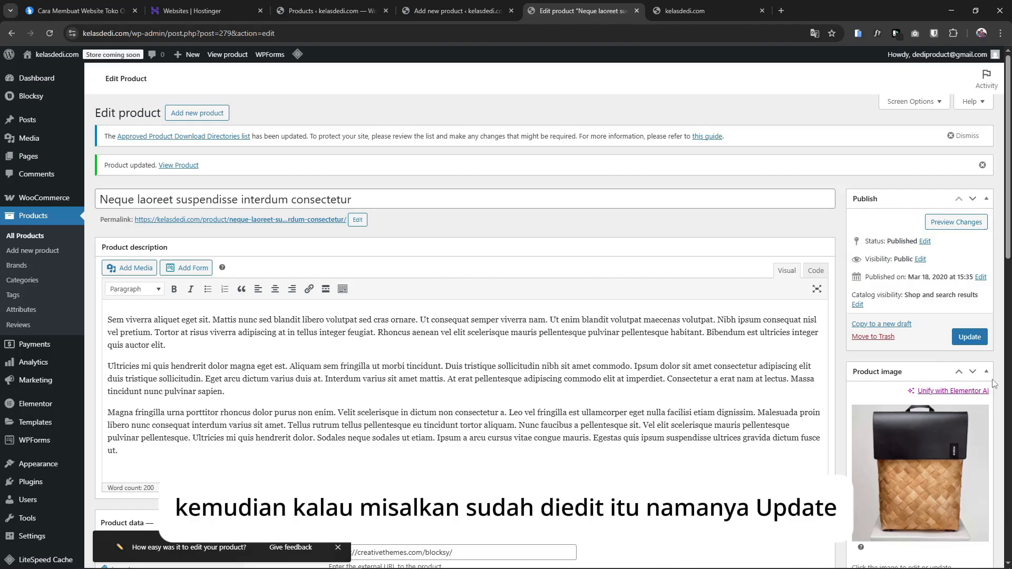
Reload the storefront home page and review the Featured Products section with its product prices.
scroll(388, 359, down, 4)
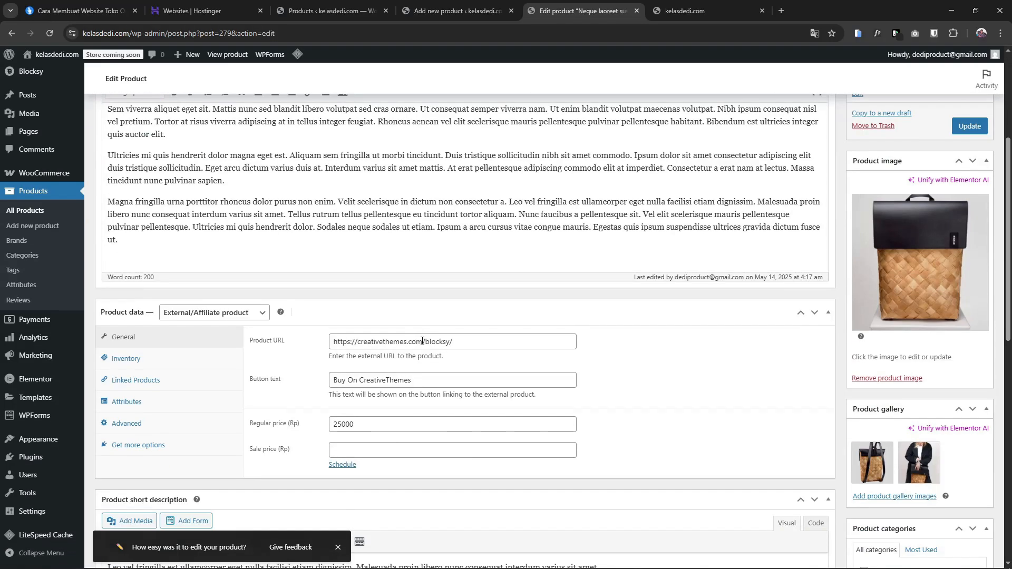
click(679, 7)
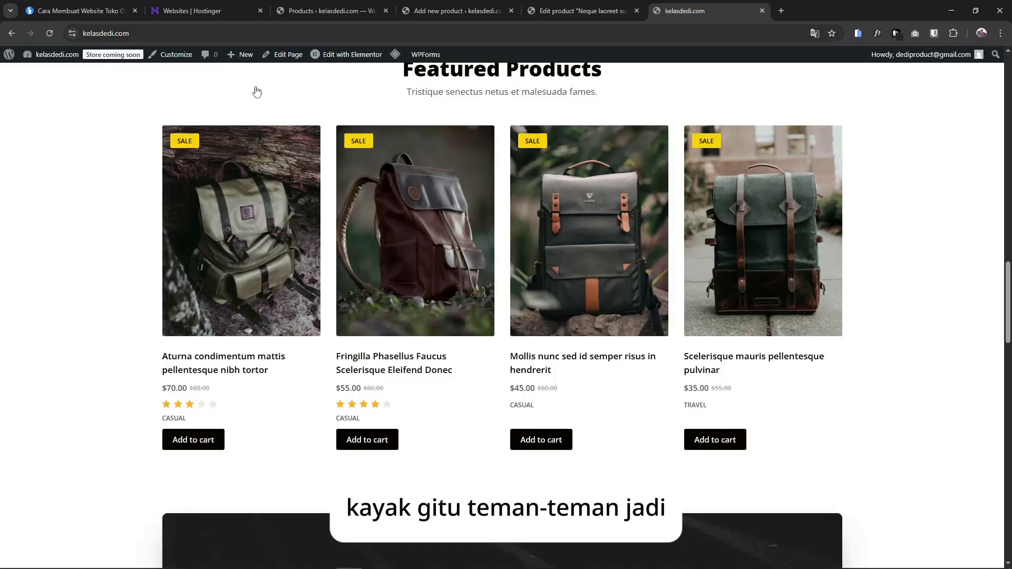
click(50, 33)
scroll(643, 307, down, 3)
scroll(642, 302, up, 8)
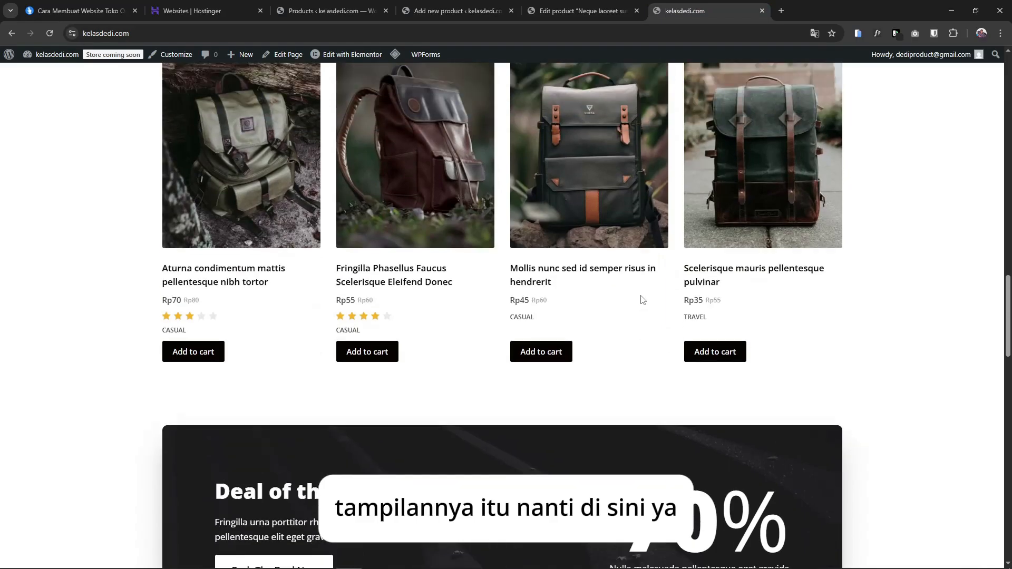
scroll(642, 299, down, 9)
scroll(644, 295, up, 4)
scroll(647, 297, up, 6)
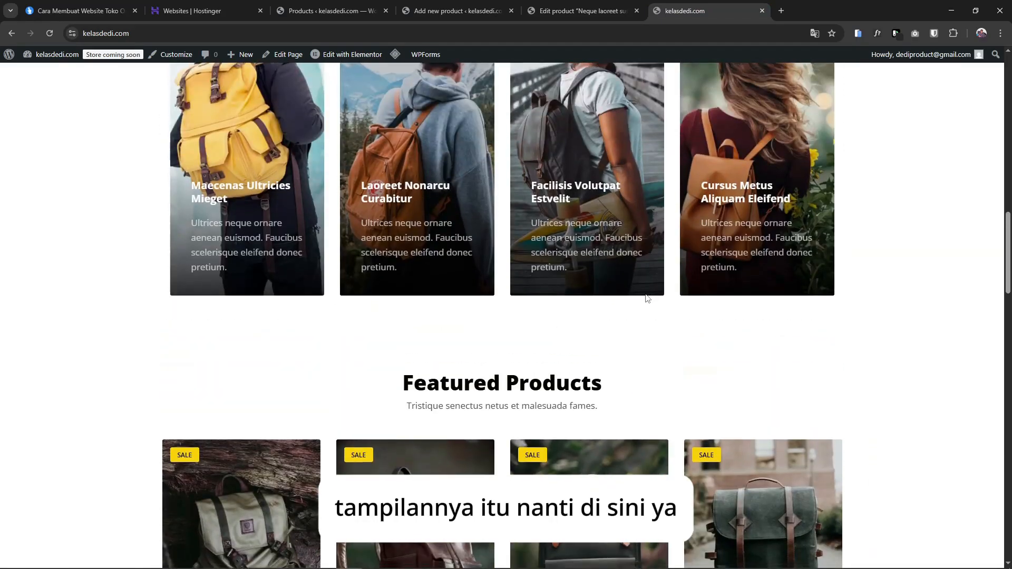
scroll(647, 295, down, 20)
scroll(660, 294, up, 20)
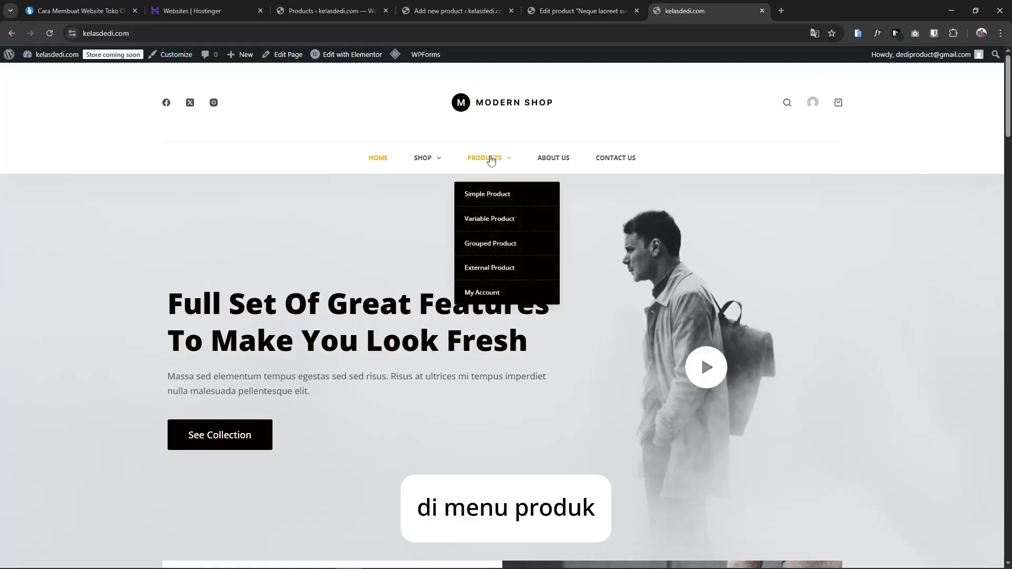
View the storefront's Simple Product and External Product pages to check how a product is displayed.
click(490, 160)
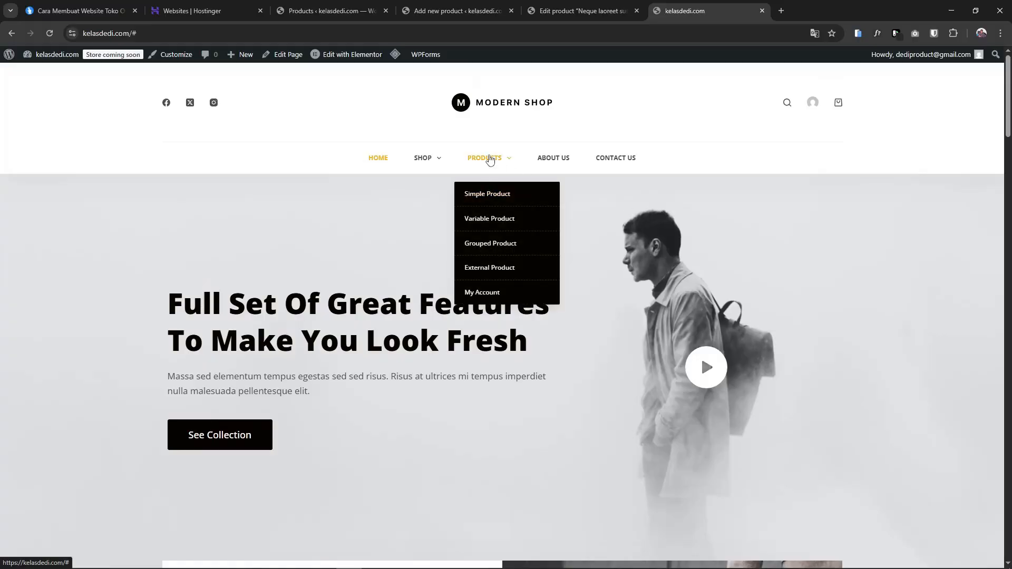
click(480, 204)
scroll(506, 206, down, 7)
scroll(489, 185, up, 6)
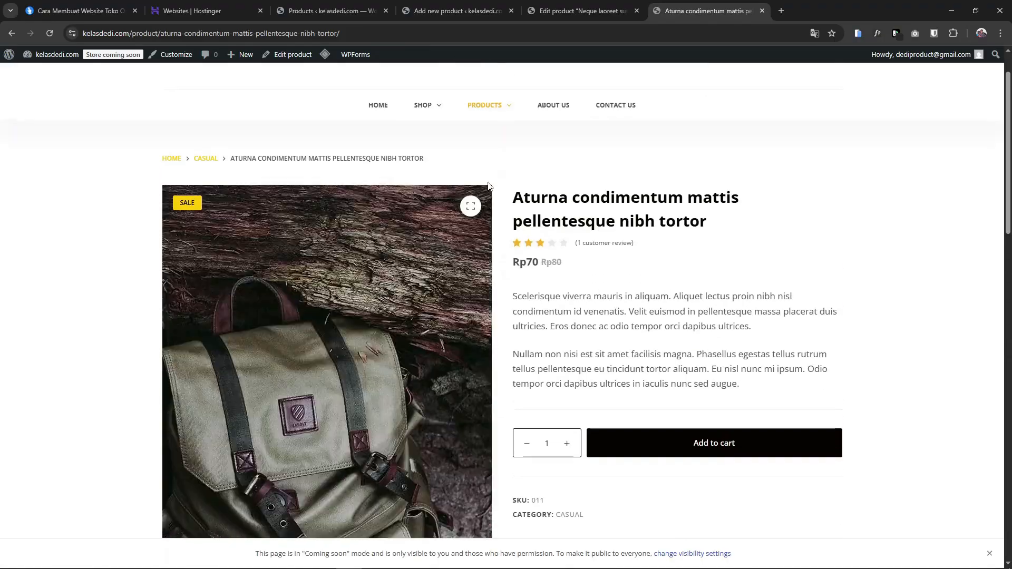
mouse_move(484, 104)
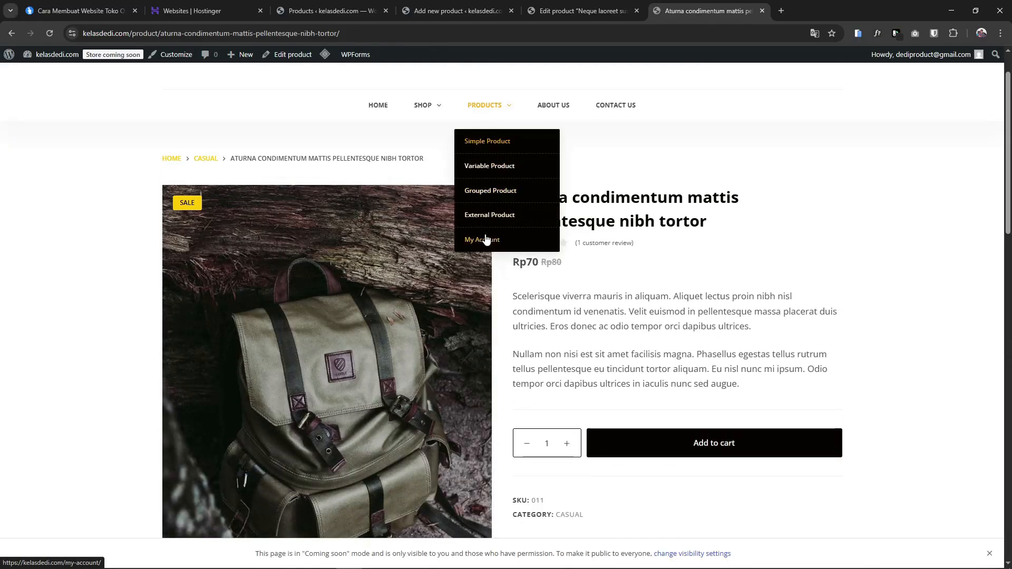
click(482, 215)
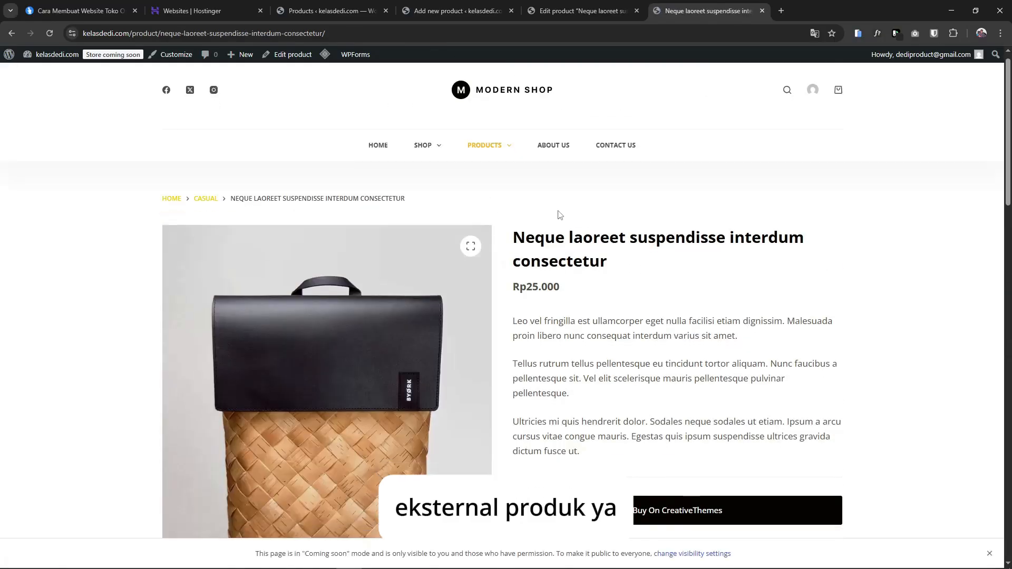
scroll(560, 214, down, 4)
scroll(560, 215, up, 5)
Browse the storefront's Shop catalogue, including its second page, and return to the first page.
mouse_move(436, 168)
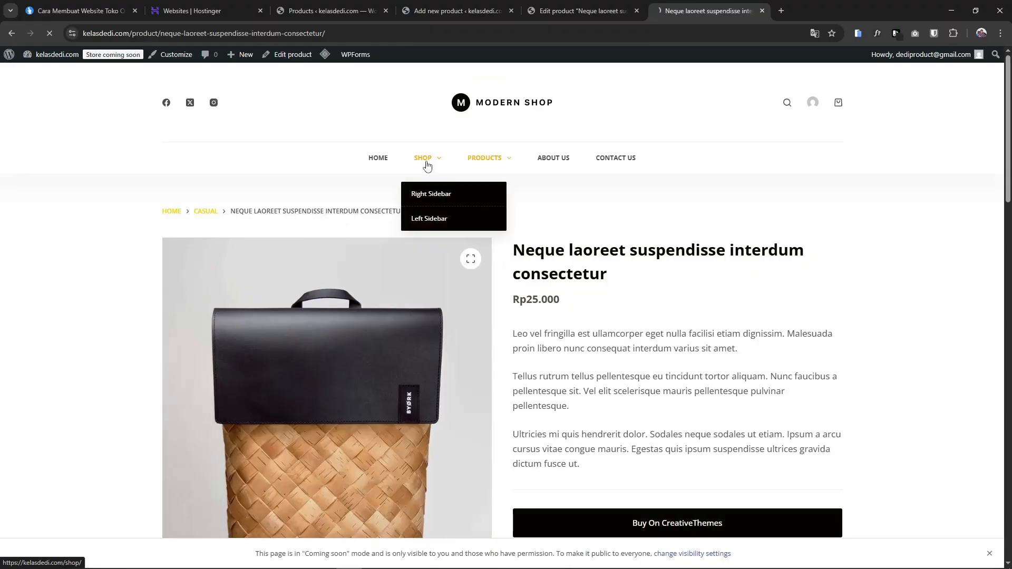
scroll(428, 189, down, 10)
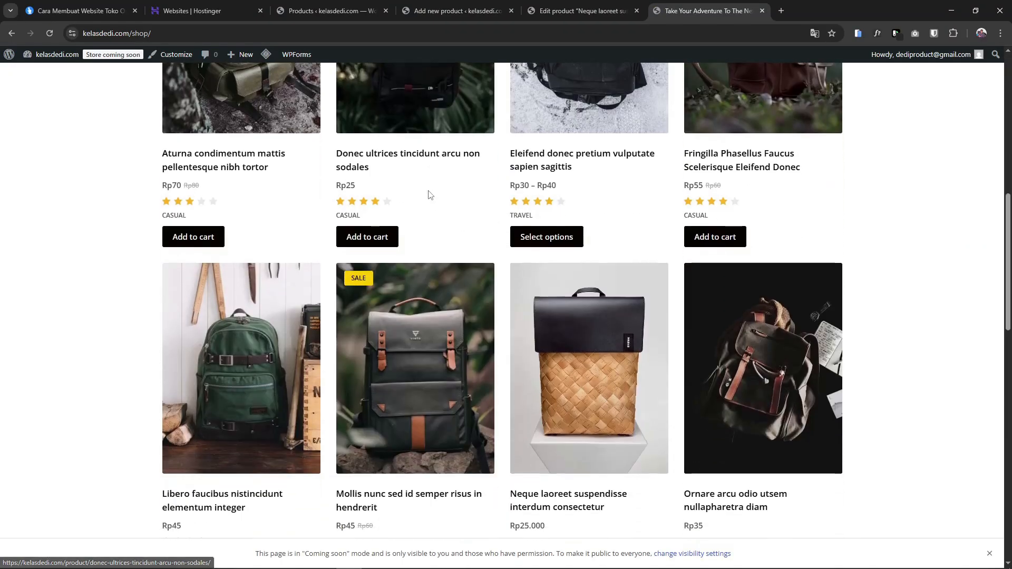
scroll(429, 195, down, 8)
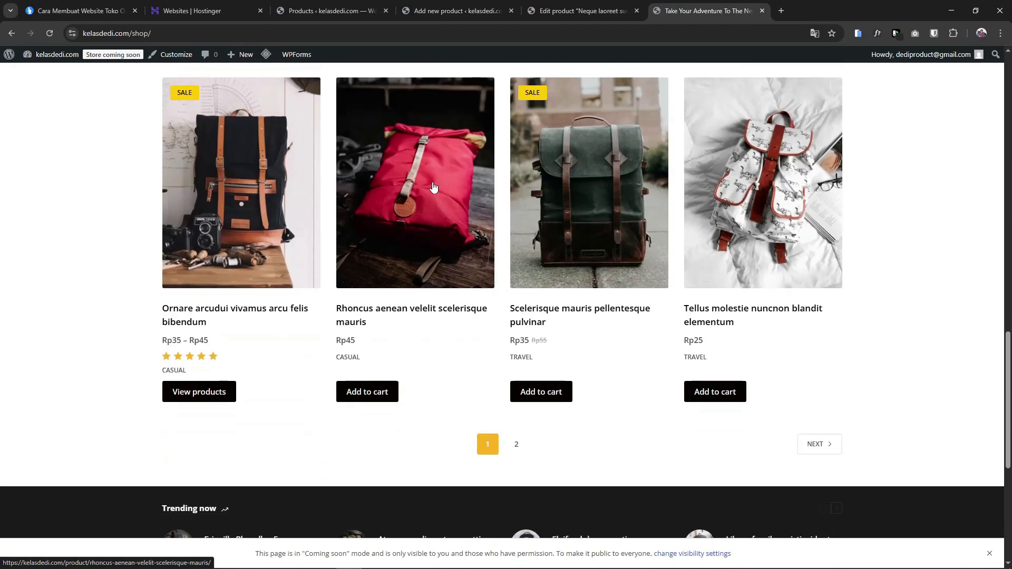
scroll(434, 187, down, 3)
click(517, 288)
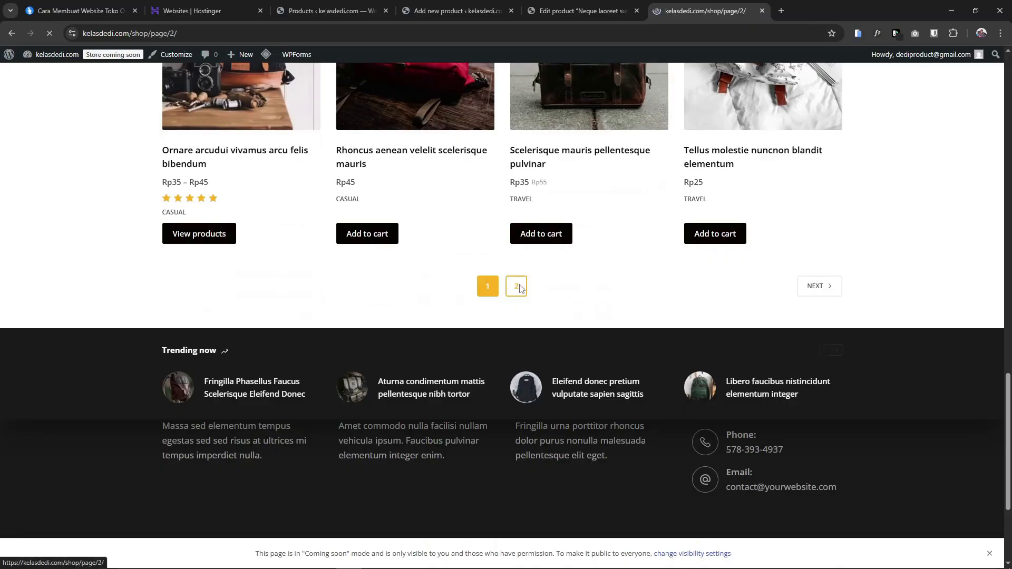
scroll(521, 292, down, 7)
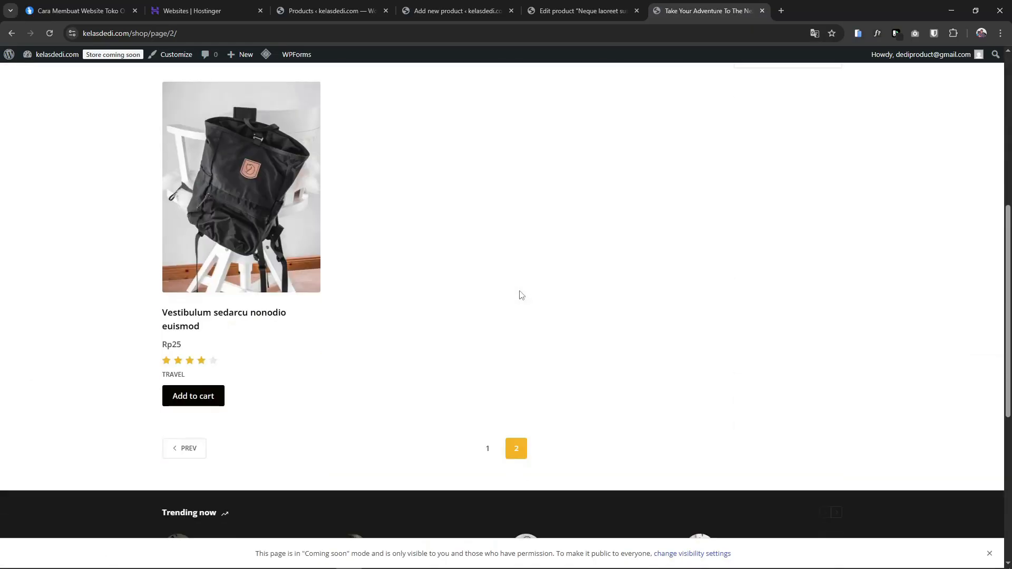
click(497, 449)
scroll(495, 284, down, 6)
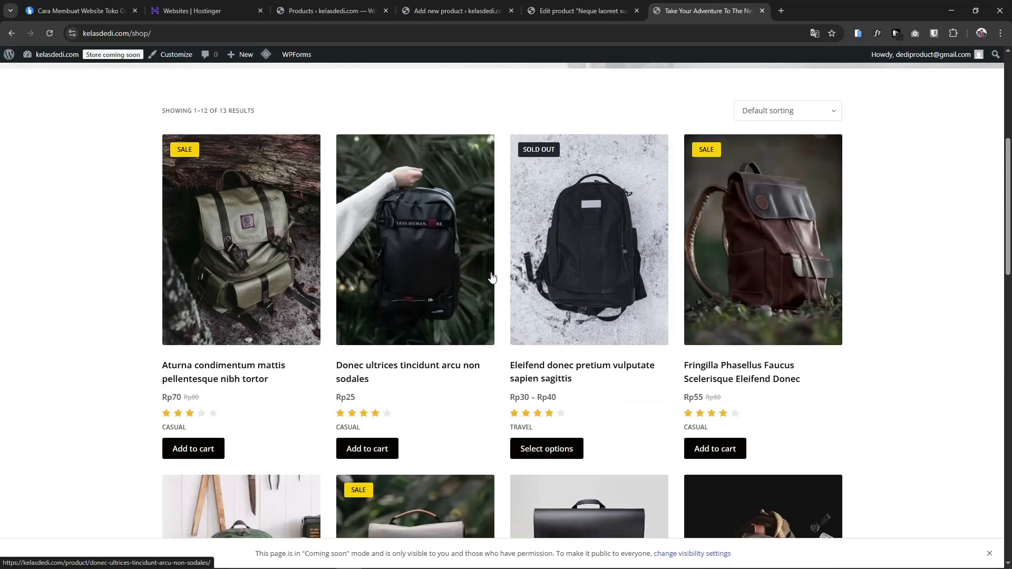
scroll(492, 277, up, 6)
Return to the edited product, and go through the blank Add new product form's description, data, image, gallery, category and tag fields.
click(580, 10)
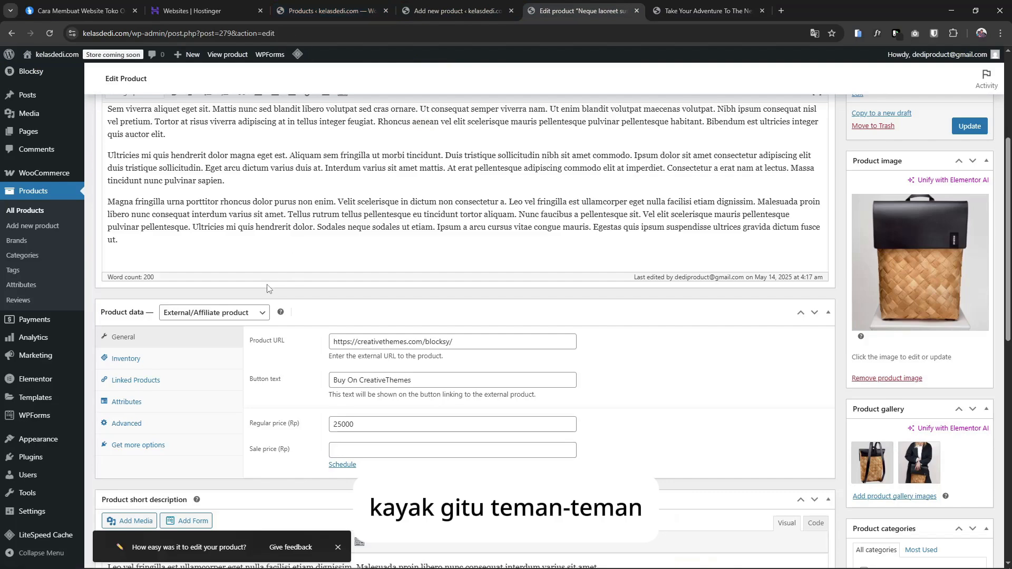
scroll(210, 313, up, 5)
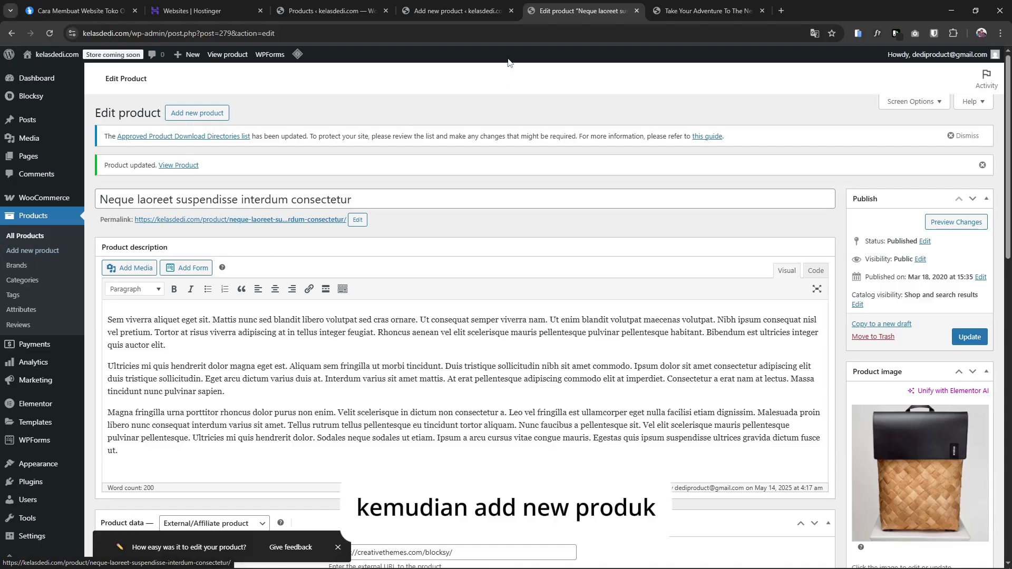
click(446, 11)
scroll(215, 512, down, 3)
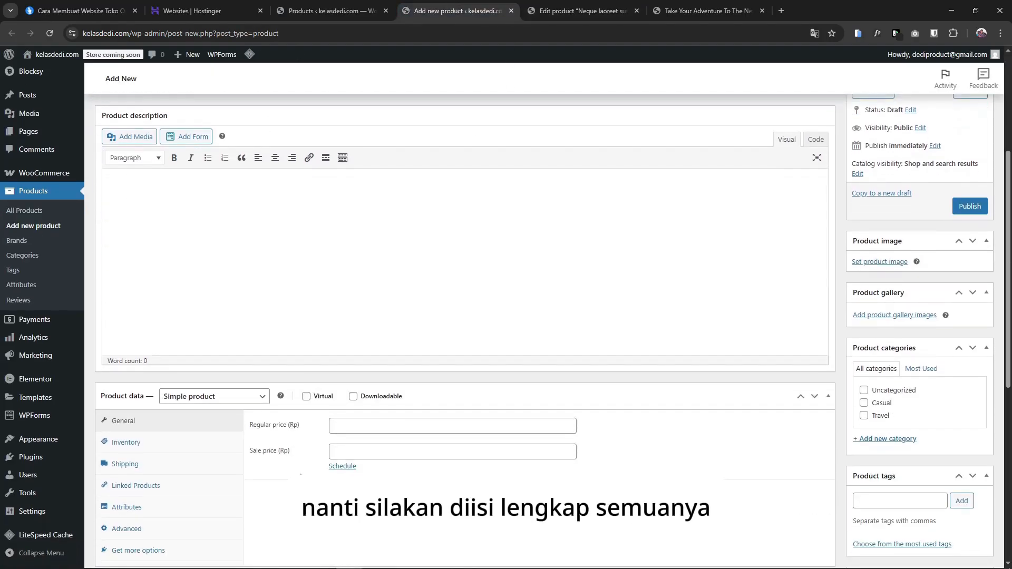
scroll(222, 282, up, 5)
scroll(292, 434, down, 2)
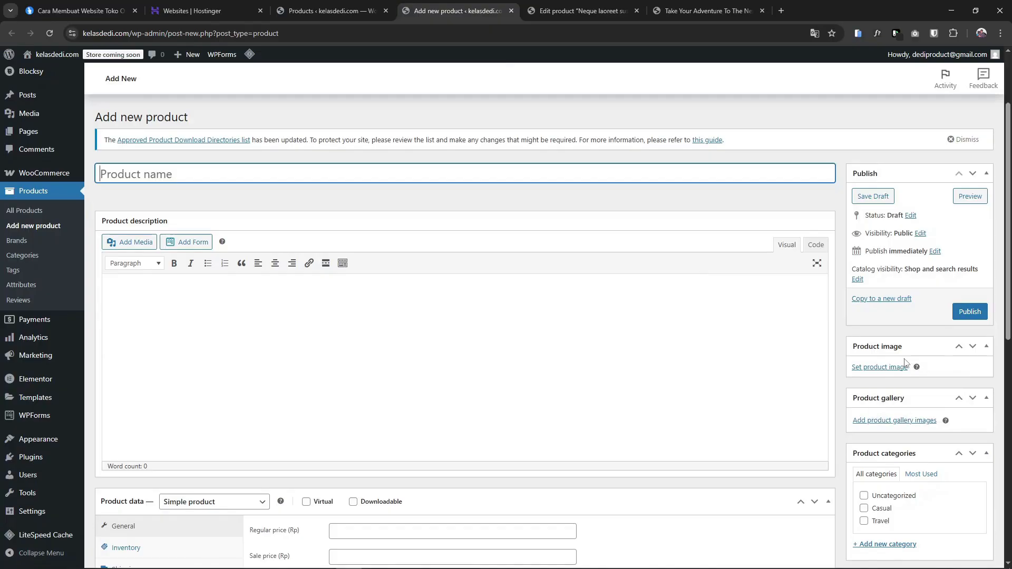
scroll(905, 363, down, 3)
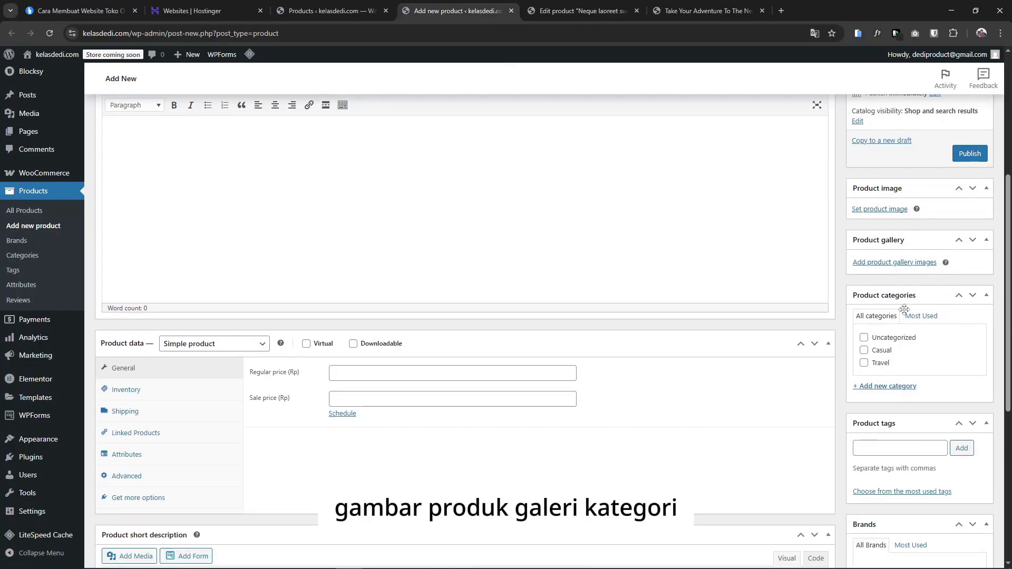
scroll(379, 464, down, 2)
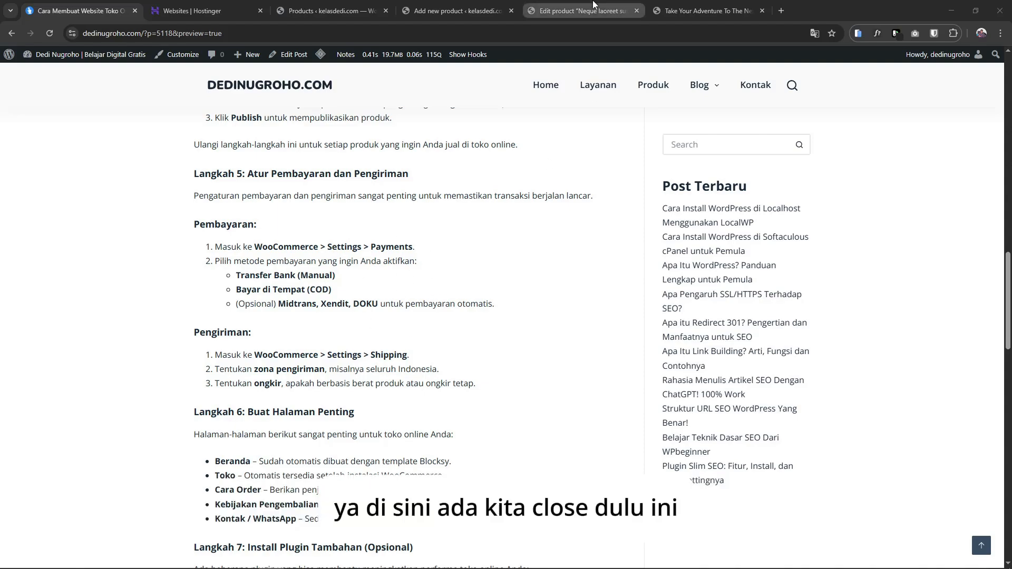
Close the Edit product and Add new product pages and return to the Products list.
click(324, 5)
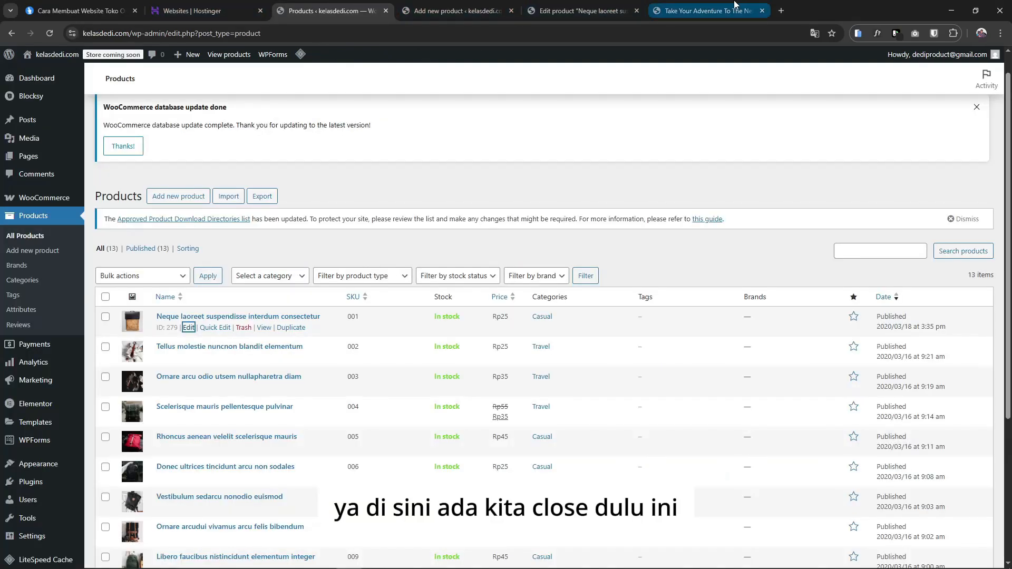
click(685, 10)
click(646, 12)
click(637, 10)
click(505, 13)
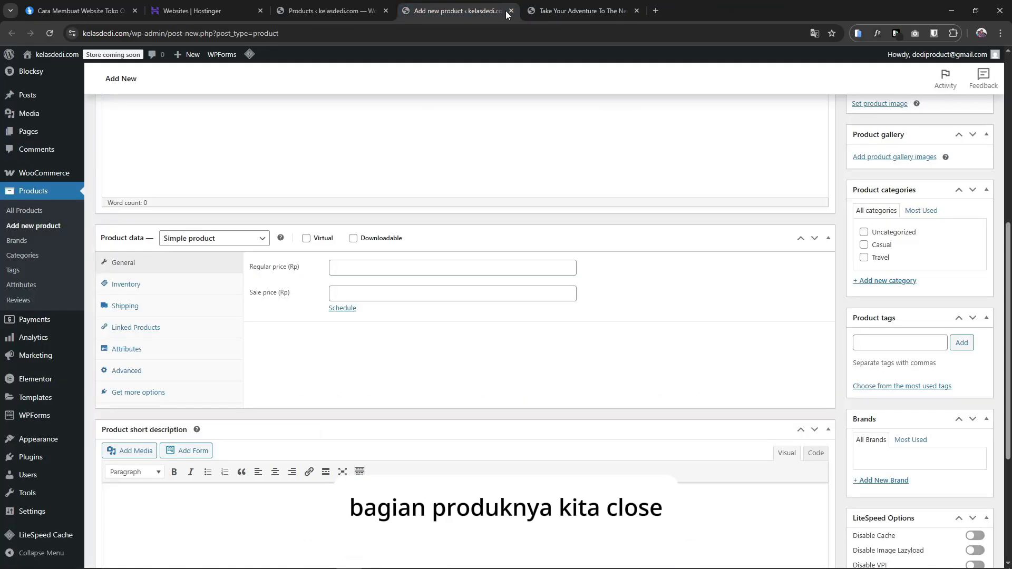
click(511, 11)
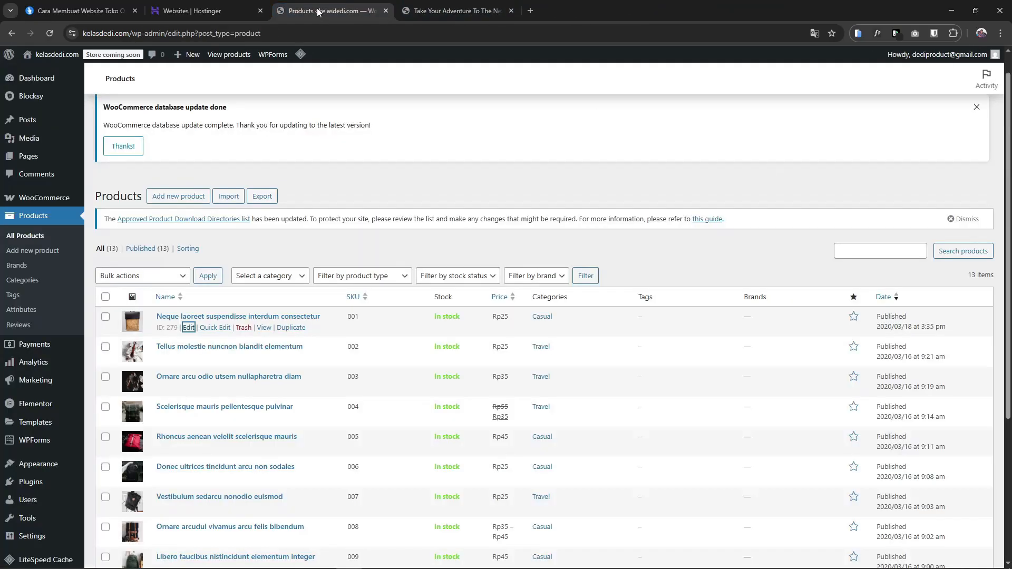
Open the Payments section of the WooCommerce settings.
mouse_move(63, 198)
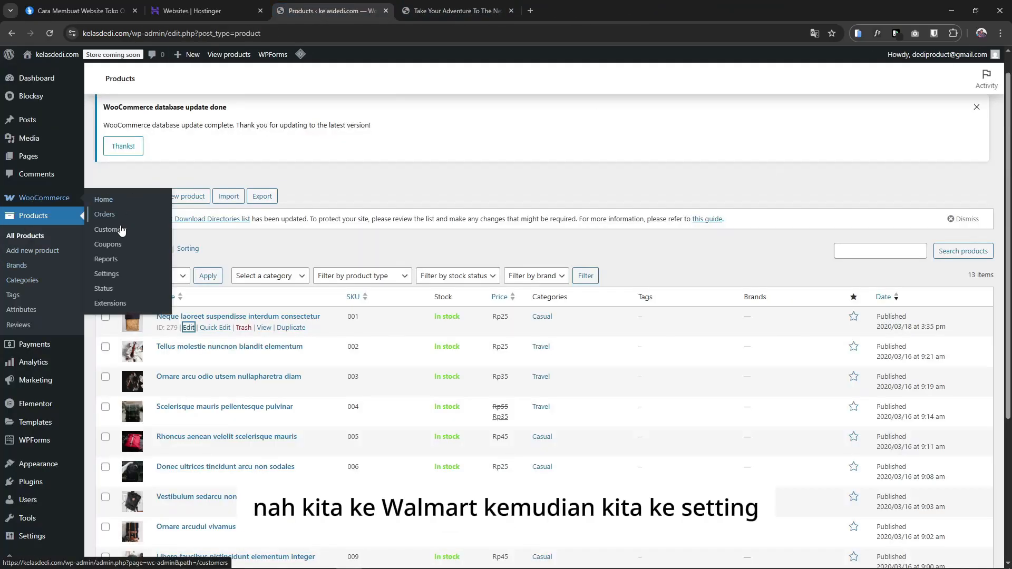
click(115, 272)
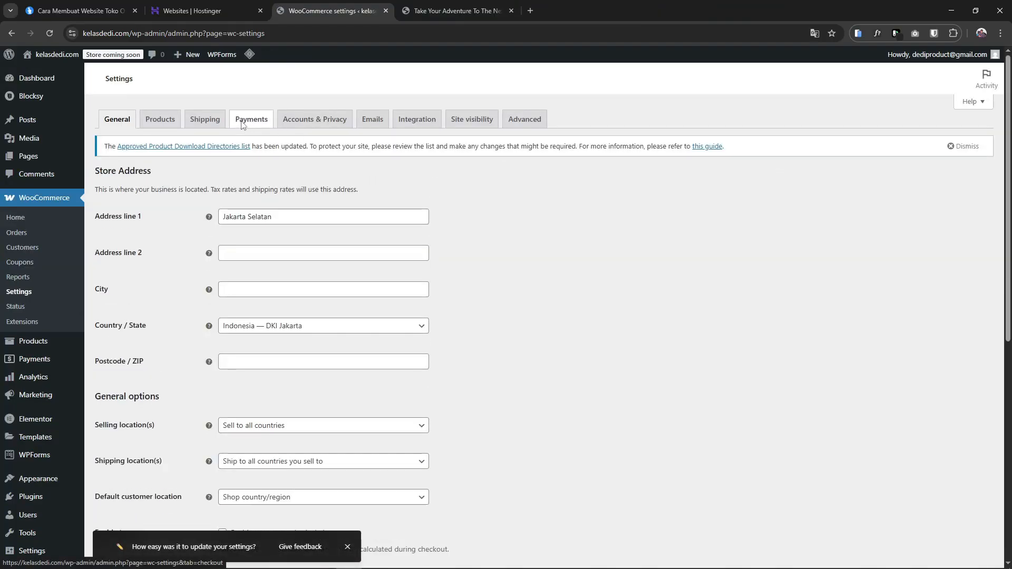
click(242, 121)
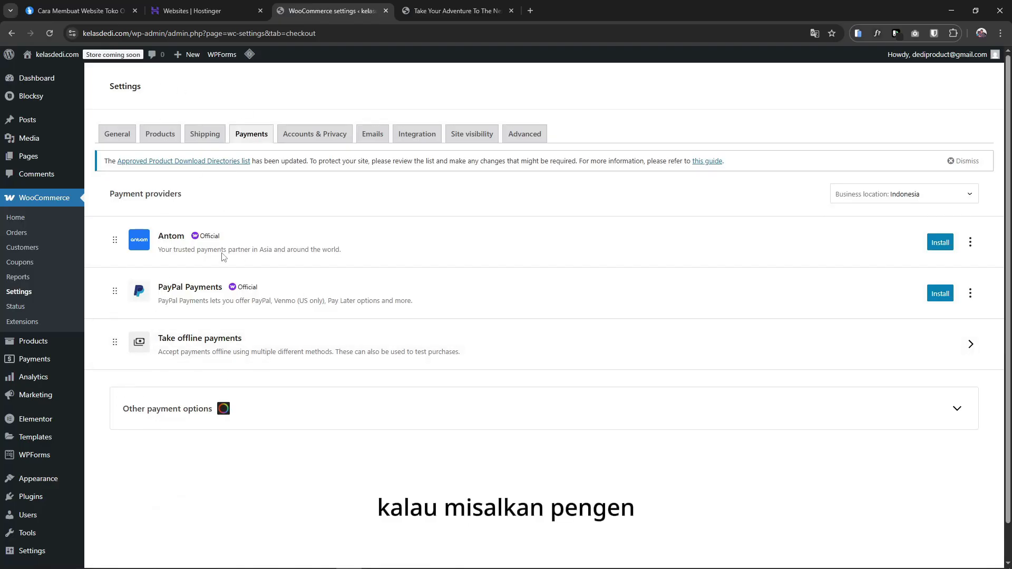
Check the automatic payment options Midtrans, Xendit and DOKU in the tutorial article, and return to the payment settings.
click(88, 6)
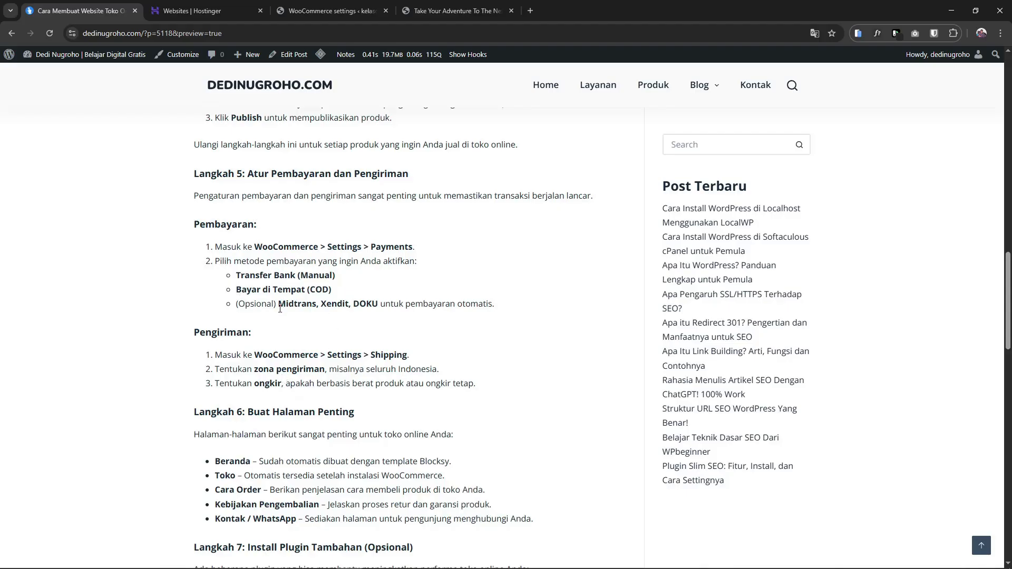
drag(280, 307, 372, 304)
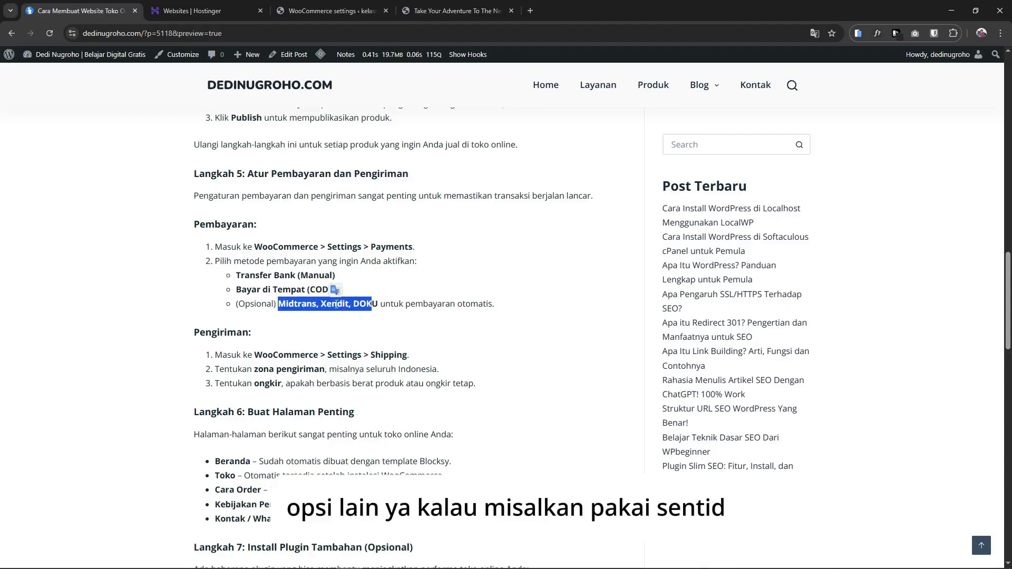
click(327, 11)
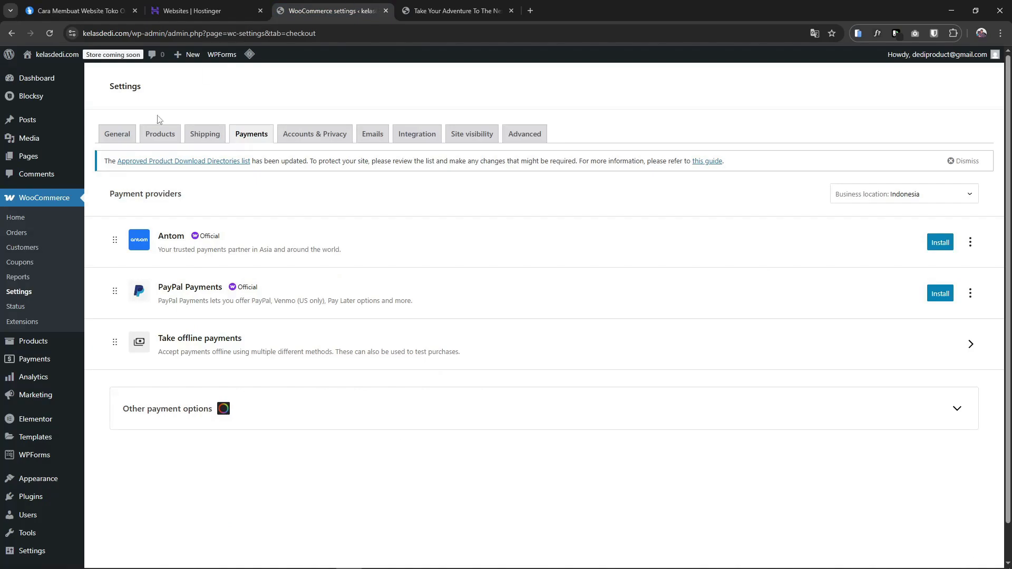
Open the Add Plugins page in a separate browser tab and search the plugins for "xendit woo".
mouse_move(26, 497)
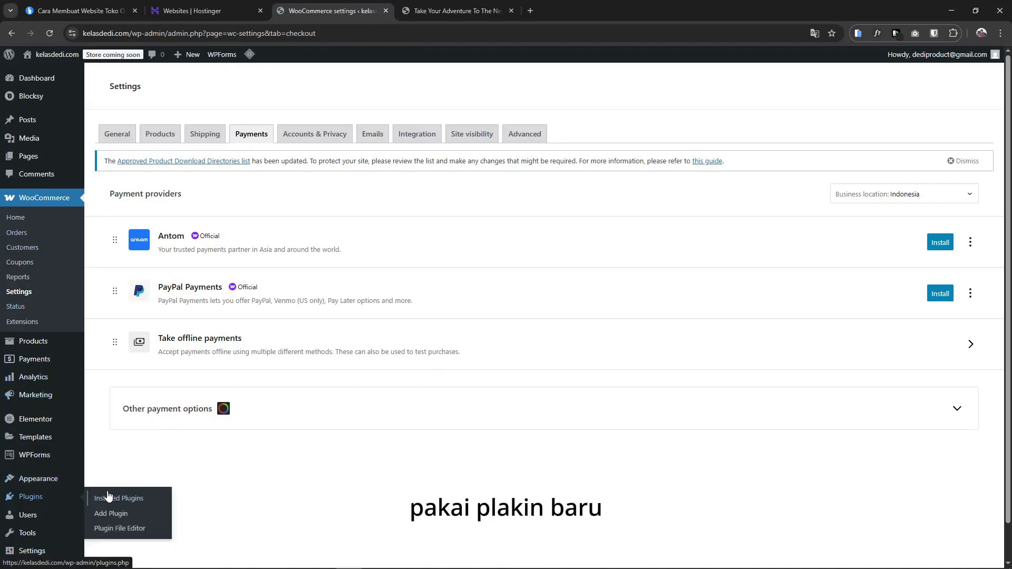
right_click(120, 518)
click(200, 370)
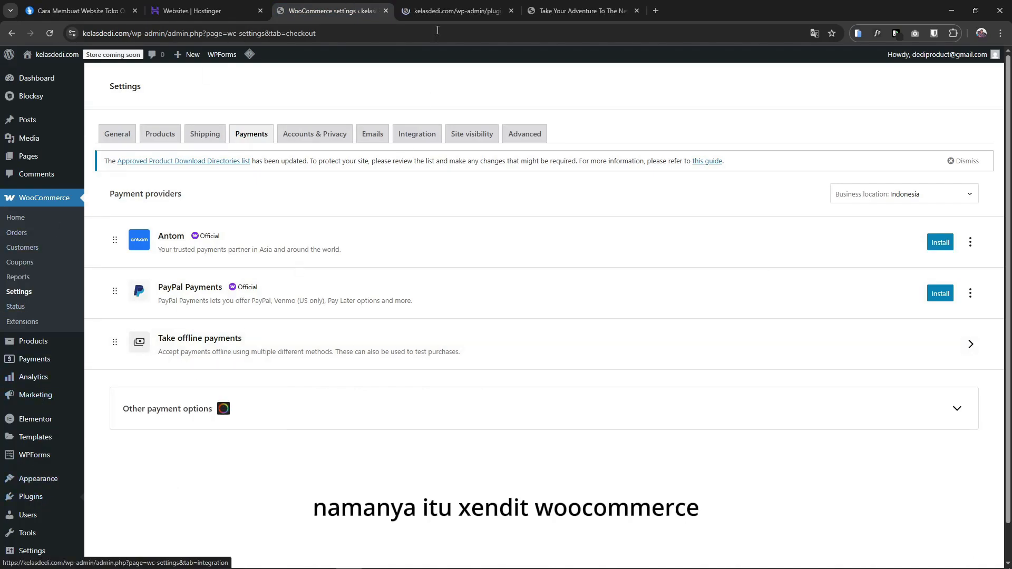
click(428, 20)
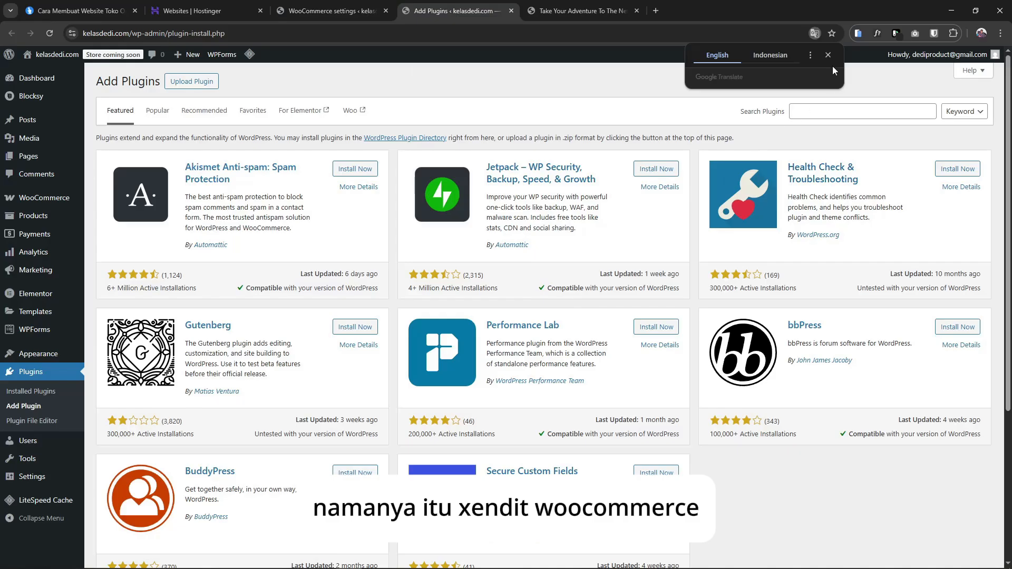
click(828, 55)
click(825, 111)
text(x)
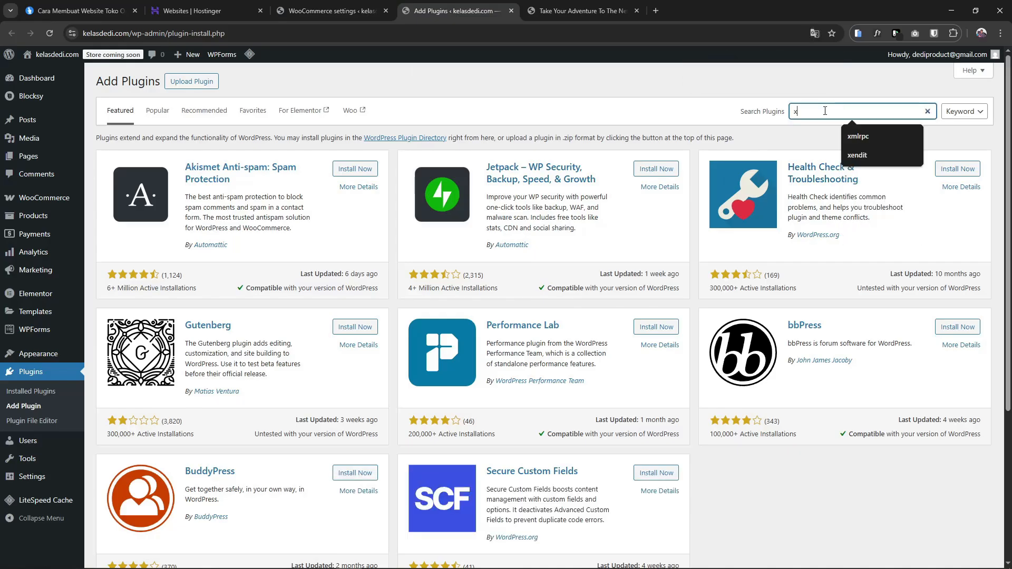
text(endit woo)
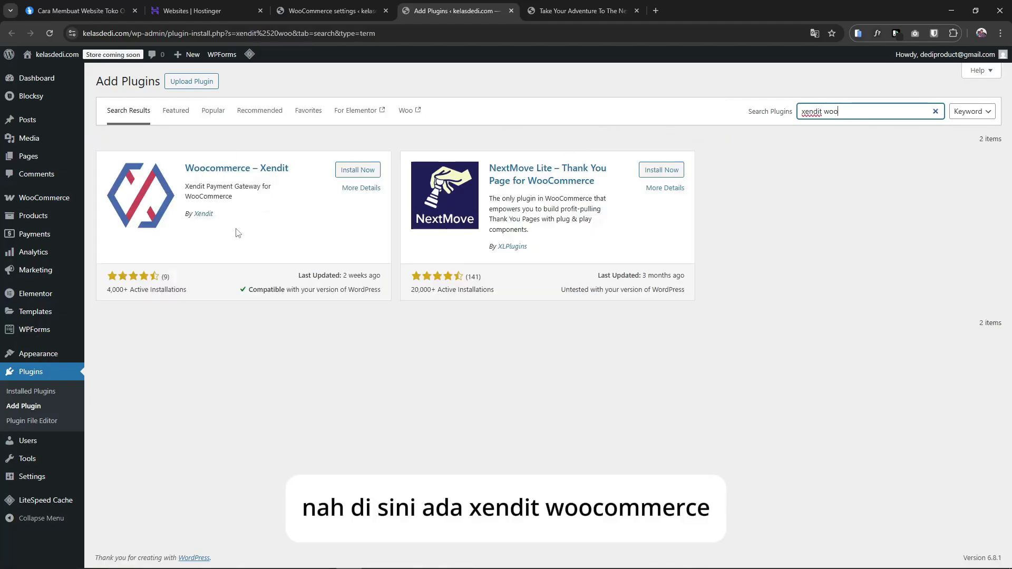
Install the Woocommerce – Xendit plugin and open its author's WordPress.org profile in a separate browser tab.
click(359, 171)
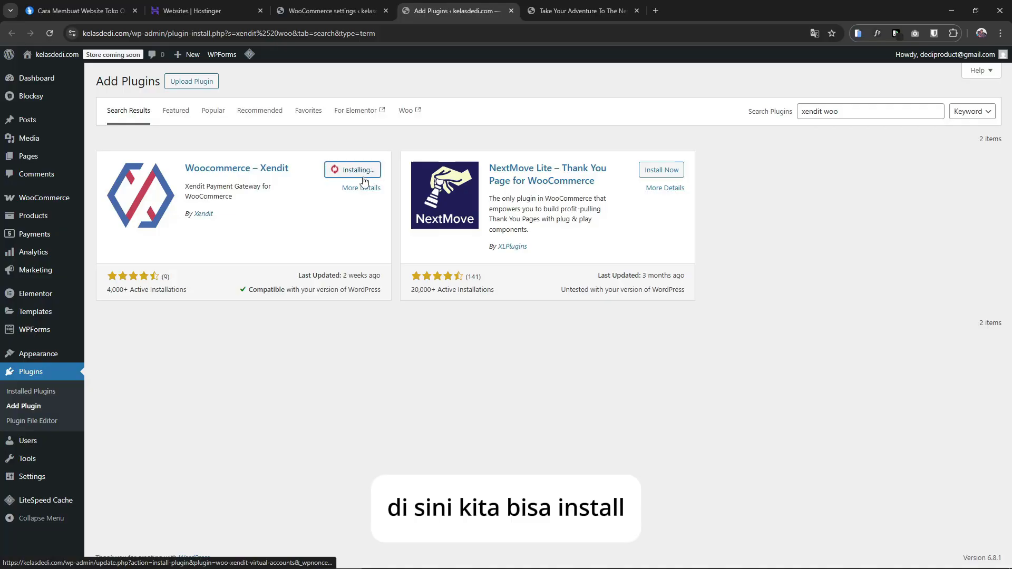
right_click(205, 215)
click(232, 224)
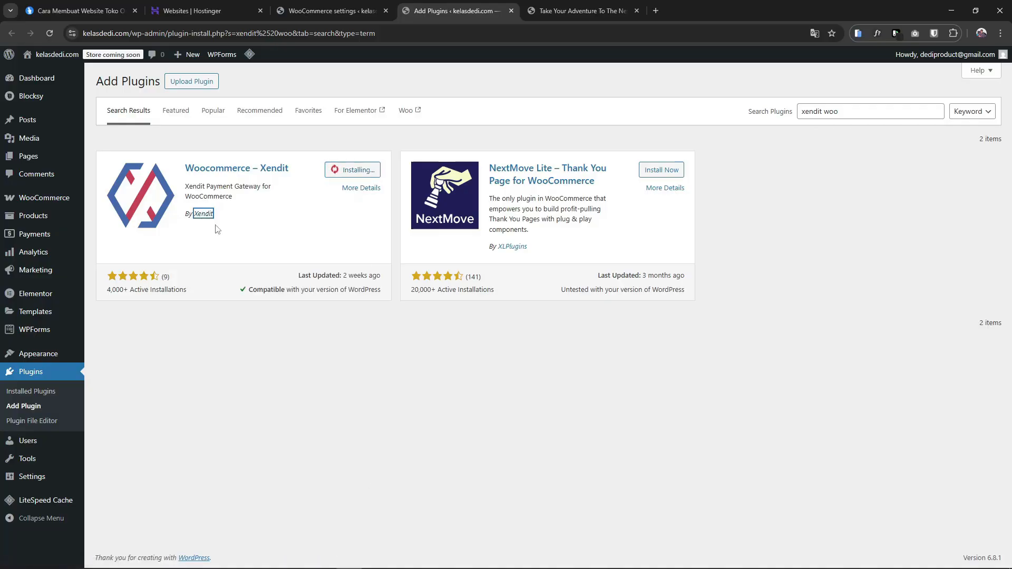
click(582, 5)
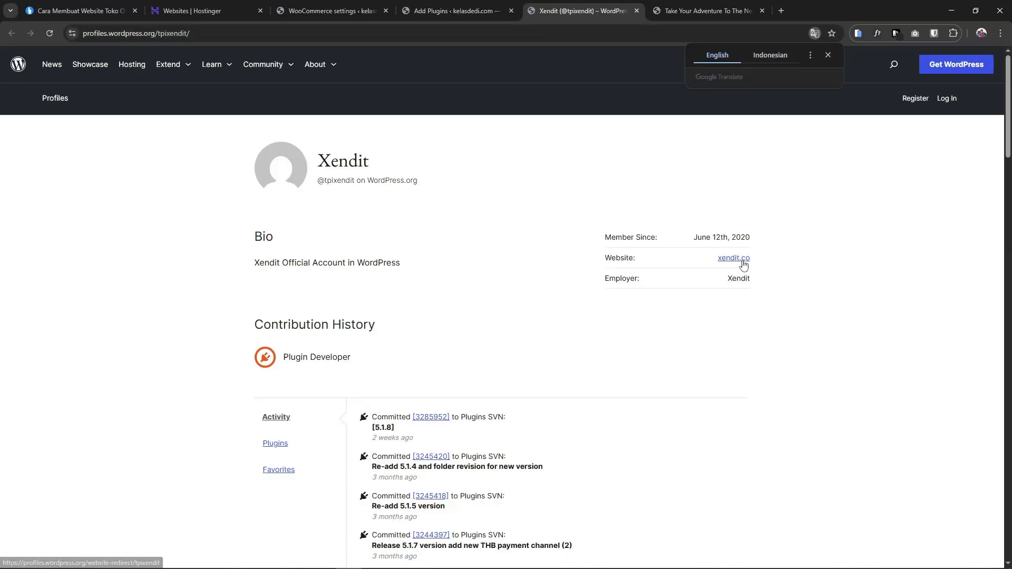
Open the Woocommerce – Xendit documentation through the author's plugin list and read its introduction and requirements.
click(274, 445)
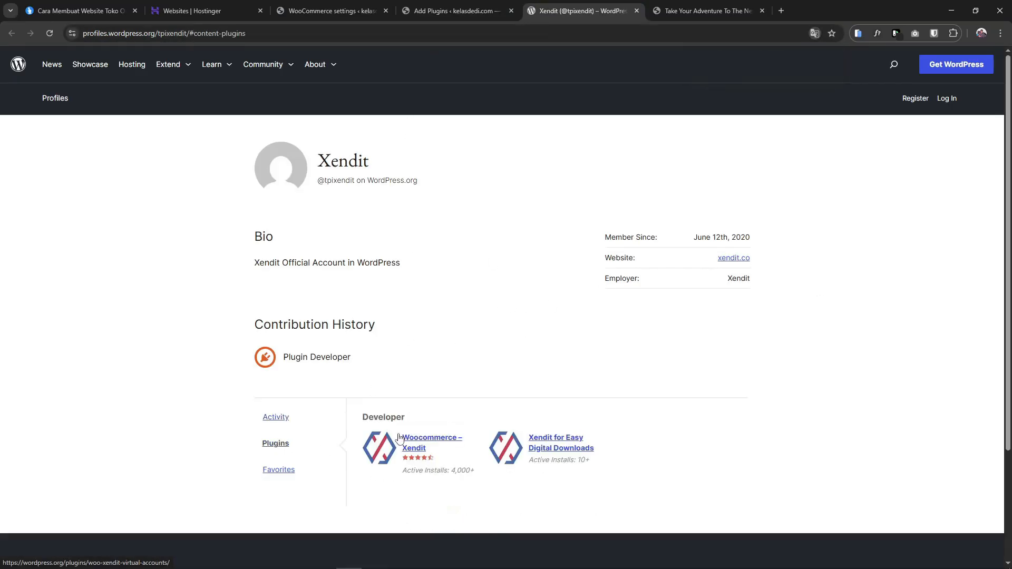
click(427, 445)
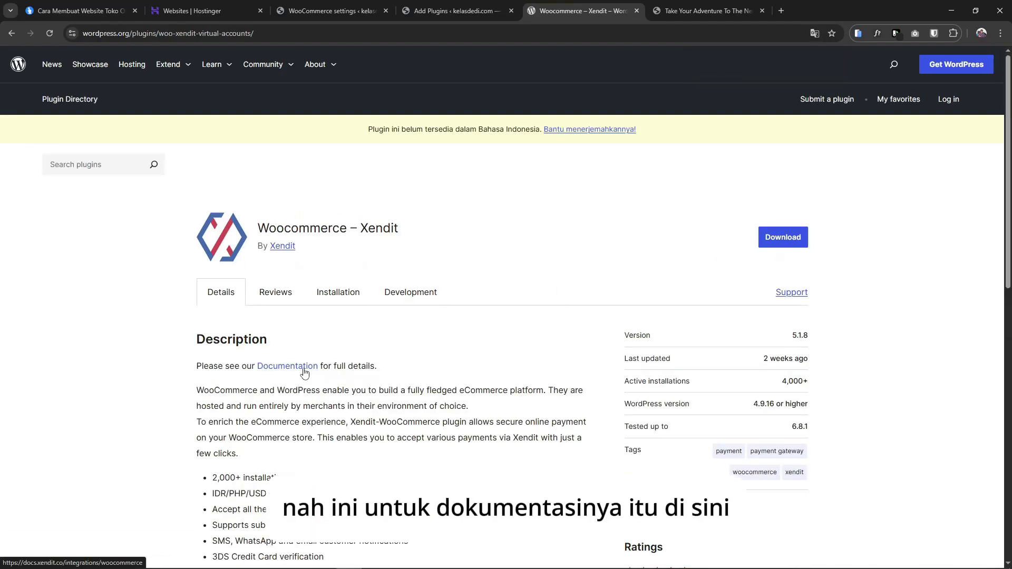
click(304, 371)
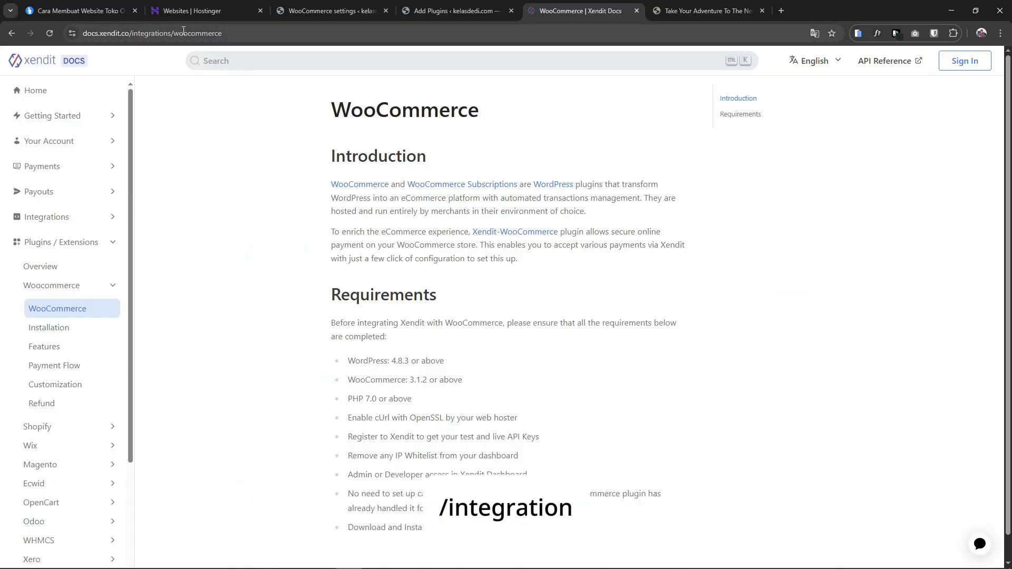
scroll(601, 272, down, 1)
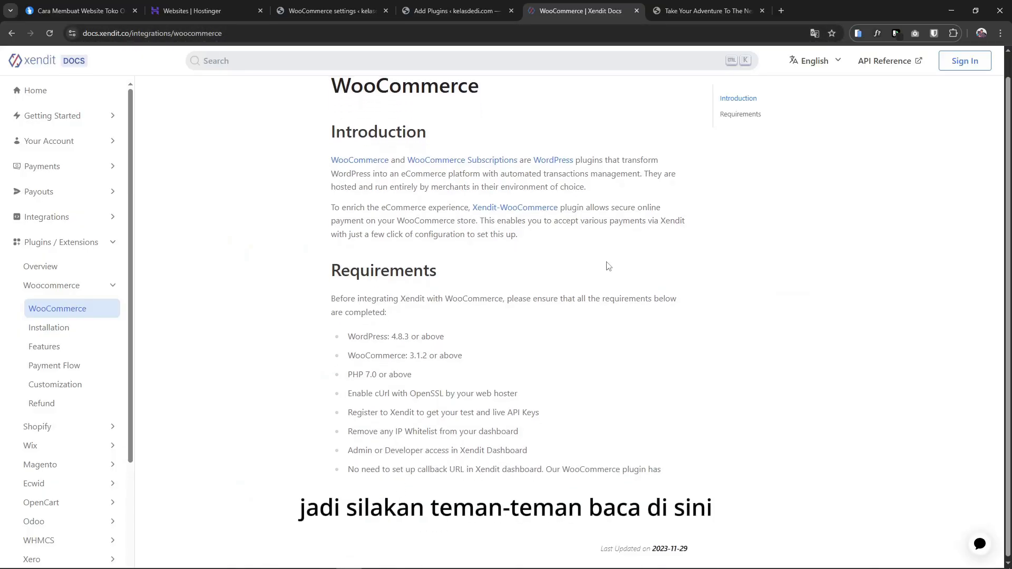
scroll(606, 269, up, 1)
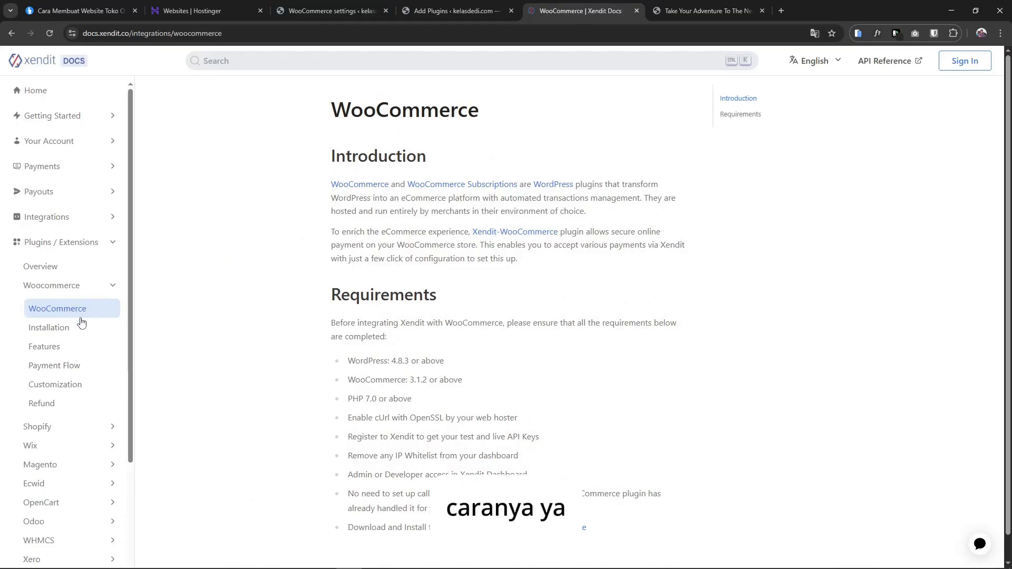
scroll(53, 338, down, 4)
scroll(52, 343, up, 1)
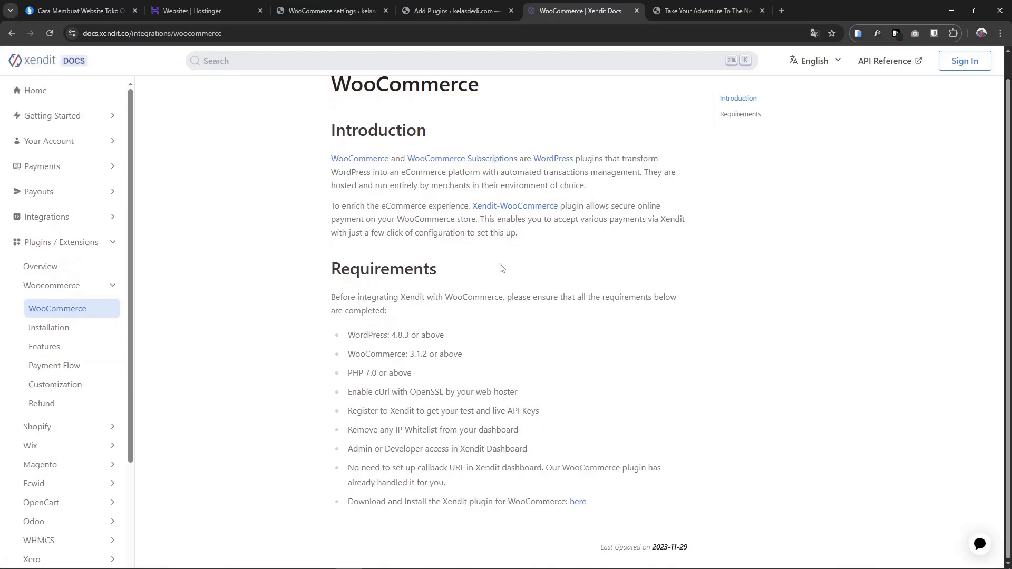
Activate the Woocommerce – Xendit plugin on the site and open its settings.
click(514, 5)
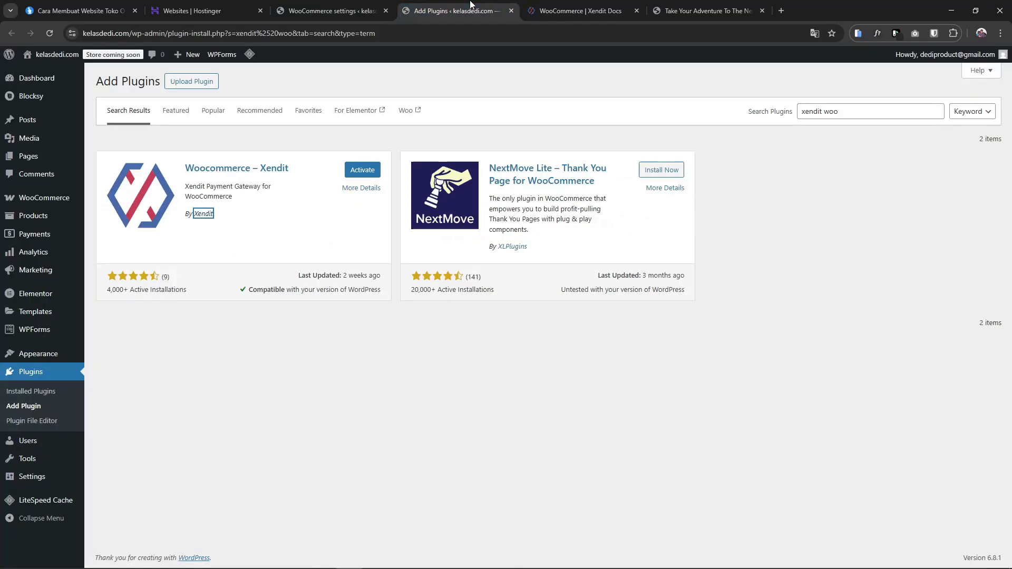
click(349, 175)
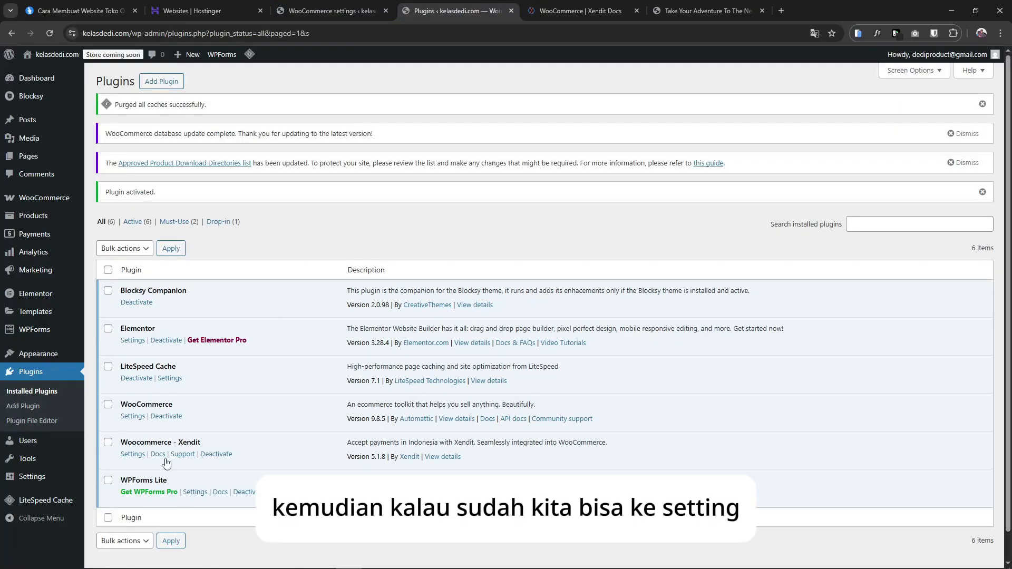
click(138, 457)
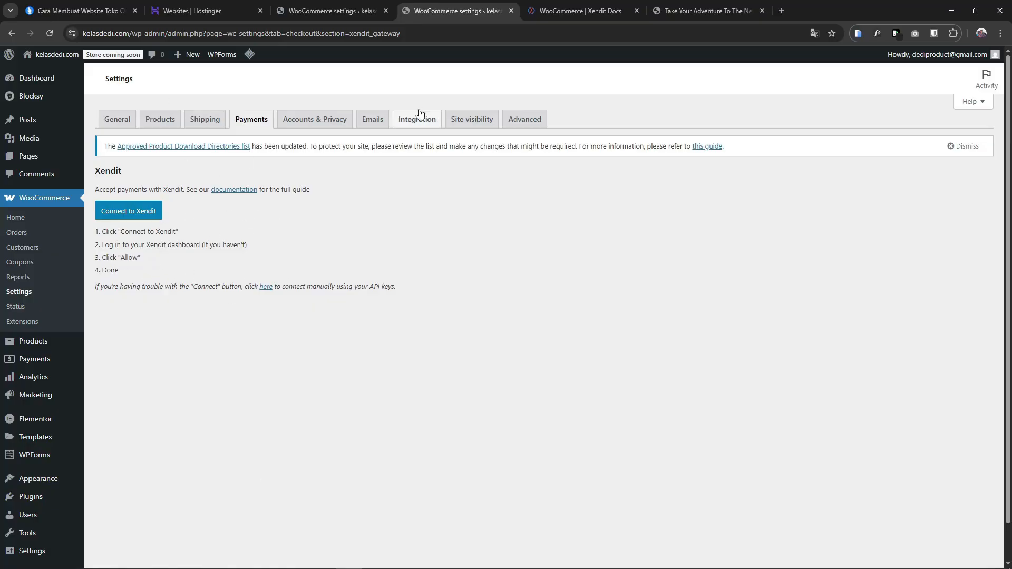
Return to the tutorial article and read the shipping instructions under Pengiriman.
click(574, 6)
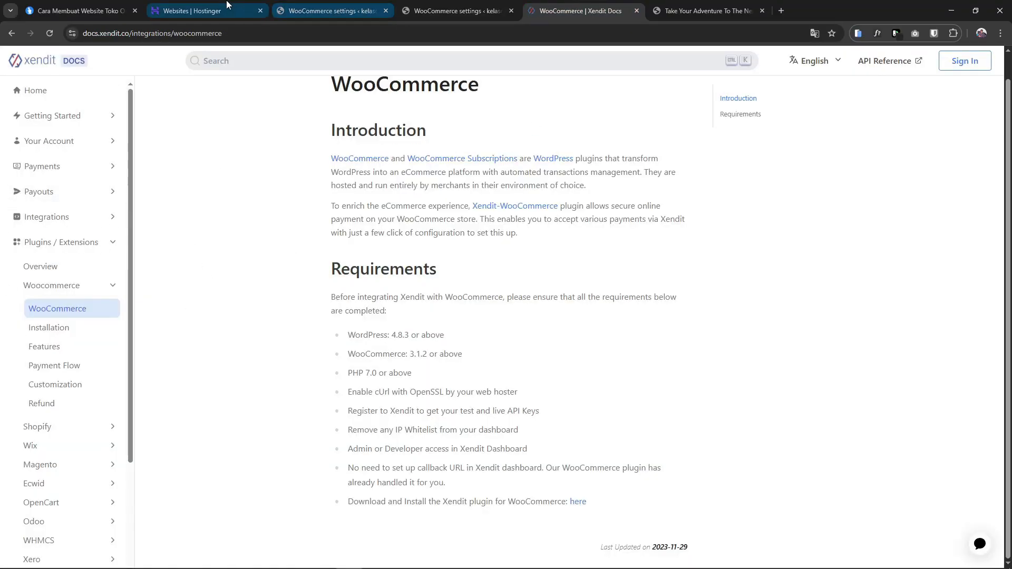
click(122, 10)
click(299, 262)
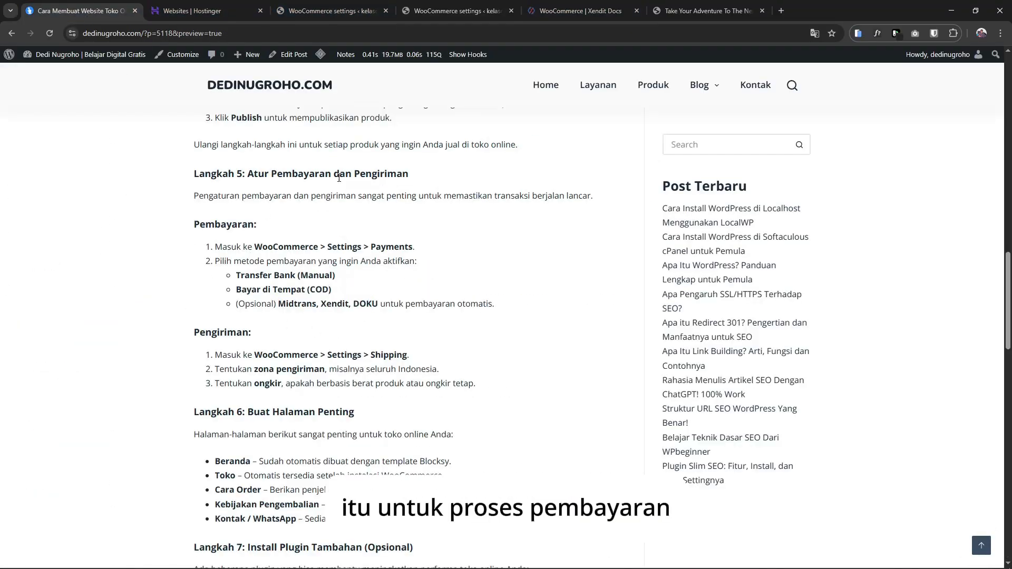
scroll(378, 417, down, 2)
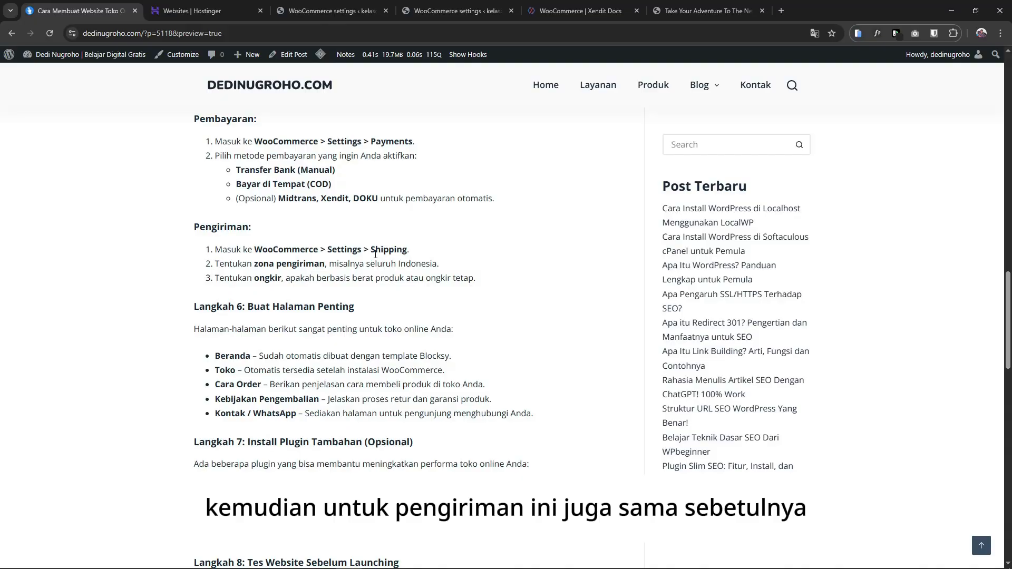
Open the WooCommerce Shipping settings and examine the shipping zones and the shipping options.
click(325, 13)
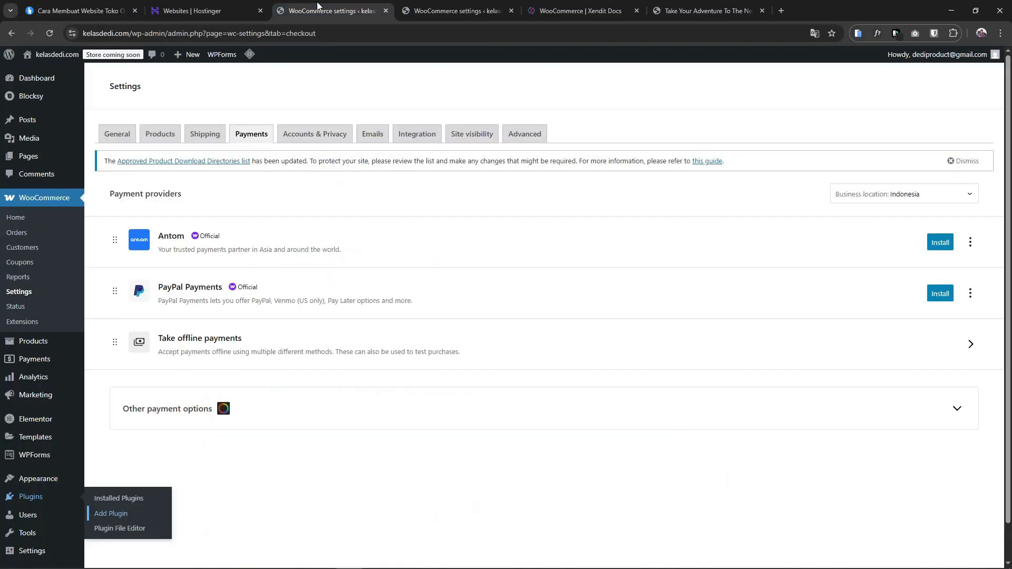
click(216, 144)
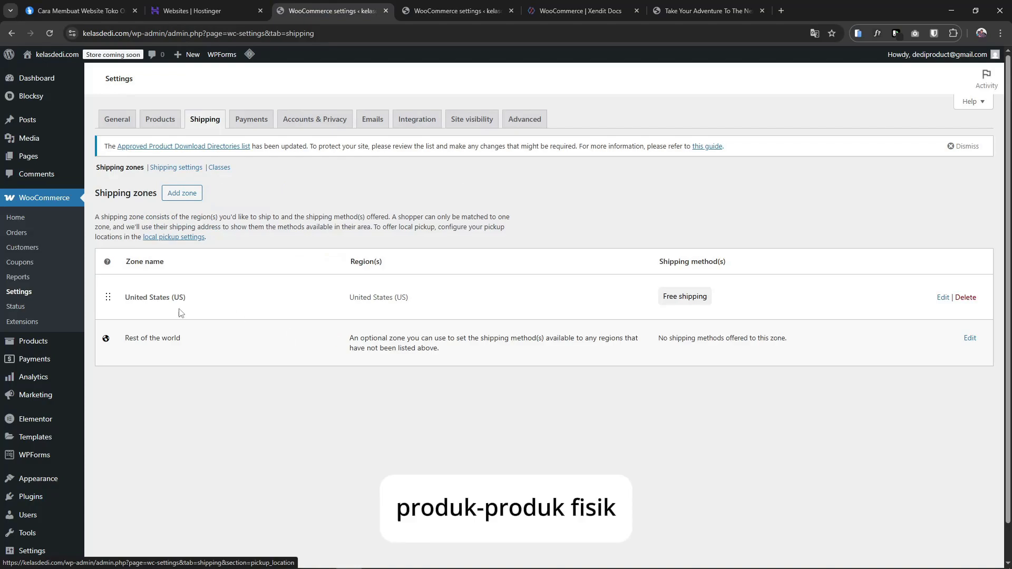
click(170, 168)
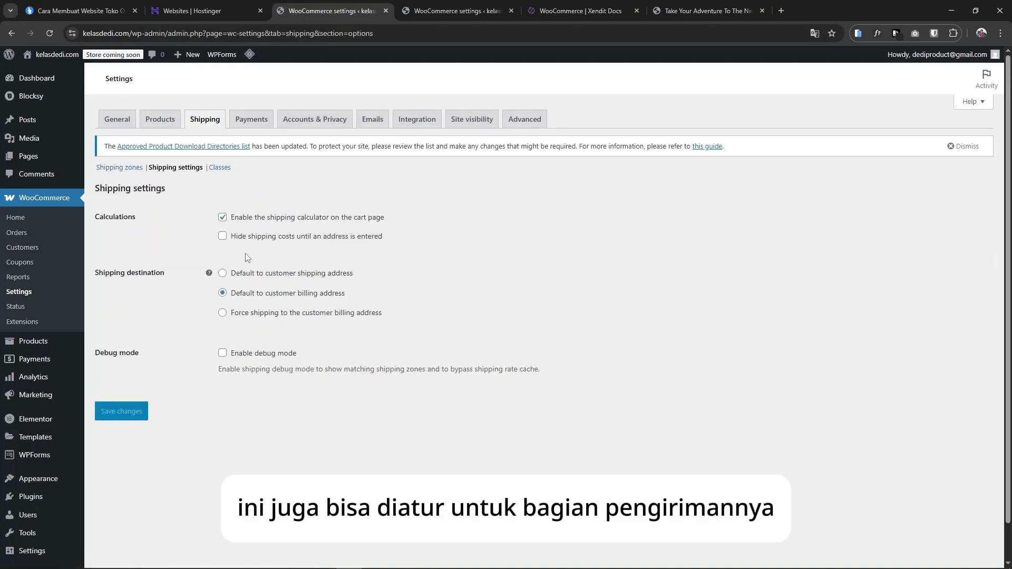
click(138, 167)
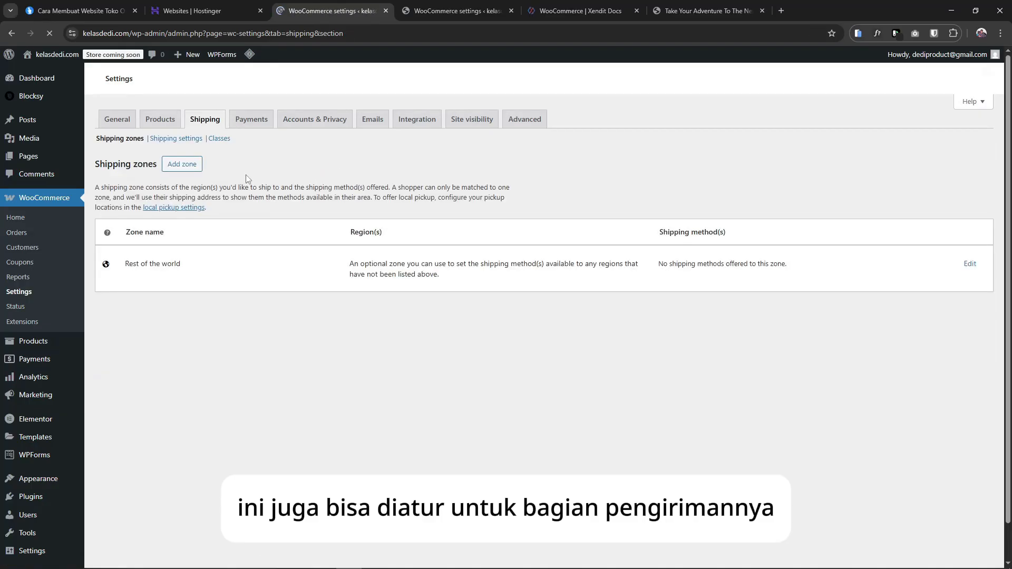
Check the essential pages listed in Langkah 6 of the tutorial article, and look through the site's Pages list.
click(79, 10)
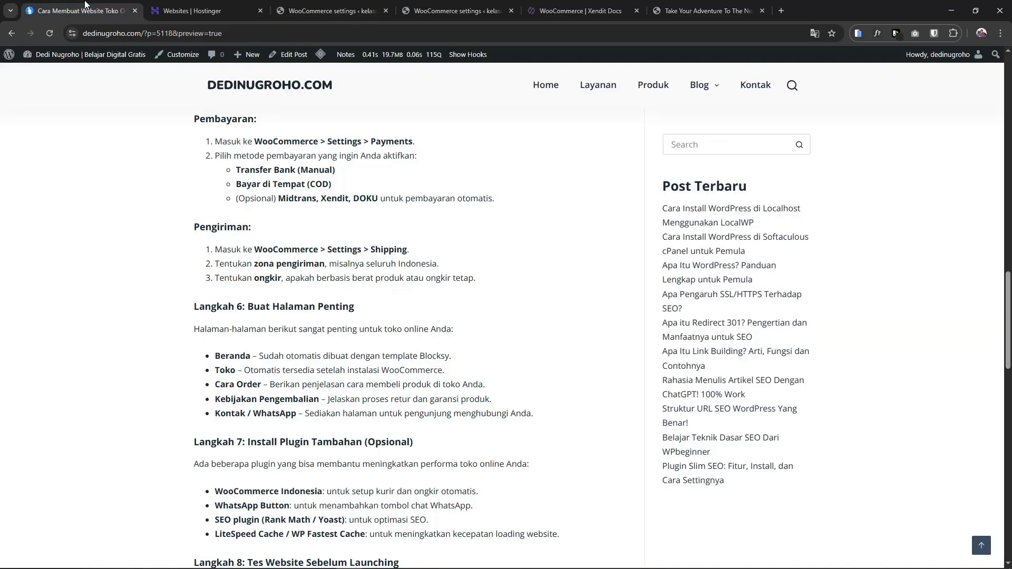
scroll(353, 311, down, 3)
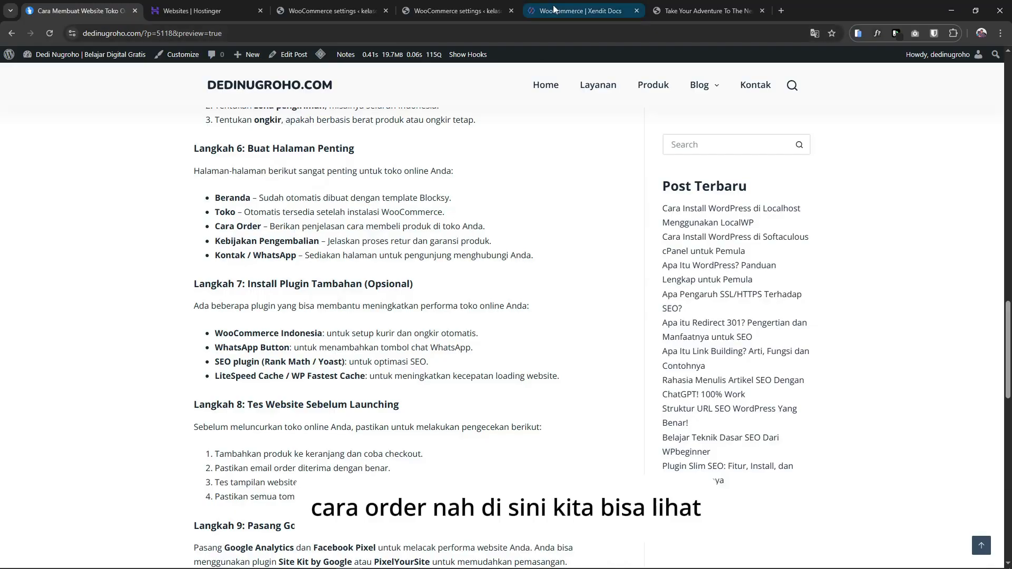
click(327, 7)
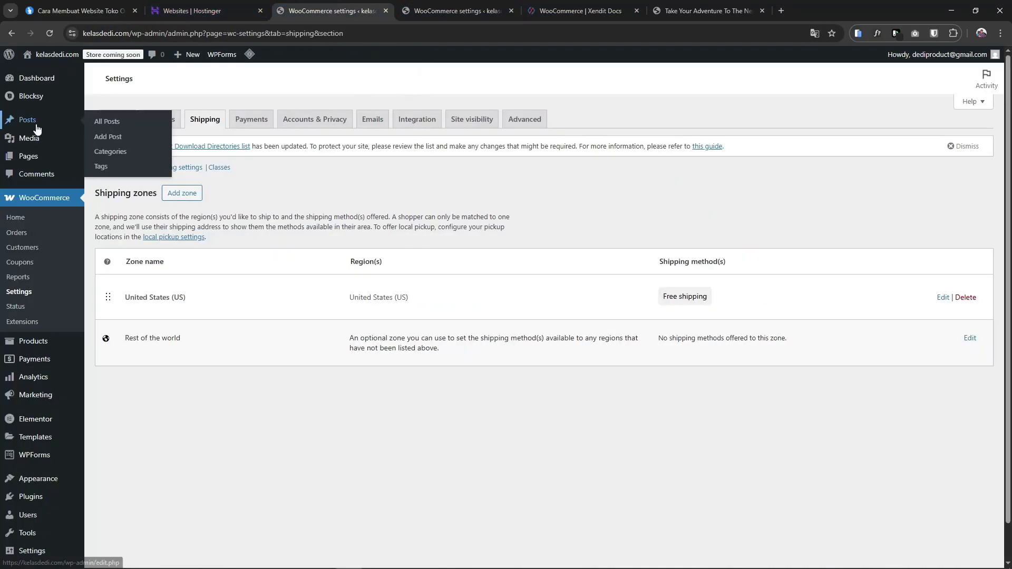
click(21, 160)
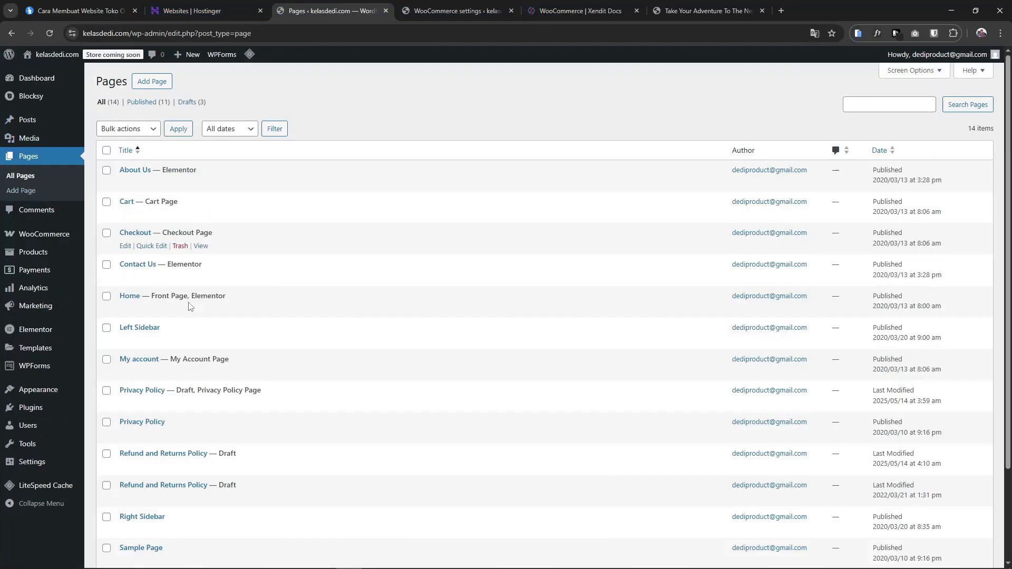
scroll(190, 464, down, 2)
scroll(169, 432, down, 2)
scroll(150, 379, up, 3)
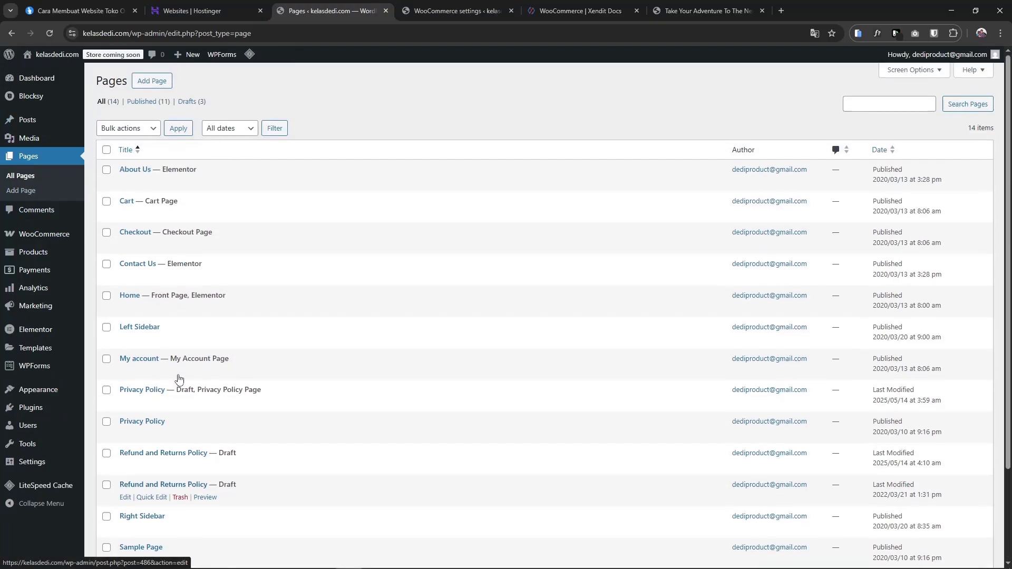
View the store's Contact Us page and highlight its "contact" slug in the web address.
click(673, 6)
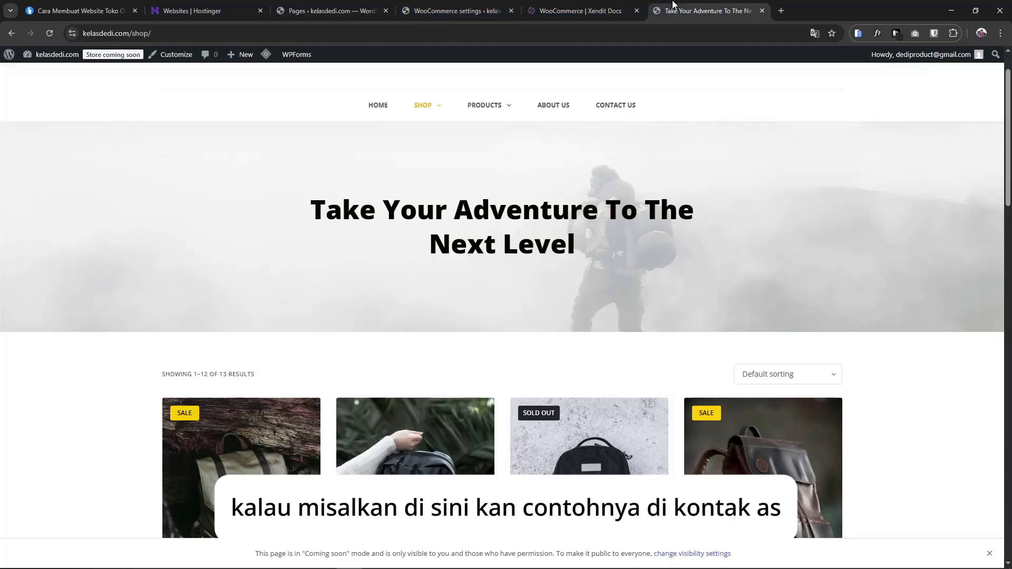
click(604, 105)
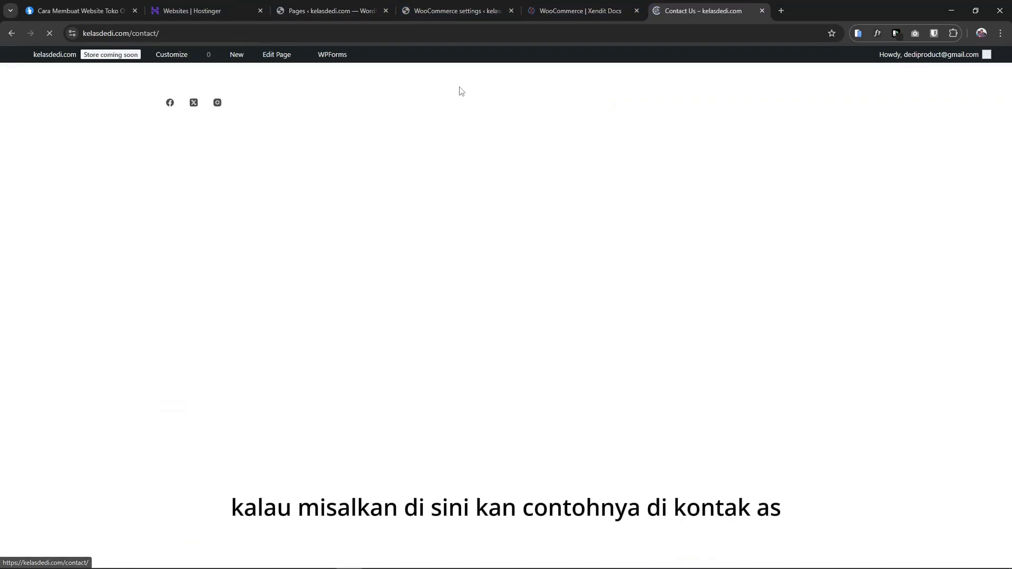
double_click(167, 33)
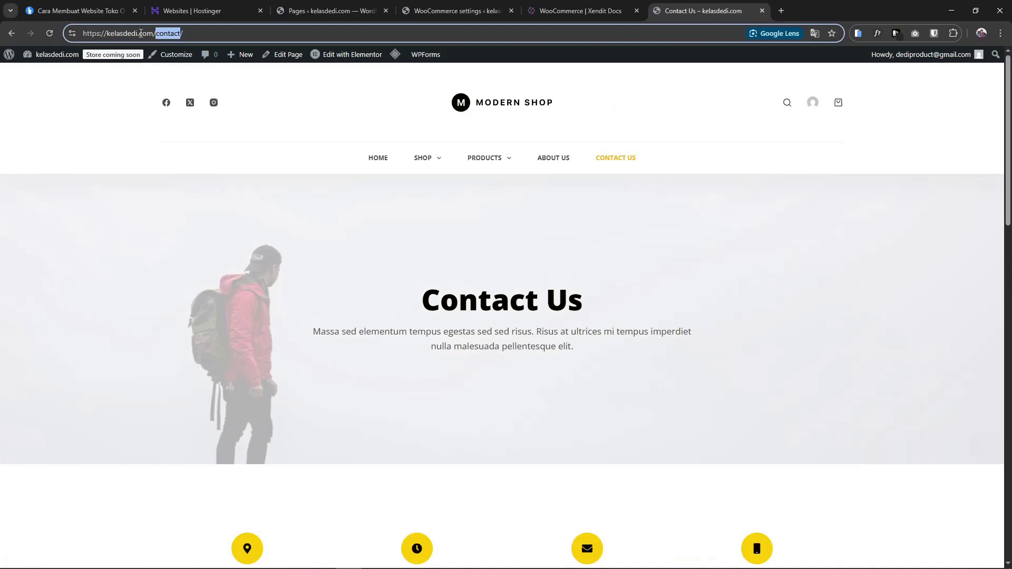
Open the Contact Us page from the Pages list for editing with Elementor in a separate browser tab.
click(309, 4)
mouse_move(158, 267)
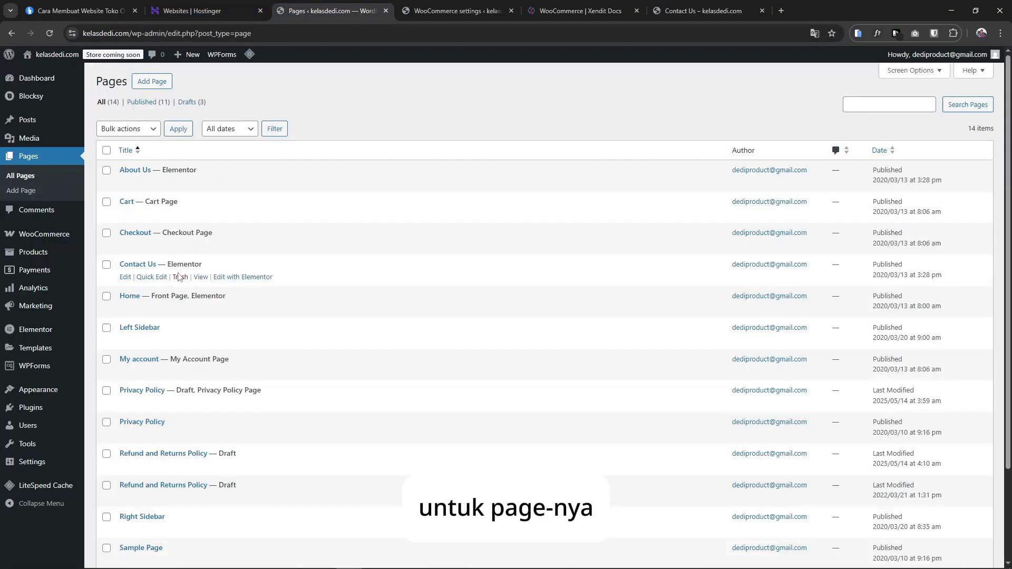
right_click(235, 282)
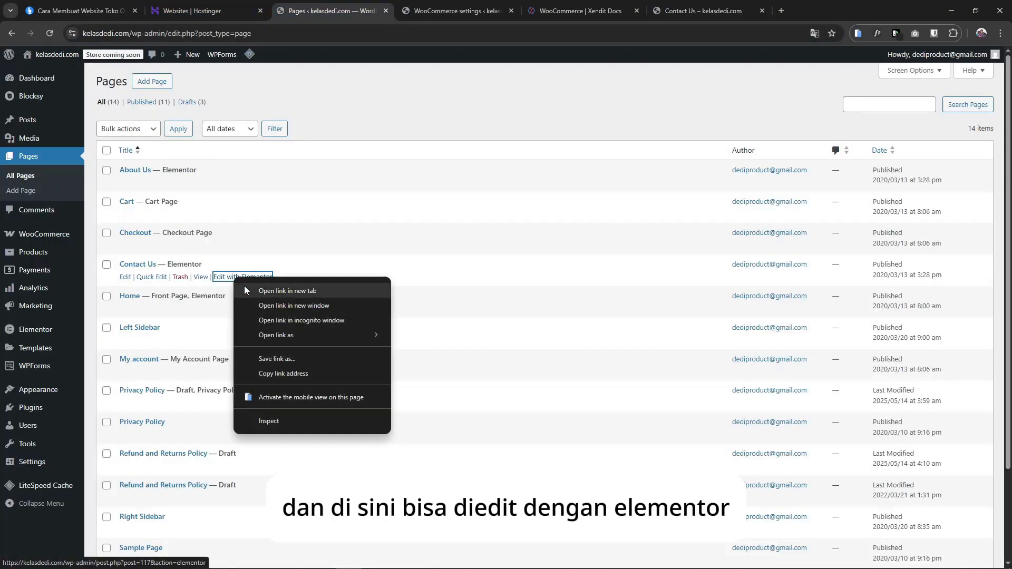
click(263, 289)
click(466, 10)
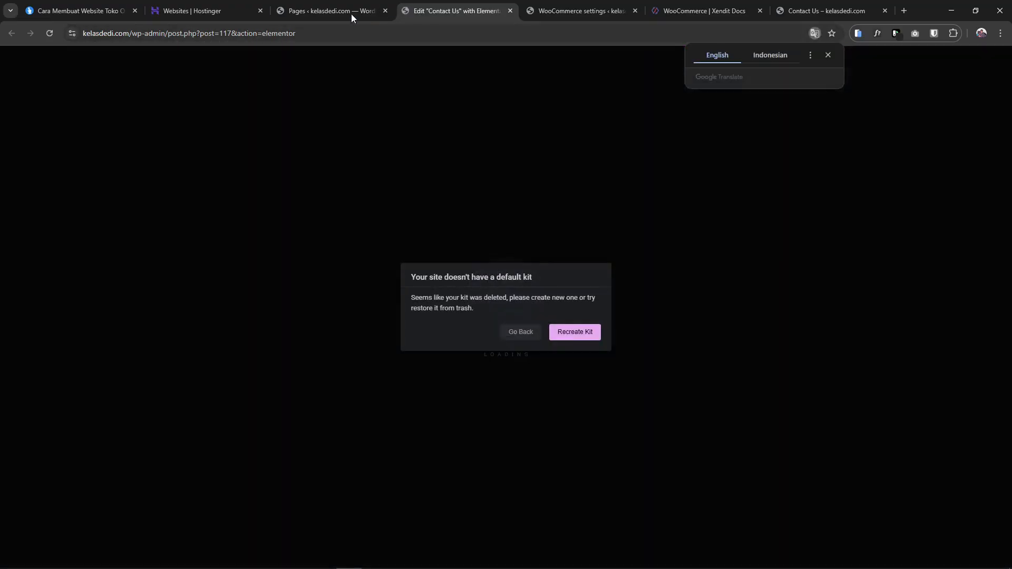
Run Elementor's Clear Files & Data, Sync Library and Recreate Kit tools, and save the changes.
click(577, 334)
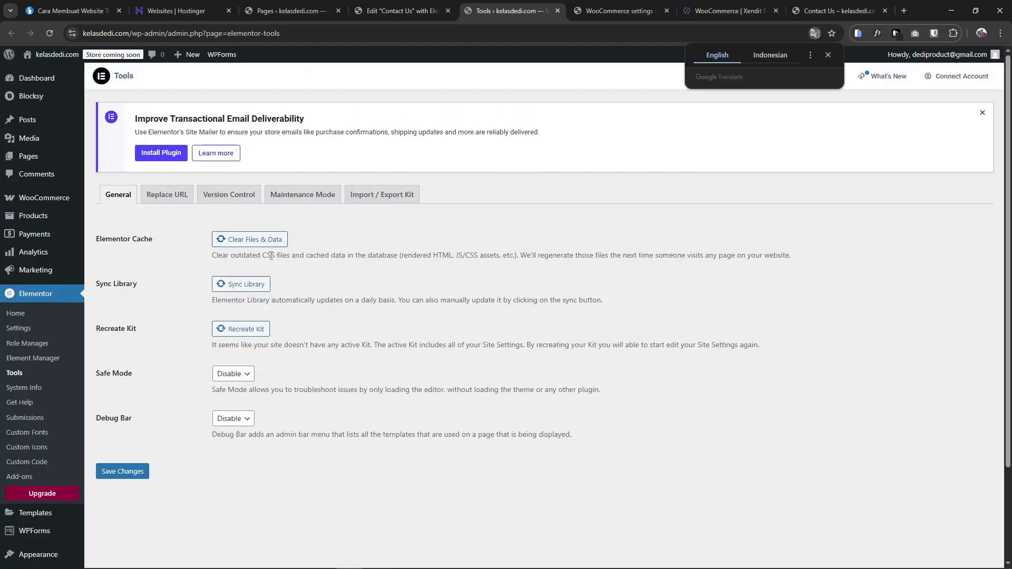
click(261, 241)
click(248, 285)
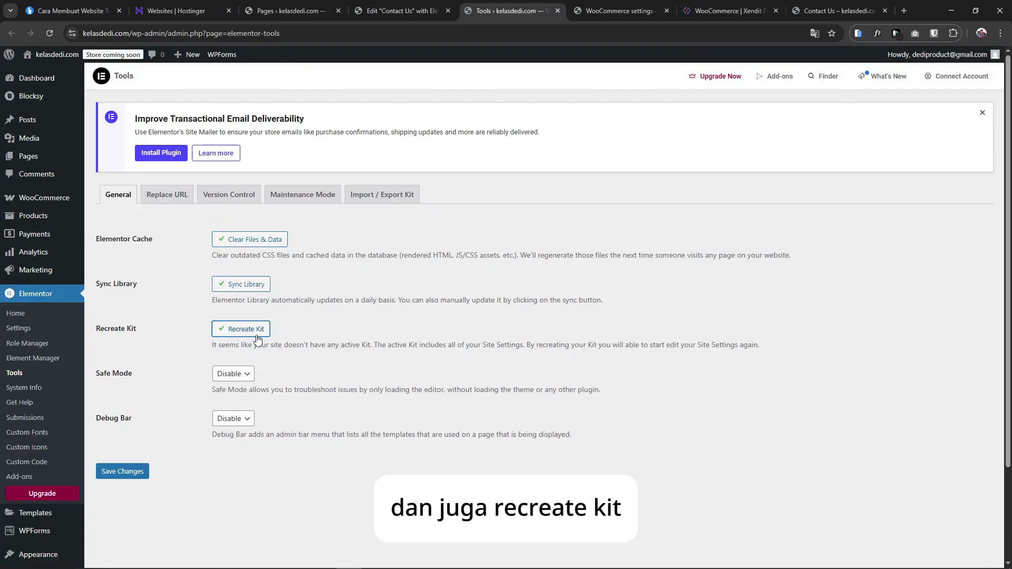
click(132, 476)
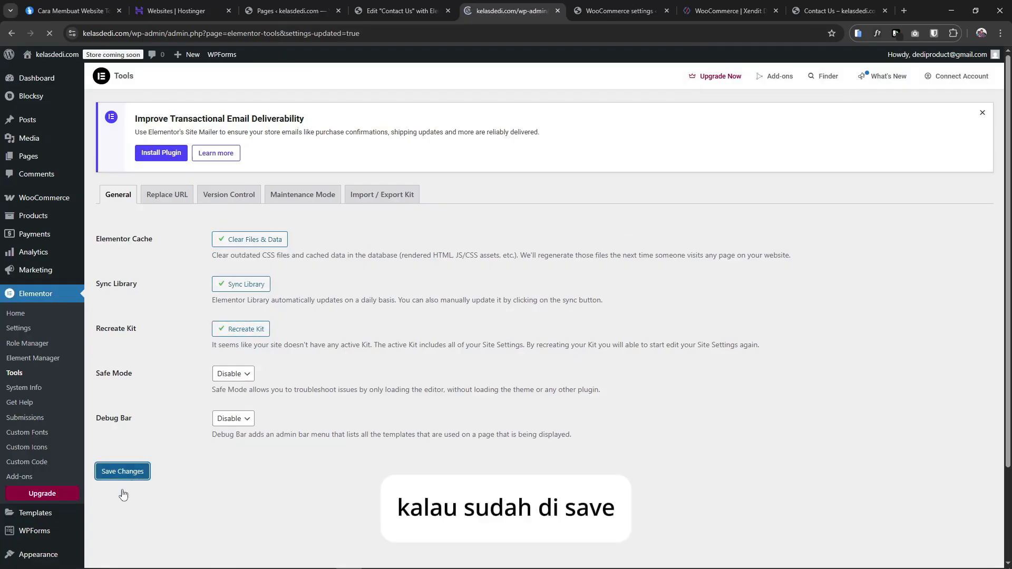
Close the Contact Us Elementor editor tab and return to the Pages list.
click(401, 10)
click(292, 10)
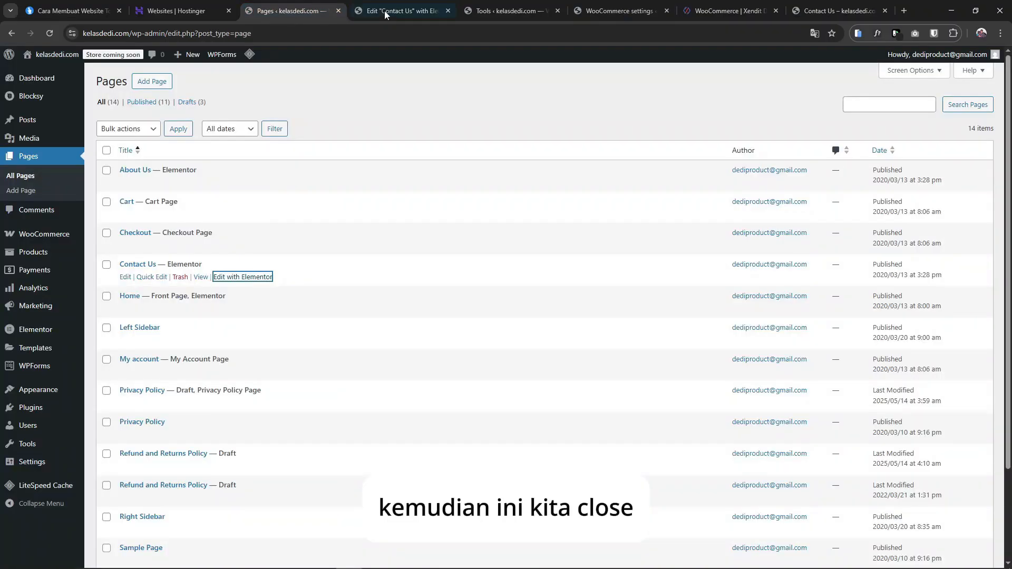
click(448, 10)
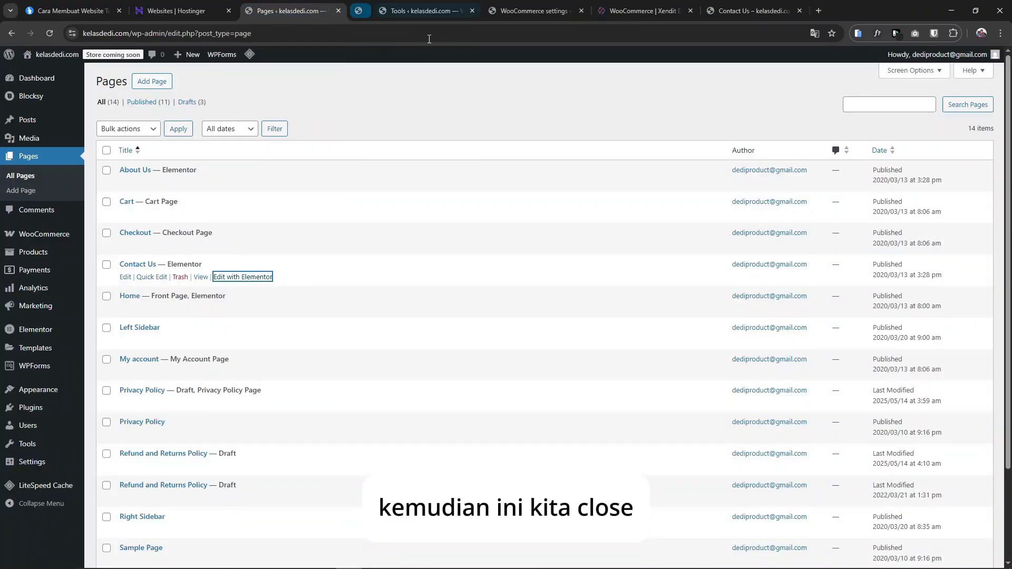
Reopen the Contact Us page for editing with Elementor in a separate browser tab and dismiss the translation prompt.
right_click(257, 278)
click(309, 290)
click(400, 11)
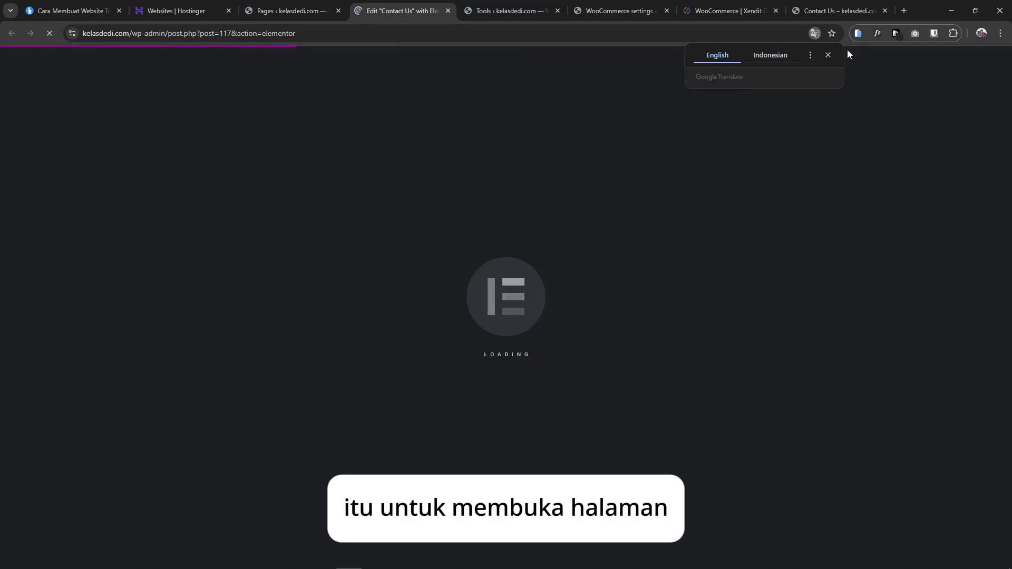
click(828, 55)
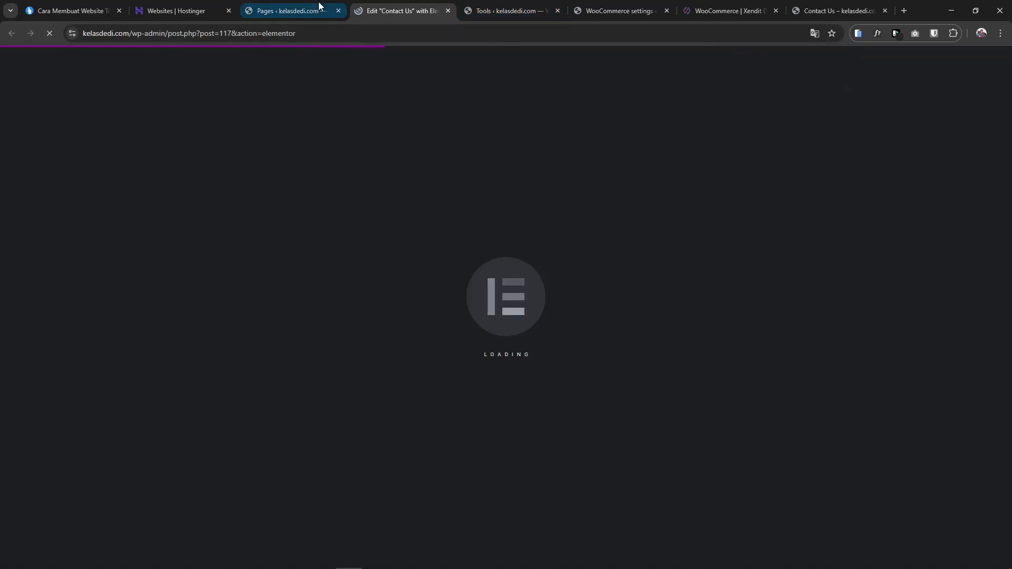
Go to the online store tutorial article and move its browser tab to just after the Hostinger tab.
click(300, 5)
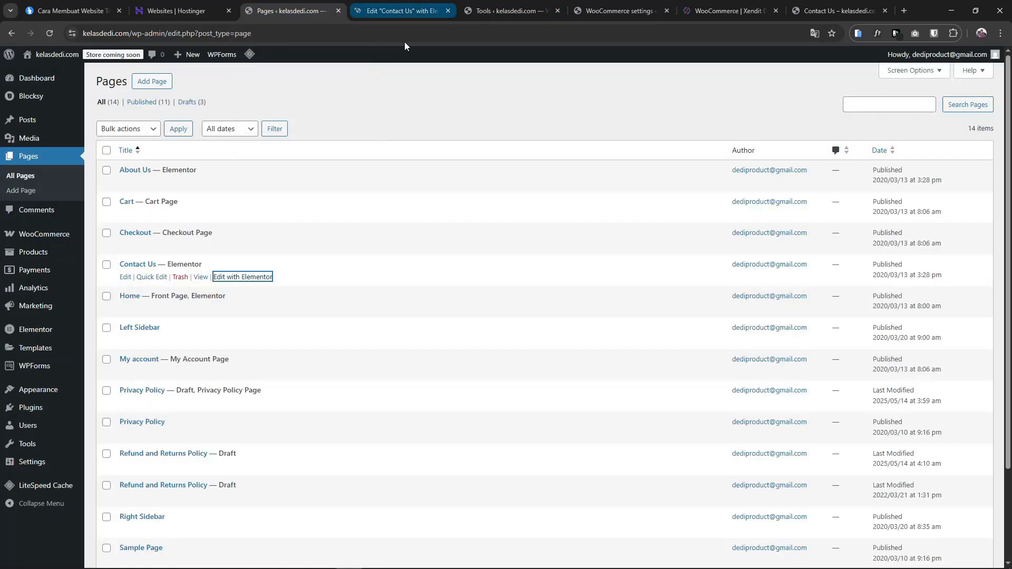
click(194, 2)
click(91, 2)
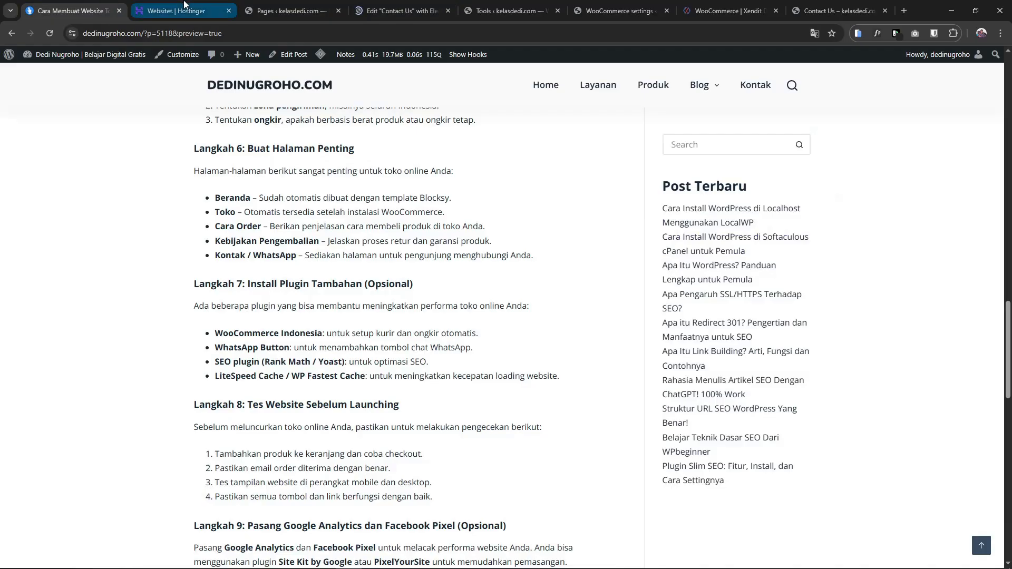
drag(91, 3, 207, 5)
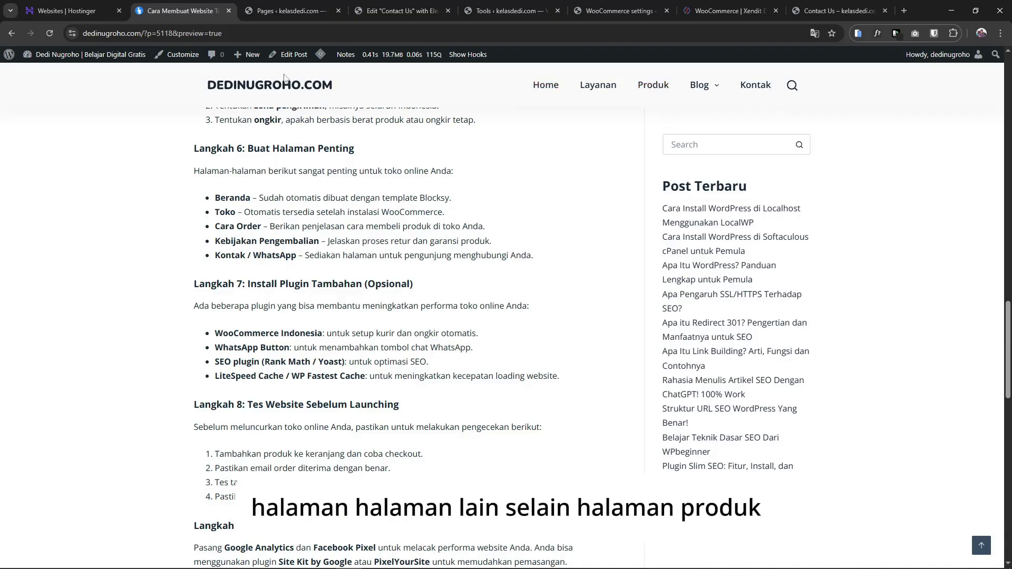
Look through the Contact Us layout in the Elementor editor, then close it and return to the tutorial article.
click(391, 15)
scroll(591, 301, down, 18)
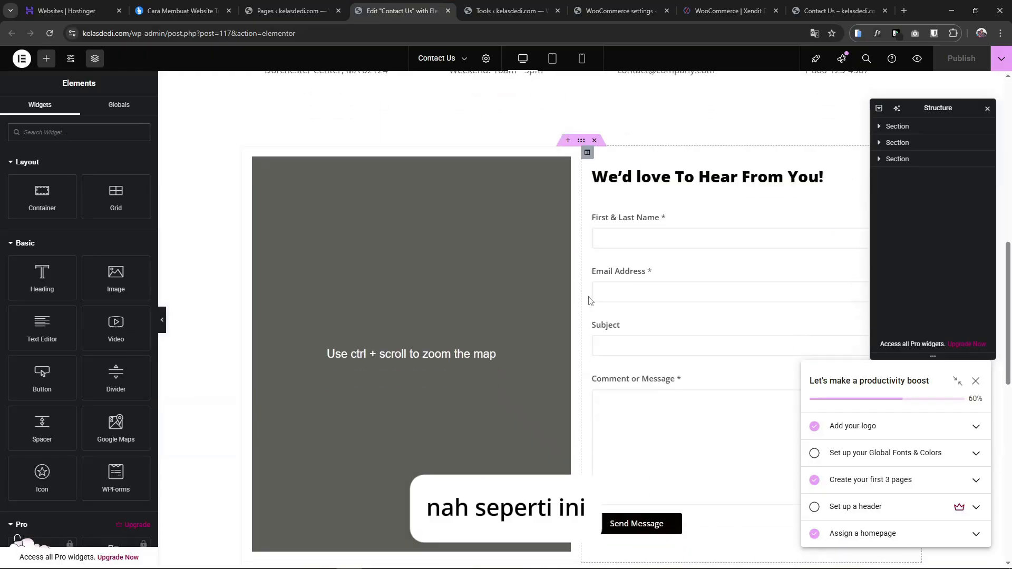
scroll(676, 357, up, 9)
scroll(677, 357, up, 7)
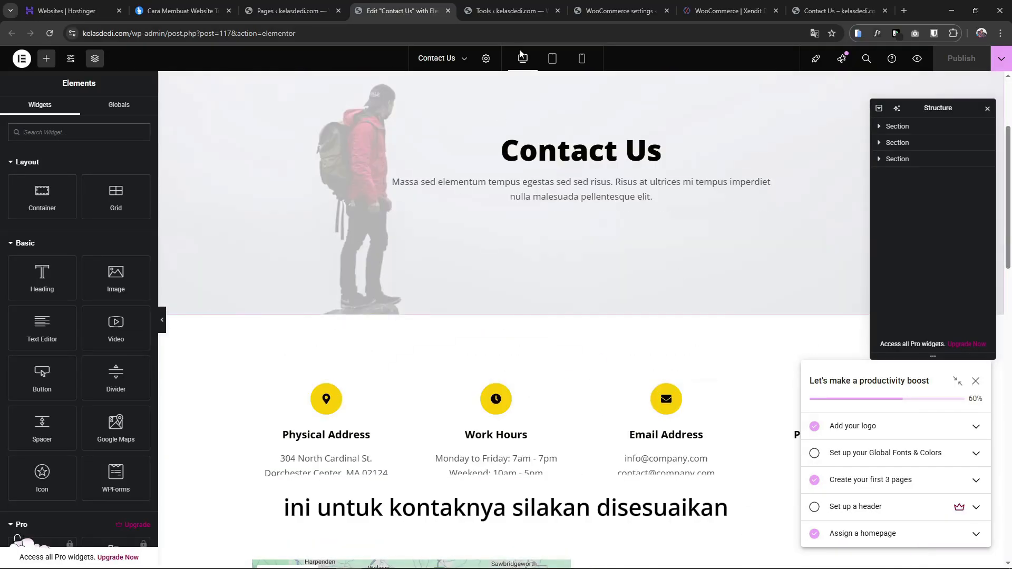
click(448, 11)
click(184, 10)
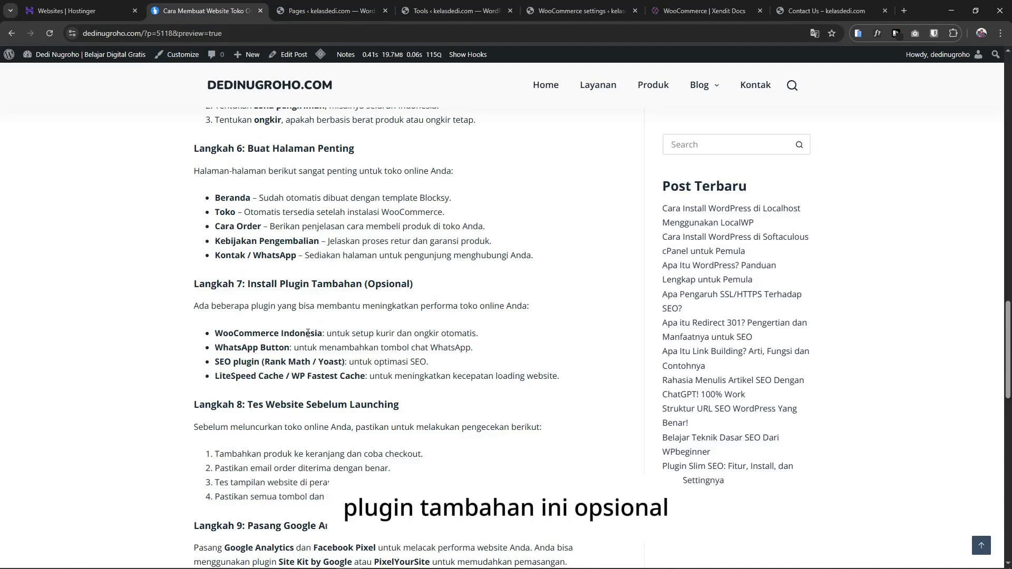
Highlight "(Opsional)" in the article's Langkah 7 heading and the "WhatsApp Button" plugin in its list.
drag(369, 287, 424, 288)
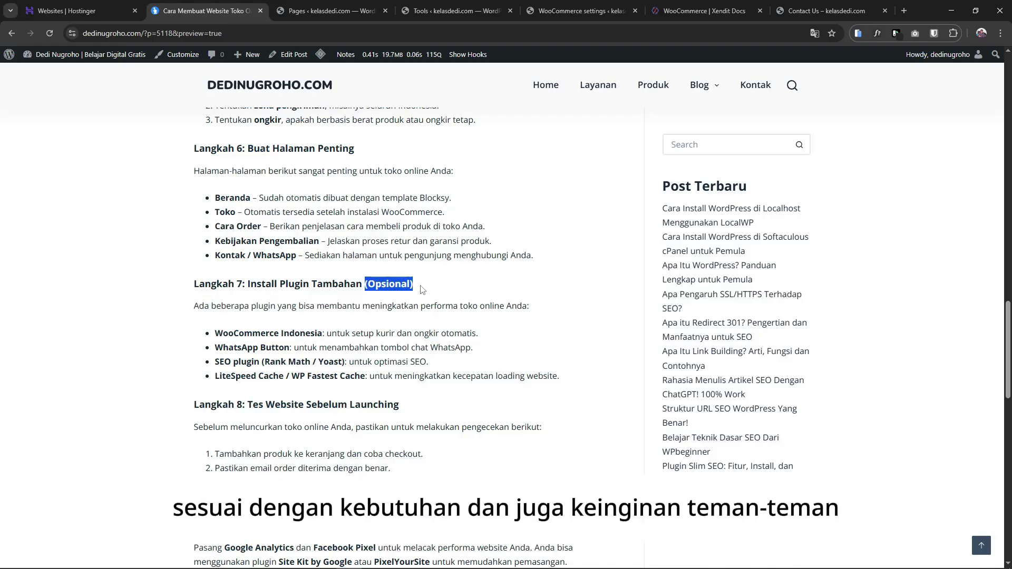
click(427, 284)
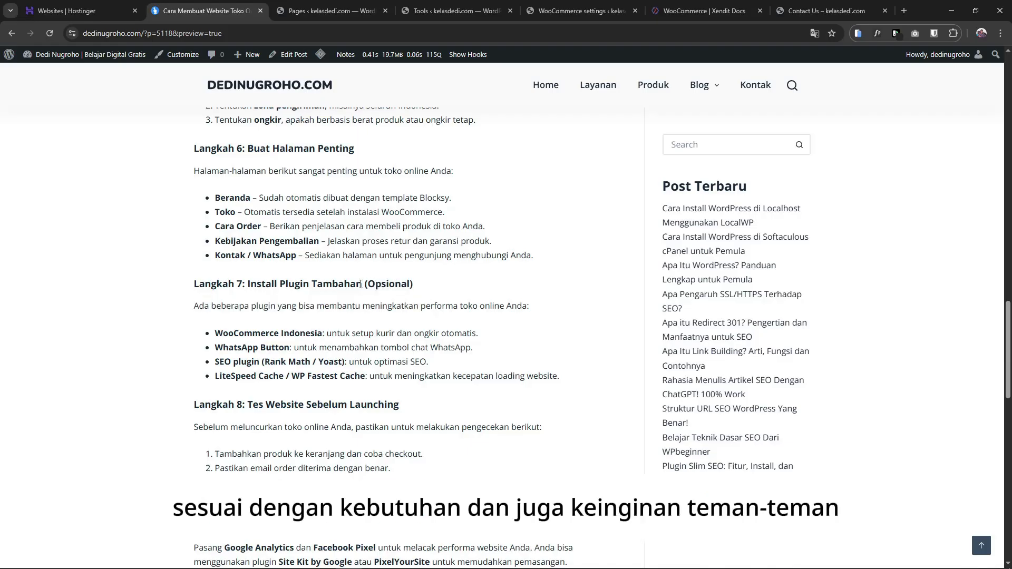
drag(361, 284, 423, 288)
click(423, 289)
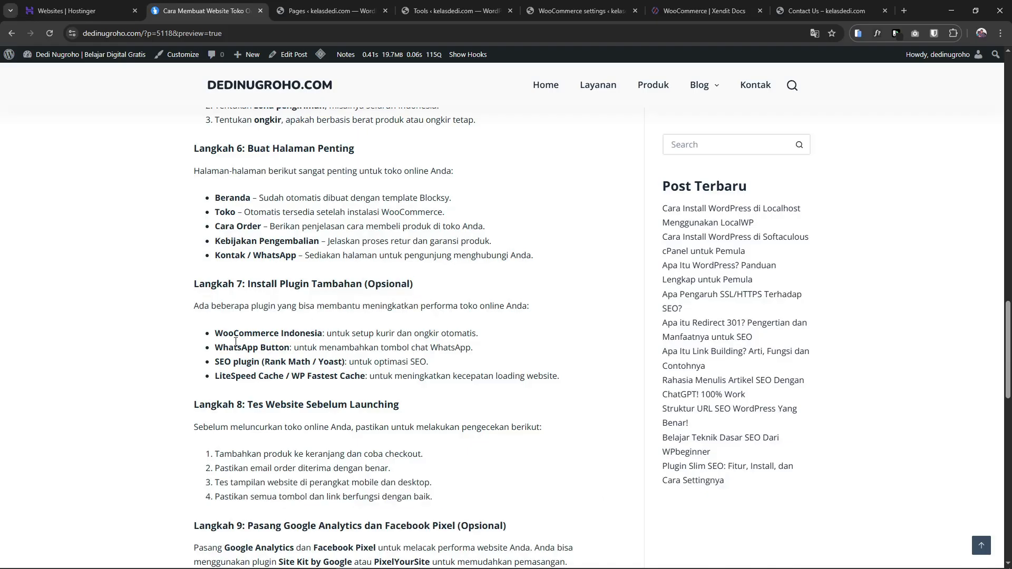
drag(212, 354, 291, 349)
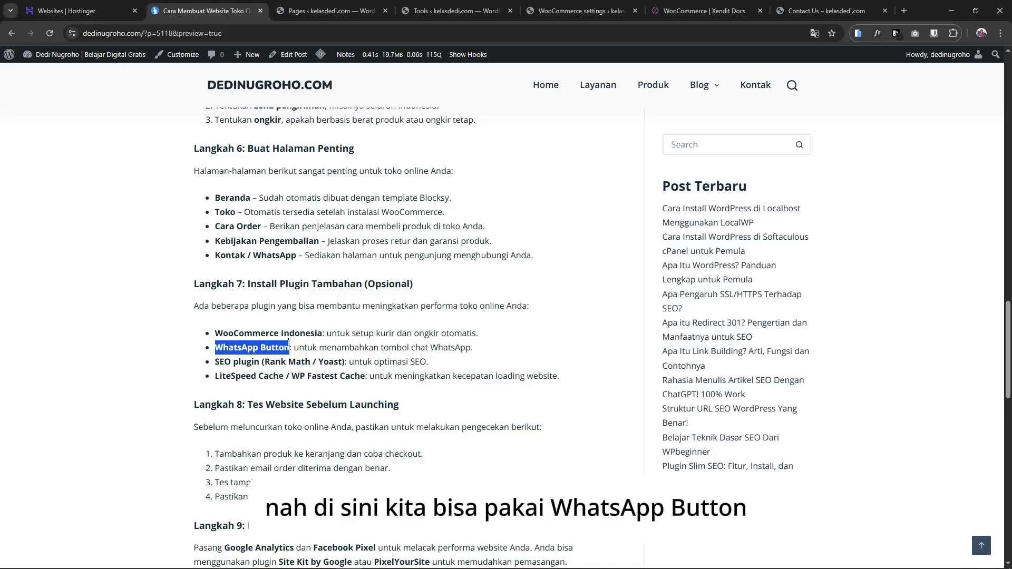
click(335, 348)
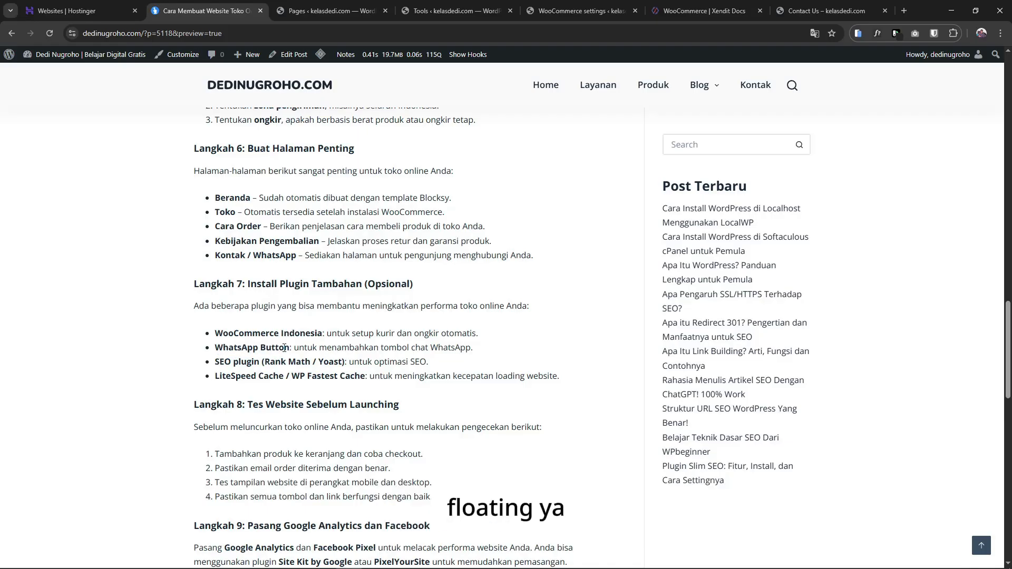
View the store's Contact Us page as the place for a floating WhatsApp button, and return to the tutorial article.
click(577, 10)
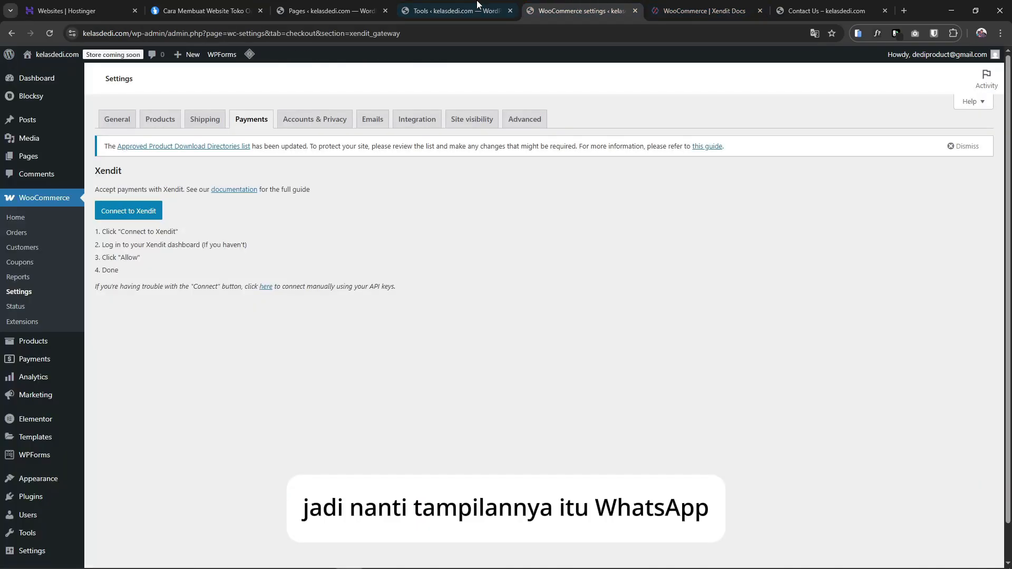
click(825, 11)
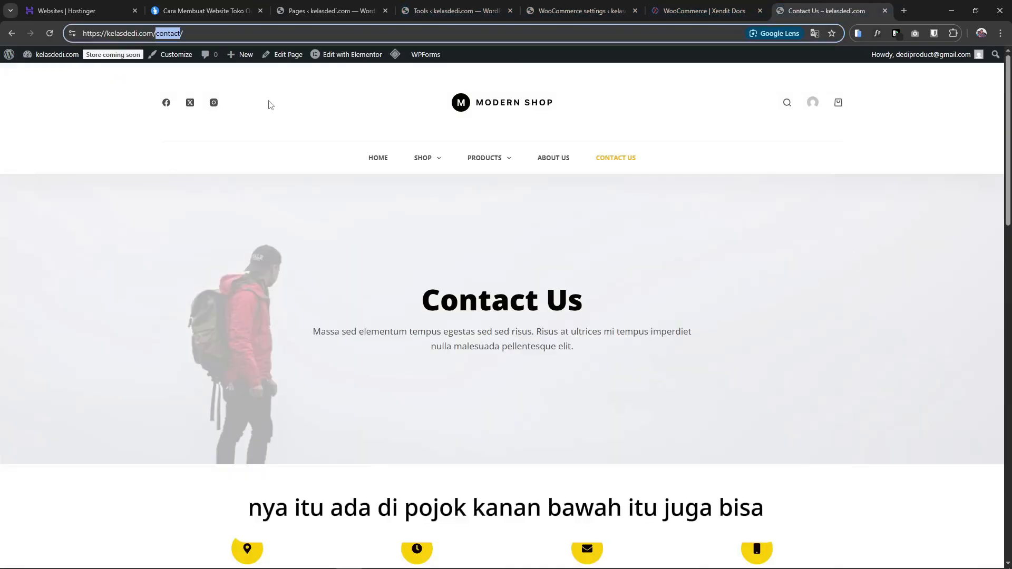
click(237, 7)
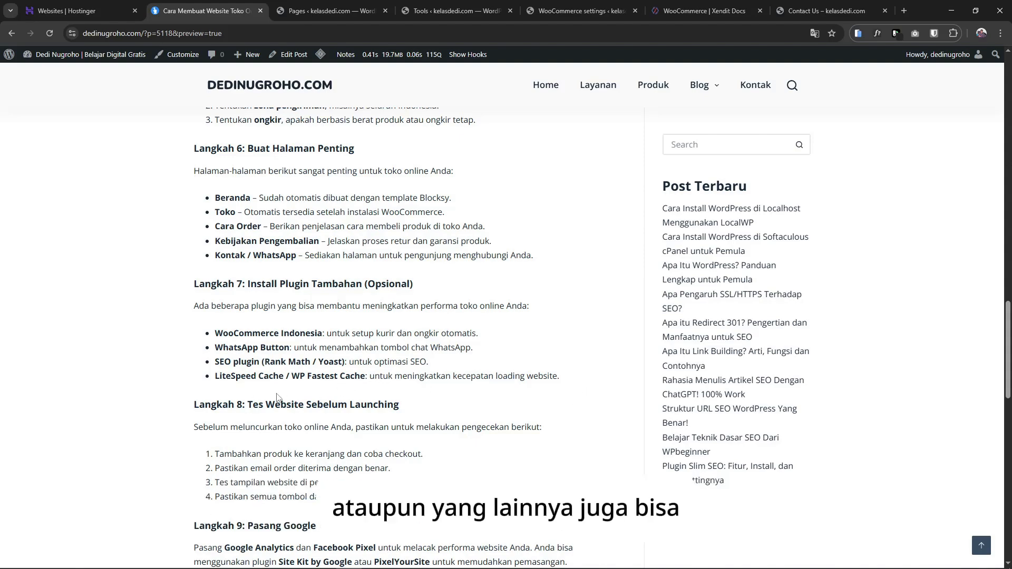
Read the pre-launch checks under Langkah 8 and highlight the item about receiving order emails.
scroll(333, 266, down, 3)
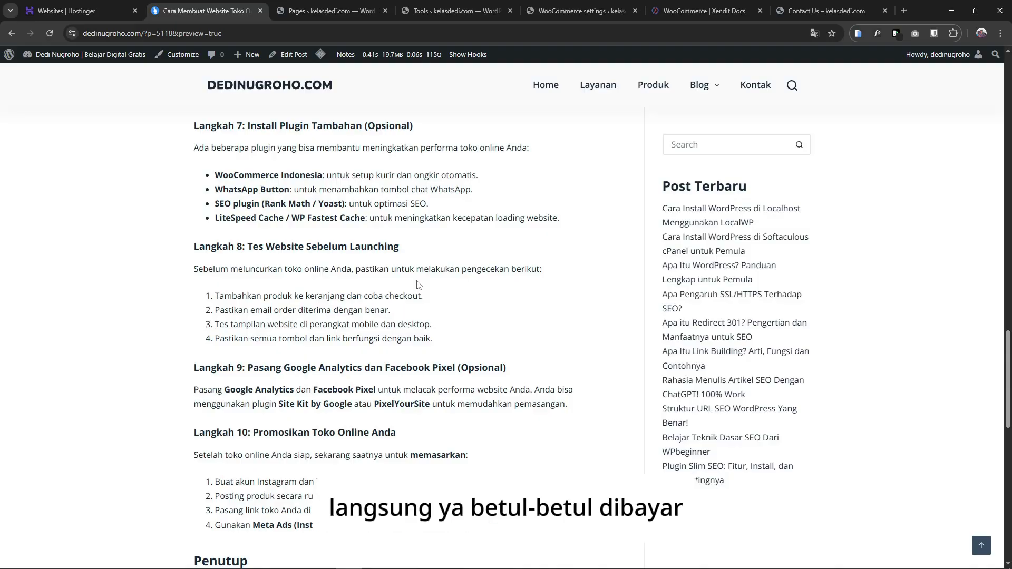
scroll(418, 285, down, 1)
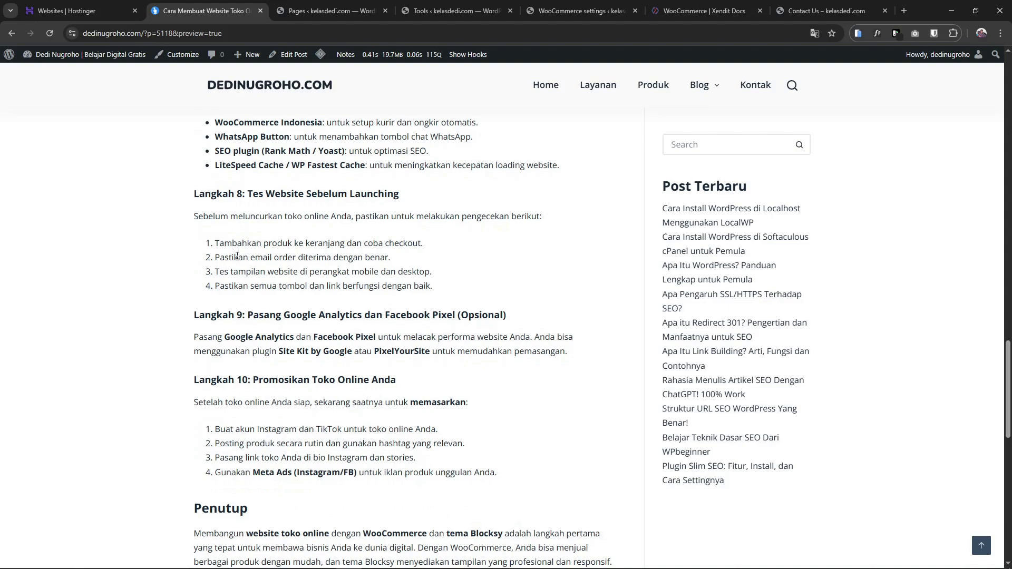
drag(250, 262, 334, 260)
click(346, 284)
Review the payment methods listed under Langkah 5 of the article, including the automatic payment options.
scroll(346, 283, up, 8)
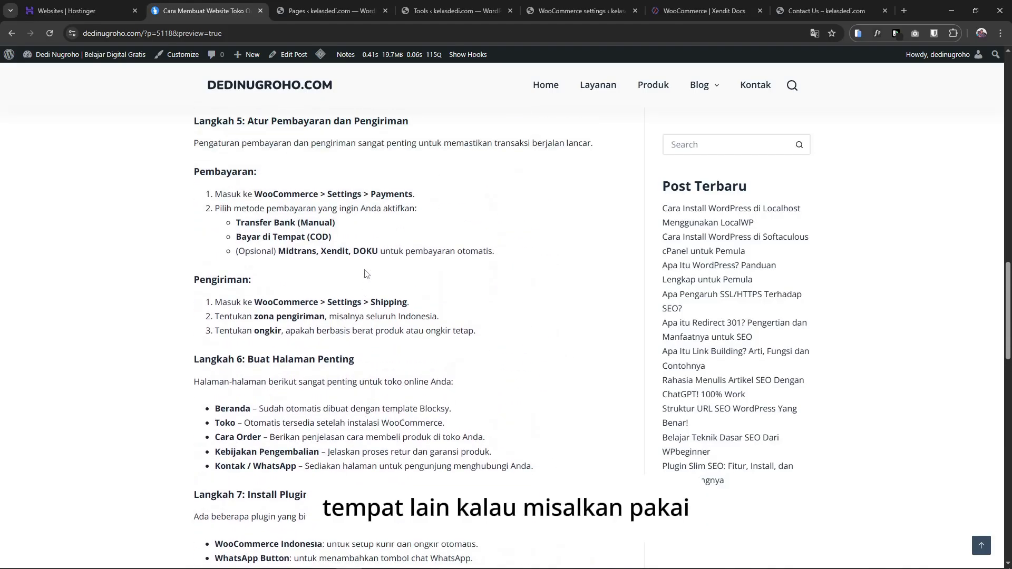
scroll(366, 287, up, 1)
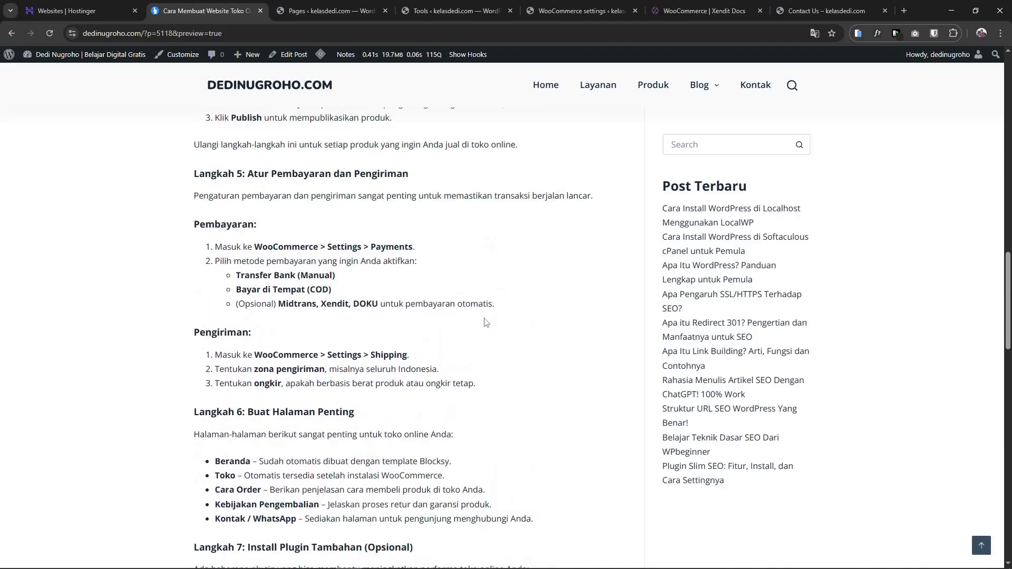
scroll(416, 338, down, 12)
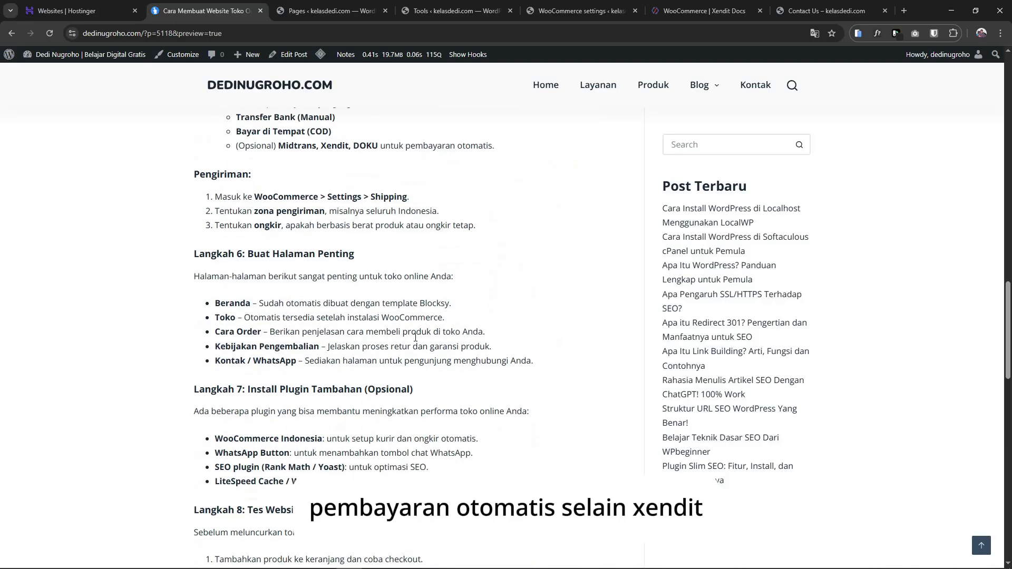
Highlight the Langkah 8 checks on working links and on the site's display on mobile and desktop devices.
scroll(253, 227, up, 1)
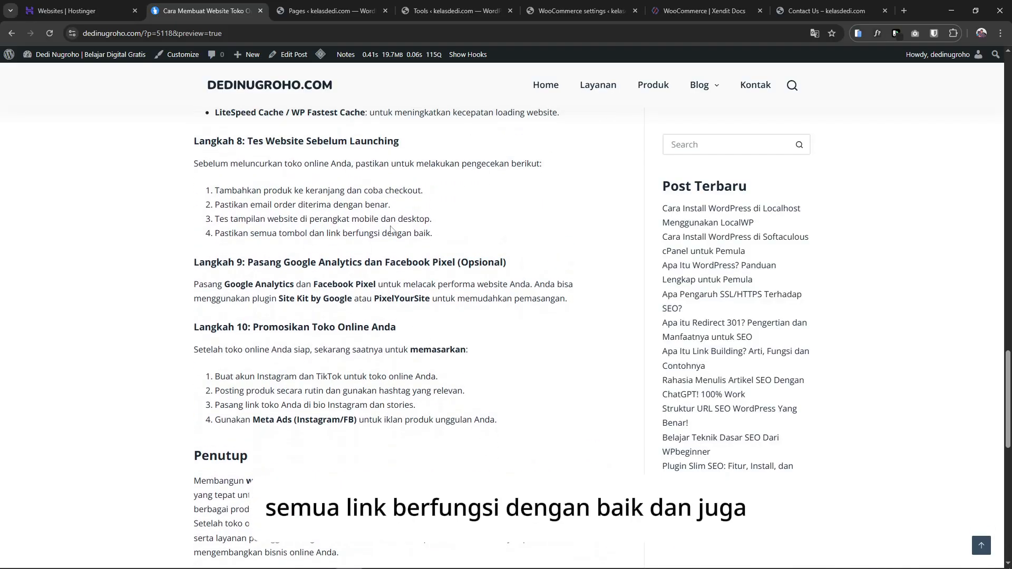
drag(344, 236, 420, 237)
click(416, 245)
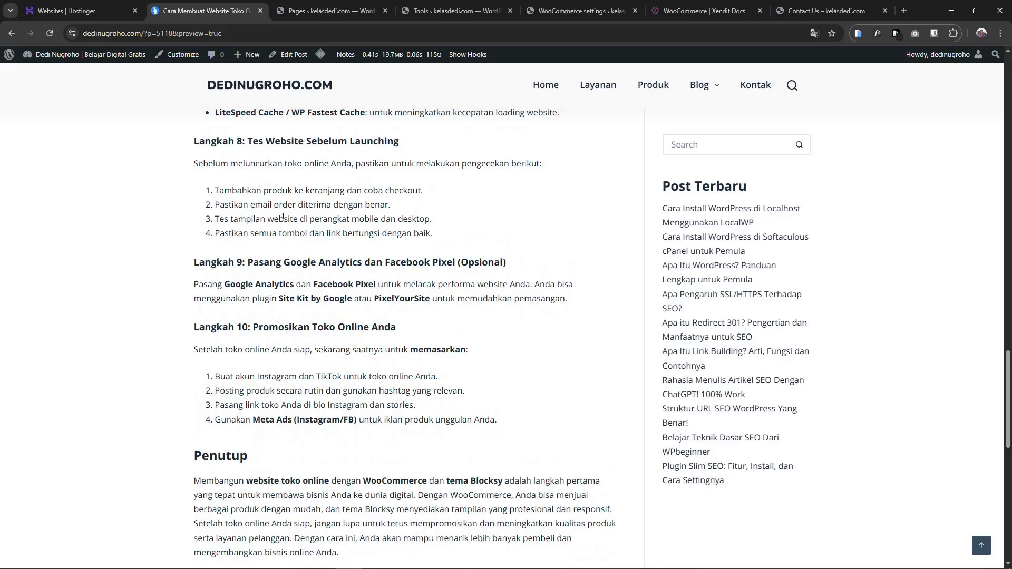
drag(309, 219, 432, 220)
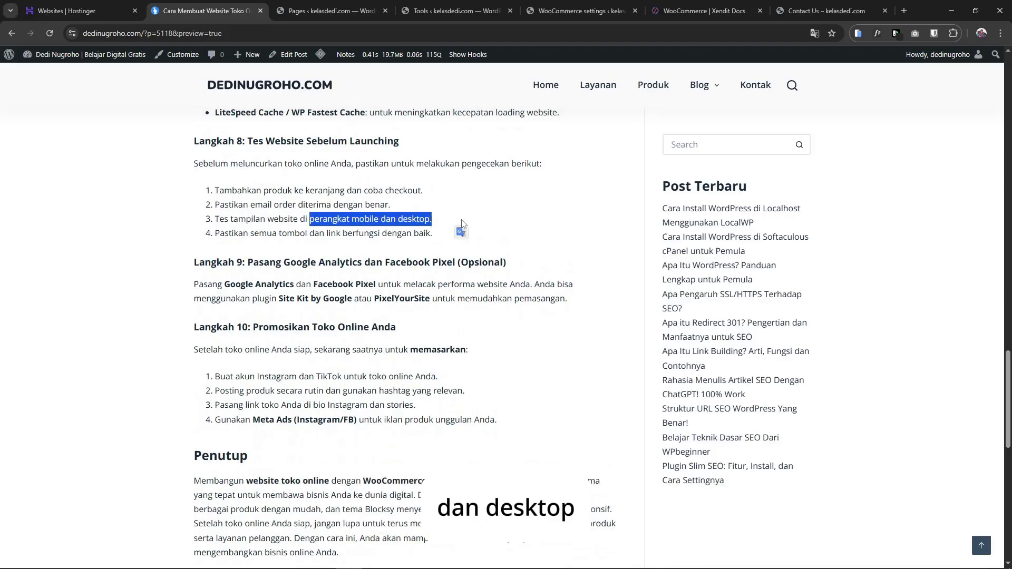
click(401, 265)
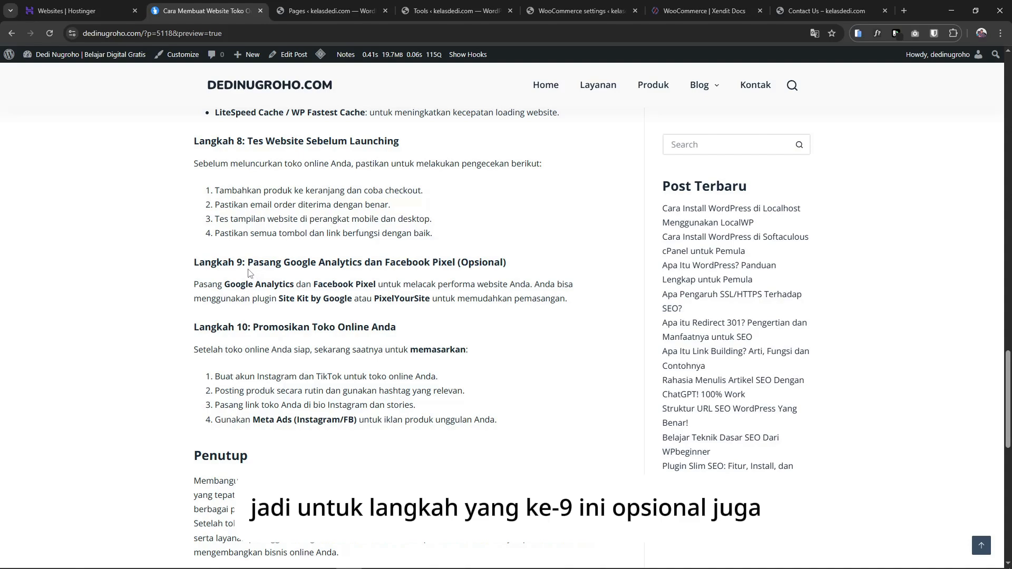
Highlight "Pasang Google Analytics dan Facebook Pixel" in Langkah 9, read on through Penutup, and return to the article's title.
drag(248, 267, 431, 264)
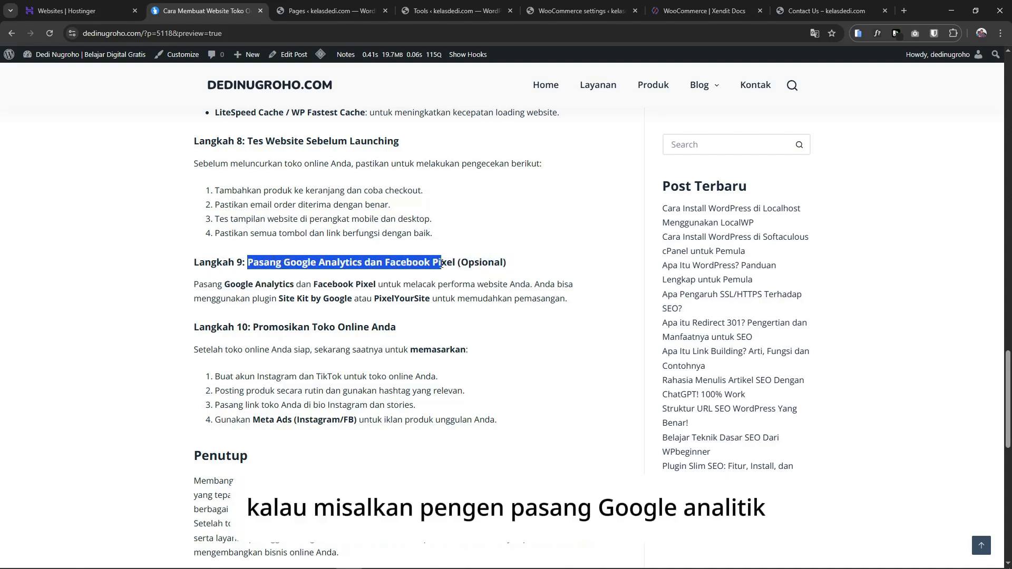
drag(441, 264, 452, 263)
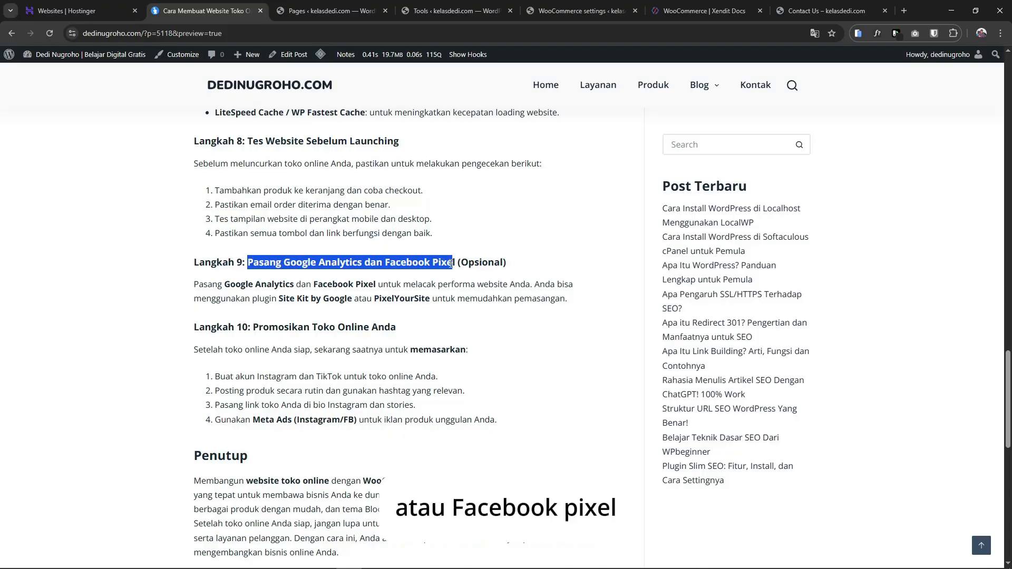
click(460, 323)
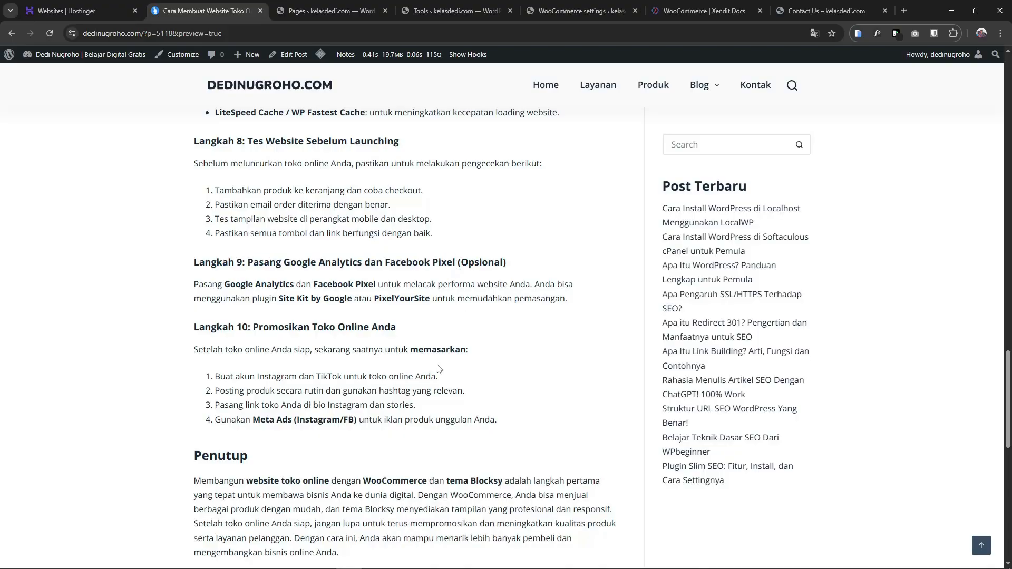
scroll(439, 369, down, 2)
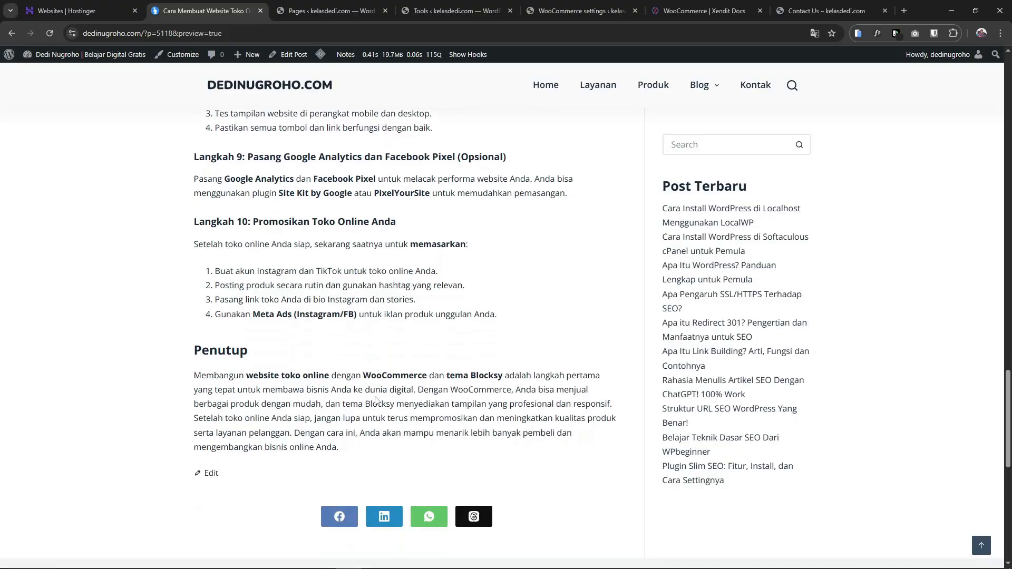
scroll(514, 312, up, 5)
scroll(503, 340, up, 15)
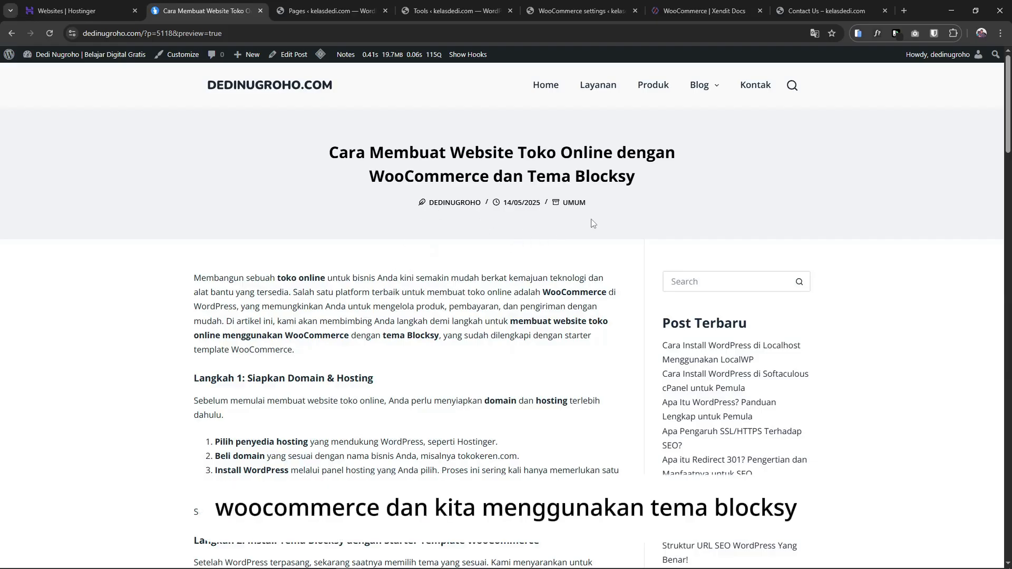
Open the store's home page from its Contact Us page and look through the home page sections.
click(826, 11)
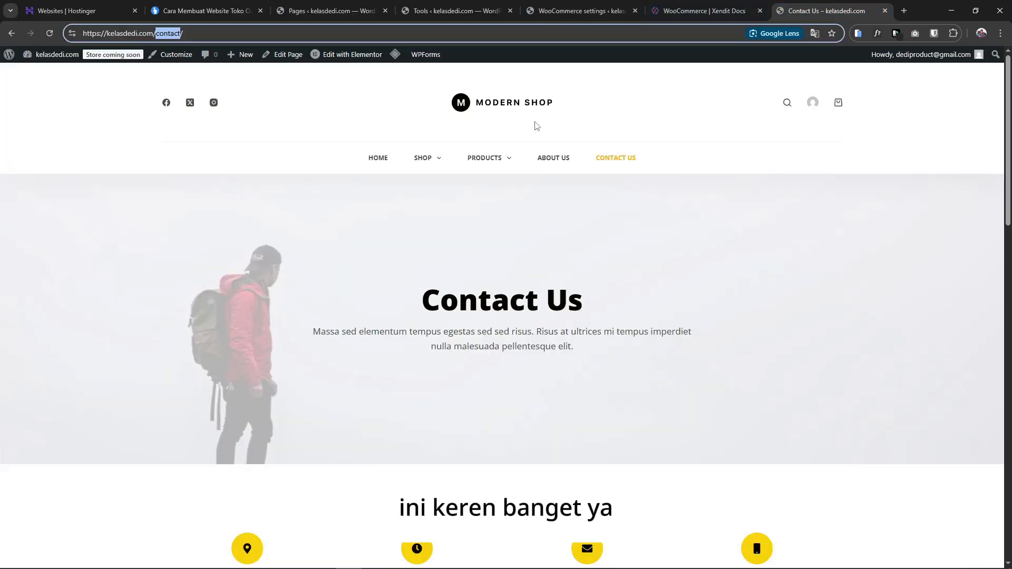
click(499, 108)
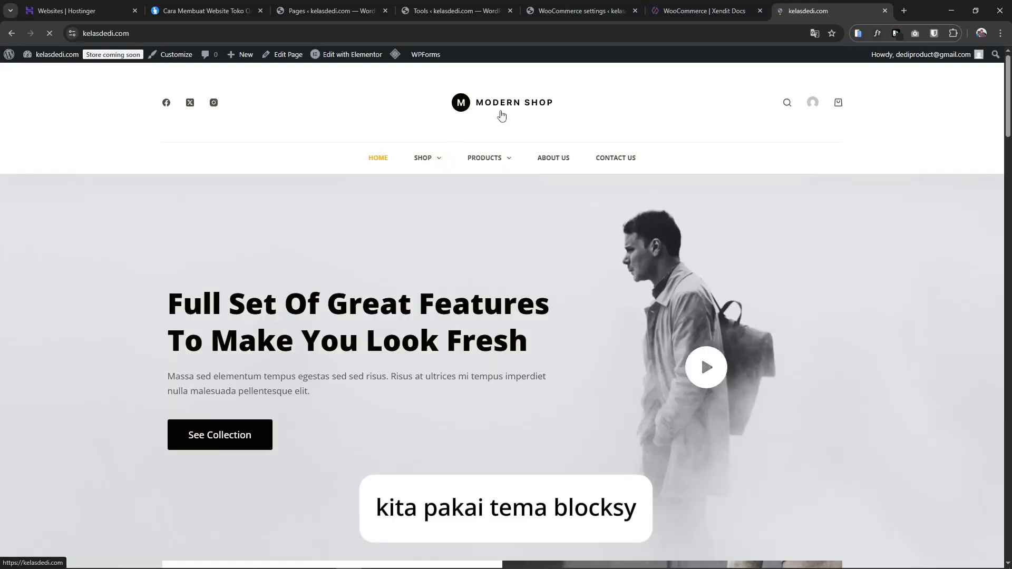
scroll(603, 253, down, 5)
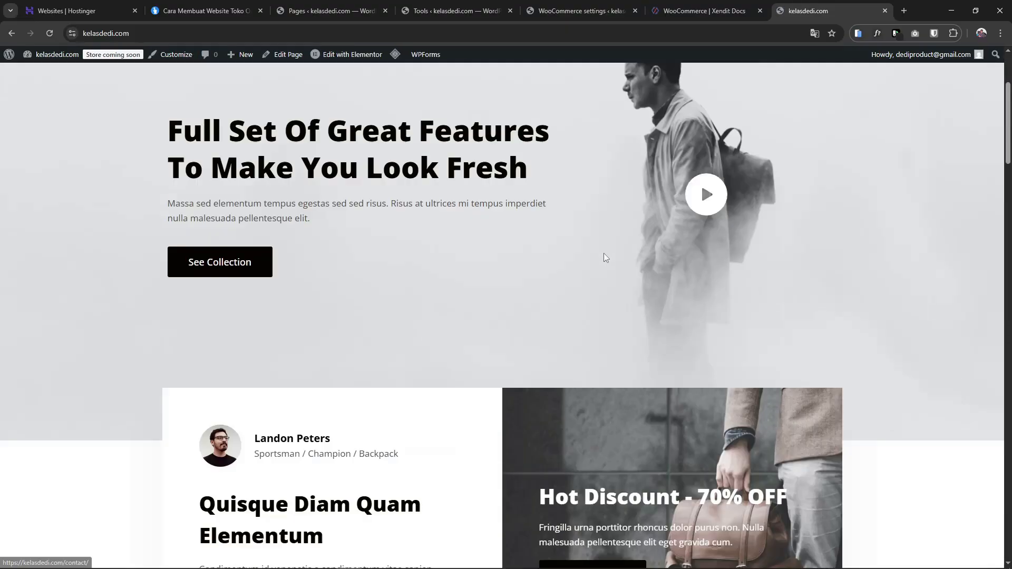
scroll(549, 358, down, 15)
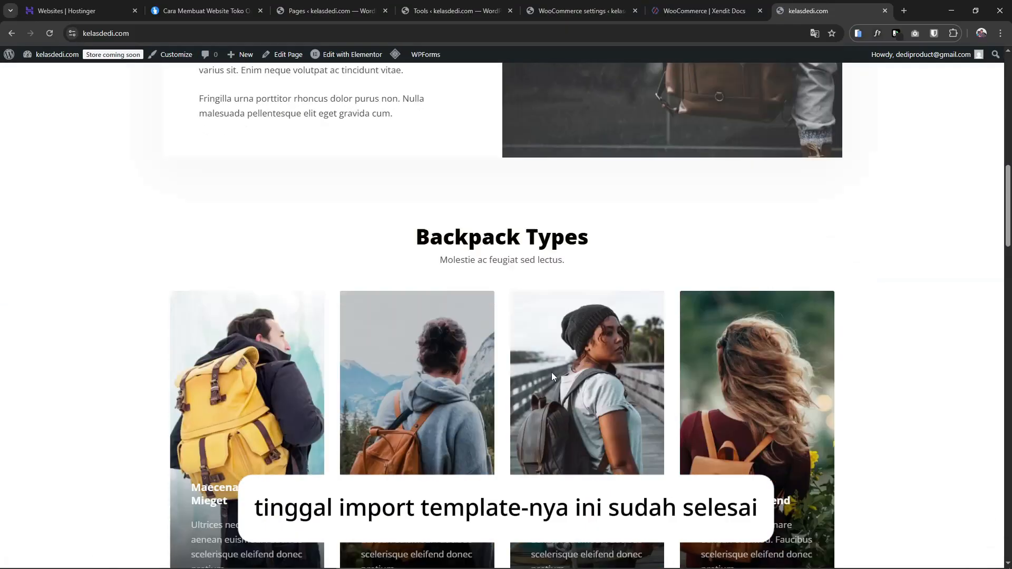
scroll(608, 407, down, 18)
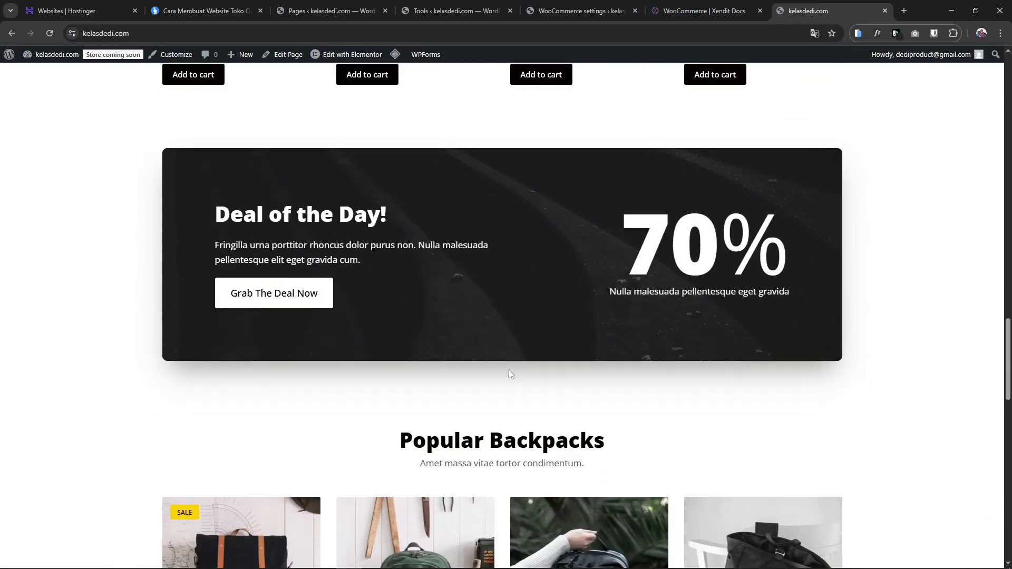
Look through the rest of the store's home page down to the footer, and return to its header.
scroll(524, 394, down, 9)
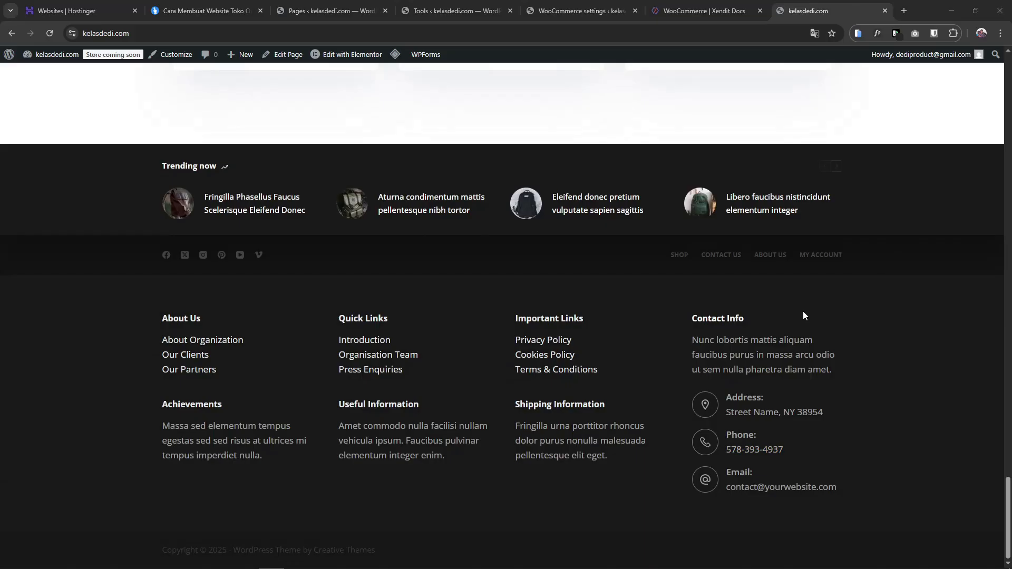
scroll(830, 439, up, 12)
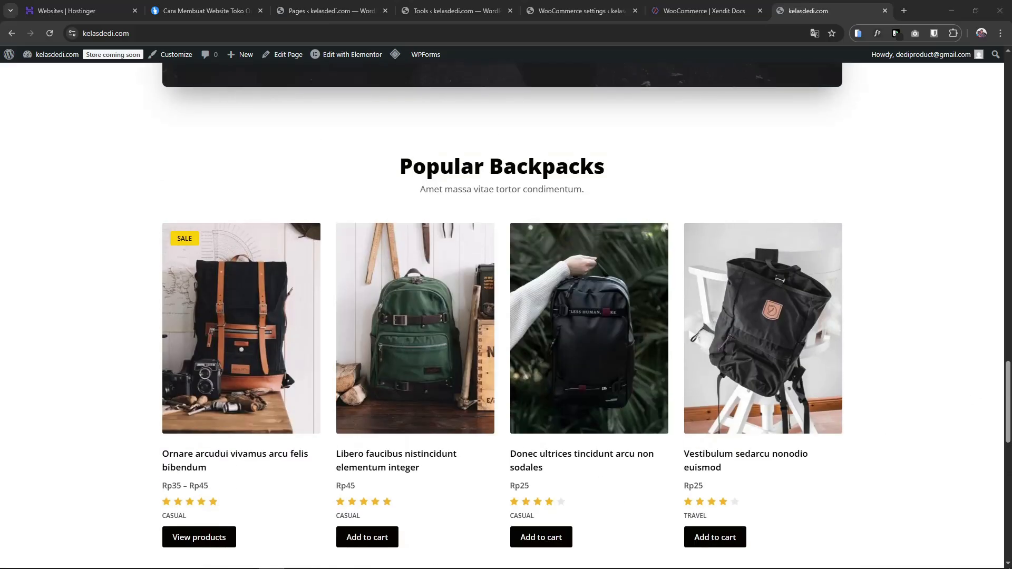
scroll(319, 141, up, 15)
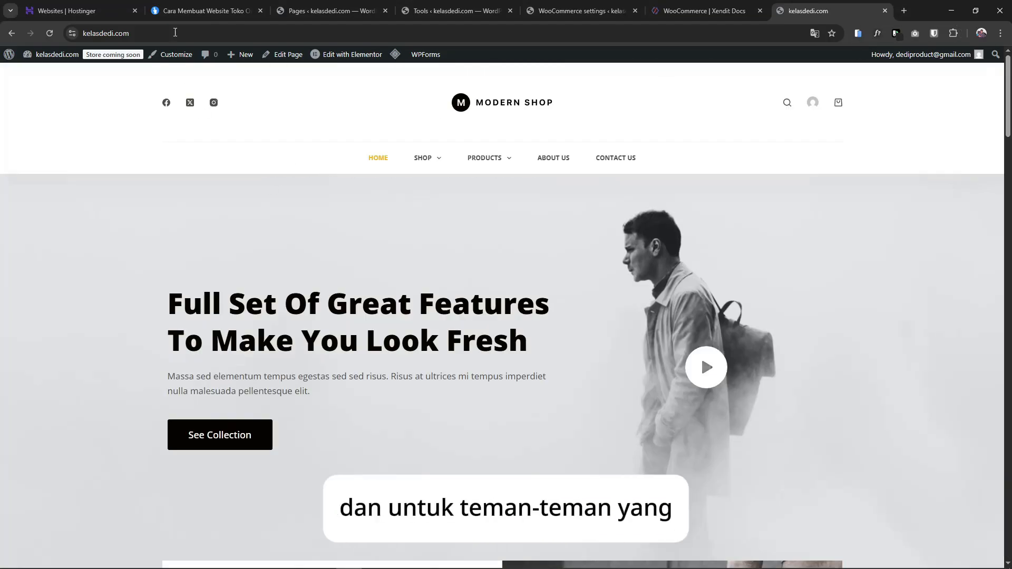
Switch to the tutorial author's own website and look through the Produk, Tutorial, Blog and YouTube testimonial sections of its home page.
click(180, 5)
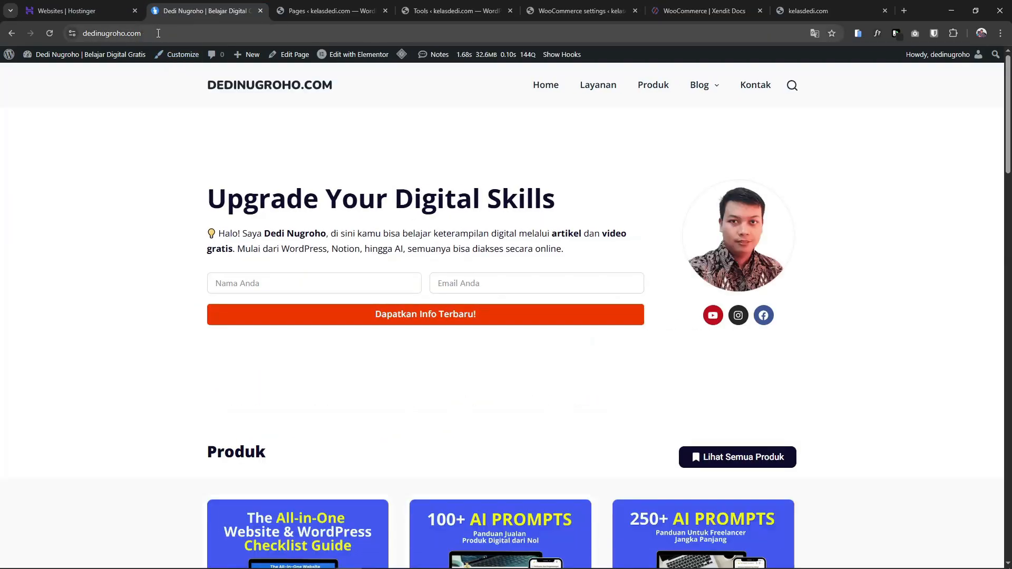
scroll(402, 221, down, 10)
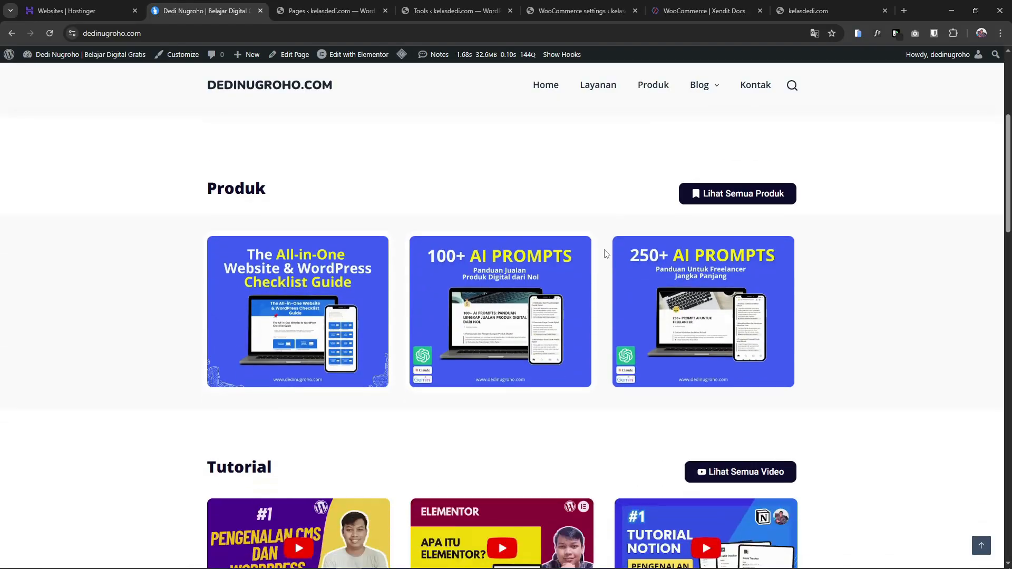
scroll(402, 221, up, 4)
scroll(402, 221, down, 4)
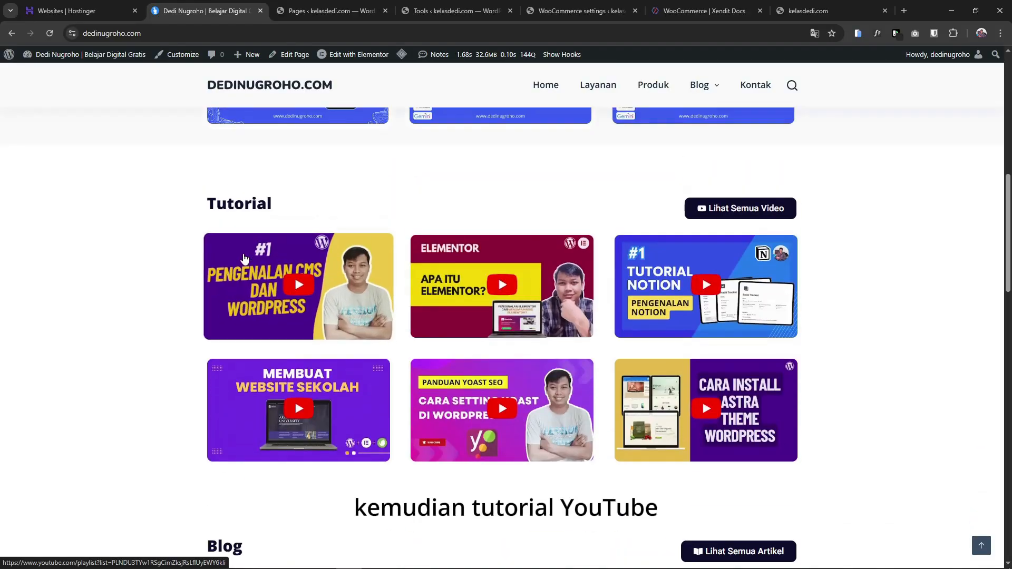
scroll(467, 312, down, 7)
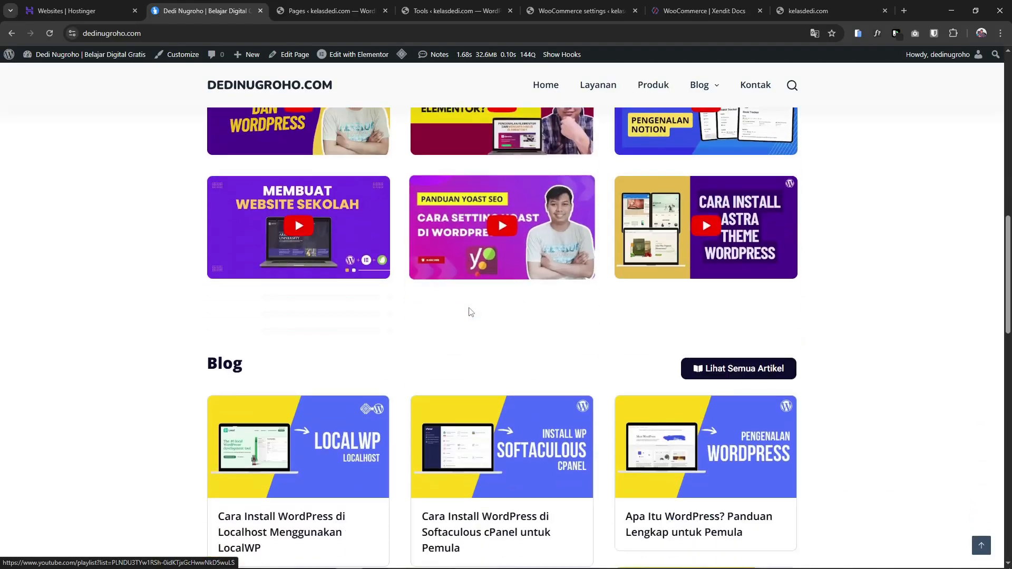
scroll(643, 345, down, 6)
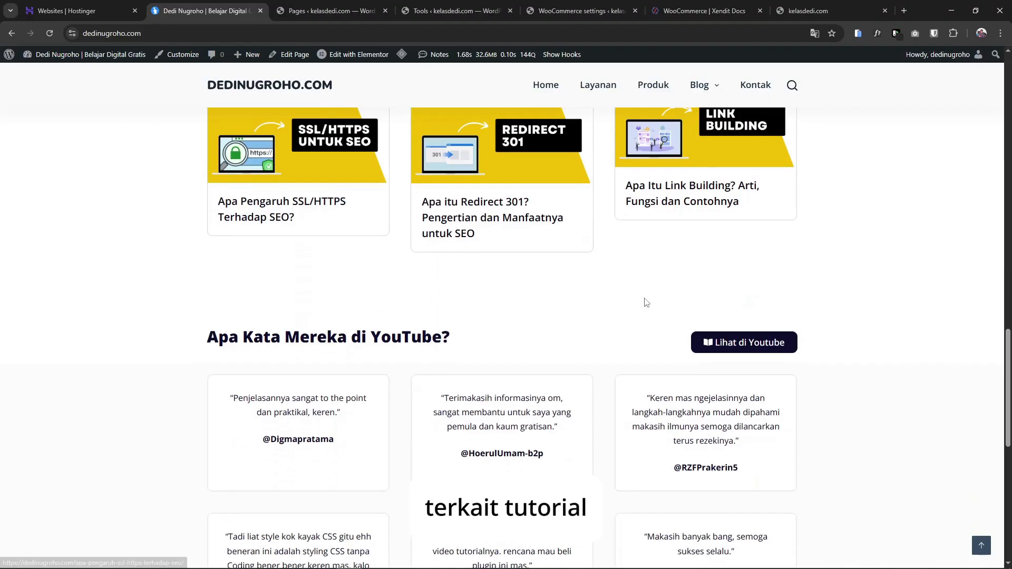
scroll(646, 301, up, 10)
scroll(657, 377, up, 14)
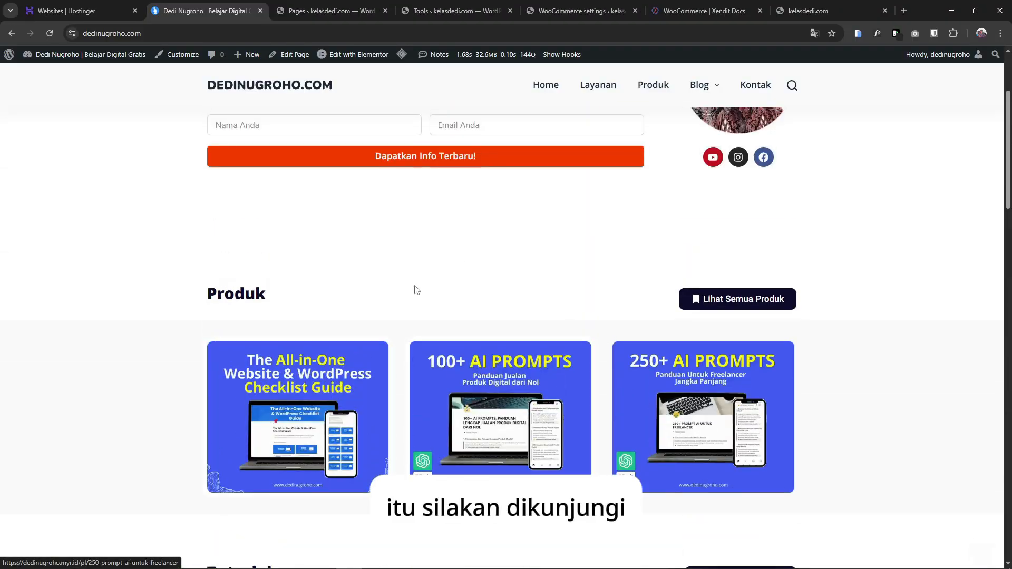
Open the author's Kontak page and review the WhatsApp group, email and social media contact options.
click(648, 93)
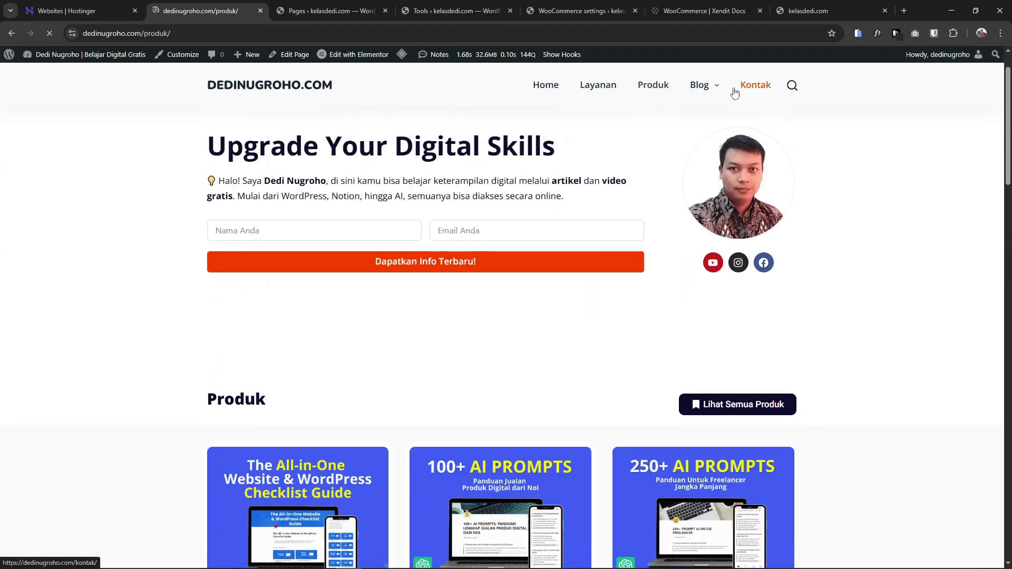
click(764, 97)
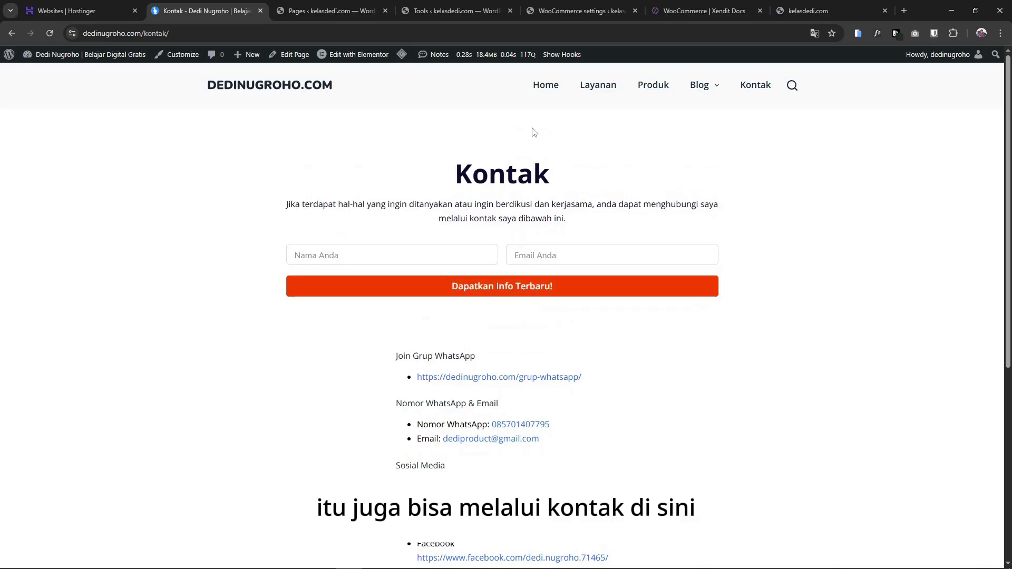
scroll(606, 330, down, 4)
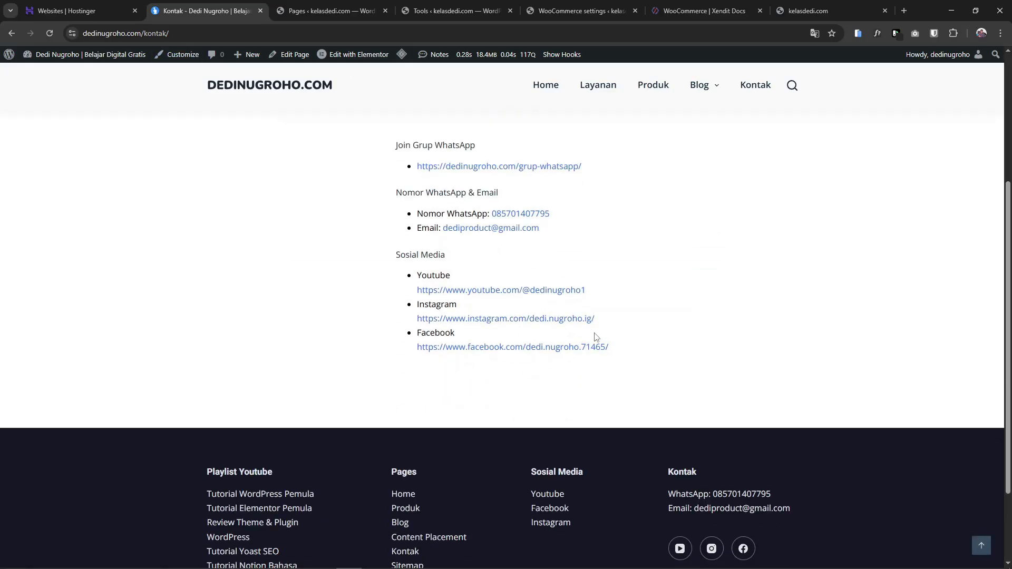
scroll(728, 311, up, 3)
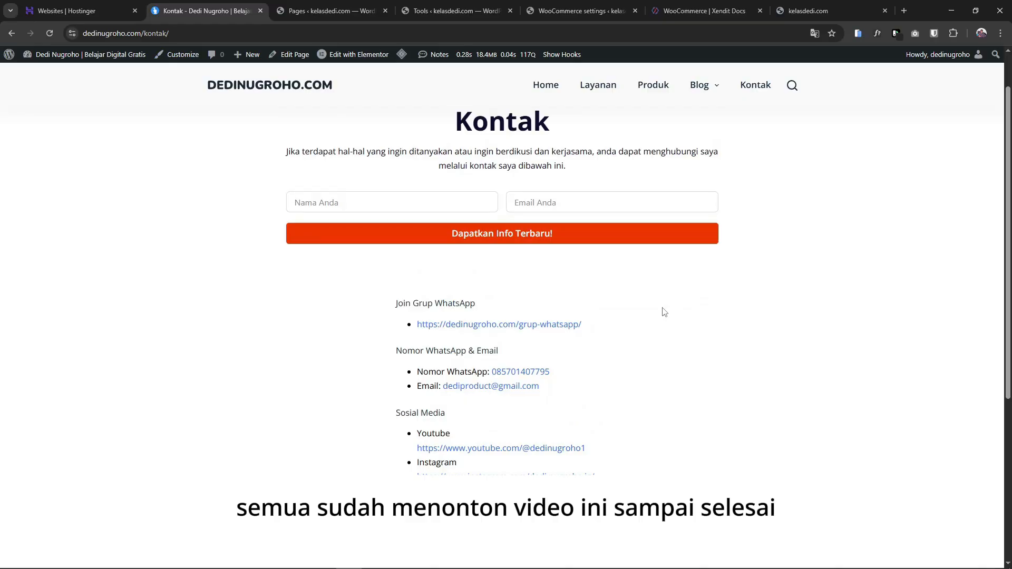
scroll(669, 355, up, 1)
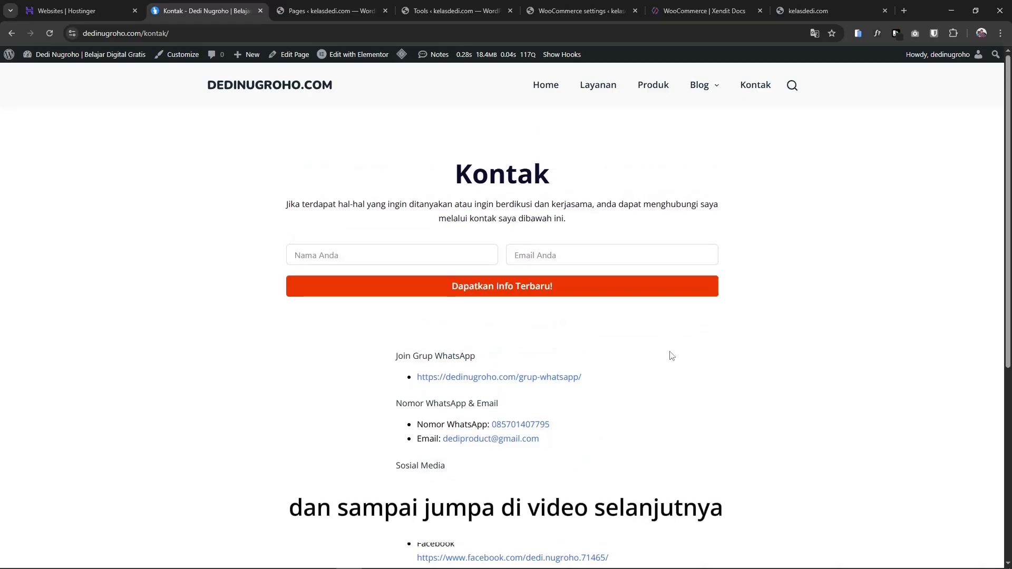